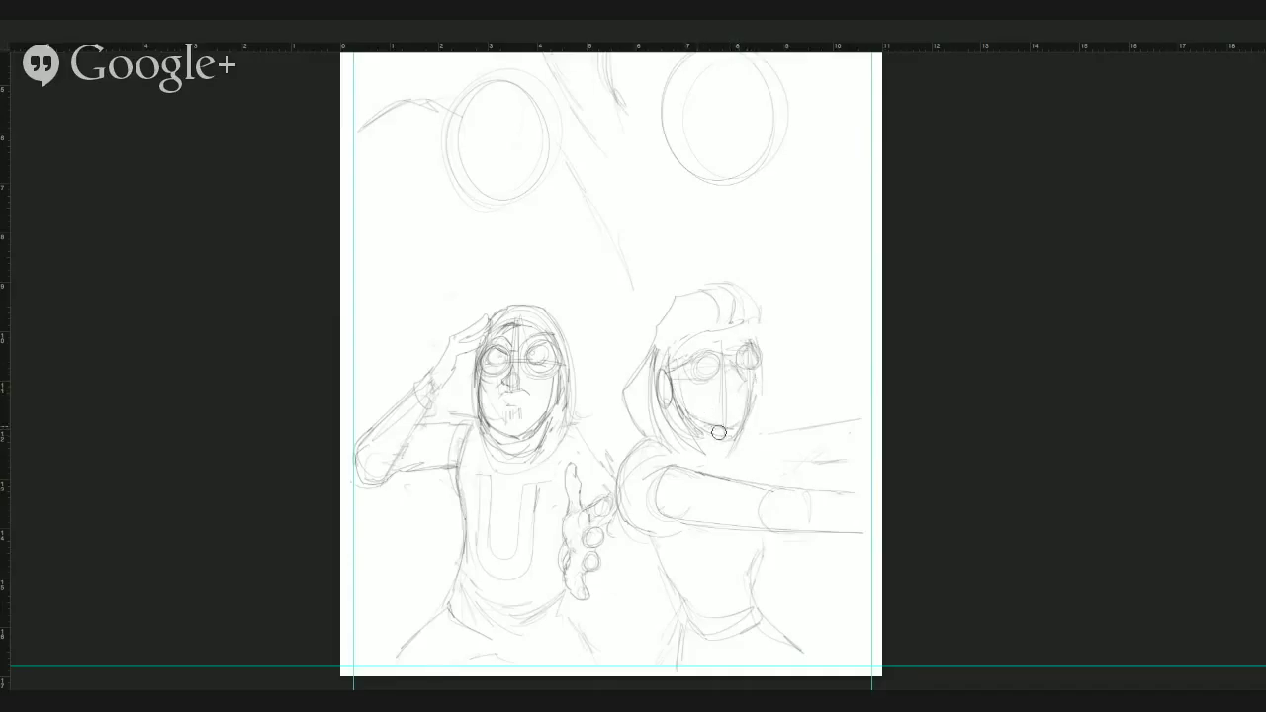
Refine the woman's jaw, neck and outer hair curl, and redraw the puffed sleeve at her near shoulder.
mouse_move(685, 416)
mouse_down()
mouse_move(731, 431)
mouse_move(755, 398)
mouse_up()
drag(749, 299, 748, 330)
mouse_move(761, 376)
mouse_down()
mouse_move(751, 420)
mouse_move(774, 412)
mouse_move(725, 436)
mouse_move(726, 451)
mouse_move(694, 438)
mouse_move(726, 453)
mouse_up()
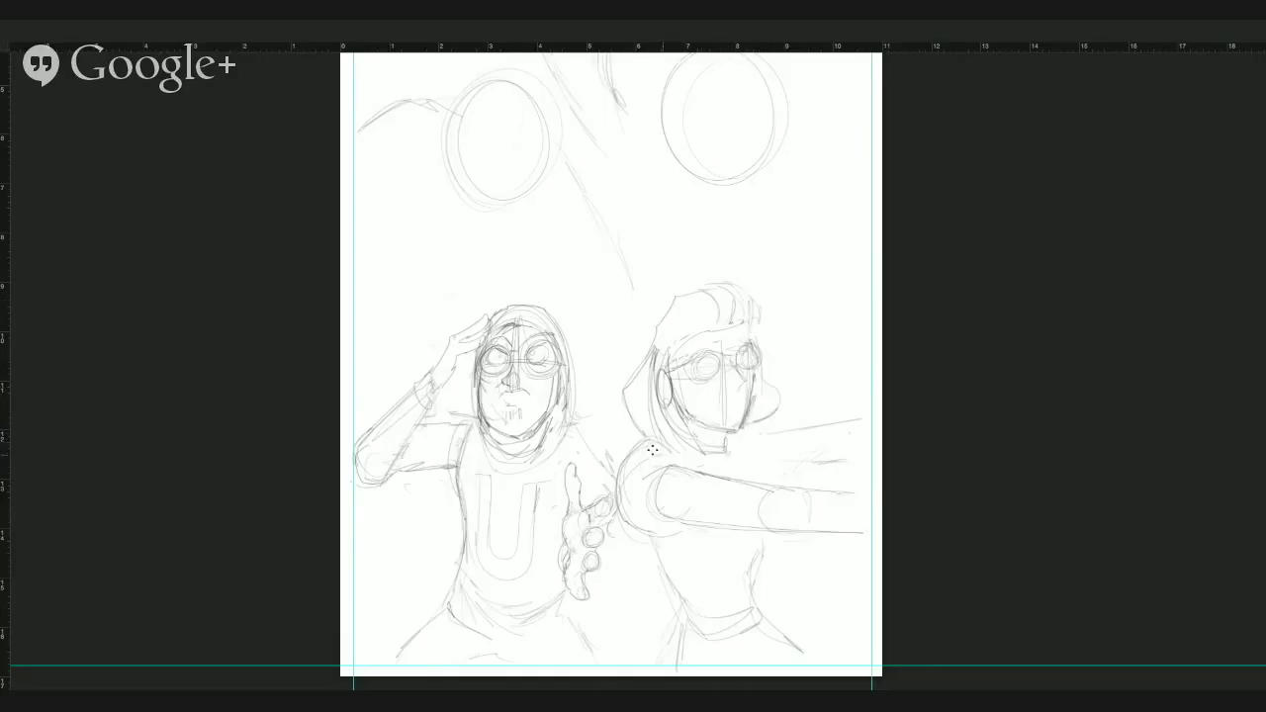
drag(652, 442, 652, 523)
drag(622, 477, 643, 524)
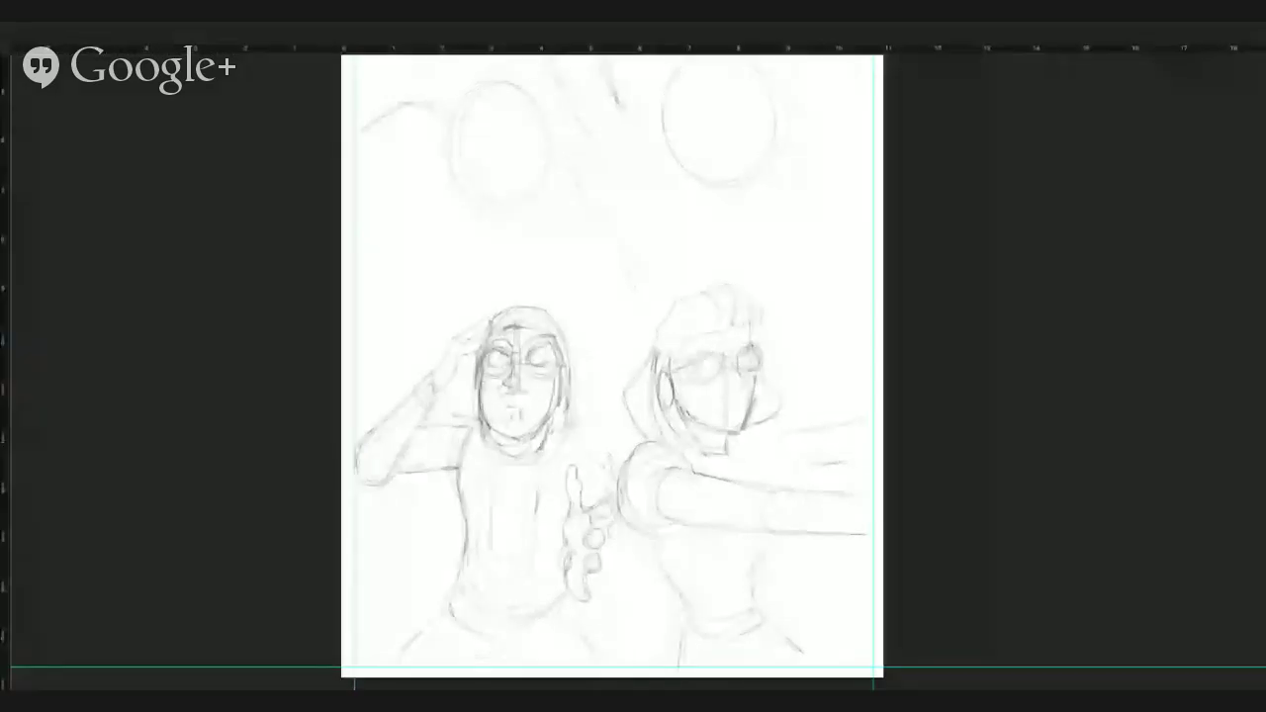
key(ctrl+z)
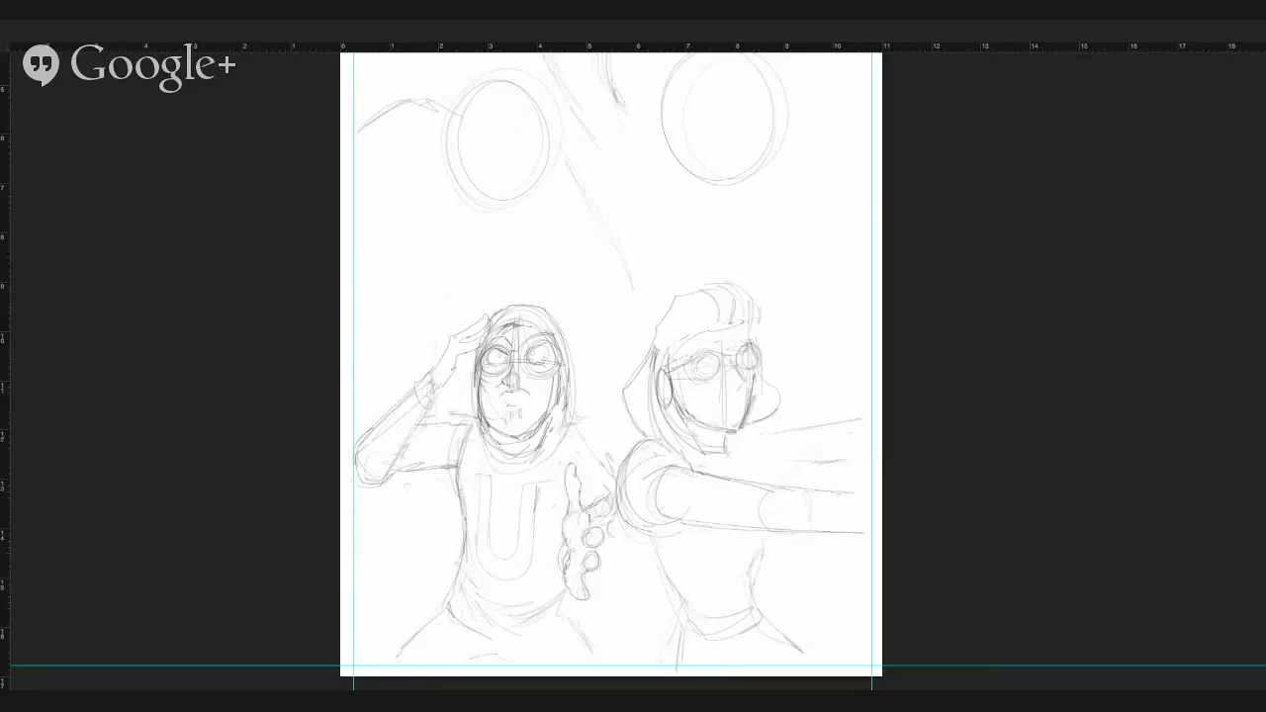
key(super+Tab)
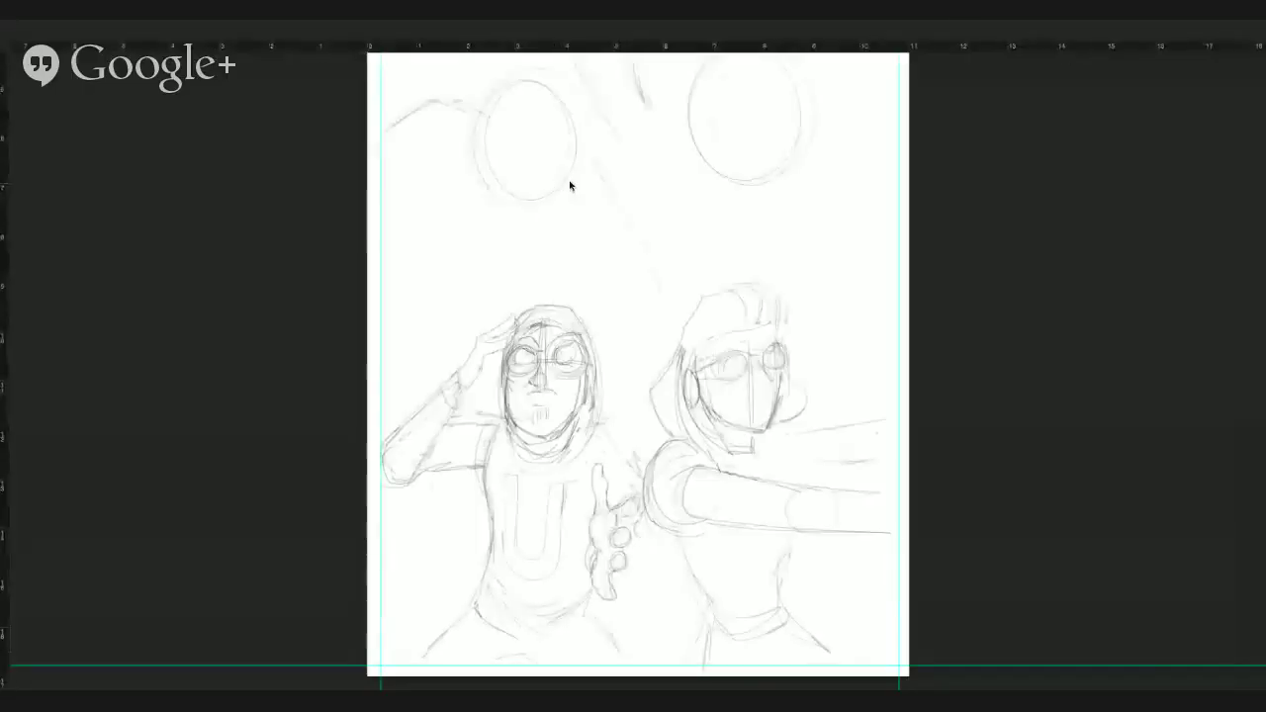
Sketch the large villain's head over the oval above the hooded man, with an ear, a curved face guideline and a body line.
scroll(726, 243, up, 6)
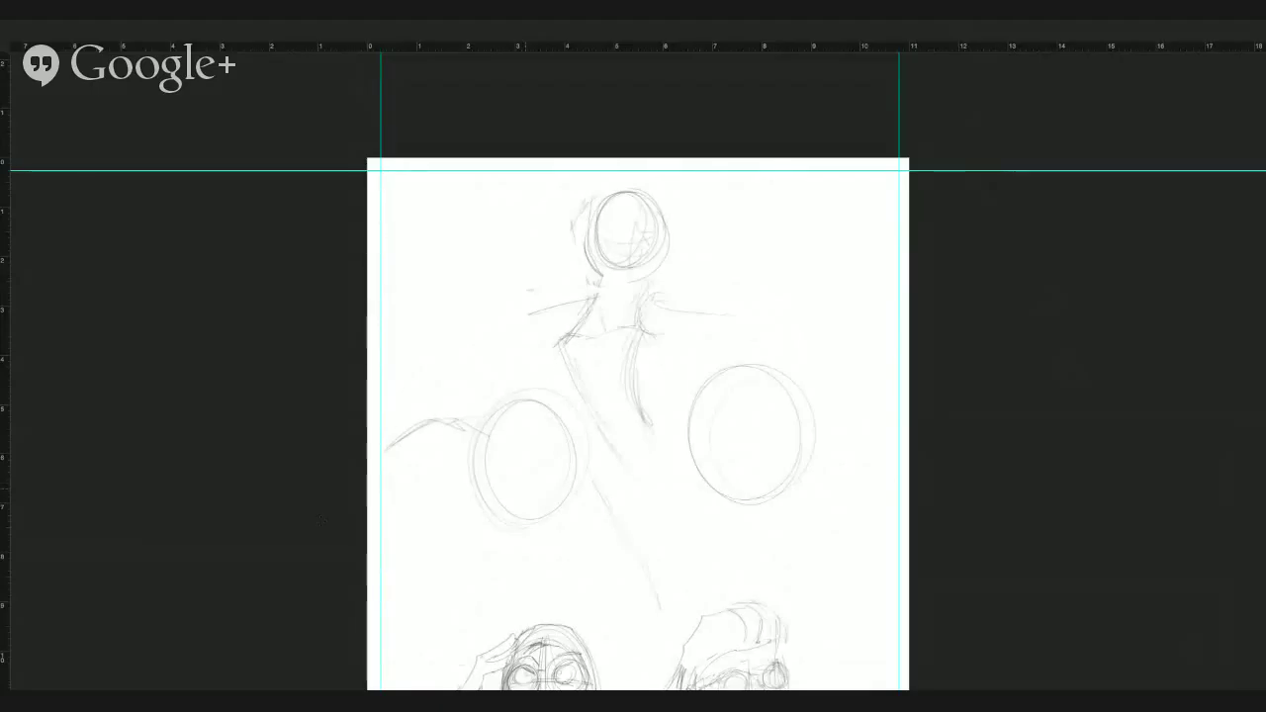
drag(696, 461, 693, 390)
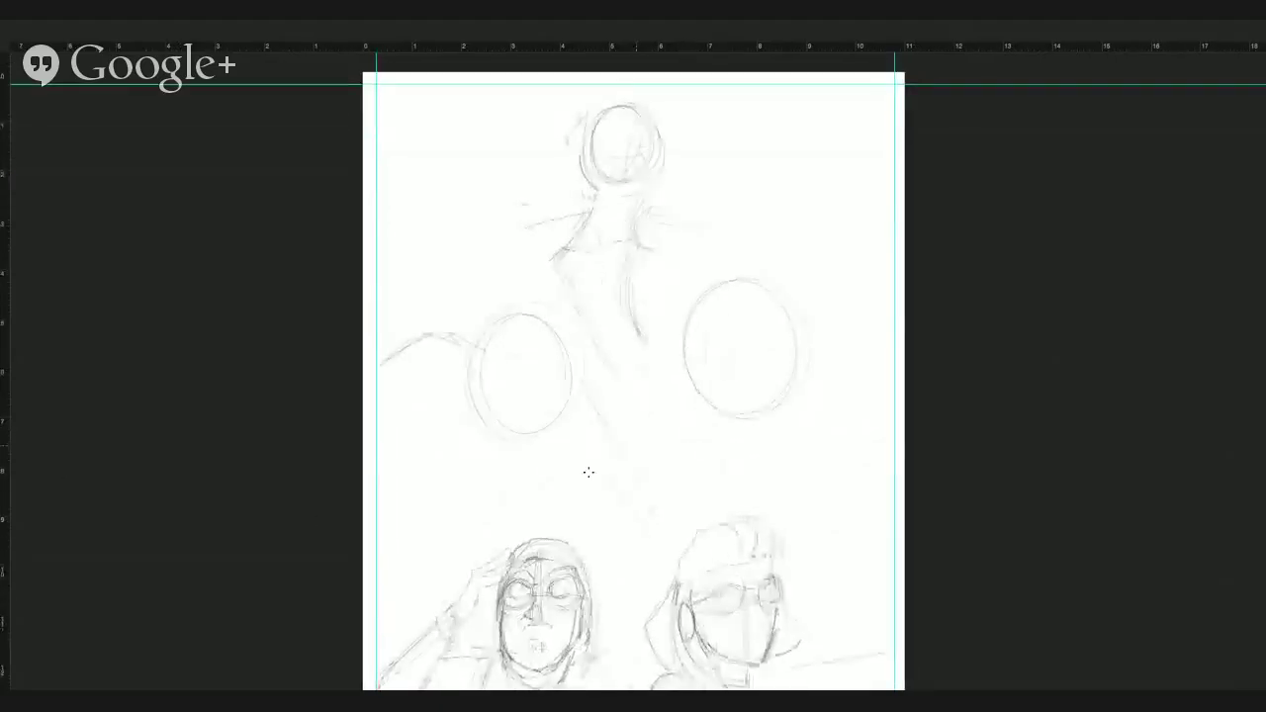
mouse_move(577, 394)
mouse_down()
mouse_move(523, 395)
mouse_move(481, 339)
mouse_move(475, 349)
mouse_move(482, 421)
mouse_move(517, 450)
mouse_move(564, 409)
mouse_move(579, 336)
mouse_up()
mouse_move(481, 328)
mouse_down()
mouse_move(530, 306)
mouse_move(566, 319)
mouse_move(581, 368)
mouse_move(615, 398)
mouse_up()
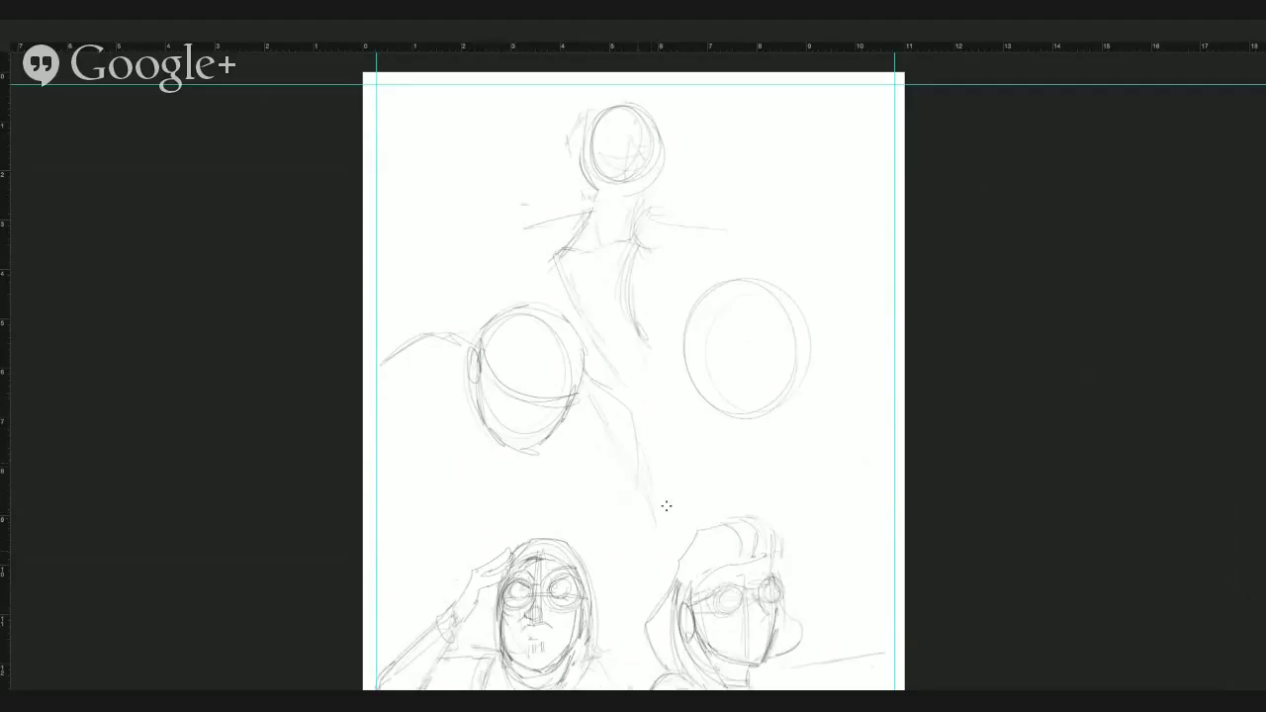
Erase the curved guideline and ear on the villain's head and redraw a flatter brow line with new side contours.
key(e)
drag(491, 376, 521, 395)
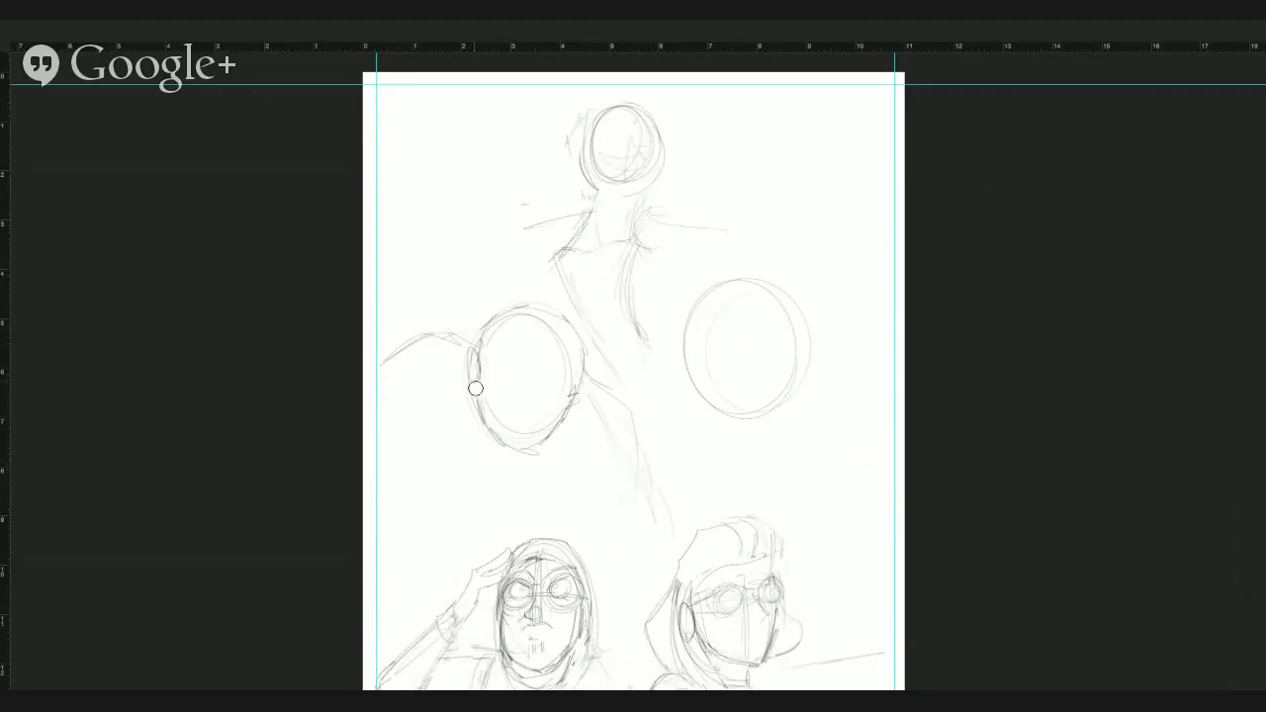
mouse_move(473, 346)
mouse_down()
mouse_move(478, 379)
mouse_move(576, 390)
mouse_move(474, 398)
mouse_move(484, 425)
mouse_up()
key(b)
mouse_move(475, 346)
mouse_down()
mouse_move(475, 405)
mouse_move(534, 450)
mouse_move(569, 411)
mouse_move(587, 356)
mouse_up()
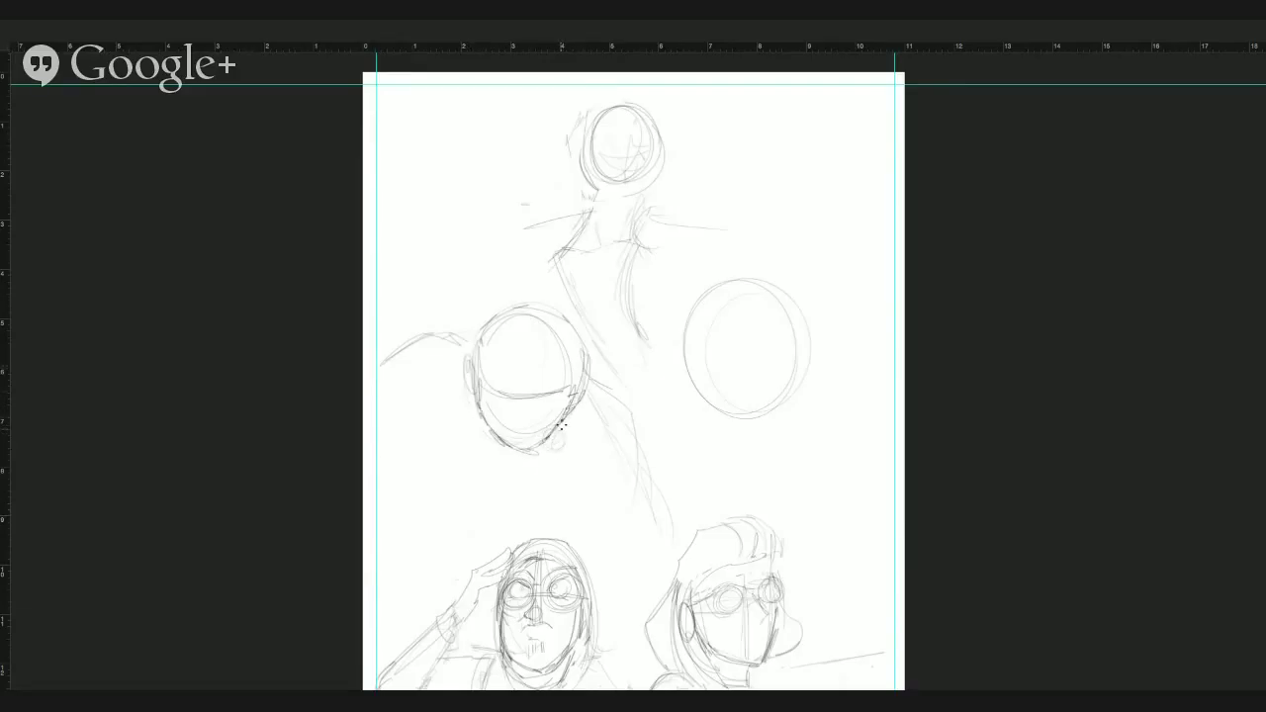
Sketch broad cloaked shoulders on both sides of the villain's head and shift the head and shoulders slightly lower.
drag(465, 341, 376, 356)
mouse_move(653, 418)
mouse_down()
mouse_move(695, 475)
mouse_move(694, 532)
mouse_up()
mouse_move(462, 360)
mouse_down()
mouse_move(404, 444)
mouse_move(393, 499)
mouse_up()
mouse_move(449, 308)
mouse_down()
mouse_move(405, 526)
mouse_move(557, 532)
mouse_move(618, 562)
mouse_move(654, 561)
mouse_move(701, 450)
mouse_move(622, 387)
mouse_move(579, 321)
mouse_move(502, 295)
mouse_move(371, 325)
mouse_up()
mouse_move(579, 408)
mouse_down()
mouse_move(574, 444)
mouse_move(597, 432)
mouse_up()
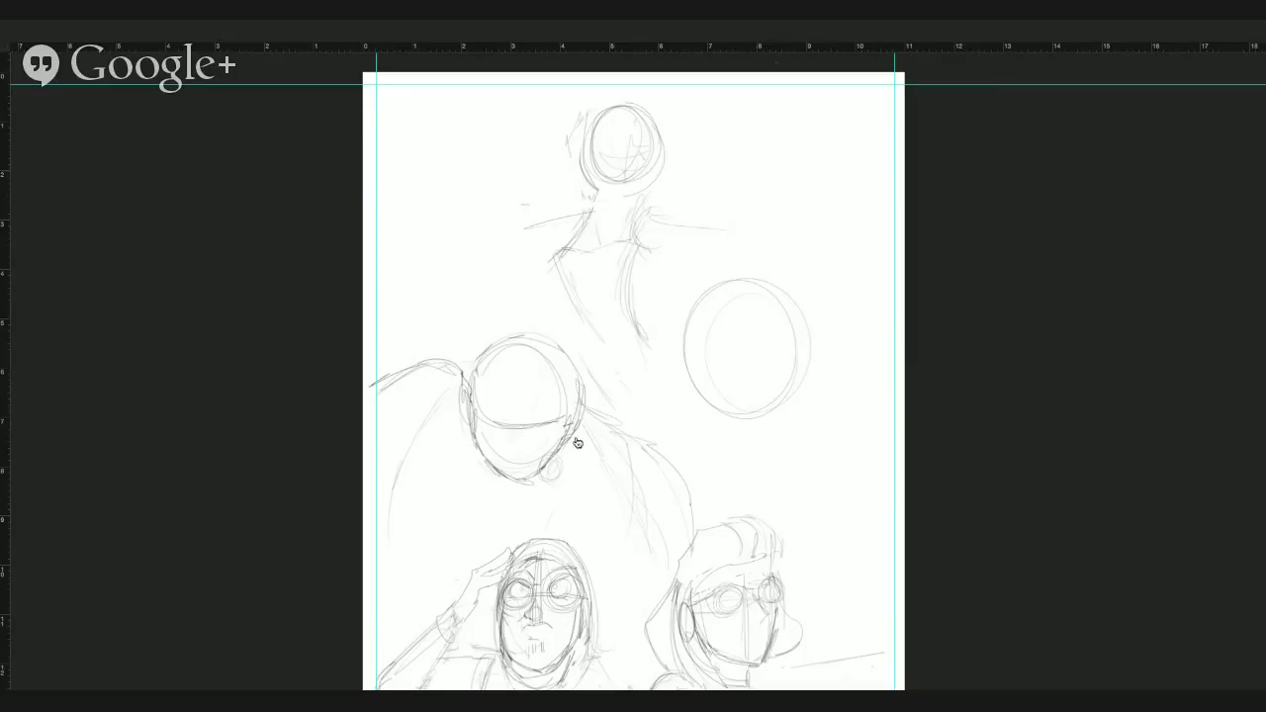
Draw the villain's narrow eyes and round nose, and add wavy smoke-like trails rising on both sides of his head.
mouse_move(491, 424)
mouse_down()
mouse_move(481, 417)
mouse_move(511, 436)
mouse_move(556, 427)
mouse_move(515, 442)
mouse_up()
mouse_move(472, 389)
mouse_down()
mouse_move(526, 342)
mouse_move(554, 348)
mouse_move(571, 395)
mouse_up()
mouse_move(481, 350)
mouse_down()
mouse_move(430, 304)
mouse_move(445, 267)
mouse_up()
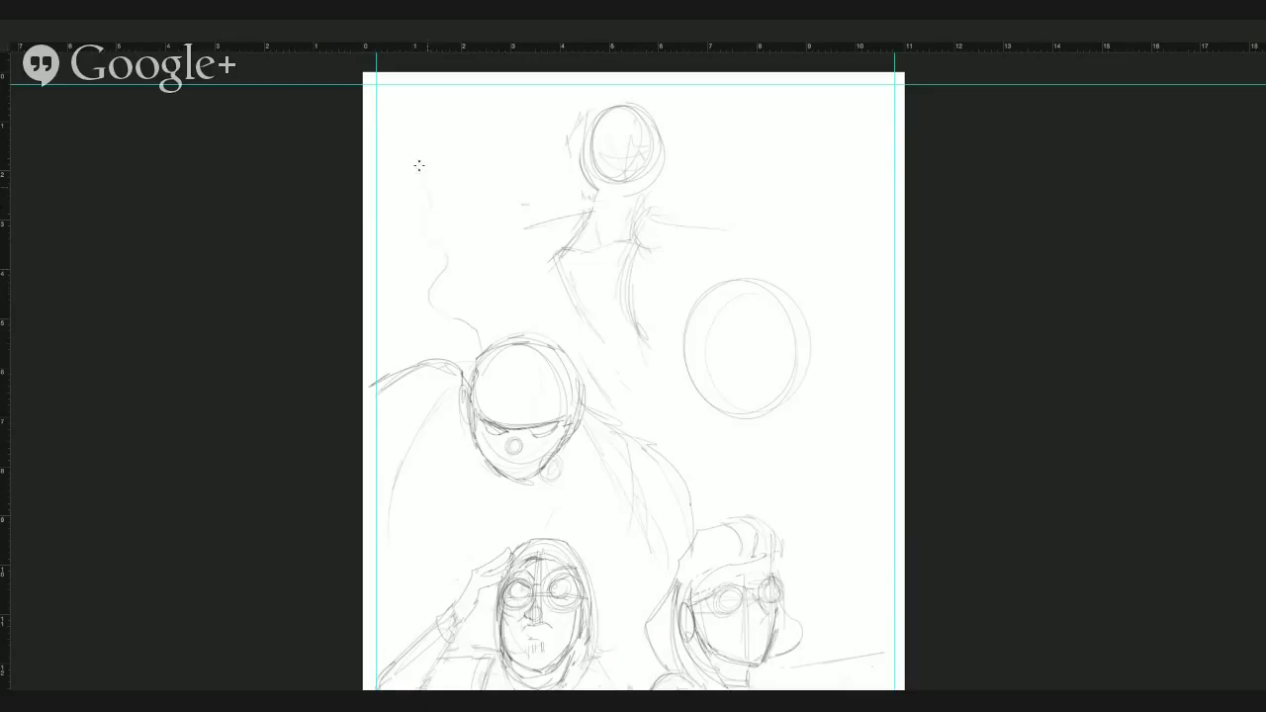
mouse_move(438, 121)
mouse_down()
mouse_move(412, 149)
mouse_move(416, 212)
mouse_move(393, 203)
mouse_move(401, 171)
mouse_move(378, 181)
mouse_move(388, 222)
mouse_move(409, 231)
mouse_move(426, 271)
mouse_move(418, 311)
mouse_move(484, 366)
mouse_up()
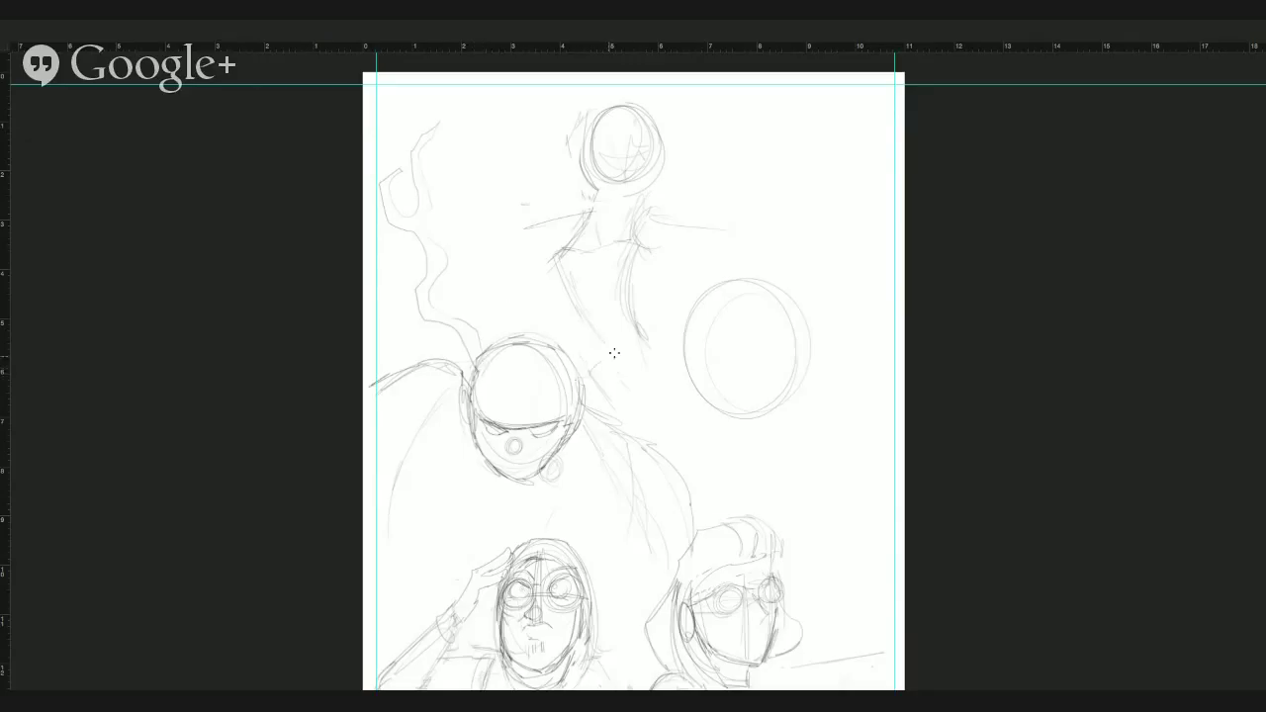
drag(665, 295, 677, 265)
mouse_move(714, 151)
mouse_down()
mouse_move(687, 273)
mouse_move(661, 315)
mouse_move(588, 374)
mouse_move(561, 372)
mouse_move(529, 347)
mouse_move(577, 409)
mouse_up()
key(e)
key(b)
Darken the villain's eyes and nose, and rework his lower face into a mouth clenching a thick cigar.
drag(545, 350, 570, 423)
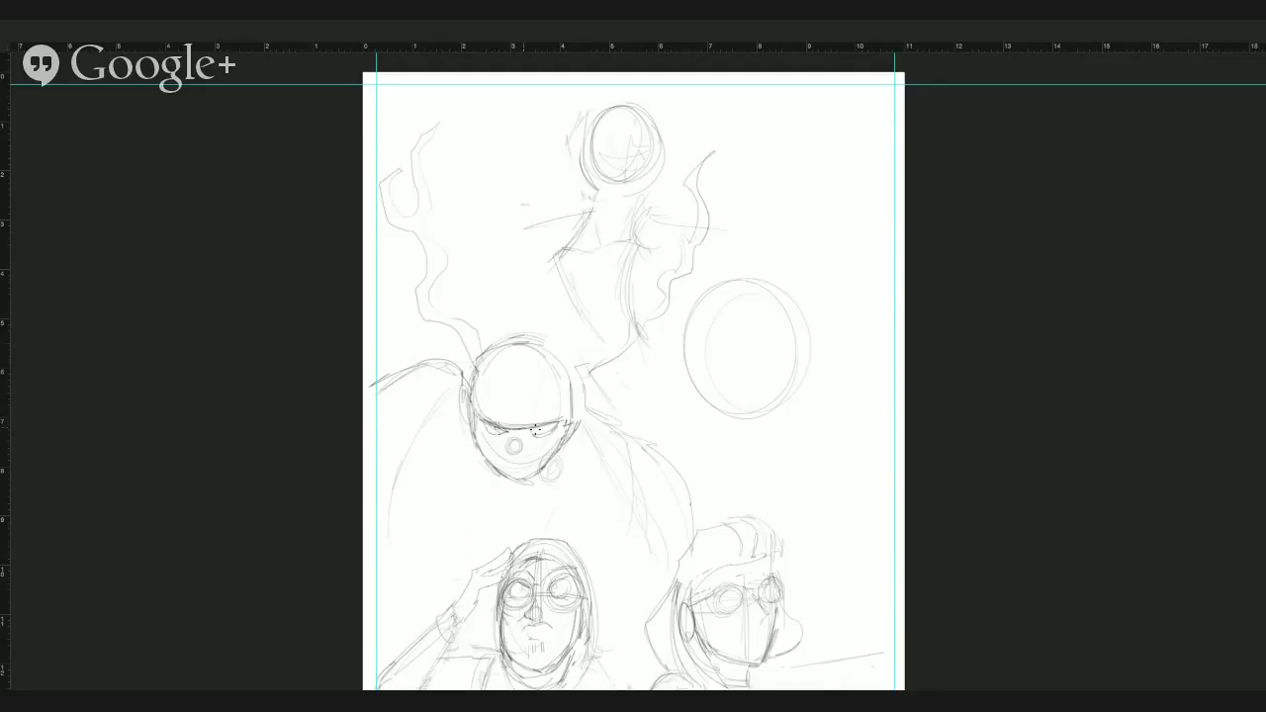
mouse_move(487, 430)
mouse_down()
mouse_move(507, 430)
mouse_move(485, 462)
mouse_move(496, 482)
mouse_move(512, 465)
mouse_move(540, 471)
mouse_move(505, 453)
mouse_move(519, 467)
mouse_move(548, 427)
mouse_move(534, 435)
mouse_move(551, 429)
mouse_move(540, 455)
mouse_up()
key(e)
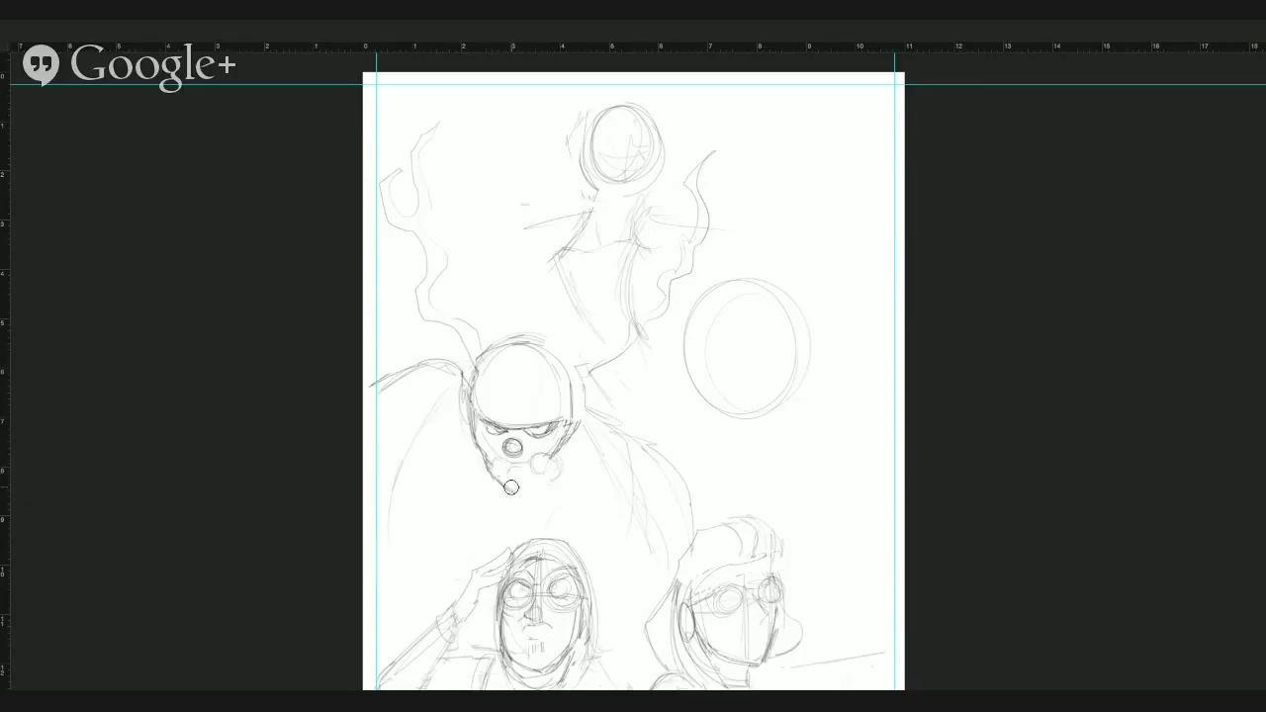
key(b)
mouse_move(511, 488)
mouse_down()
mouse_move(503, 458)
mouse_move(496, 468)
mouse_move(549, 454)
mouse_move(491, 470)
mouse_move(547, 456)
mouse_up()
key(e)
key(b)
key(e)
key(b)
mouse_move(543, 455)
mouse_down()
mouse_move(576, 452)
mouse_move(535, 465)
mouse_move(565, 471)
mouse_move(568, 457)
mouse_move(564, 468)
mouse_up()
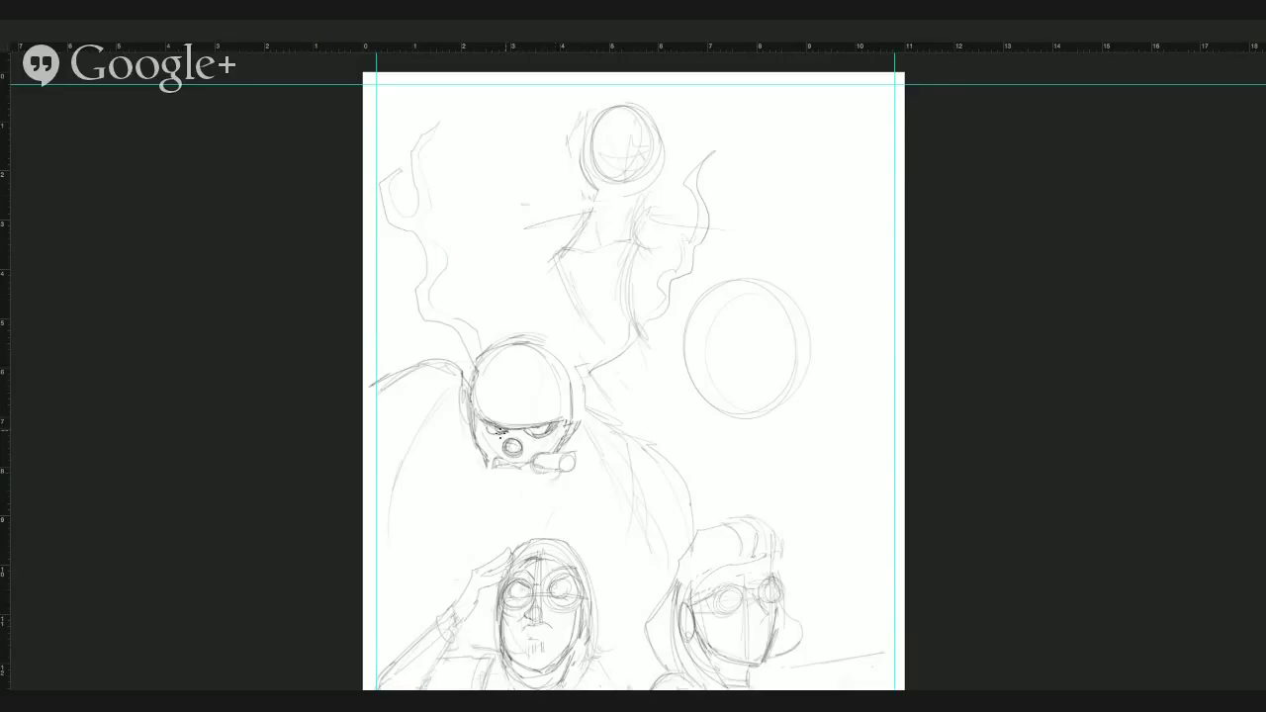
Define the villain's pupils, chin and cheek contour around the mouth.
drag(494, 431, 493, 433)
mouse_move(491, 475)
mouse_down()
mouse_move(513, 493)
mouse_move(544, 470)
mouse_up()
drag(575, 411, 571, 426)
Sketch the villain's arm and cloak folds, a jagged fur collar below his chin, and his clenched teeth.
drag(452, 483, 385, 612)
drag(439, 504, 410, 601)
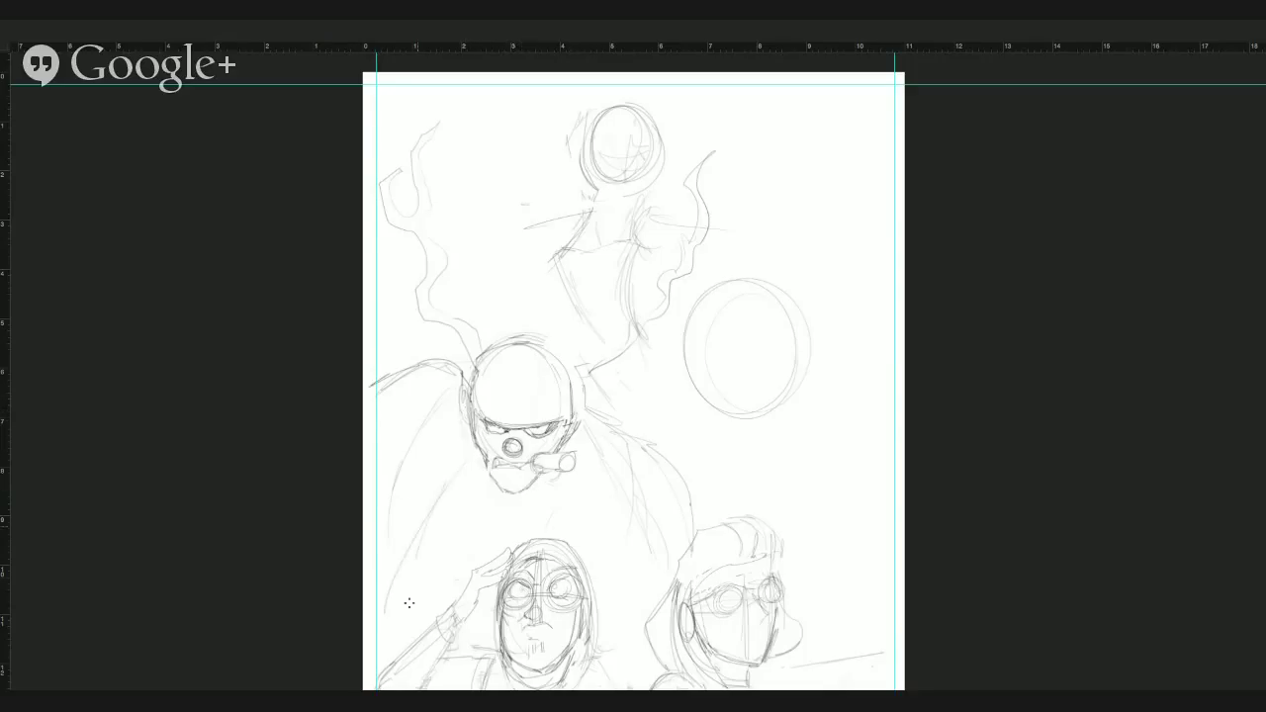
mouse_move(441, 479)
mouse_down()
mouse_move(571, 488)
mouse_move(588, 499)
mouse_move(578, 546)
mouse_up()
mouse_move(497, 471)
mouse_down()
mouse_move(515, 479)
mouse_move(529, 465)
mouse_up()
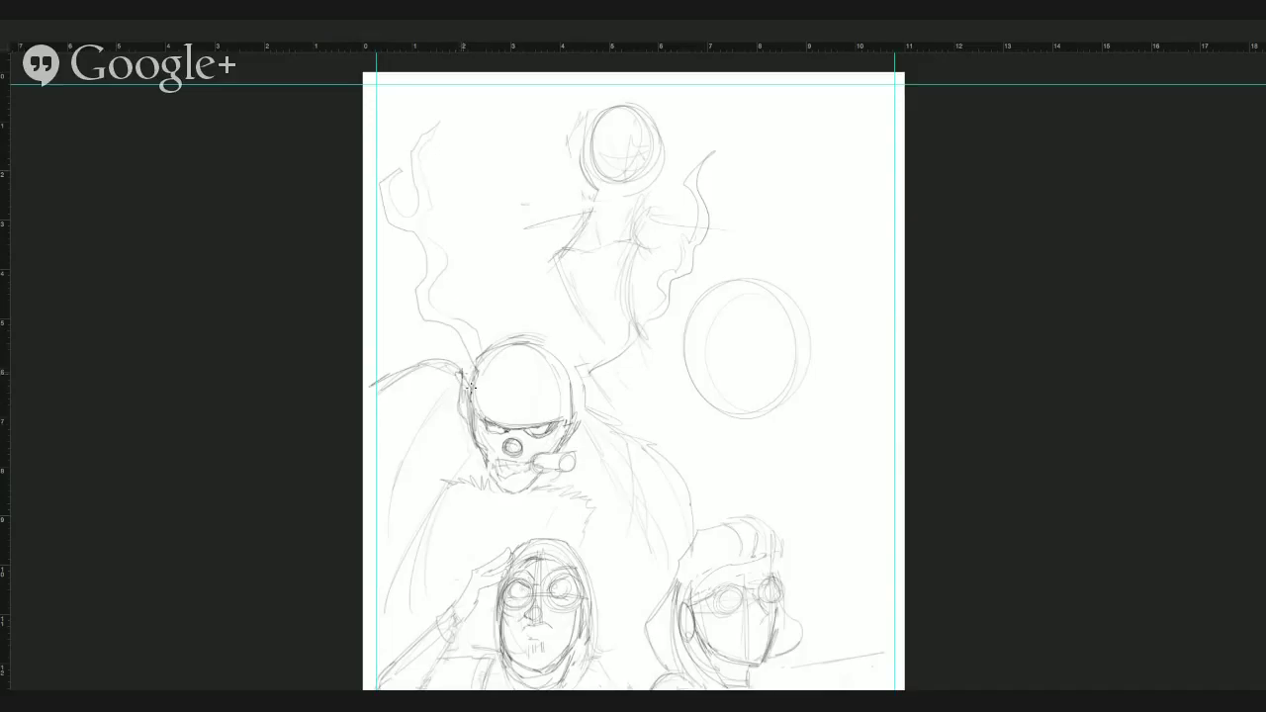
Add forehead contours and angry slanted brows to the villain, and redraw his cigar on the opposite side of the mouth.
mouse_move(507, 349)
mouse_down()
mouse_move(495, 380)
mouse_move(505, 415)
mouse_up()
key(e)
mouse_move(544, 462)
mouse_down()
mouse_move(562, 461)
mouse_move(465, 460)
mouse_move(499, 462)
mouse_up()
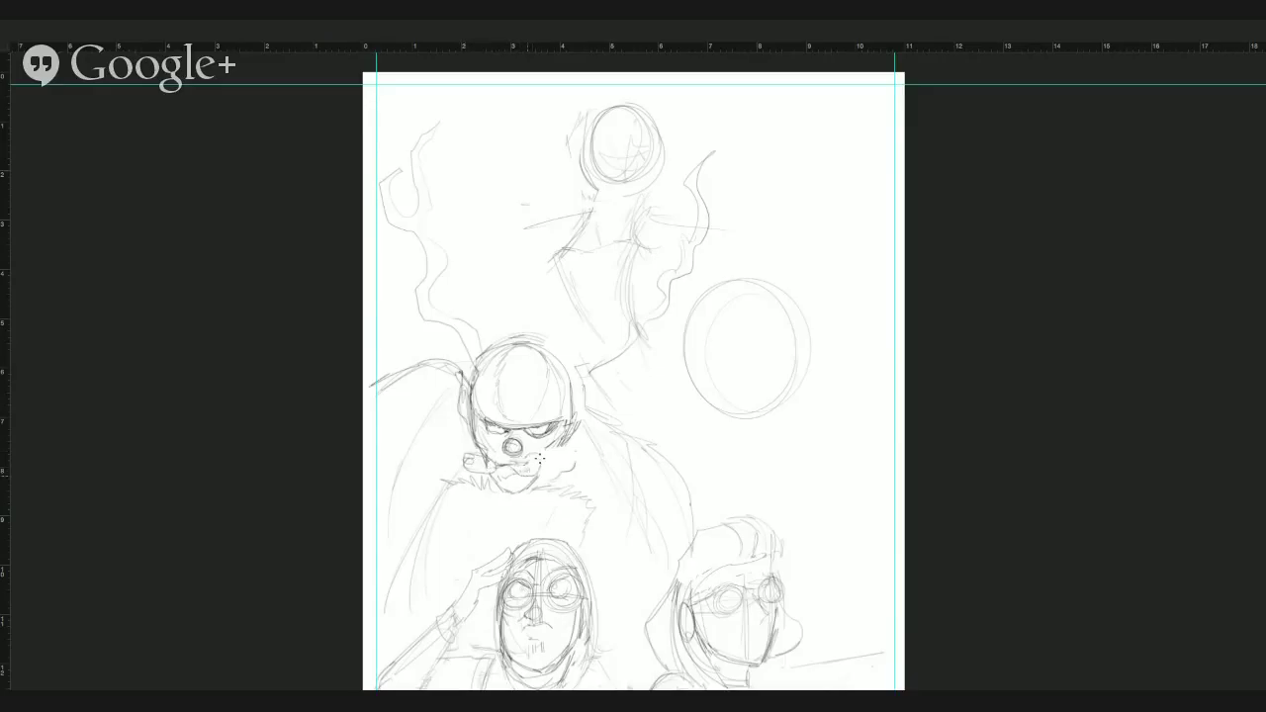
mouse_move(525, 457)
mouse_down()
mouse_move(538, 477)
mouse_move(554, 457)
mouse_move(528, 497)
mouse_up()
mouse_move(519, 419)
mouse_down()
mouse_move(497, 429)
mouse_move(558, 419)
mouse_move(554, 409)
mouse_move(562, 423)
mouse_up()
key(e)
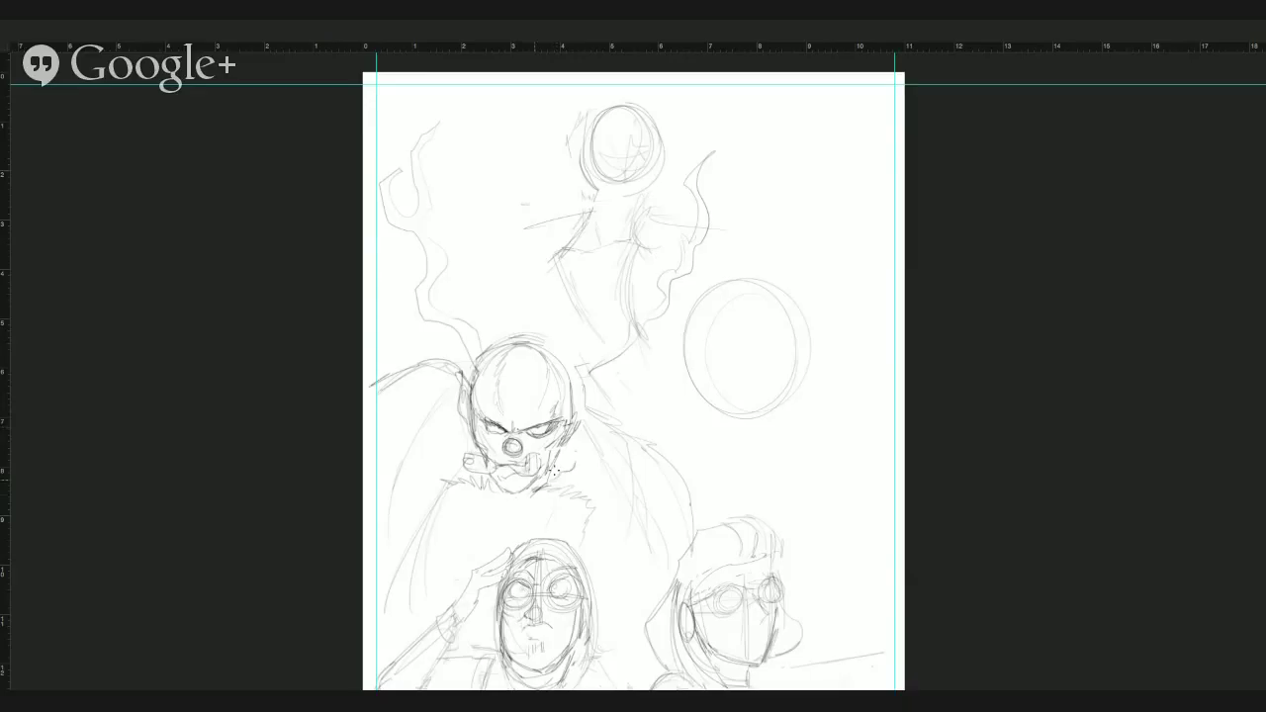
Strengthen the villain's cloak folds, sketch his pointed hand between the two foreground figures, and refine his neck and cigar.
mouse_move(456, 377)
mouse_down()
mouse_move(419, 402)
mouse_move(382, 460)
mouse_move(368, 510)
mouse_up()
mouse_move(599, 594)
mouse_down()
mouse_move(622, 572)
mouse_move(619, 540)
mouse_move(648, 560)
mouse_move(637, 550)
mouse_move(591, 576)
mouse_move(601, 616)
mouse_move(628, 630)
mouse_move(646, 617)
mouse_move(655, 599)
mouse_move(604, 572)
mouse_move(592, 577)
mouse_move(600, 600)
mouse_move(602, 560)
mouse_move(612, 601)
mouse_up()
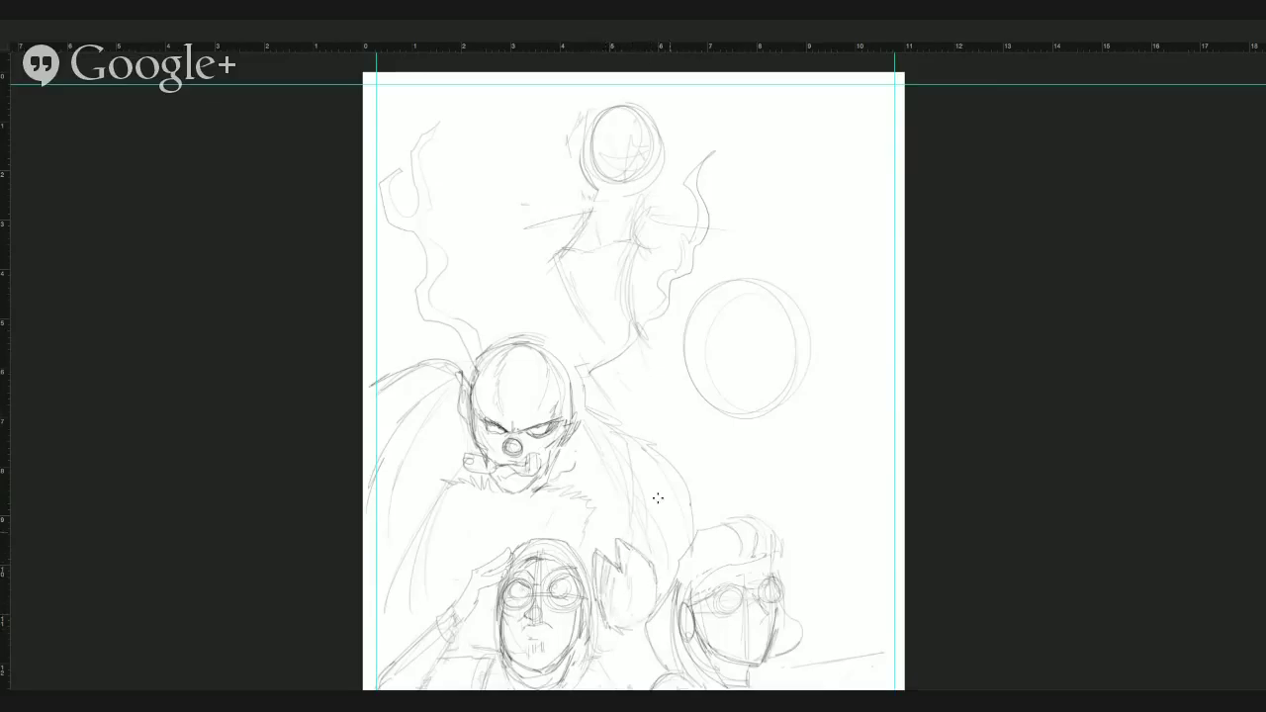
mouse_move(641, 450)
mouse_down()
mouse_move(665, 508)
mouse_move(607, 423)
mouse_move(633, 537)
mouse_move(610, 435)
mouse_up()
drag(423, 526, 415, 605)
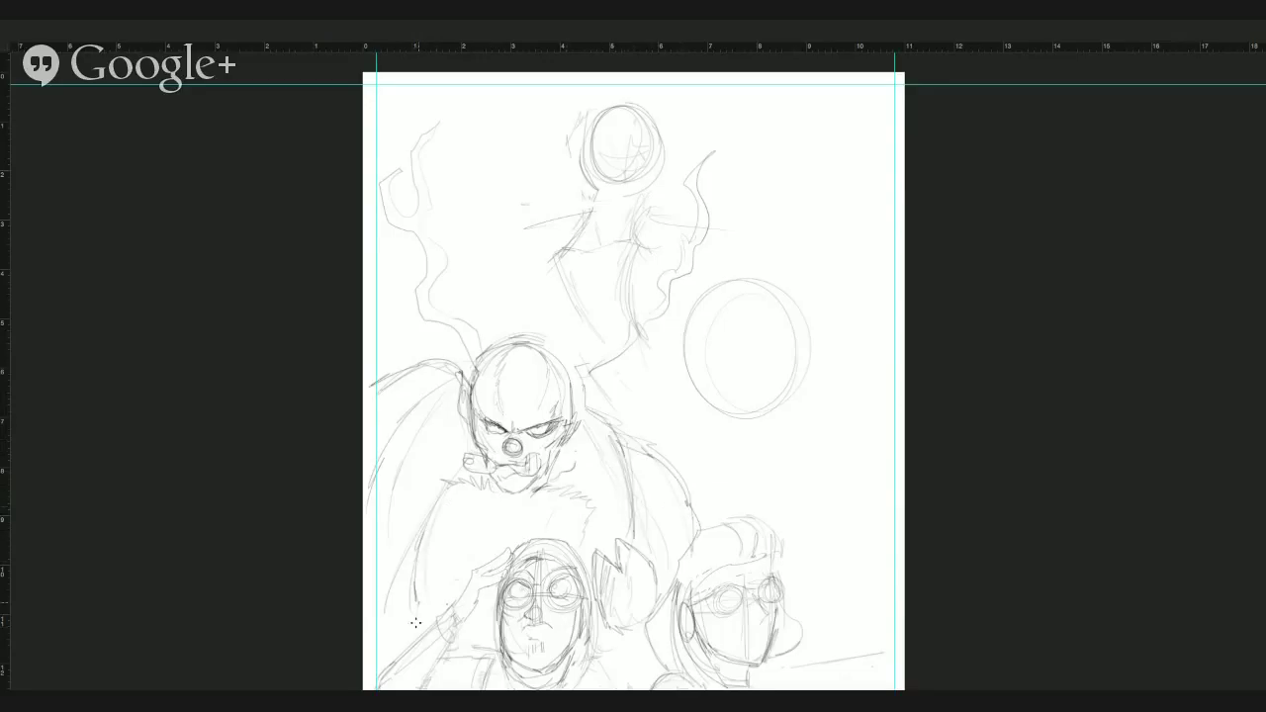
drag(578, 462, 572, 492)
drag(466, 452, 502, 480)
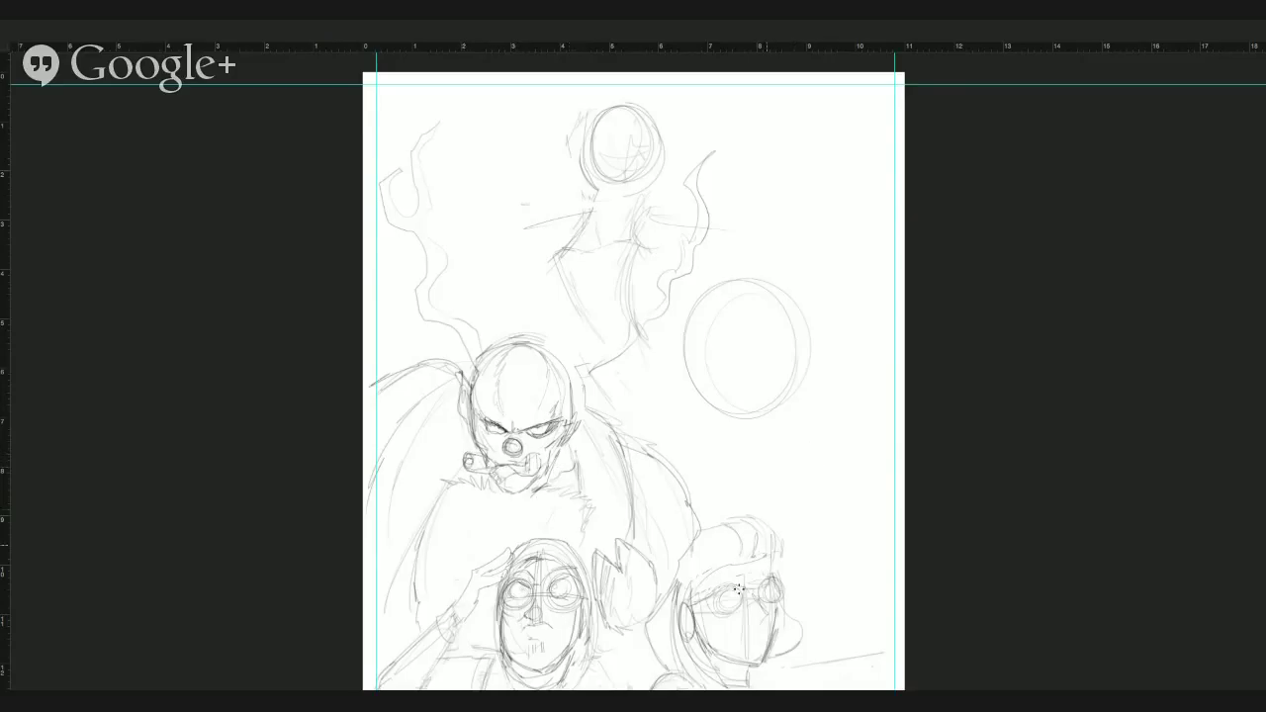
Extend the villain's body behind the hooded man, sketching the forms around the raised elbow, waist and opposite shoulder.
drag(782, 543, 698, 341)
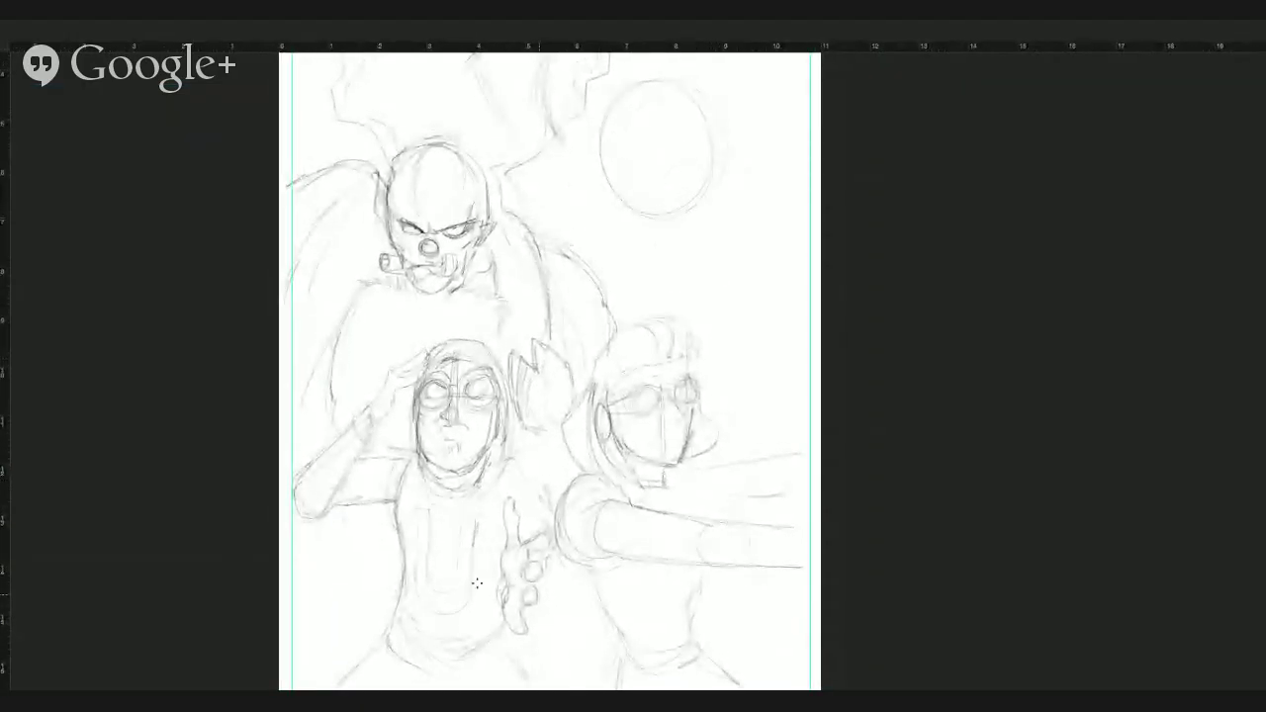
drag(302, 597, 367, 569)
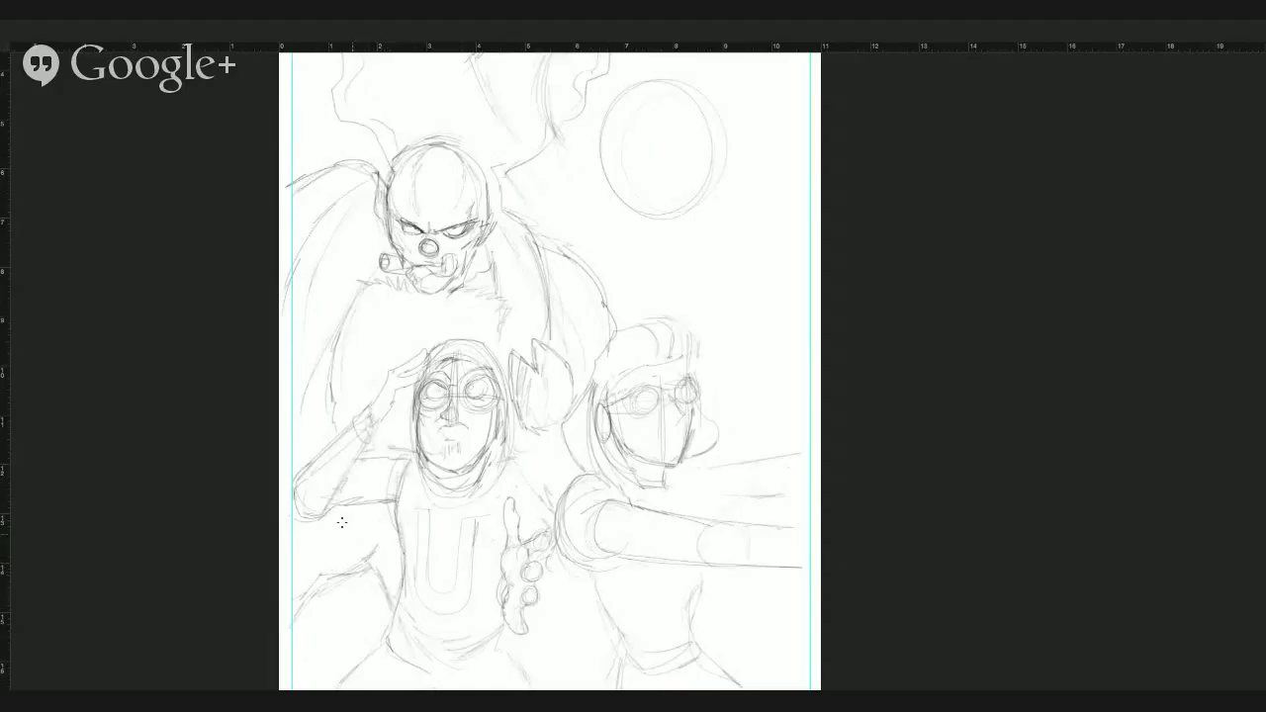
drag(342, 512, 391, 530)
drag(289, 489, 318, 517)
drag(308, 391, 312, 459)
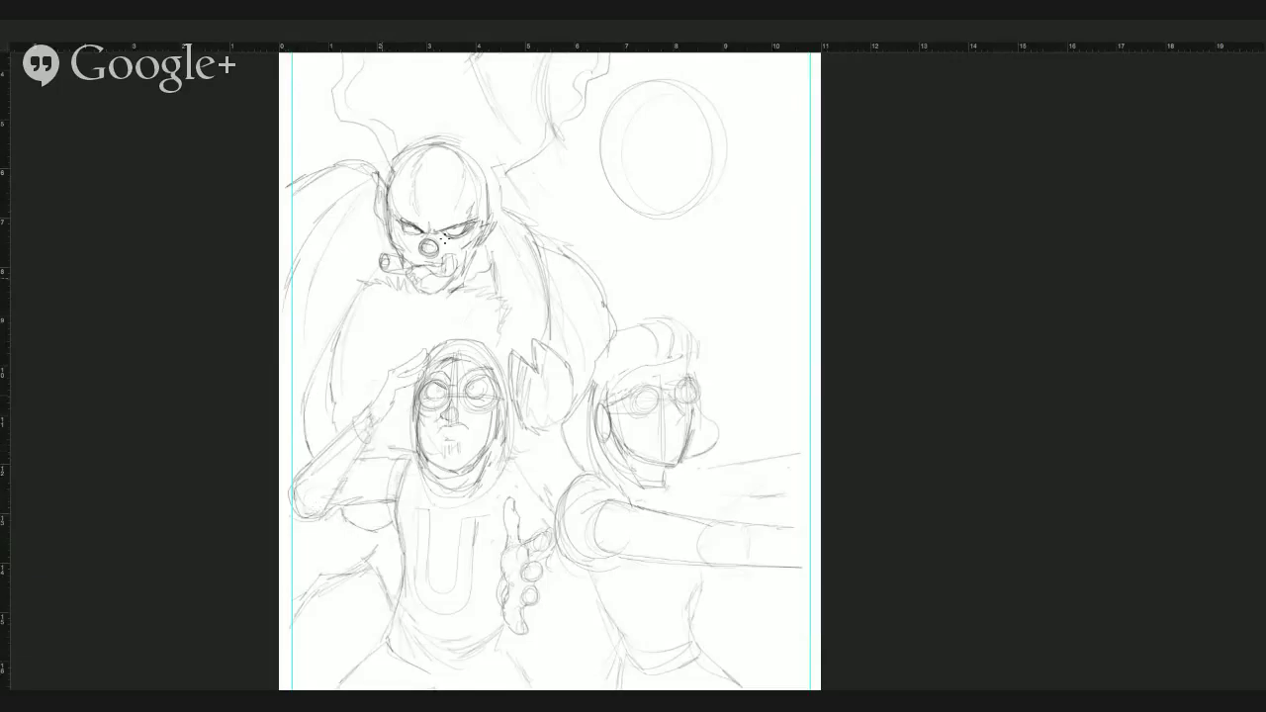
drag(520, 424, 518, 461)
Draw the woman's round eyes, nose and open smile, and clean up and redraw her bobbed hair.
mouse_move(646, 395)
mouse_down()
mouse_move(663, 379)
mouse_move(628, 391)
mouse_move(640, 411)
mouse_move(635, 401)
mouse_move(667, 389)
mouse_up()
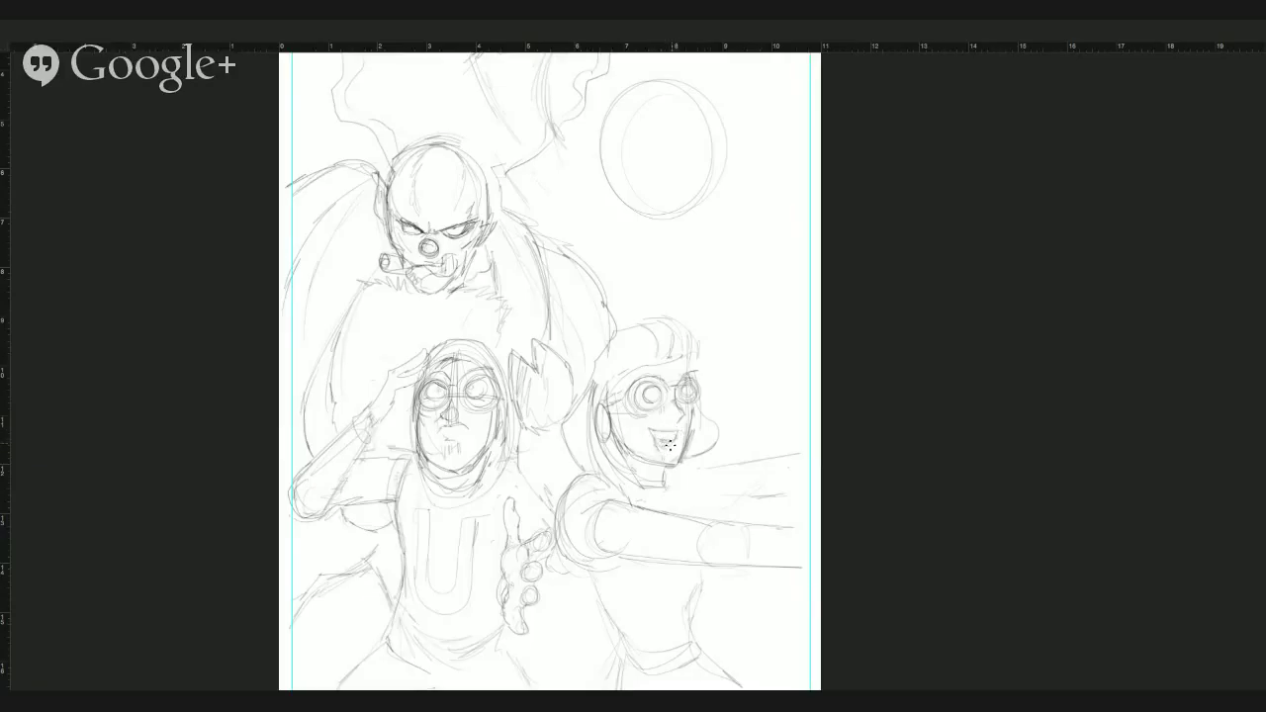
mouse_move(644, 395)
mouse_down()
mouse_move(687, 391)
mouse_move(669, 377)
mouse_move(654, 394)
mouse_move(662, 368)
mouse_move(652, 392)
mouse_move(686, 382)
mouse_move(699, 394)
mouse_move(684, 341)
mouse_move(678, 357)
mouse_move(640, 360)
mouse_move(674, 331)
mouse_move(666, 355)
mouse_move(693, 353)
mouse_move(689, 319)
mouse_move(638, 317)
mouse_move(600, 359)
mouse_move(570, 457)
mouse_up()
key(e)
mouse_move(607, 390)
mouse_down()
mouse_move(595, 450)
mouse_move(603, 381)
mouse_move(582, 415)
mouse_move(586, 464)
mouse_move(605, 385)
mouse_move(581, 452)
mouse_up()
drag(599, 403, 585, 459)
mouse_move(597, 407)
mouse_down()
mouse_move(653, 460)
mouse_move(617, 438)
mouse_move(626, 455)
mouse_move(609, 473)
mouse_move(628, 473)
mouse_move(625, 458)
mouse_move(665, 481)
mouse_up()
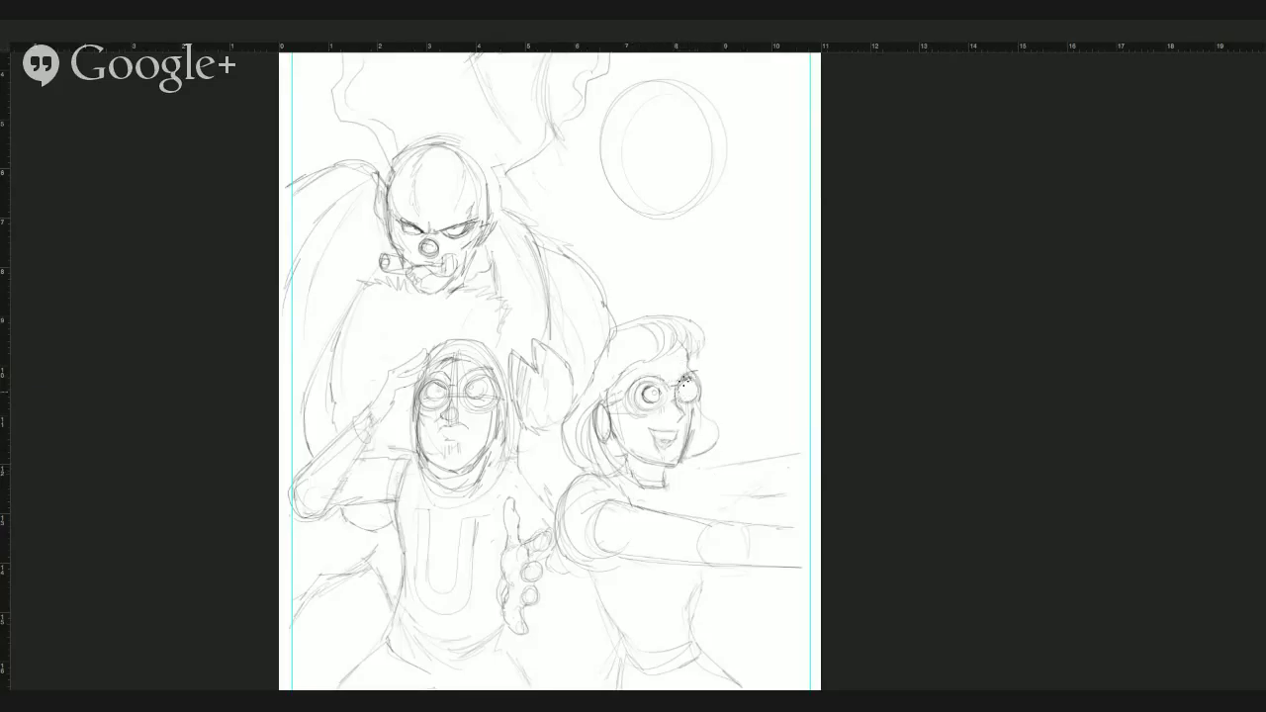
Detail the woman's far eye behind the glasses, define her hair flip, and refine her chest and outstretched arms.
drag(688, 382, 685, 393)
drag(690, 382, 683, 391)
key(b)
drag(696, 410, 678, 465)
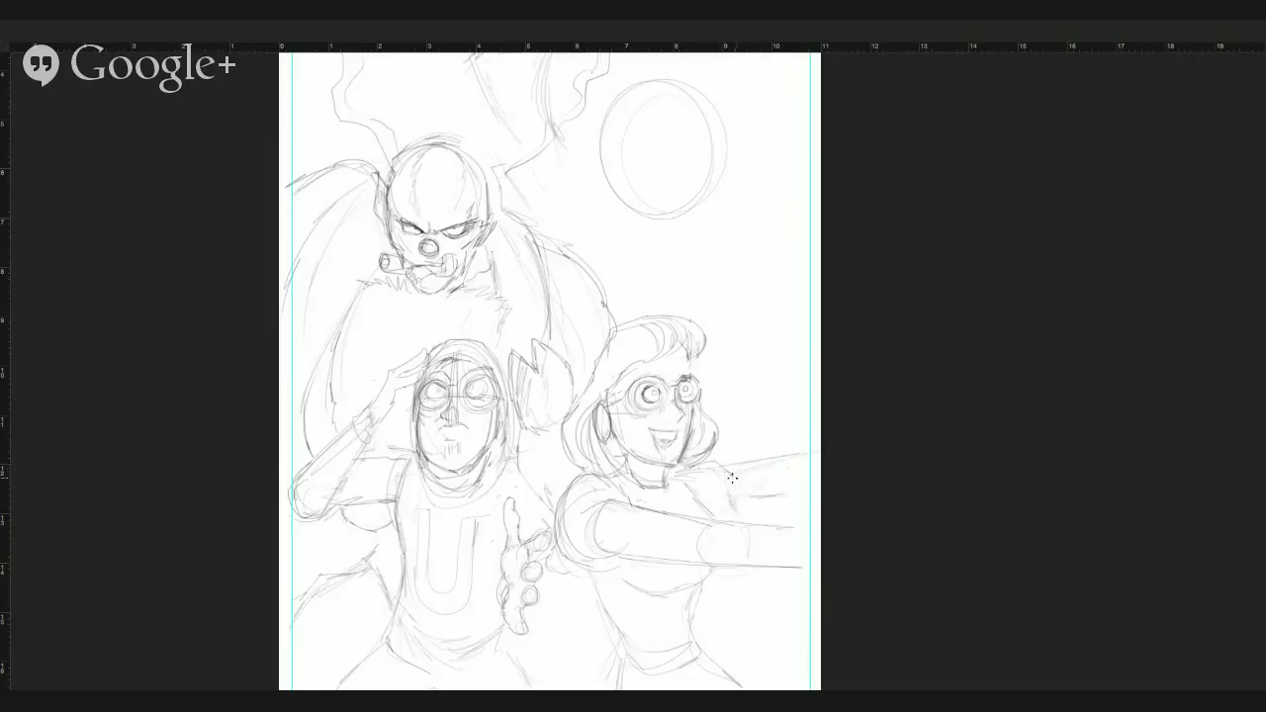
mouse_move(757, 472)
mouse_down()
mouse_move(788, 465)
mouse_move(772, 503)
mouse_up()
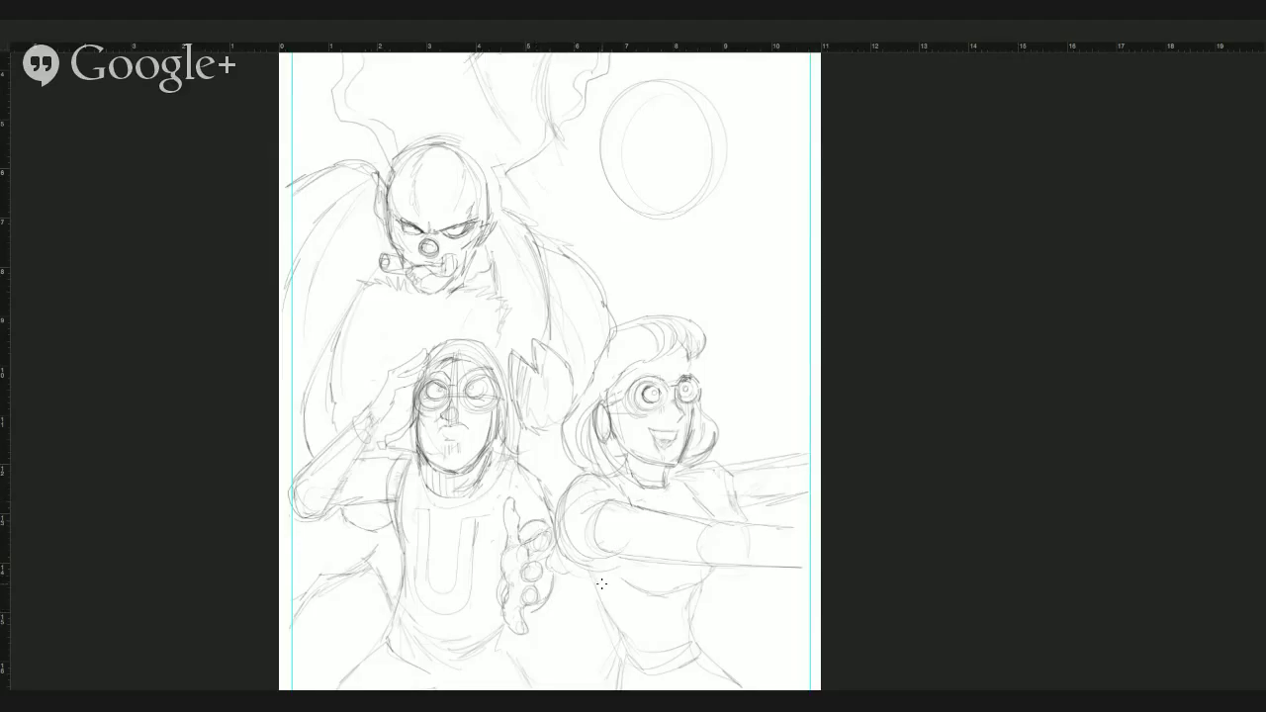
key(ctrl+0)
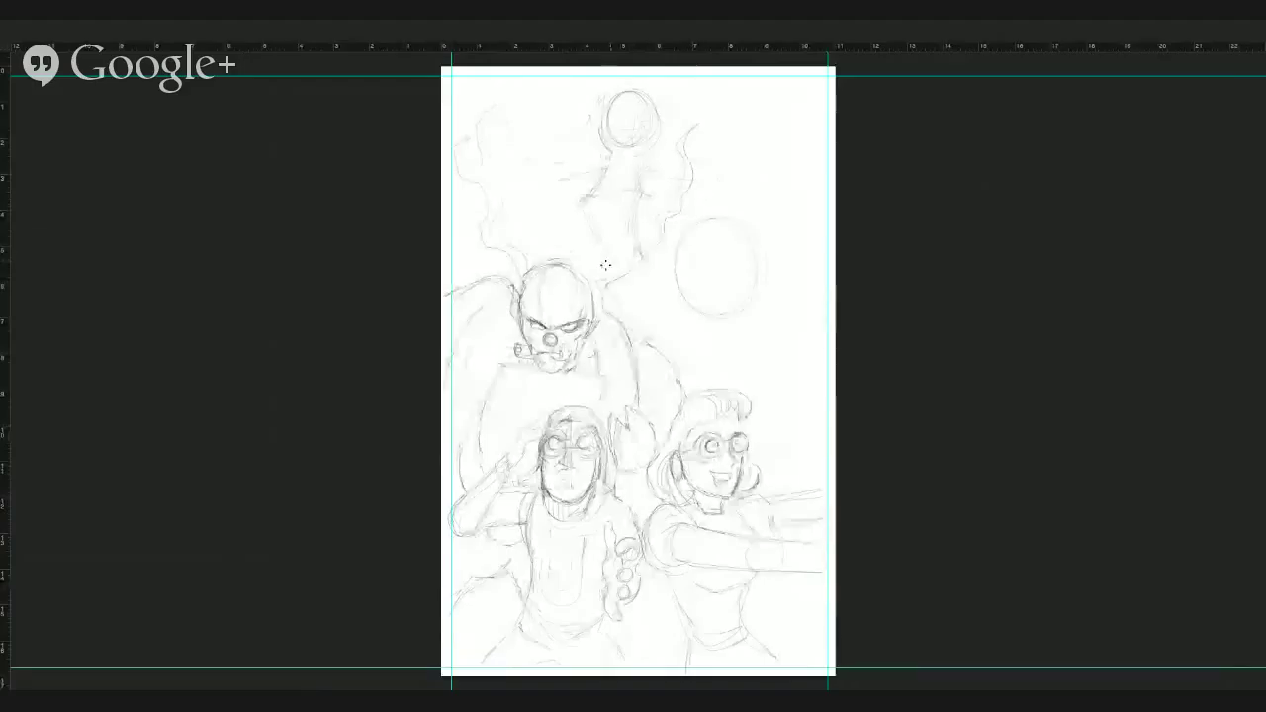
drag(570, 265, 590, 294)
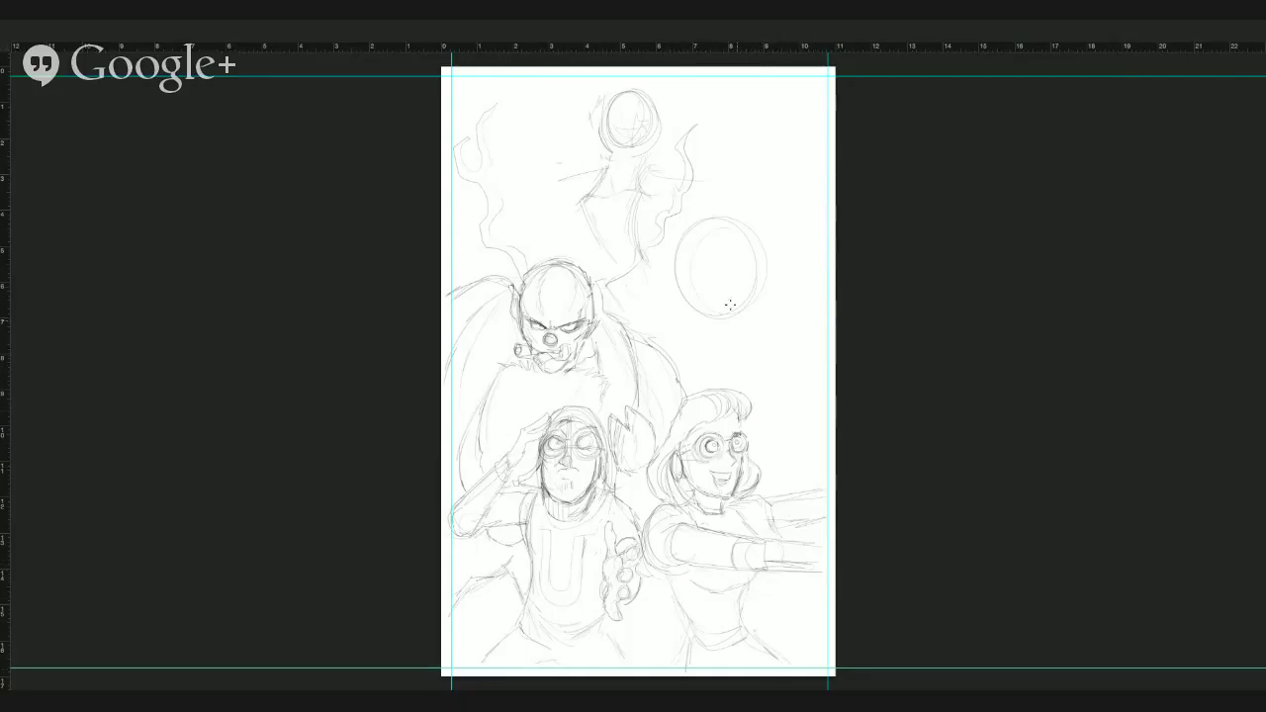
Replace the double oval above the woman with an angular head outline and move the whole sketch slightly down the page.
key(e)
mouse_move(695, 271)
mouse_down()
mouse_move(687, 233)
mouse_move(671, 290)
mouse_move(701, 232)
mouse_move(743, 236)
mouse_move(737, 304)
mouse_move(693, 313)
mouse_move(741, 254)
mouse_up()
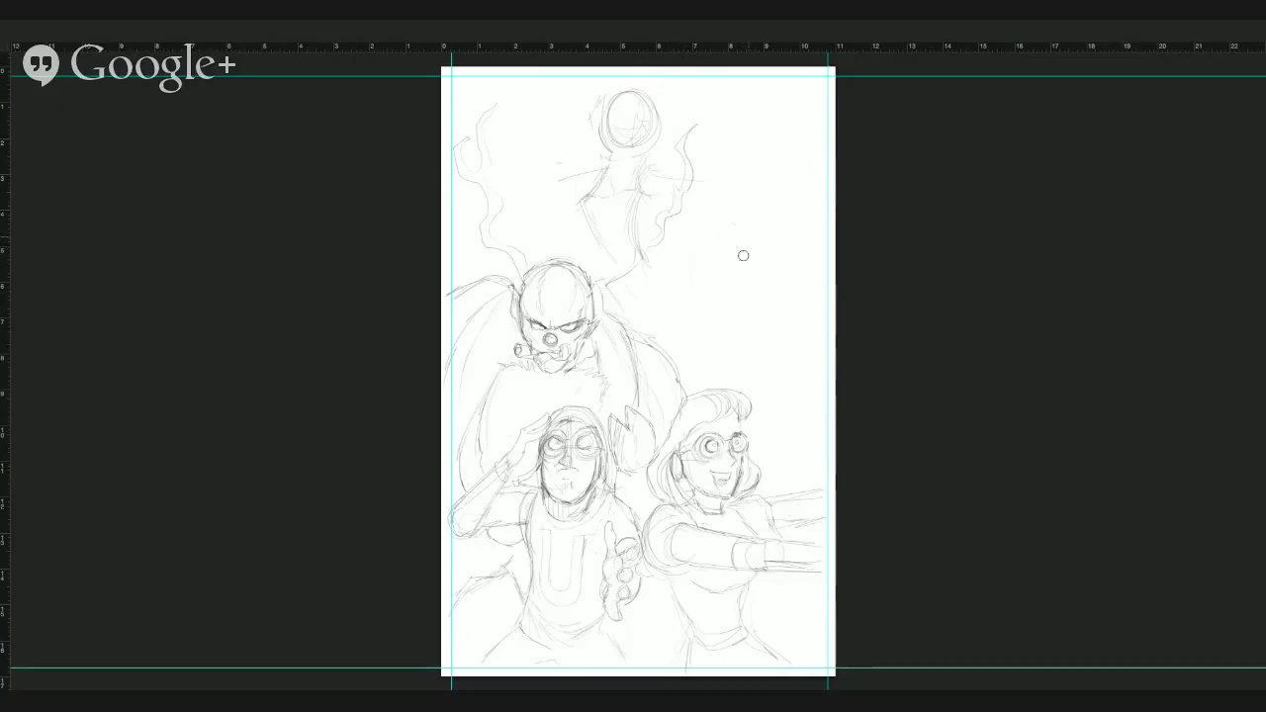
mouse_move(744, 211)
mouse_down()
mouse_move(762, 210)
mouse_move(693, 291)
mouse_move(736, 314)
mouse_up()
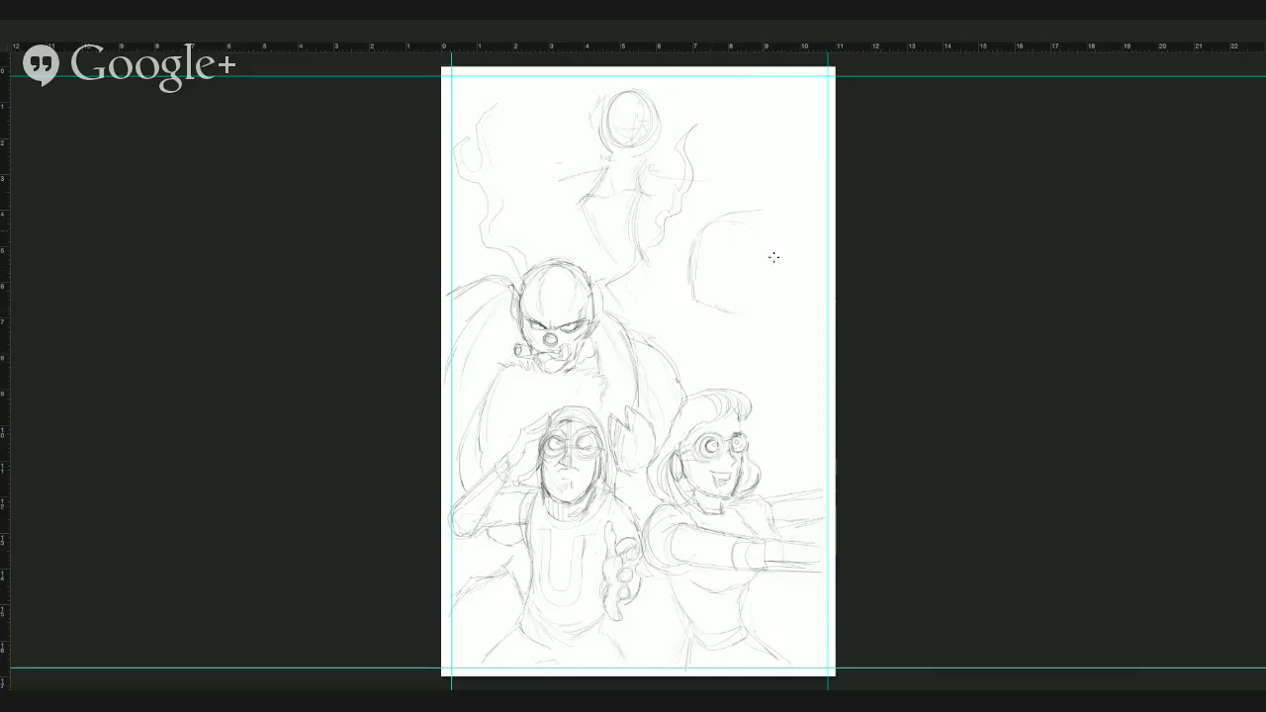
mouse_move(764, 214)
mouse_down()
mouse_move(780, 279)
mouse_move(755, 295)
mouse_move(773, 287)
mouse_up()
key(shift+Down)
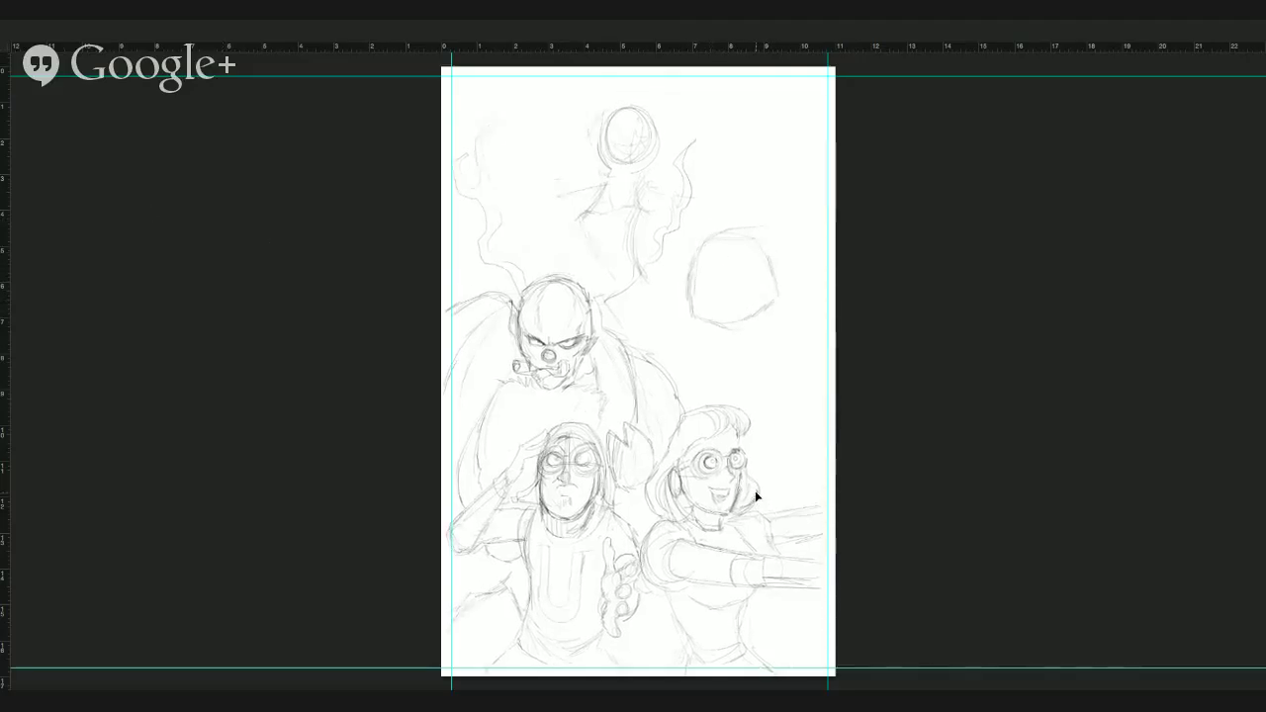
key(b)
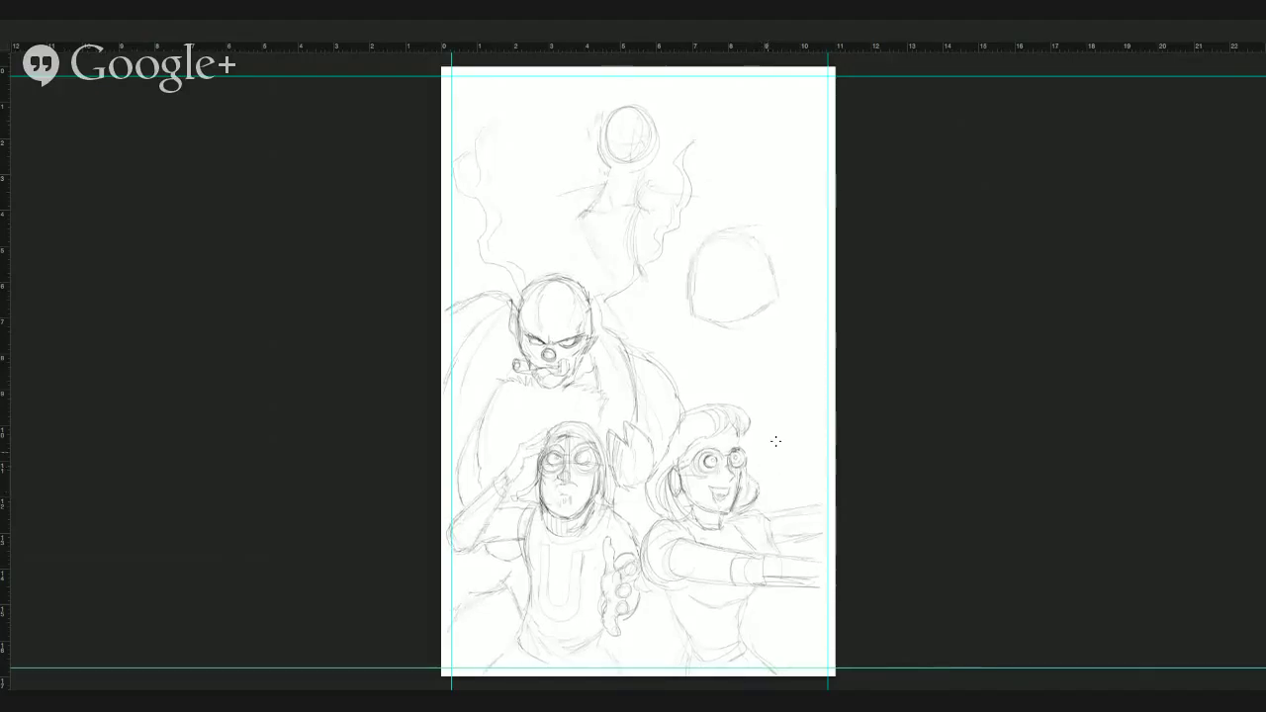
Sketch broad shoulders behind the angular head above the woman and rough in its hairline, brow line and heavy jaw.
drag(689, 285, 610, 322)
drag(777, 273, 824, 290)
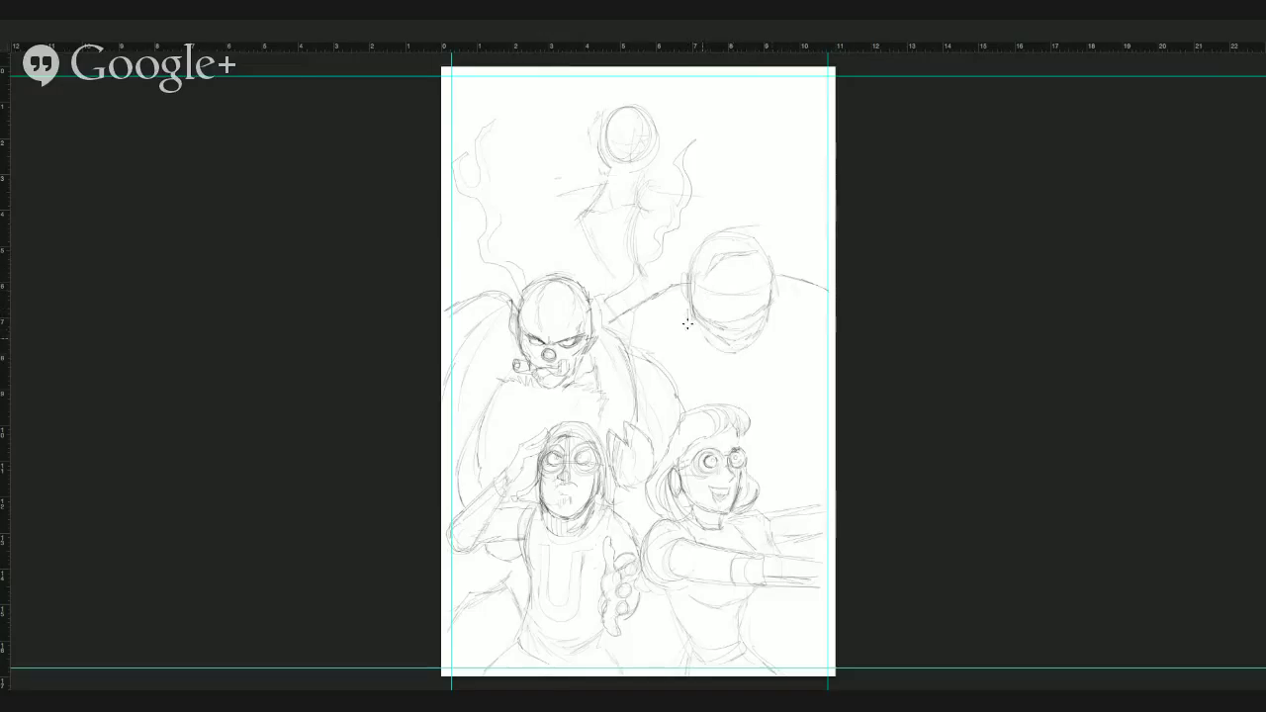
mouse_move(687, 325)
mouse_down()
mouse_move(692, 352)
mouse_move(720, 364)
mouse_move(762, 336)
mouse_up()
click(58, 477)
click(64, 480)
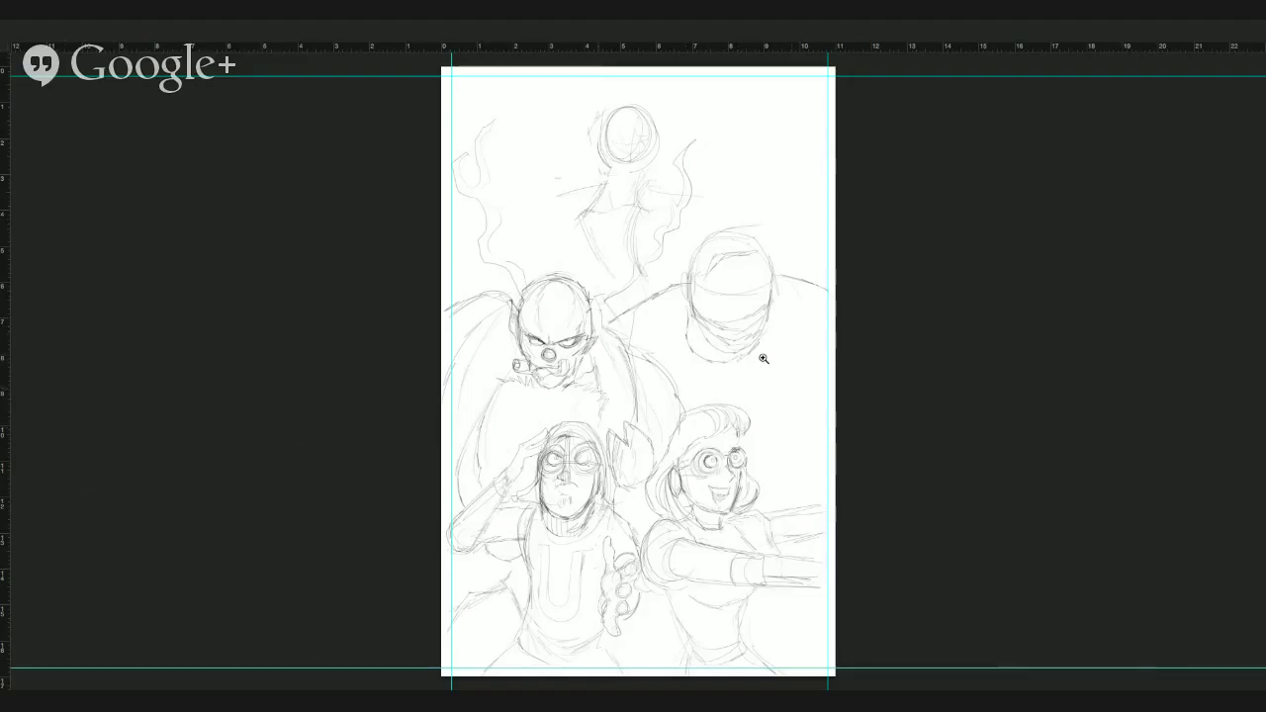
Draw scowling eyes and a round nose on the broad-shouldered man's face and erase his rough jaw lines.
mouse_move(793, 333)
mouse_down()
mouse_move(821, 386)
mouse_move(726, 425)
mouse_up()
click(60, 475)
key(b)
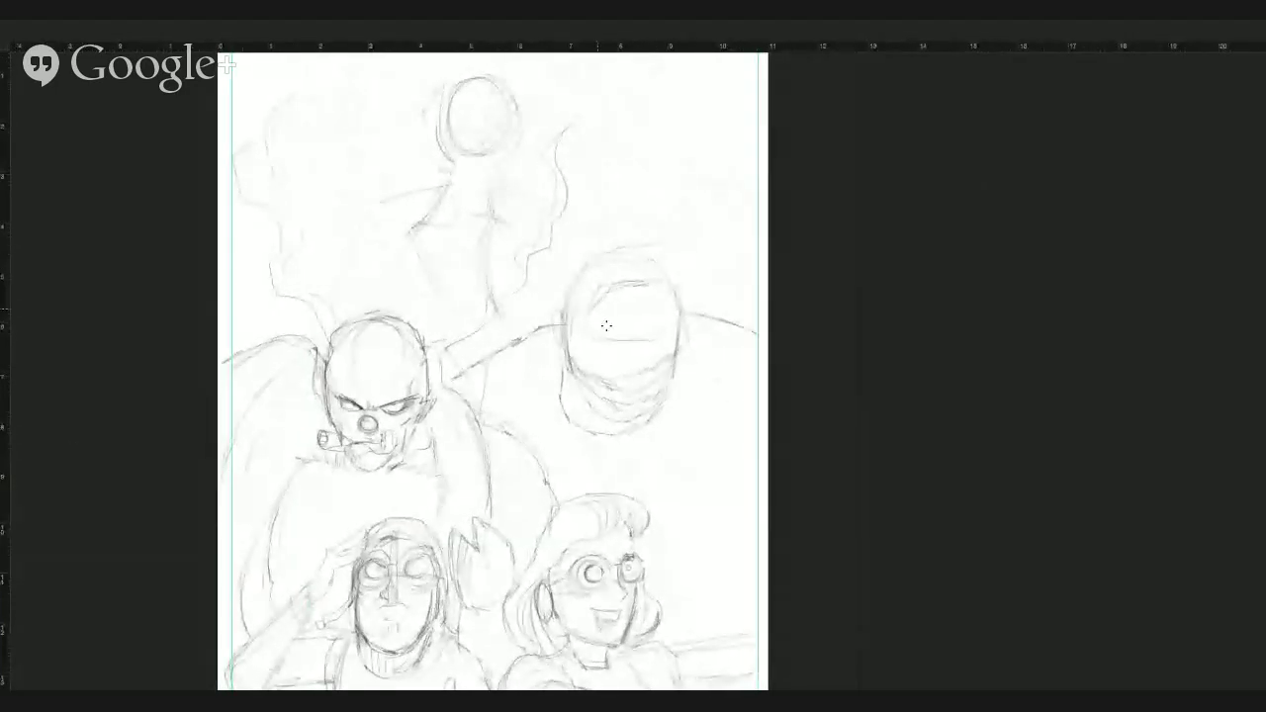
drag(569, 323, 618, 341)
mouse_move(587, 335)
mouse_down()
mouse_move(649, 344)
mouse_move(669, 326)
mouse_move(626, 356)
mouse_move(623, 345)
mouse_move(624, 364)
mouse_move(605, 357)
mouse_move(637, 358)
mouse_move(611, 396)
mouse_move(568, 377)
mouse_move(611, 395)
mouse_move(620, 425)
mouse_move(662, 392)
mouse_move(571, 379)
mouse_move(583, 417)
mouse_move(562, 404)
mouse_move(638, 386)
mouse_move(657, 378)
mouse_move(621, 390)
mouse_move(660, 364)
mouse_up()
key(e)
key(b)
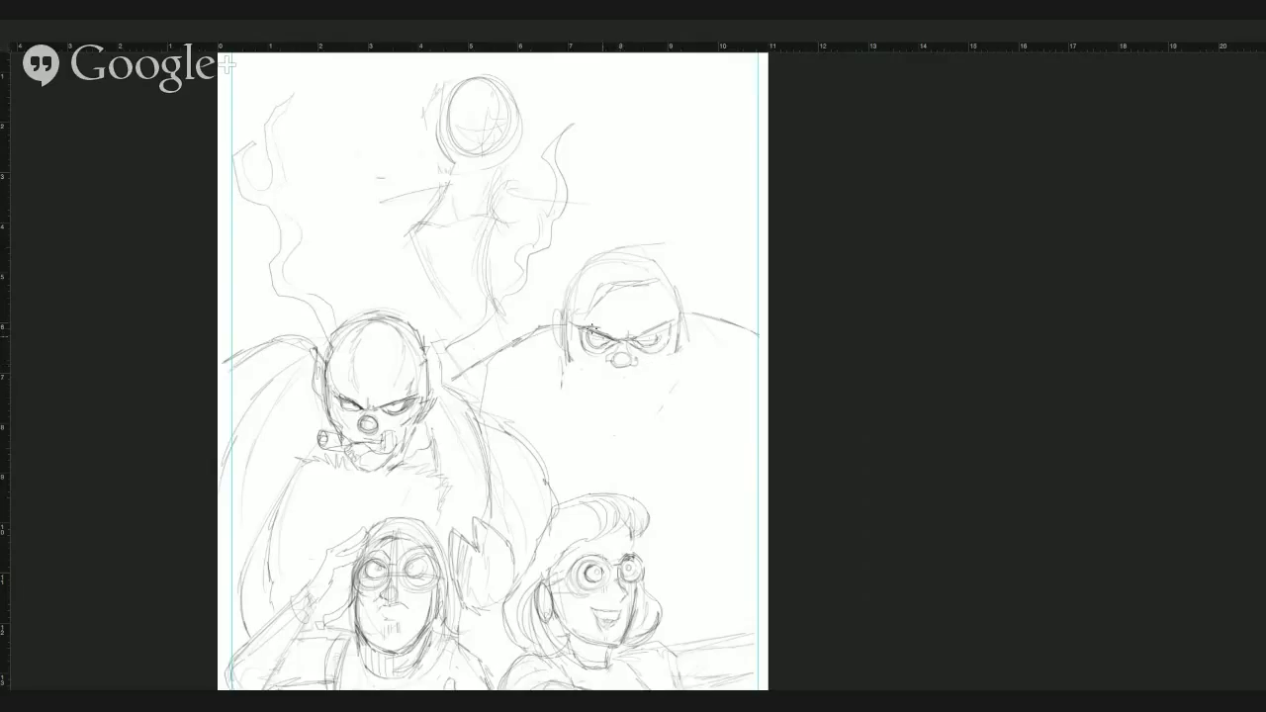
Outline a full beard on the broad-shouldered man, darken his eyes, and define his swept hairline and near ear.
mouse_move(593, 329)
mouse_down()
mouse_move(610, 341)
mouse_move(600, 338)
mouse_up()
mouse_move(602, 363)
mouse_down()
mouse_move(566, 339)
mouse_move(548, 392)
mouse_move(571, 436)
mouse_up()
drag(591, 335, 658, 336)
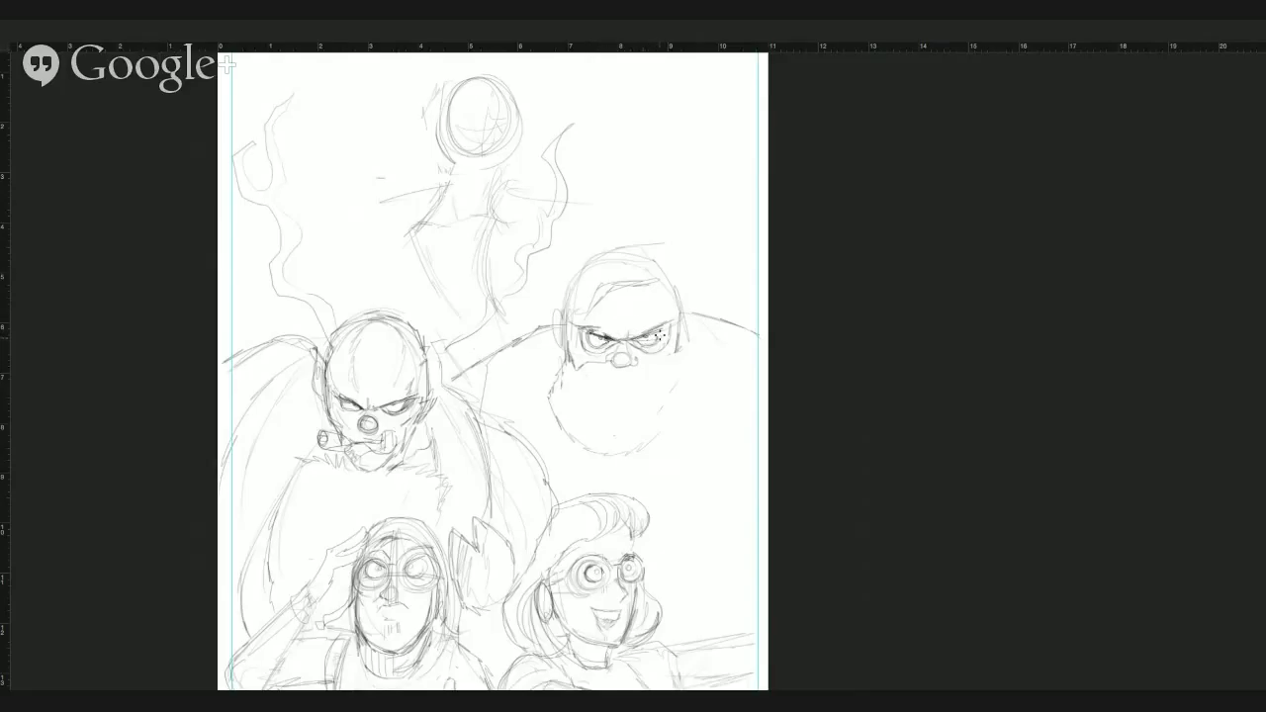
mouse_move(631, 284)
mouse_down()
mouse_move(584, 317)
mouse_move(603, 317)
mouse_move(621, 284)
mouse_move(648, 282)
mouse_move(668, 313)
mouse_move(662, 267)
mouse_move(594, 257)
mouse_move(559, 319)
mouse_move(561, 302)
mouse_move(562, 380)
mouse_up()
drag(552, 323, 487, 358)
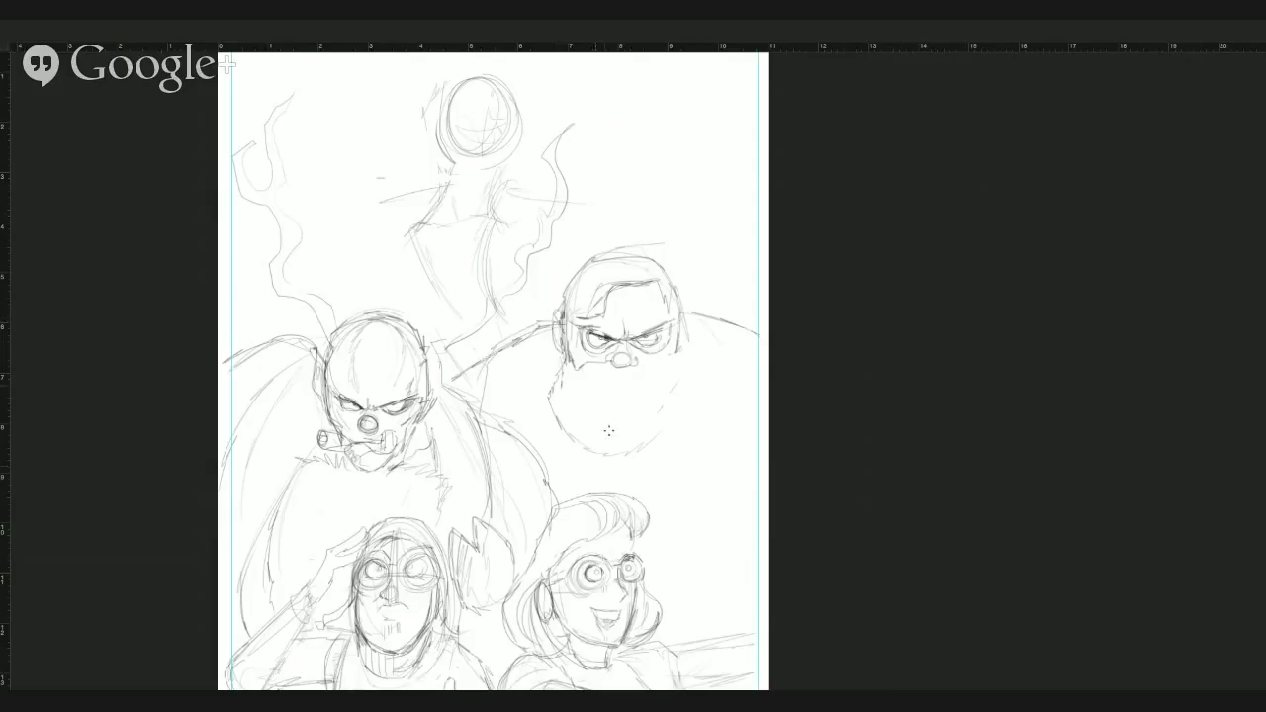
Sketch the bearded man's folded forearm, hand and bent elbow beneath his beard, just above the woman's hair.
mouse_move(615, 448)
mouse_down()
mouse_move(639, 487)
mouse_move(630, 453)
mouse_move(662, 459)
mouse_move(679, 480)
mouse_move(615, 470)
mouse_move(604, 452)
mouse_move(557, 485)
mouse_up()
drag(700, 497, 748, 507)
drag(667, 539, 724, 591)
drag(720, 595, 766, 522)
mouse_move(720, 596)
mouse_down()
mouse_move(754, 544)
mouse_move(742, 570)
mouse_up()
Draw the bearded man's drooping moustache and mouth, add his other ear, and firm up the beard outline.
drag(626, 375, 601, 392)
drag(600, 392, 619, 404)
mouse_move(619, 401)
mouse_down()
mouse_move(657, 382)
mouse_move(637, 367)
mouse_up()
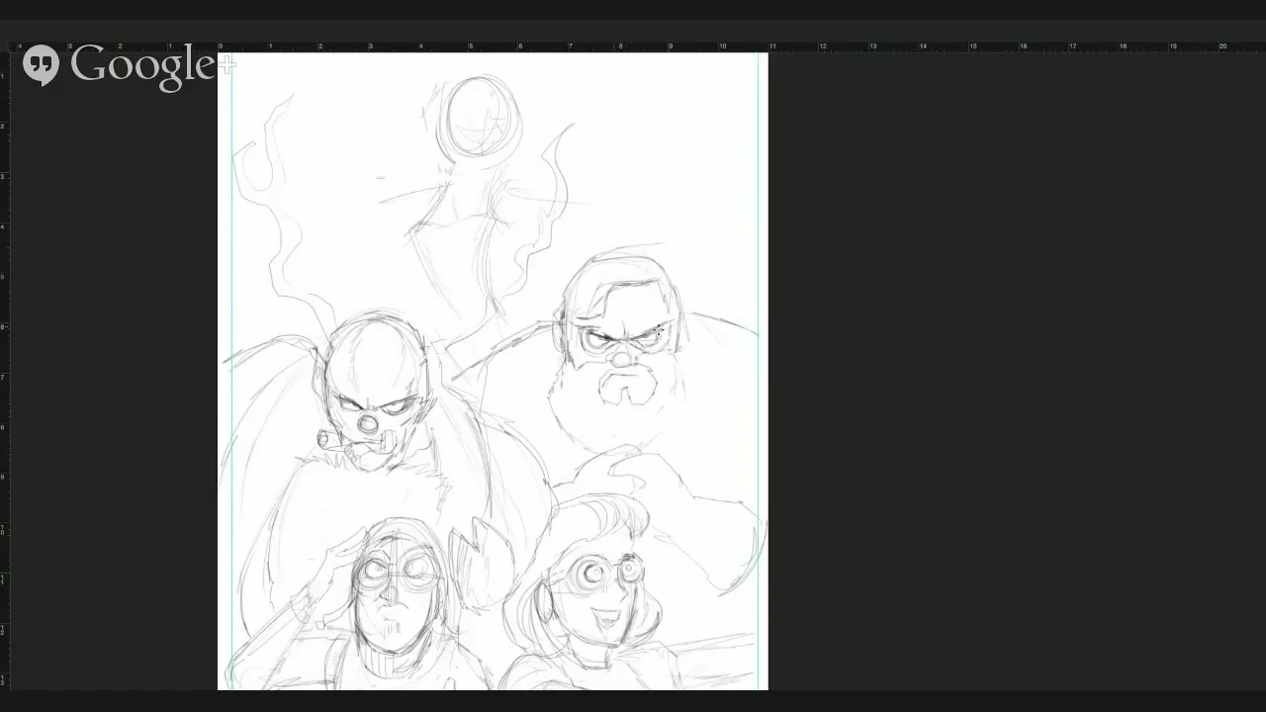
drag(666, 301, 684, 356)
drag(549, 376, 579, 447)
mouse_move(665, 438)
mouse_down()
mouse_move(680, 412)
mouse_move(678, 360)
mouse_up()
Contour the bearded man's upper arms and chest, shade around his eye, and detail and hatch his hand.
mouse_move(696, 309)
mouse_down()
mouse_move(738, 355)
mouse_move(753, 485)
mouse_up()
mouse_move(615, 463)
mouse_down()
mouse_move(638, 468)
mouse_move(636, 487)
mouse_up()
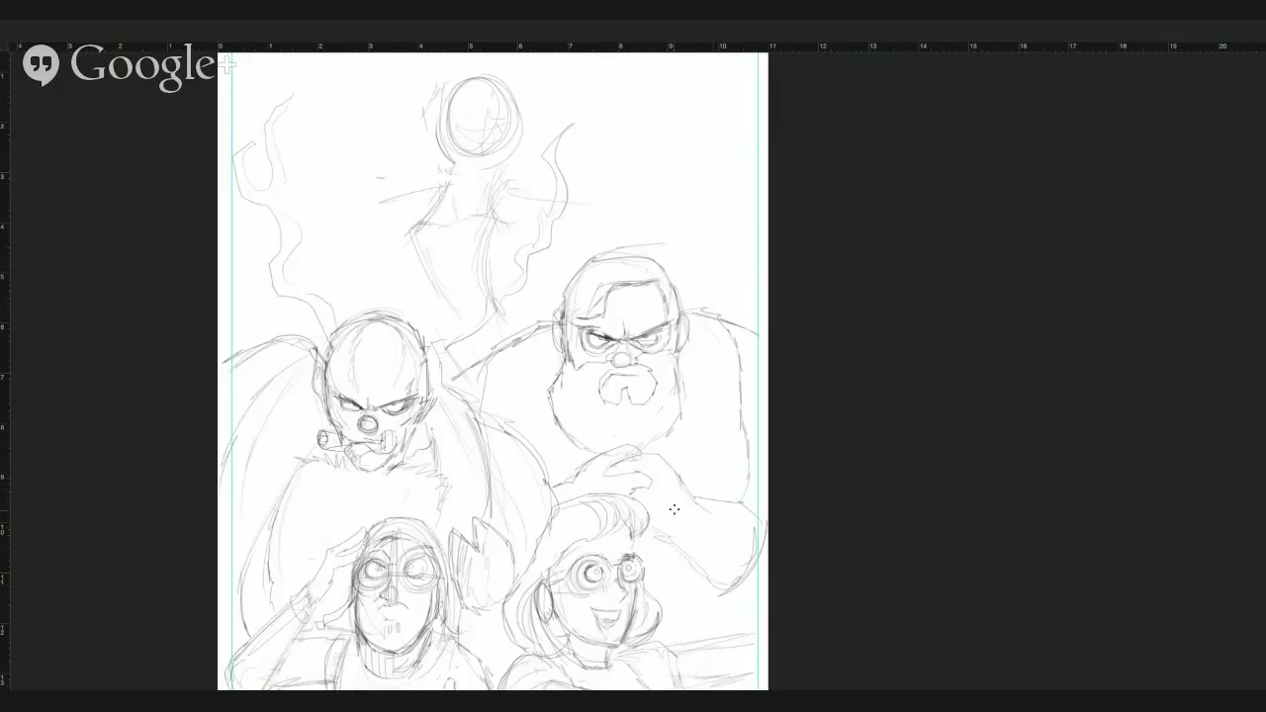
drag(717, 526, 742, 583)
mouse_move(597, 333)
mouse_down()
mouse_move(582, 342)
mouse_move(611, 344)
mouse_up()
drag(524, 442, 550, 381)
drag(716, 488, 689, 377)
drag(688, 387, 708, 454)
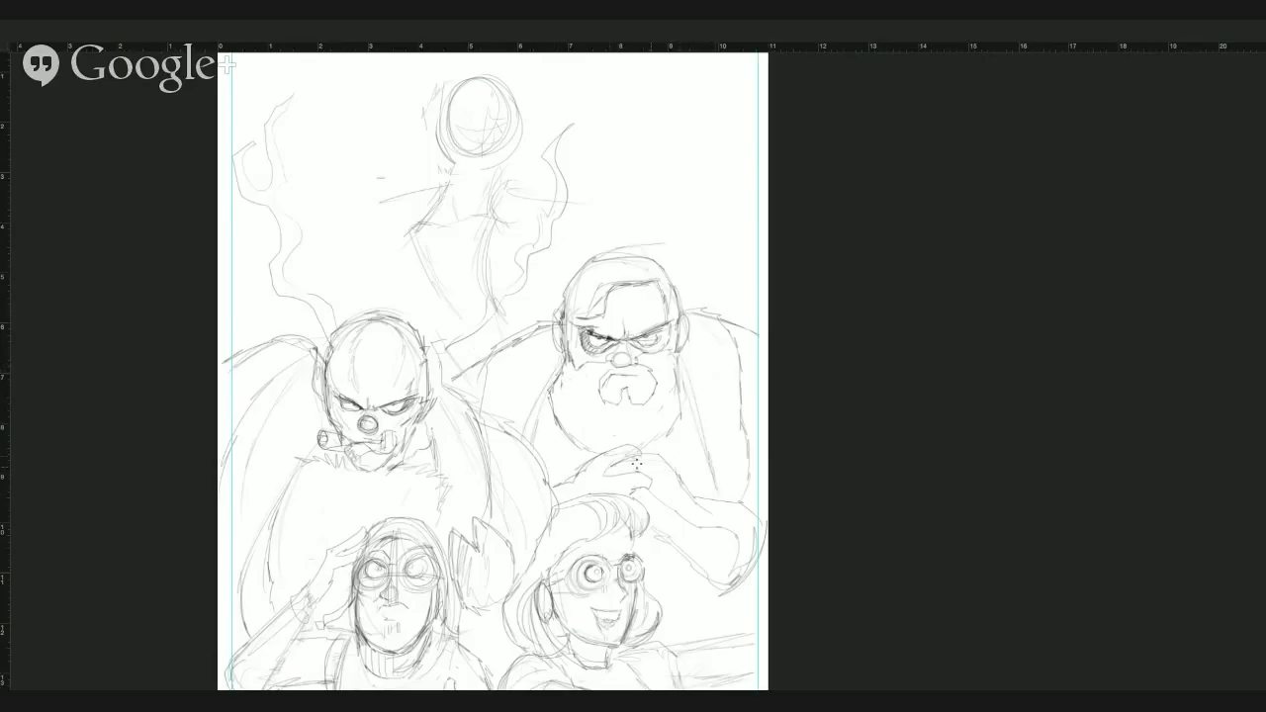
mouse_move(583, 471)
mouse_down()
mouse_move(640, 454)
mouse_move(570, 493)
mouse_move(637, 480)
mouse_up()
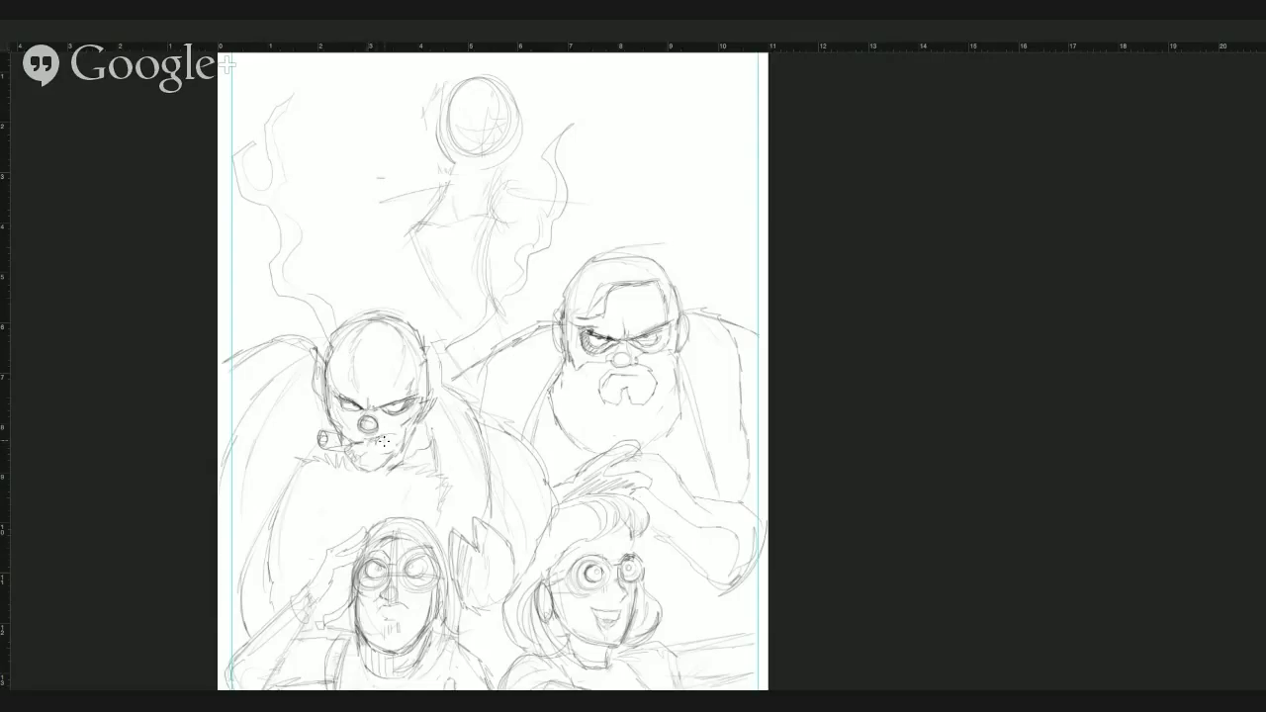
Redraw the villain's cigar as a short stub and rework his clenched mouth and jaw around it.
mouse_move(371, 442)
mouse_down()
mouse_move(395, 438)
mouse_move(358, 438)
mouse_move(373, 435)
mouse_up()
mouse_move(324, 438)
mouse_down()
mouse_move(337, 427)
mouse_move(343, 439)
mouse_move(327, 433)
mouse_move(343, 446)
mouse_up()
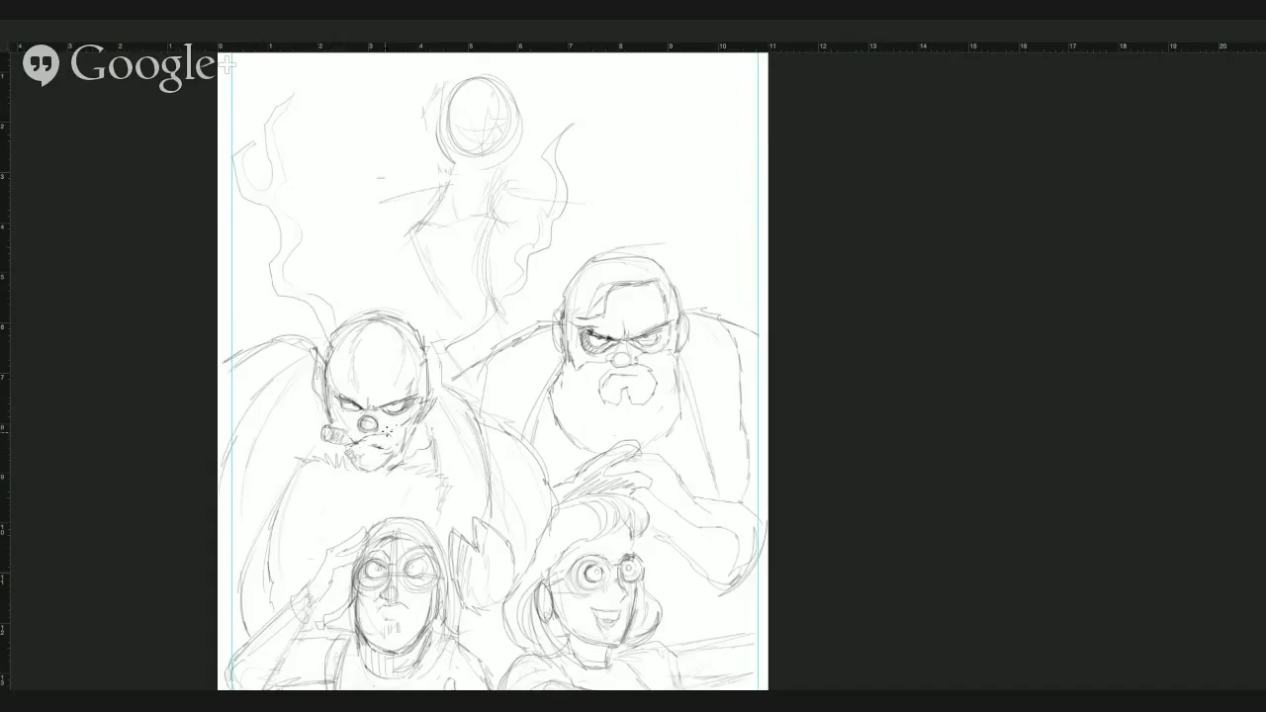
drag(411, 418, 399, 460)
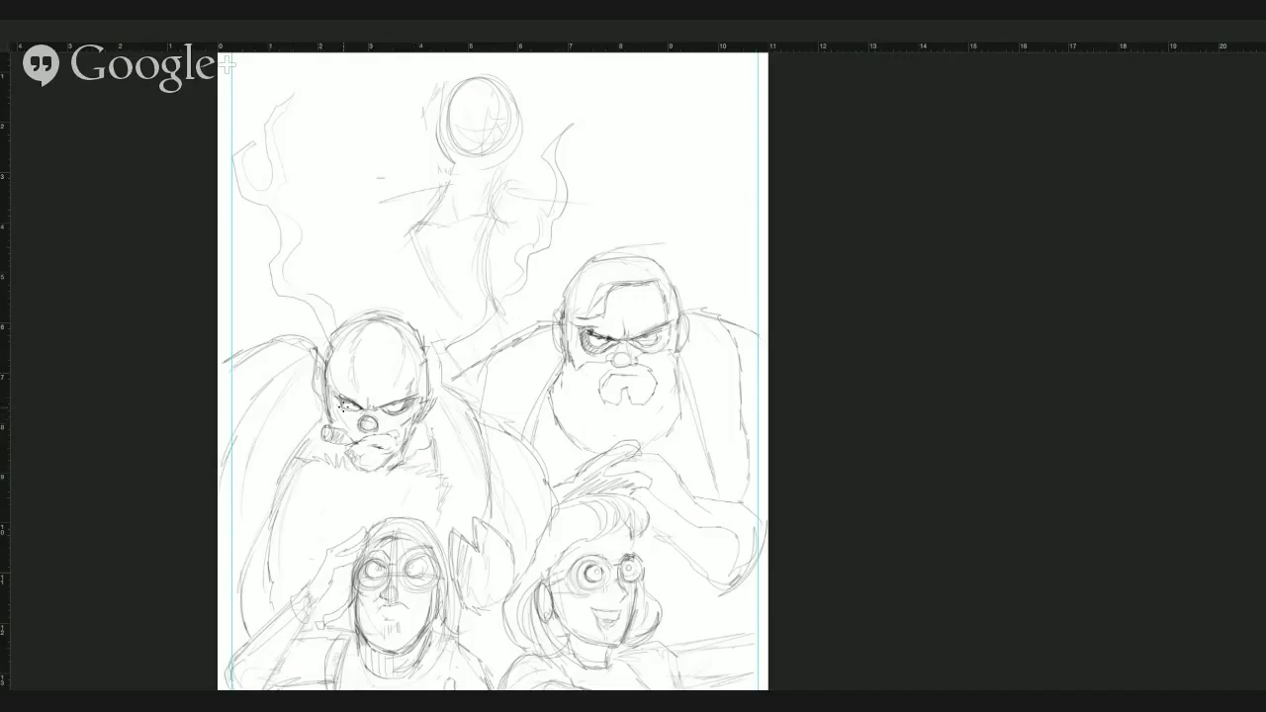
Thicken the two wavy, flame-like trails rising beside the villain's head with second contour lines.
mouse_move(332, 325)
mouse_down()
mouse_move(286, 277)
mouse_move(295, 233)
mouse_move(282, 176)
mouse_up()
drag(269, 263, 325, 345)
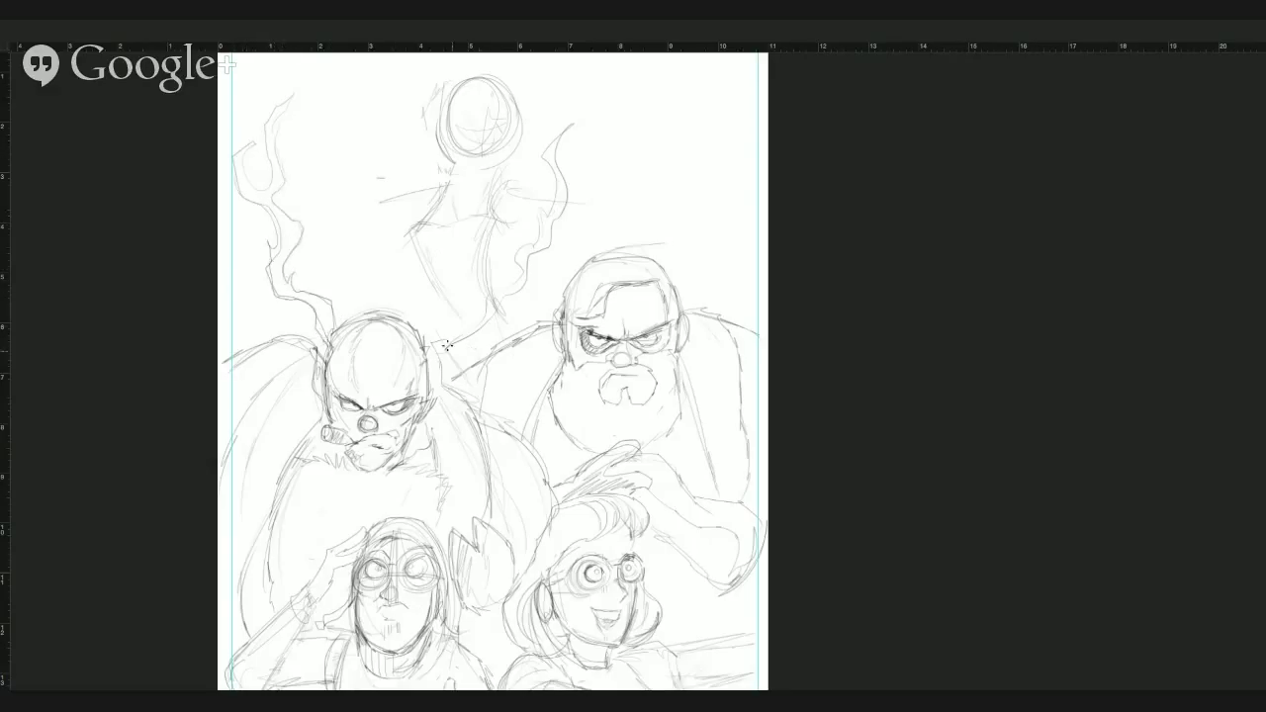
mouse_move(486, 315)
mouse_down()
mouse_move(567, 148)
mouse_move(554, 194)
mouse_up()
mouse_move(451, 338)
mouse_down()
mouse_move(486, 318)
mouse_move(560, 209)
mouse_move(563, 144)
mouse_move(534, 293)
mouse_move(430, 356)
mouse_move(448, 341)
mouse_up()
Hatch shading into the jagged shape beside the hooded man's head and into the bearded man's beard.
key(b)
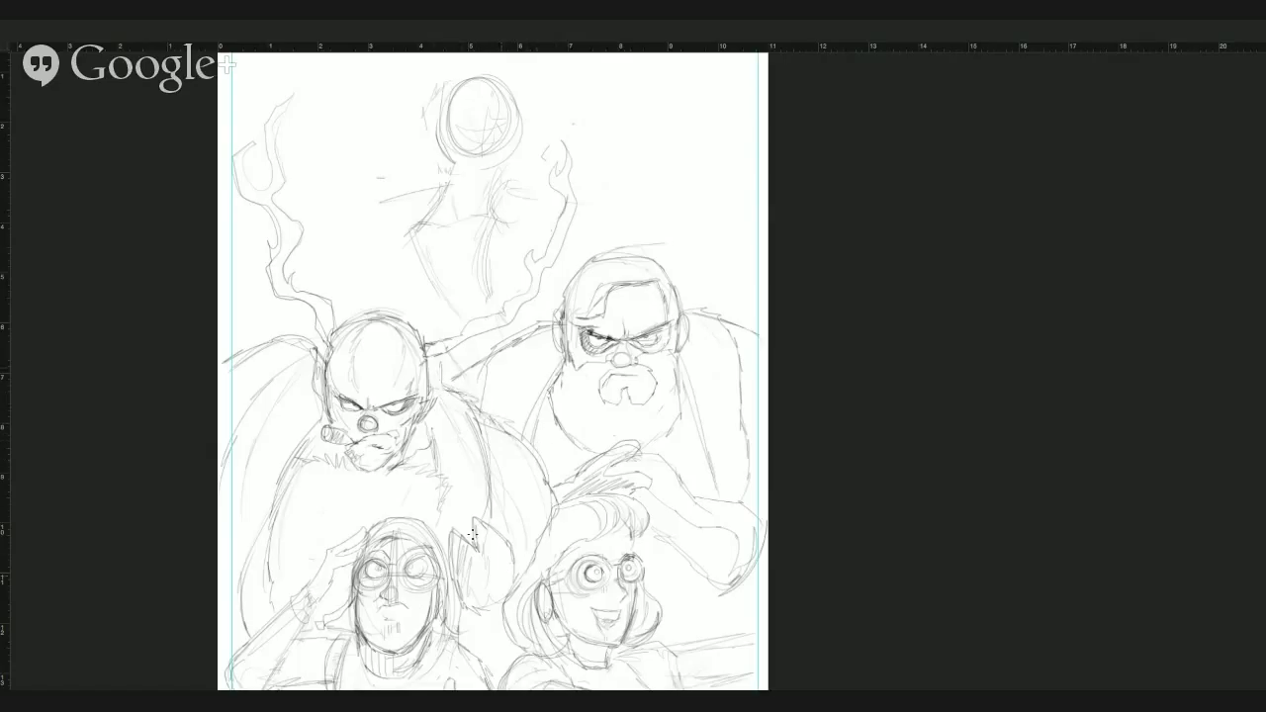
mouse_move(467, 560)
mouse_down()
mouse_move(494, 597)
mouse_move(502, 585)
mouse_move(464, 542)
mouse_move(473, 410)
mouse_up()
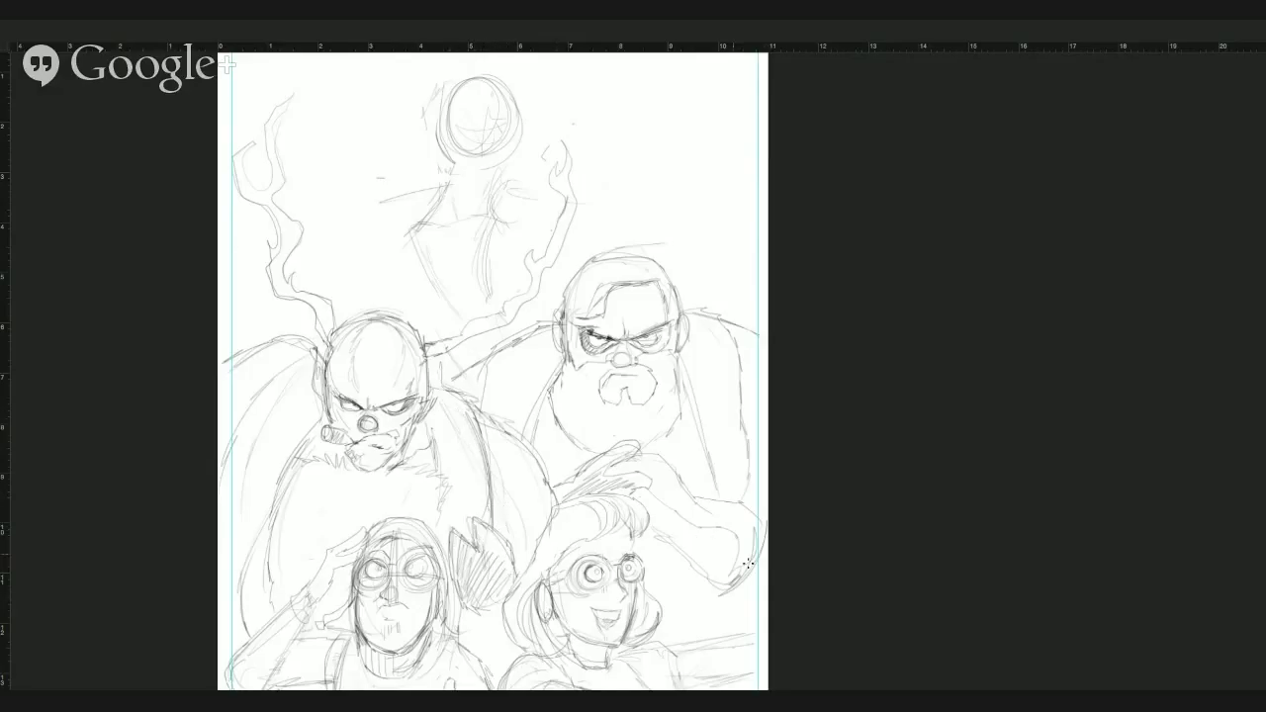
mouse_move(566, 374)
mouse_down()
mouse_move(560, 414)
mouse_move(577, 437)
mouse_up()
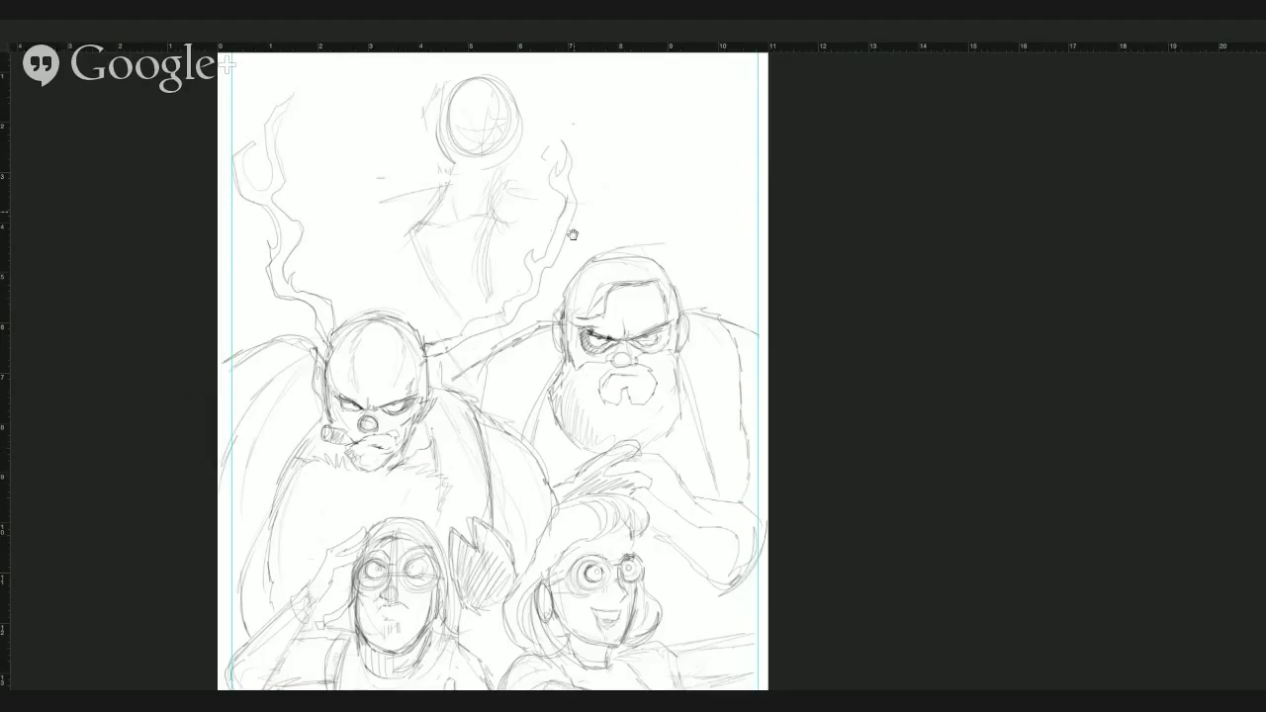
Rework the oval head of the top figure into a woman's face with guidelines, parted hair, pointed hood and neck.
drag(573, 234, 581, 336)
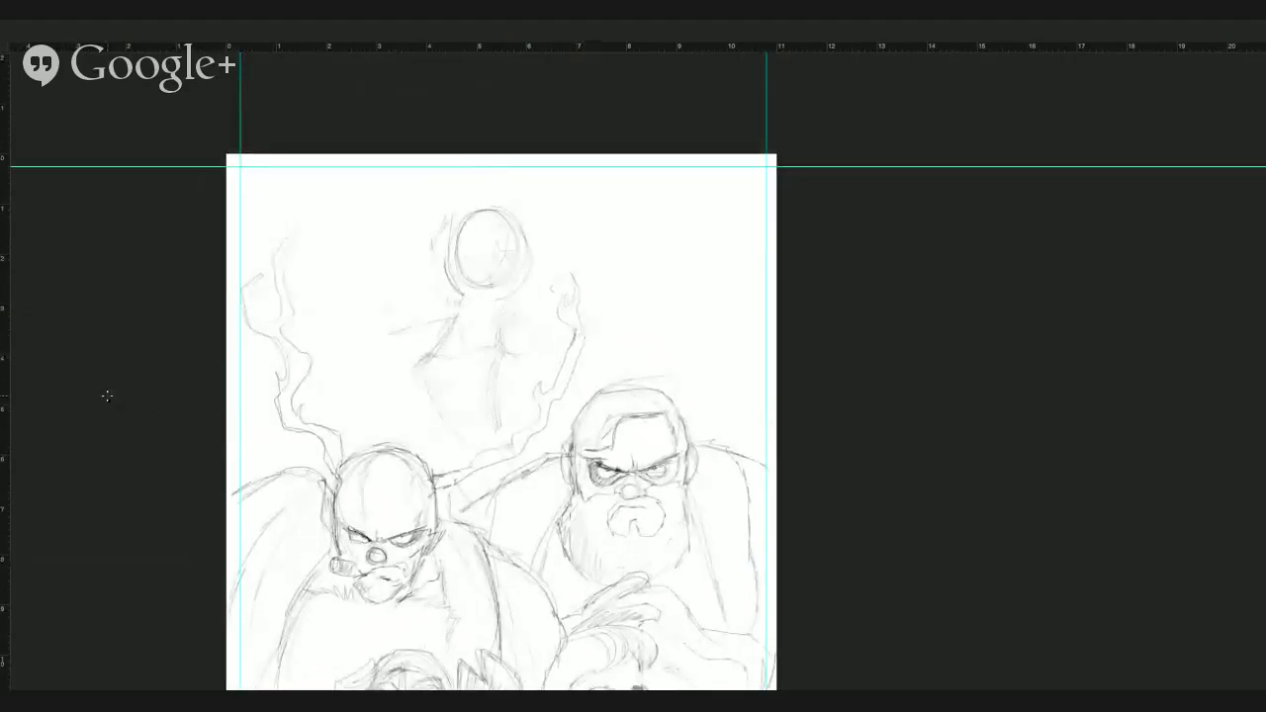
mouse_move(462, 194)
mouse_down()
mouse_move(457, 228)
mouse_move(455, 292)
mouse_move(511, 262)
mouse_move(477, 281)
mouse_move(463, 255)
mouse_move(470, 226)
mouse_move(465, 295)
mouse_up()
key(e)
key(b)
mouse_move(509, 215)
mouse_down()
mouse_move(515, 281)
mouse_move(493, 300)
mouse_up()
drag(516, 238, 498, 304)
mouse_move(470, 206)
mouse_down()
mouse_move(437, 229)
mouse_move(453, 313)
mouse_up()
drag(458, 234, 446, 267)
drag(475, 216, 449, 304)
key(e)
mouse_move(431, 231)
mouse_down()
mouse_move(438, 247)
mouse_move(467, 195)
mouse_move(429, 257)
mouse_move(441, 301)
mouse_up()
mouse_move(463, 202)
mouse_down()
mouse_move(508, 183)
mouse_move(545, 234)
mouse_move(460, 261)
mouse_move(511, 217)
mouse_up()
mouse_move(482, 301)
mouse_down()
mouse_move(428, 353)
mouse_move(449, 326)
mouse_move(441, 369)
mouse_move(481, 363)
mouse_move(414, 382)
mouse_move(502, 386)
mouse_move(476, 303)
mouse_move(465, 300)
mouse_move(445, 356)
mouse_move(484, 312)
mouse_move(464, 334)
mouse_move(496, 316)
mouse_move(492, 334)
mouse_move(452, 367)
mouse_up()
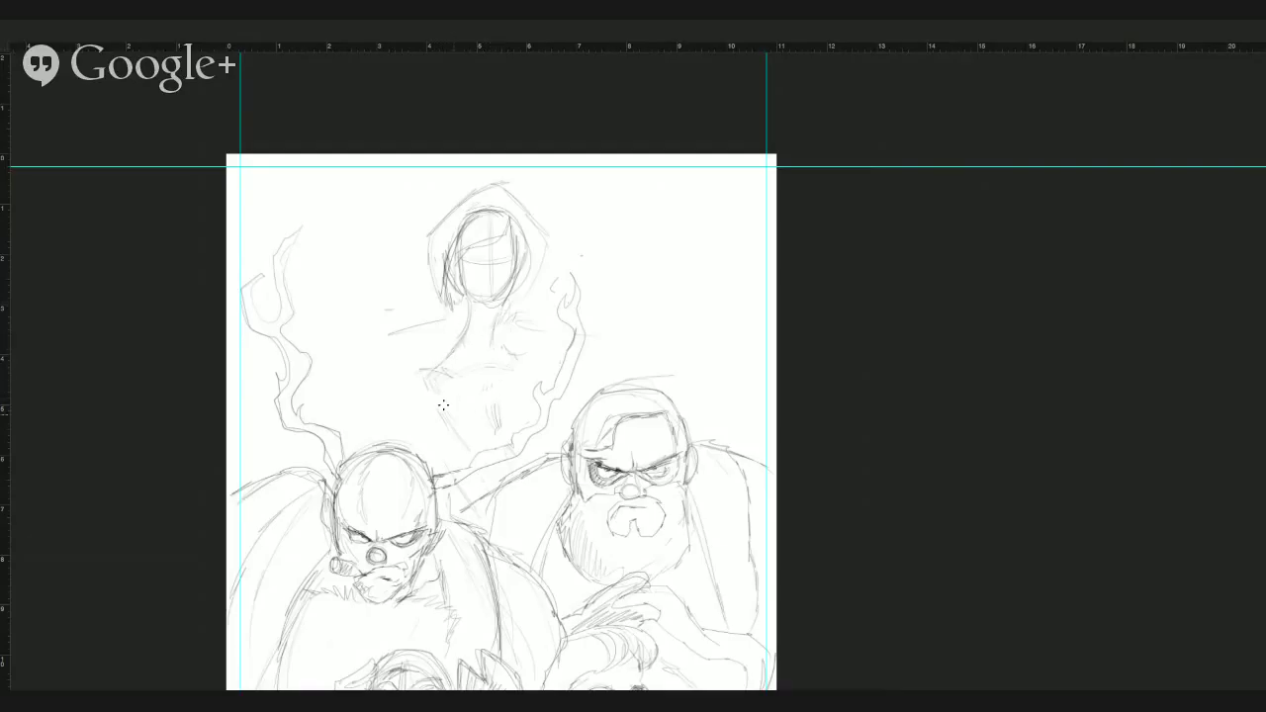
Sketch the top woman's bust, torso and collar, with both gloved arms stretched out to the sides.
mouse_move(430, 402)
mouse_down()
mouse_move(459, 420)
mouse_move(519, 401)
mouse_up()
key(ctrl+z)
drag(434, 326, 242, 374)
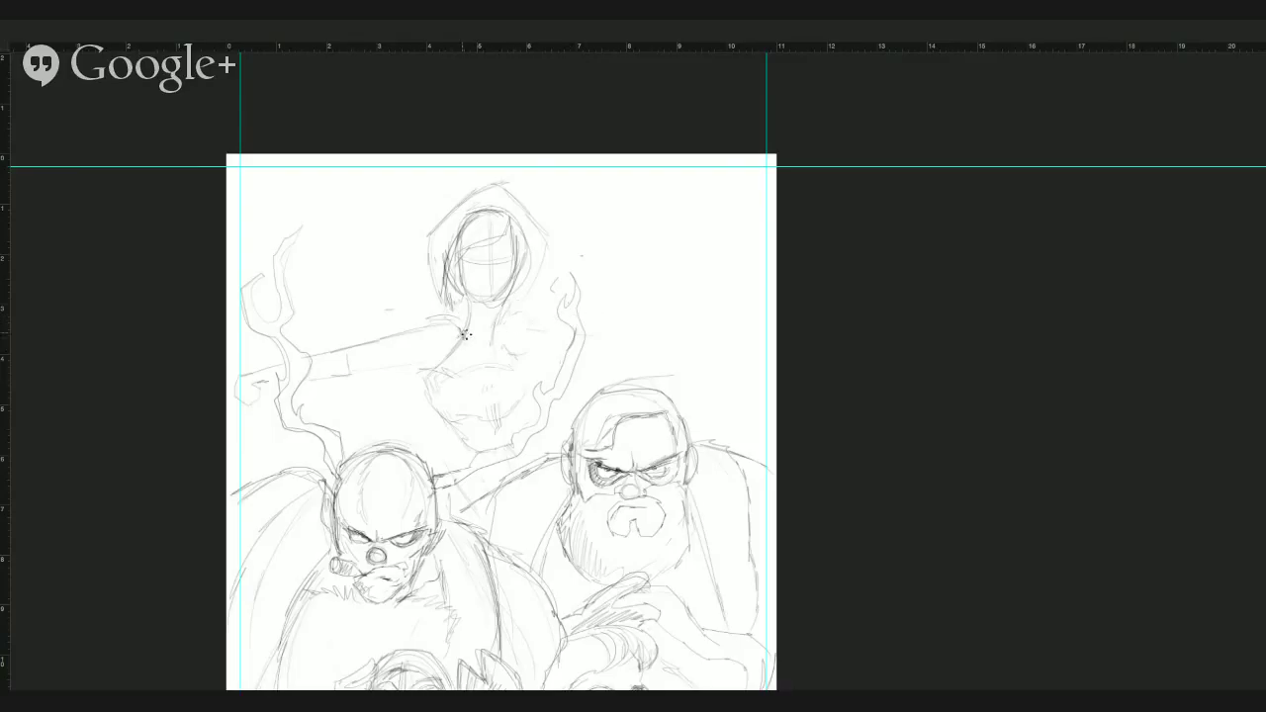
mouse_move(488, 350)
mouse_down()
mouse_move(457, 392)
mouse_move(502, 417)
mouse_move(445, 384)
mouse_move(447, 362)
mouse_move(433, 405)
mouse_move(463, 419)
mouse_up()
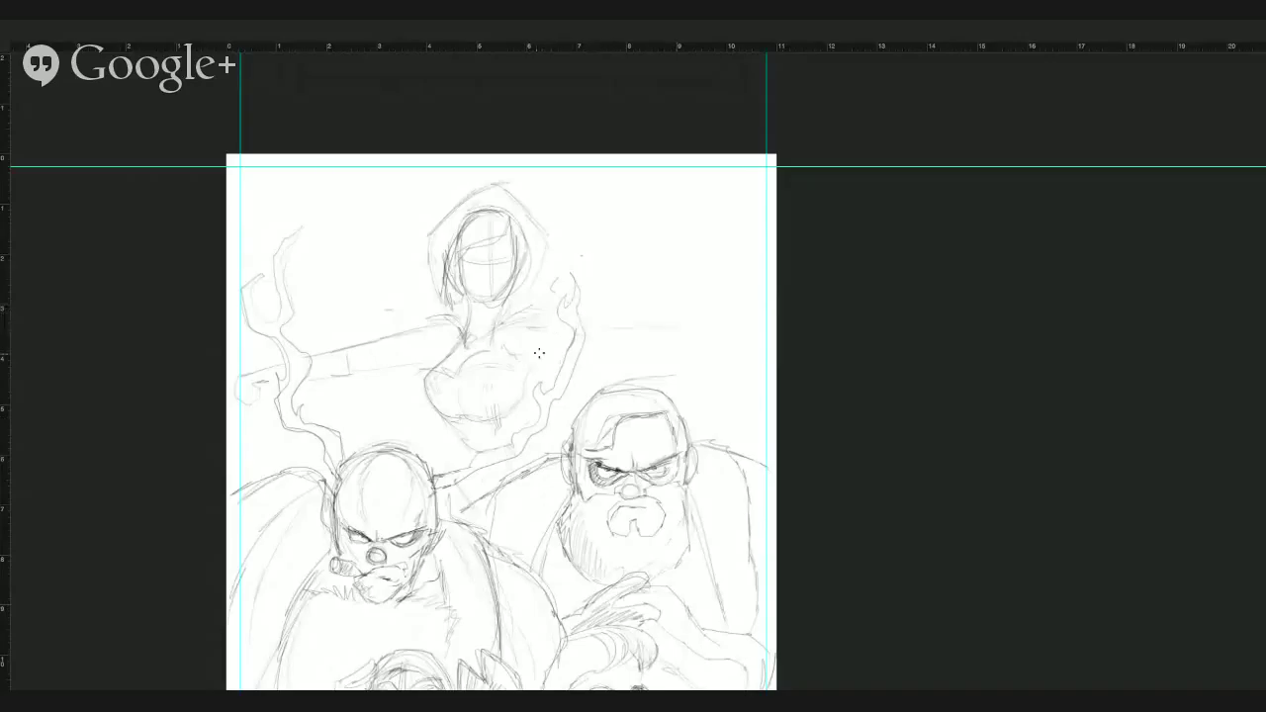
mouse_move(644, 332)
mouse_down()
mouse_move(731, 331)
mouse_move(730, 319)
mouse_move(716, 350)
mouse_up()
mouse_move(712, 347)
mouse_down()
mouse_move(609, 353)
mouse_move(639, 344)
mouse_move(610, 348)
mouse_up()
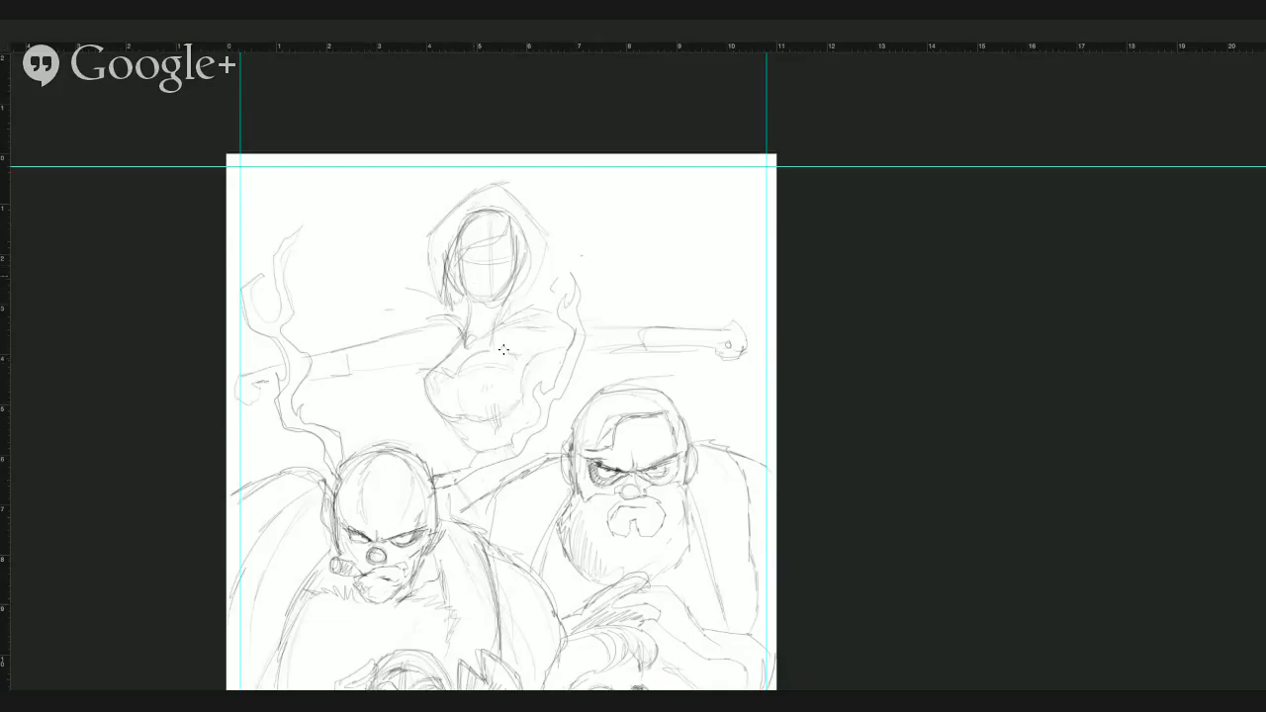
Replace the top woman's outstretched arm above the villain with a bent, gloved arm ending in a raised fist.
key(e)
drag(248, 399, 270, 375)
mouse_move(334, 356)
mouse_down()
mouse_move(324, 376)
mouse_move(427, 333)
mouse_up()
mouse_move(394, 278)
mouse_down()
mouse_move(411, 280)
mouse_move(375, 322)
mouse_move(396, 300)
mouse_up()
drag(397, 307, 383, 351)
drag(381, 310, 352, 352)
drag(353, 358, 382, 372)
mouse_move(442, 310)
mouse_down()
mouse_move(406, 284)
mouse_move(379, 306)
mouse_move(389, 280)
mouse_move(415, 289)
mouse_move(346, 398)
mouse_move(381, 364)
mouse_move(459, 328)
mouse_up()
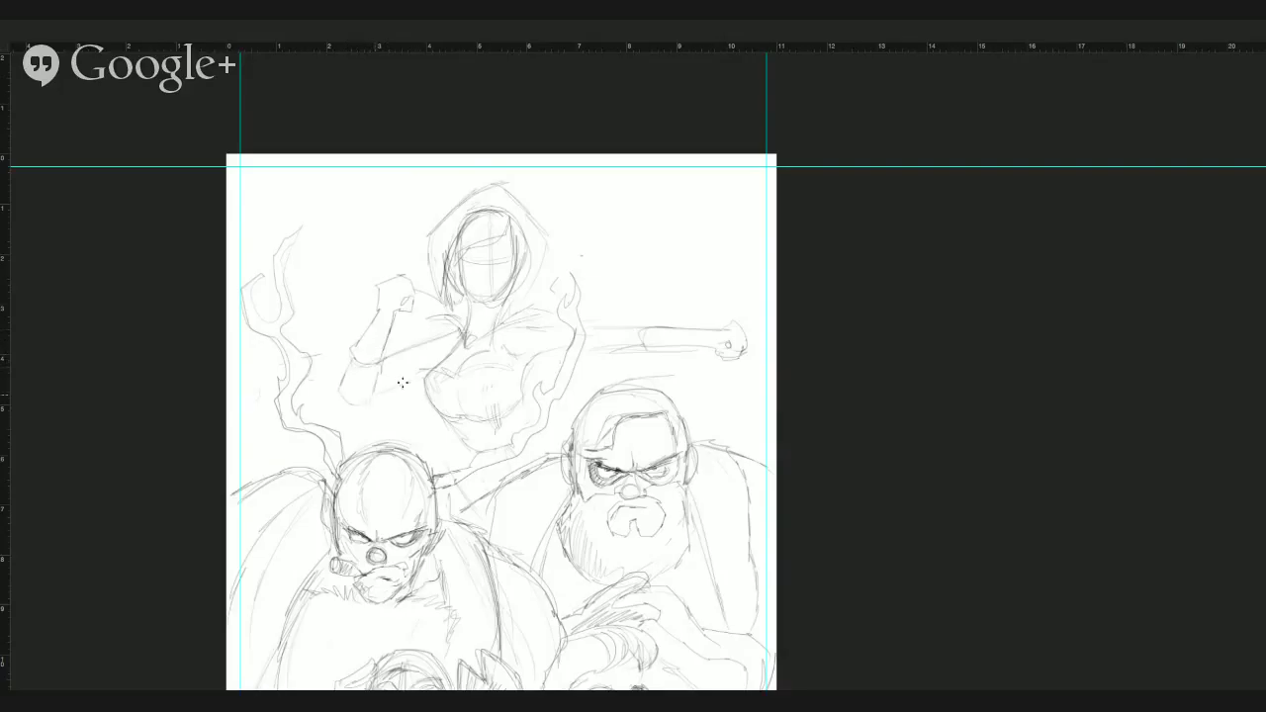
drag(403, 382, 431, 371)
Erase the top woman's outstretched arm above the bearded man and redraw it bent, with the fist at her shoulder.
key(e)
mouse_move(588, 345)
mouse_down()
mouse_move(656, 325)
mouse_move(749, 334)
mouse_move(670, 355)
mouse_up()
mouse_move(548, 335)
mouse_down()
mouse_move(534, 342)
mouse_move(520, 315)
mouse_move(545, 308)
mouse_move(531, 325)
mouse_move(550, 370)
mouse_up()
key(b)
key(e)
mouse_move(540, 320)
mouse_down()
mouse_move(540, 304)
mouse_move(570, 386)
mouse_up()
key(b)
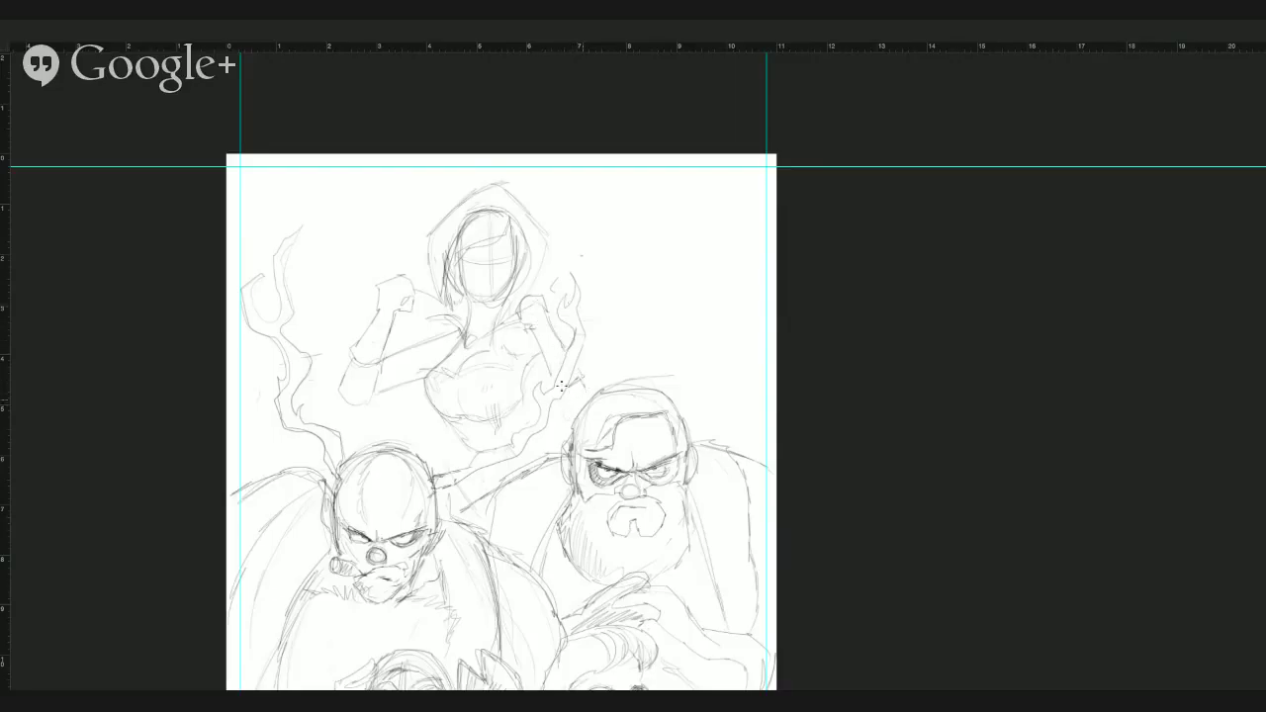
Erase the hair beside the top woman's cheek and redraw it as a curling lock flowing out of the hood.
key(e)
mouse_move(443, 282)
mouse_down()
mouse_move(473, 213)
mouse_move(480, 241)
mouse_move(441, 299)
mouse_up()
key(b)
drag(458, 227, 422, 270)
drag(421, 270, 435, 293)
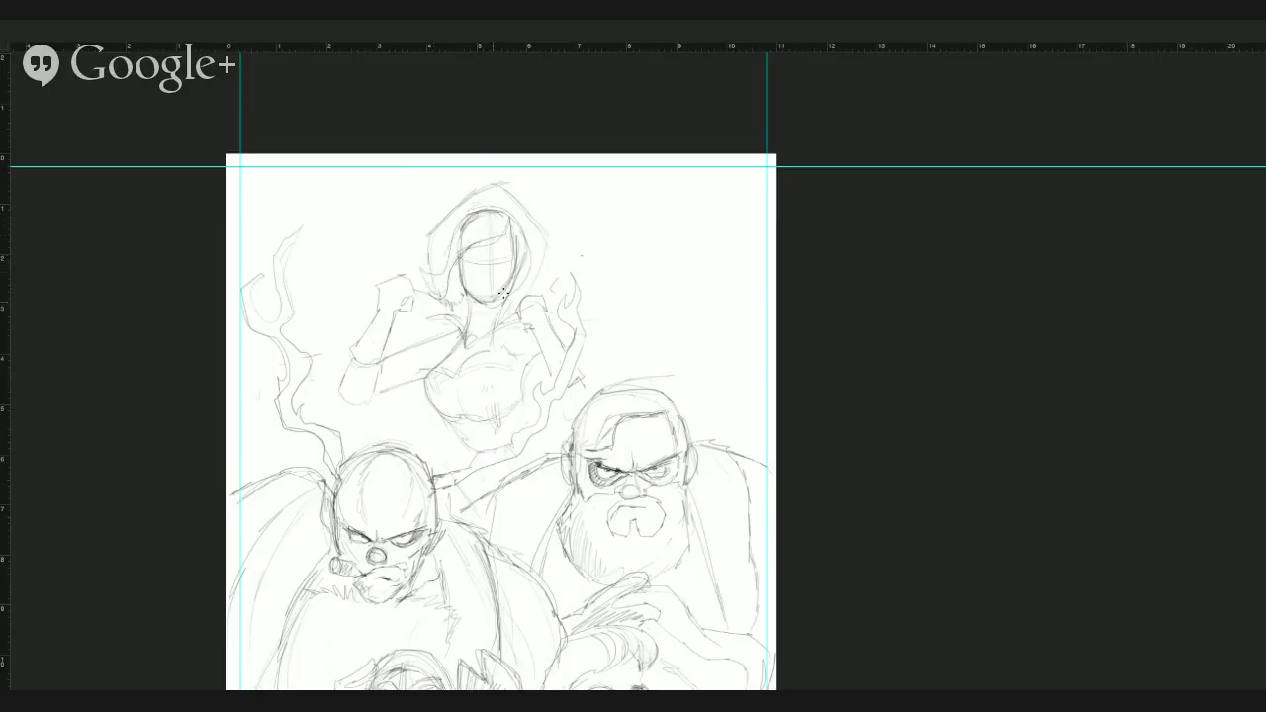
Tighten the top woman's jaw and face outline and redraw her hood with a wider, pointed contour.
mouse_move(477, 300)
mouse_down()
mouse_move(463, 334)
mouse_move(480, 304)
mouse_up()
drag(512, 231, 514, 272)
mouse_move(463, 220)
mouse_down()
mouse_move(416, 274)
mouse_move(433, 233)
mouse_move(500, 183)
mouse_up()
key(e)
key(b)
drag(431, 250, 499, 186)
drag(549, 269, 530, 293)
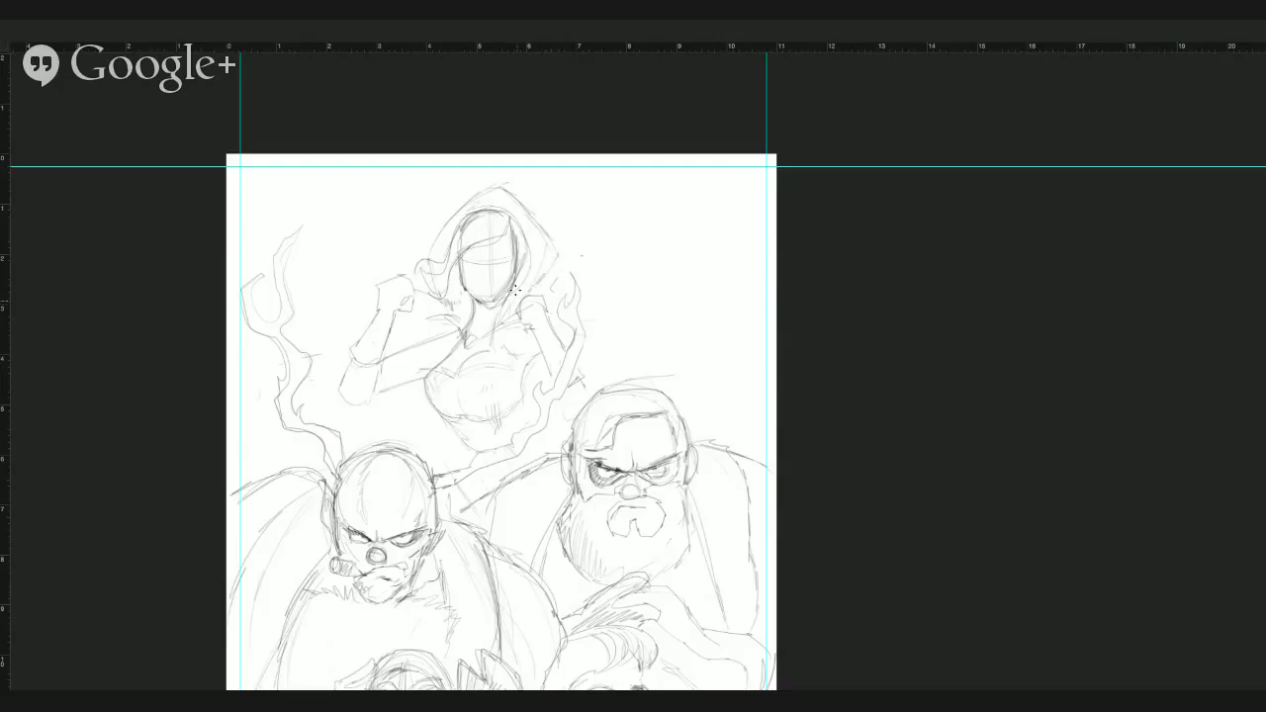
Sketch long, sweeping cape folds spreading from the top woman's shoulders toward both edges of the page.
drag(444, 302, 330, 331)
drag(243, 359, 263, 356)
drag(591, 349, 641, 372)
drag(588, 336, 750, 381)
drag(588, 327, 758, 369)
drag(587, 318, 755, 343)
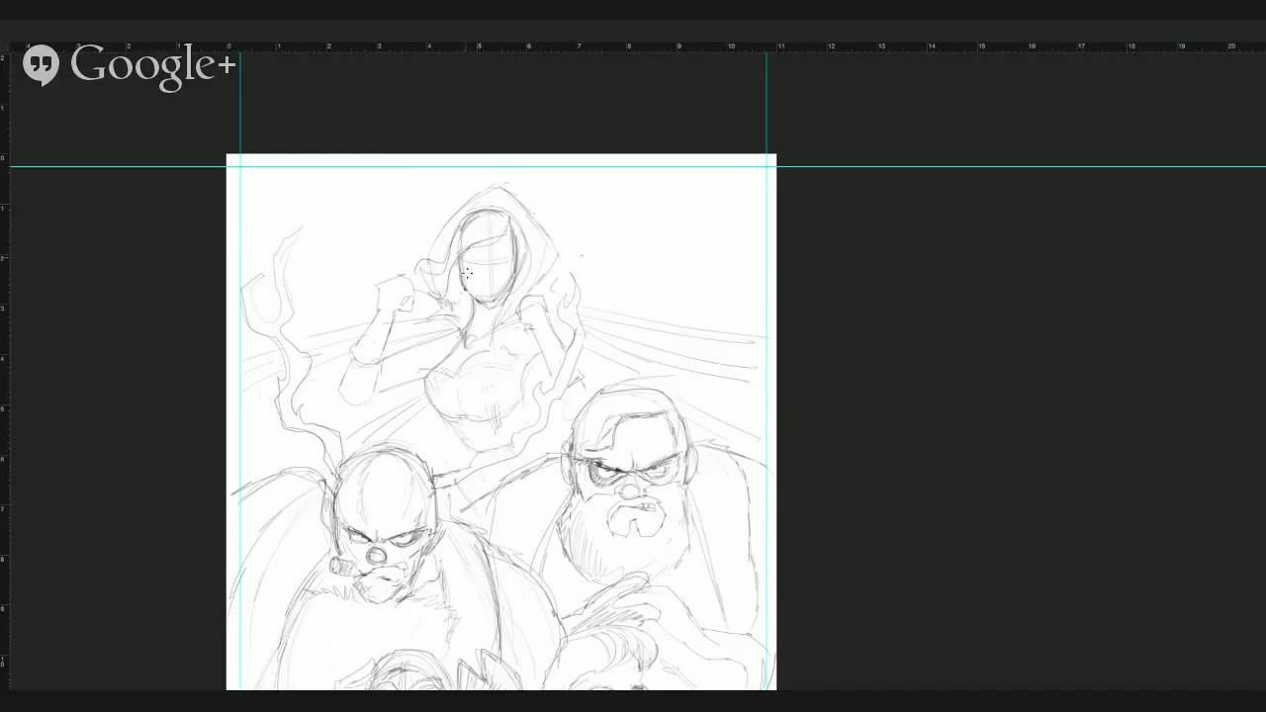
Clear the construction lines from the top woman's face and sketch her angled eyebrows and first eye line.
drag(462, 269, 455, 286)
drag(556, 273, 619, 228)
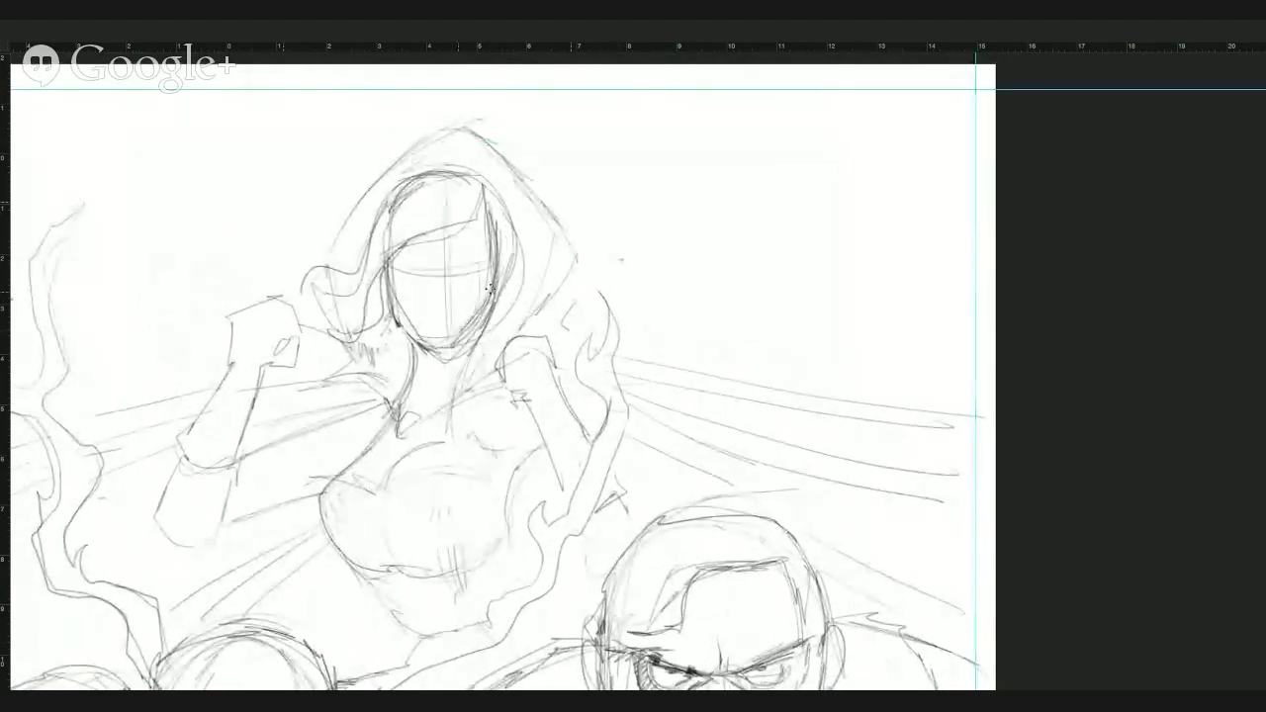
key(e)
mouse_move(481, 296)
mouse_down()
mouse_move(460, 322)
mouse_move(432, 293)
mouse_move(451, 270)
mouse_move(402, 257)
mouse_move(456, 262)
mouse_move(435, 277)
mouse_move(400, 261)
mouse_up()
key(b)
key(e)
key(b)
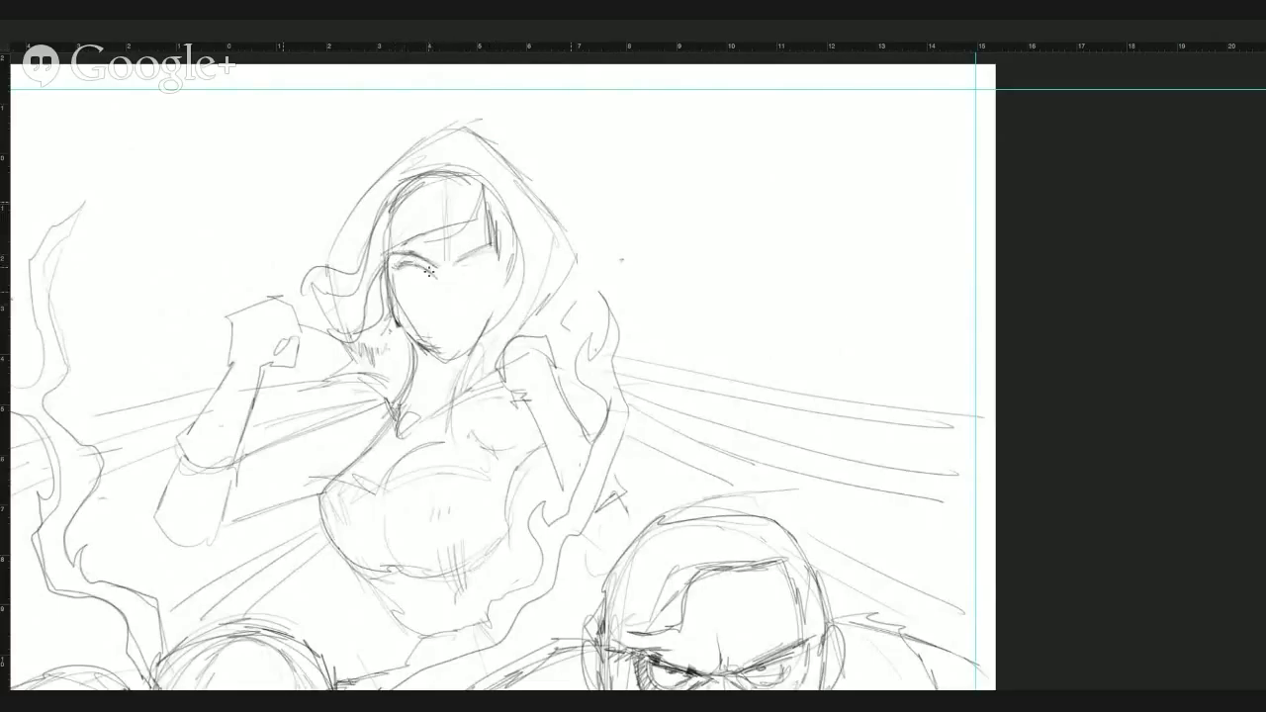
Draw the top woman's narrowed eyes beneath the brows, erasing and redrawing the lids and iris.
key(e)
drag(414, 276, 404, 266)
key(b)
mouse_move(460, 274)
mouse_down()
mouse_move(497, 259)
mouse_move(459, 272)
mouse_move(494, 278)
mouse_move(465, 280)
mouse_up()
mouse_move(436, 270)
mouse_down()
mouse_move(410, 282)
mouse_move(420, 287)
mouse_move(416, 247)
mouse_move(399, 265)
mouse_up()
key(e)
drag(415, 274, 415, 280)
key(b)
mouse_move(405, 272)
mouse_down()
mouse_move(417, 289)
mouse_move(415, 266)
mouse_up()
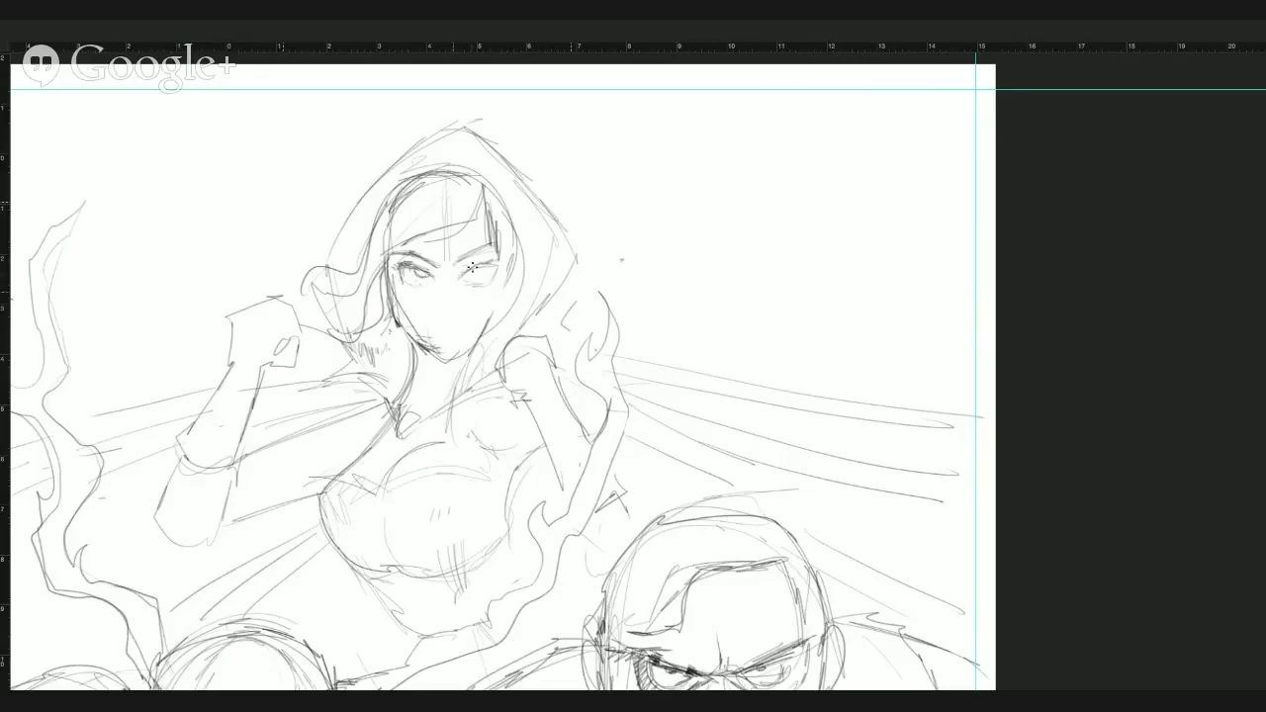
Refine the shape of both of the top woman's eyes and redraw her cheeks and chin.
key(e)
mouse_move(423, 283)
mouse_down()
mouse_move(403, 271)
mouse_move(412, 265)
mouse_up()
key(b)
drag(400, 264, 407, 279)
drag(470, 269, 484, 274)
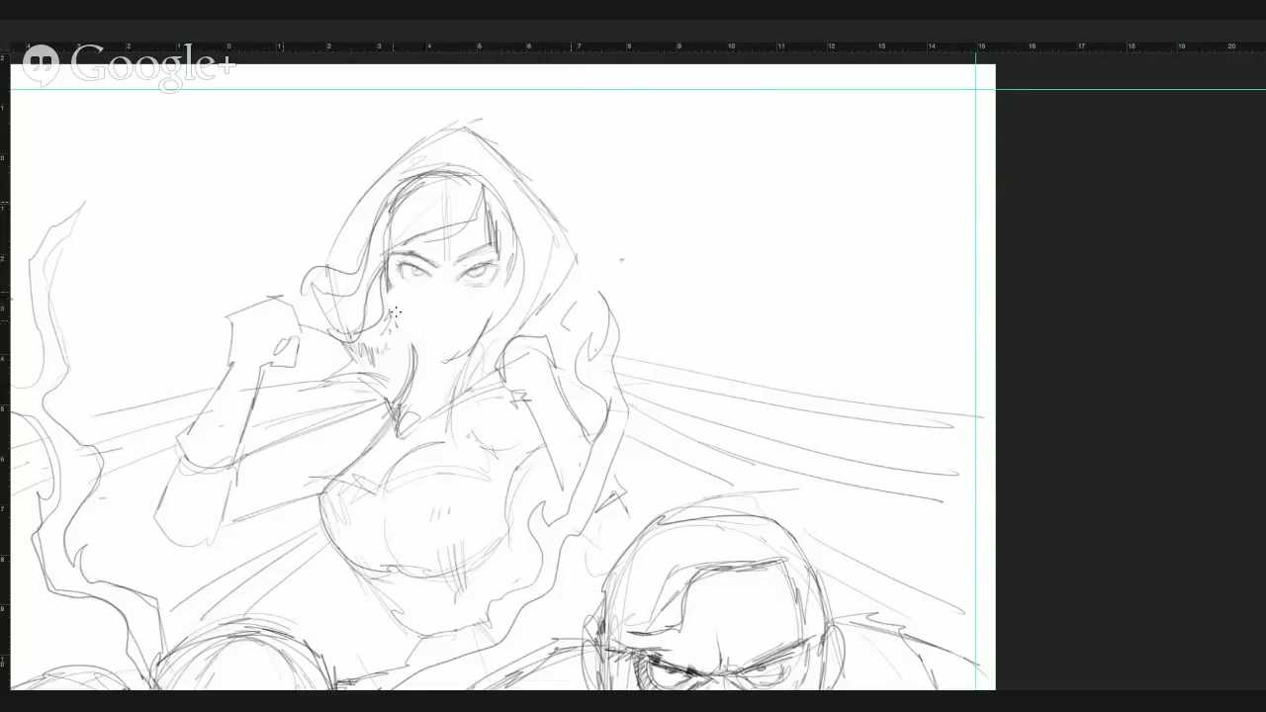
drag(447, 358, 495, 313)
mouse_move(497, 268)
mouse_down()
mouse_move(480, 281)
mouse_move(475, 271)
mouse_up()
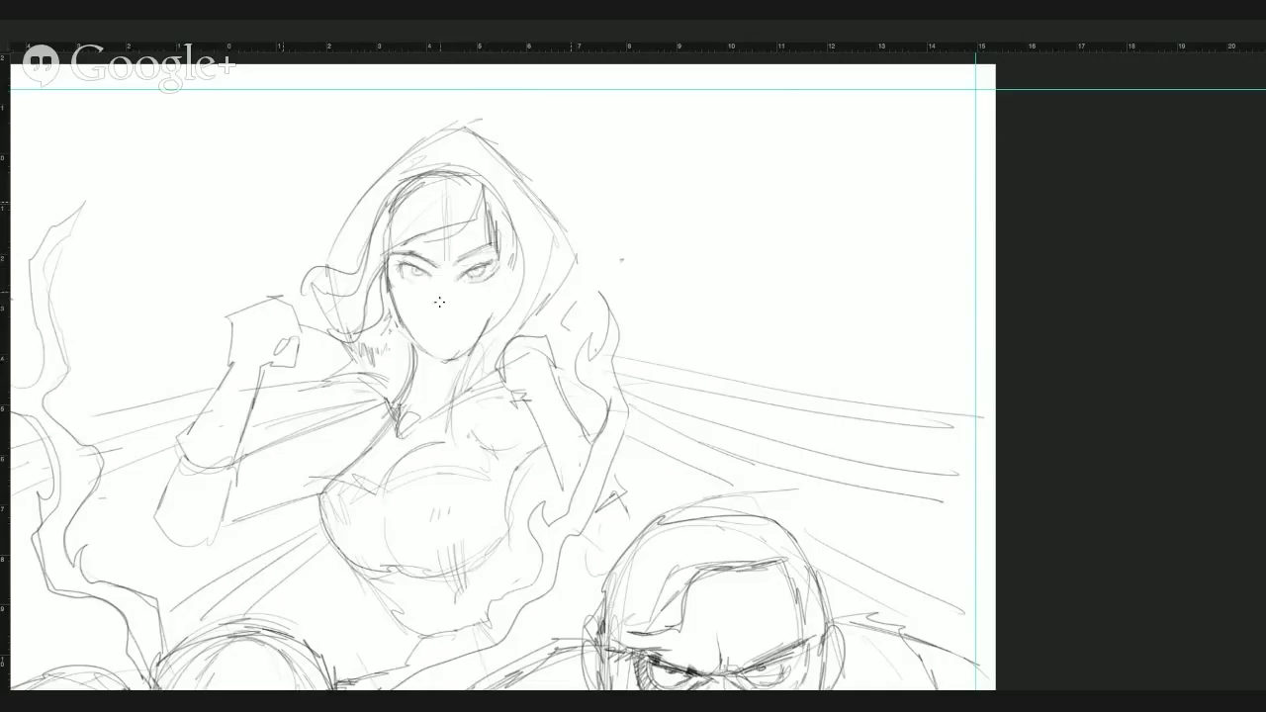
Draw the top woman's nose and small, pouting mouth, clean up the features, and reduce the brush size.
drag(436, 307, 478, 335)
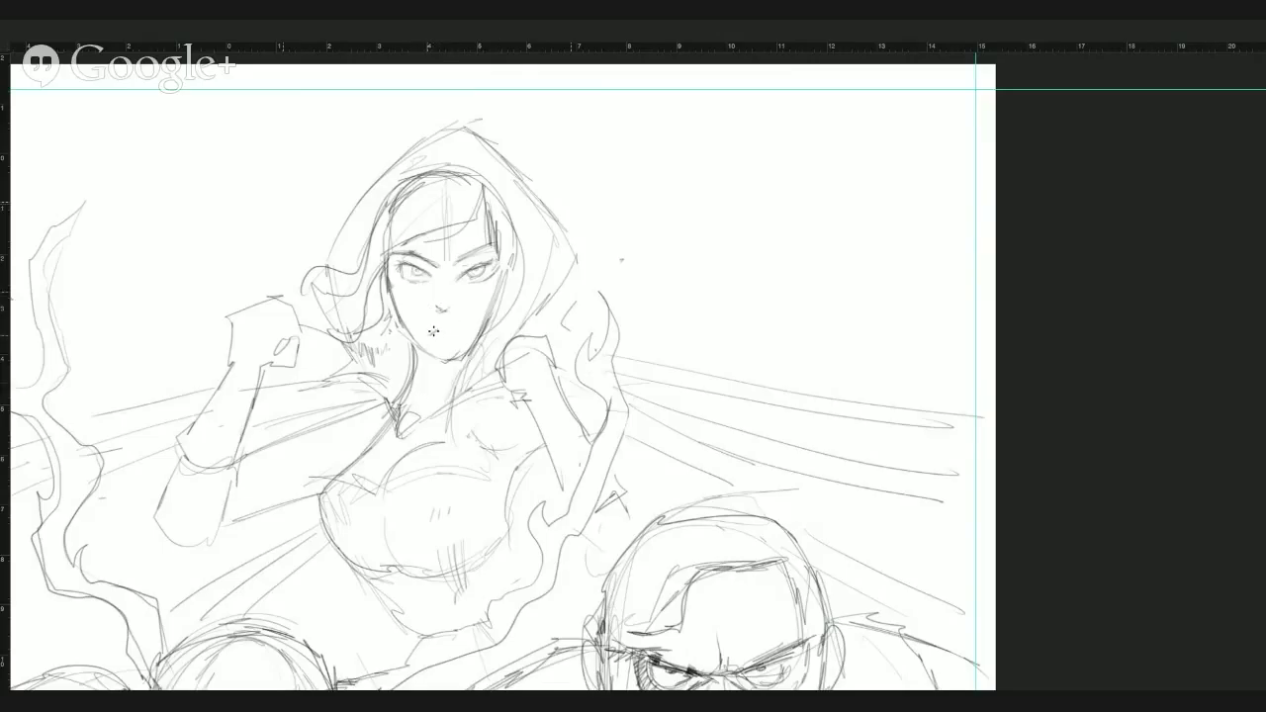
drag(433, 331, 446, 327)
key(e)
key(b)
key(e)
key(b)
key(bracketleft)
key(bracketleft)
key(bracketleft)
key(bracketleft)
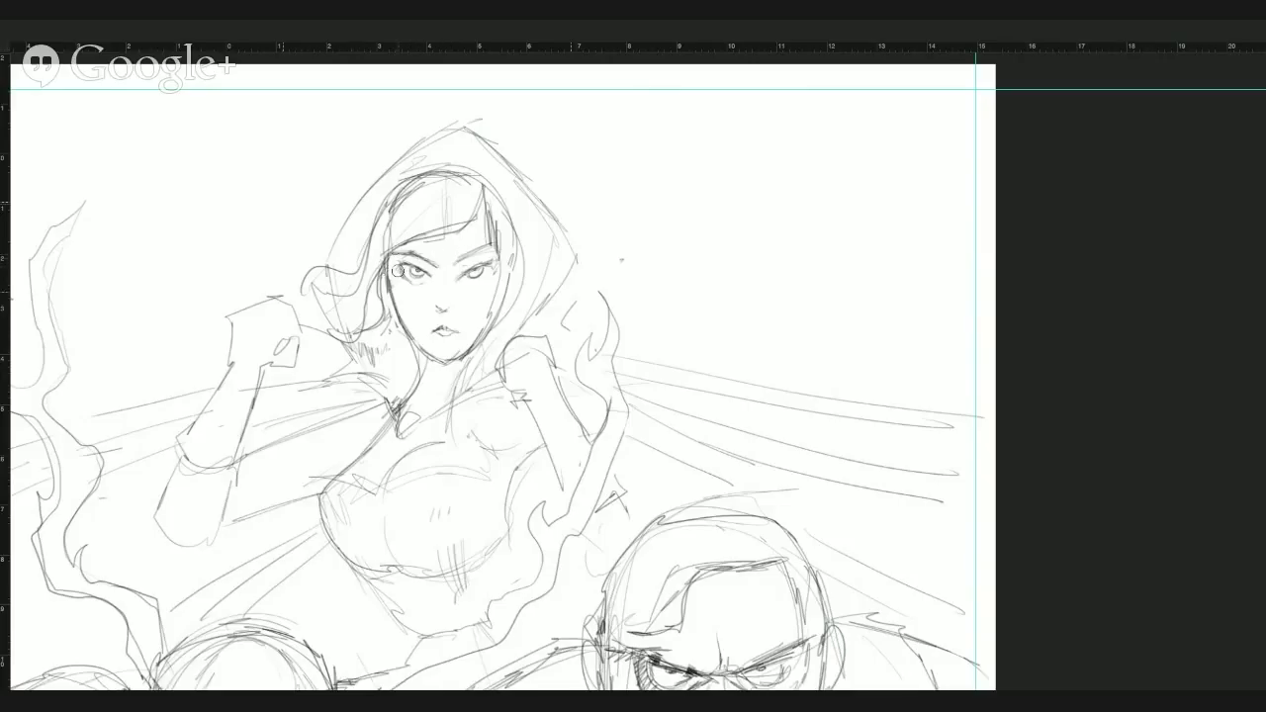
Darken the top woman's face contour, eyes and inner hood edge, and extend her wavy lock of hair above the raised fist.
drag(389, 254, 403, 324)
mouse_move(456, 279)
mouse_down()
mouse_move(496, 255)
mouse_move(482, 270)
mouse_up()
drag(499, 255, 481, 334)
mouse_move(482, 188)
mouse_down()
mouse_move(496, 316)
mouse_move(485, 327)
mouse_up()
drag(521, 215, 488, 327)
drag(493, 178, 472, 260)
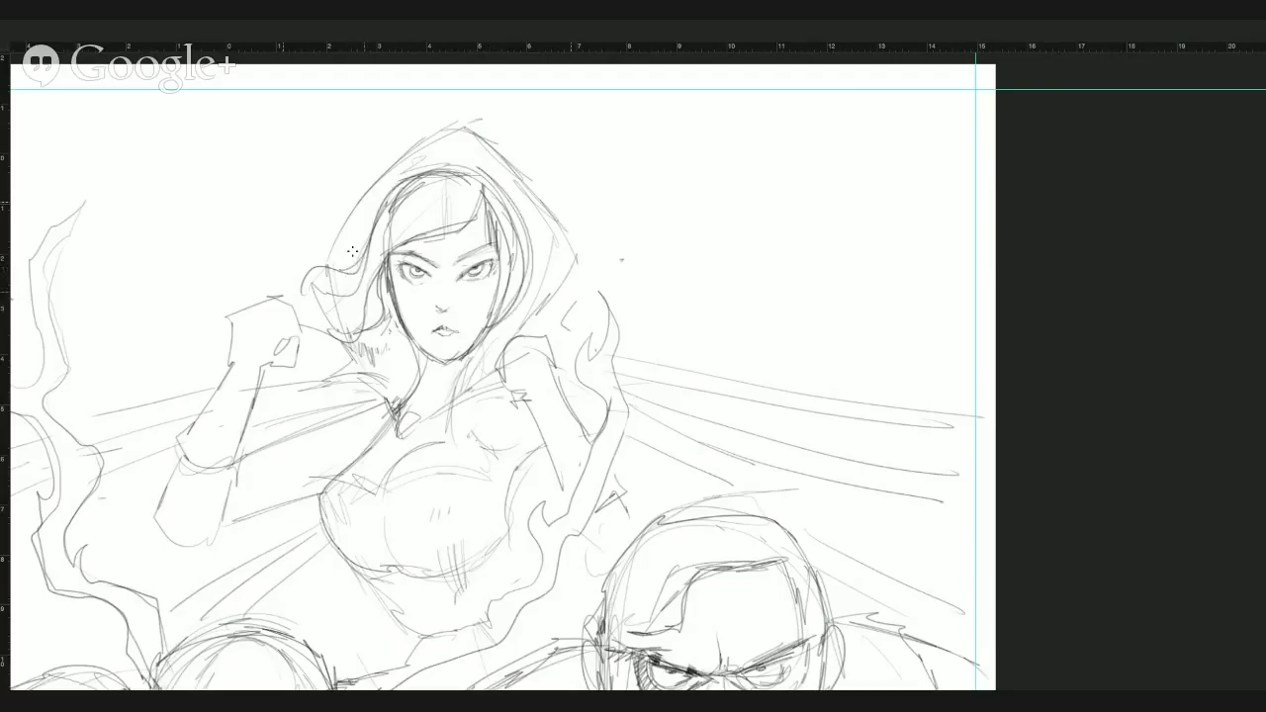
mouse_move(352, 251)
mouse_down()
mouse_move(301, 244)
mouse_move(288, 269)
mouse_move(269, 263)
mouse_move(281, 282)
mouse_move(314, 289)
mouse_move(318, 244)
mouse_move(334, 293)
mouse_move(297, 295)
mouse_move(327, 286)
mouse_move(362, 287)
mouse_up()
mouse_move(289, 269)
mouse_down()
mouse_move(248, 260)
mouse_move(254, 232)
mouse_move(294, 301)
mouse_move(340, 326)
mouse_up()
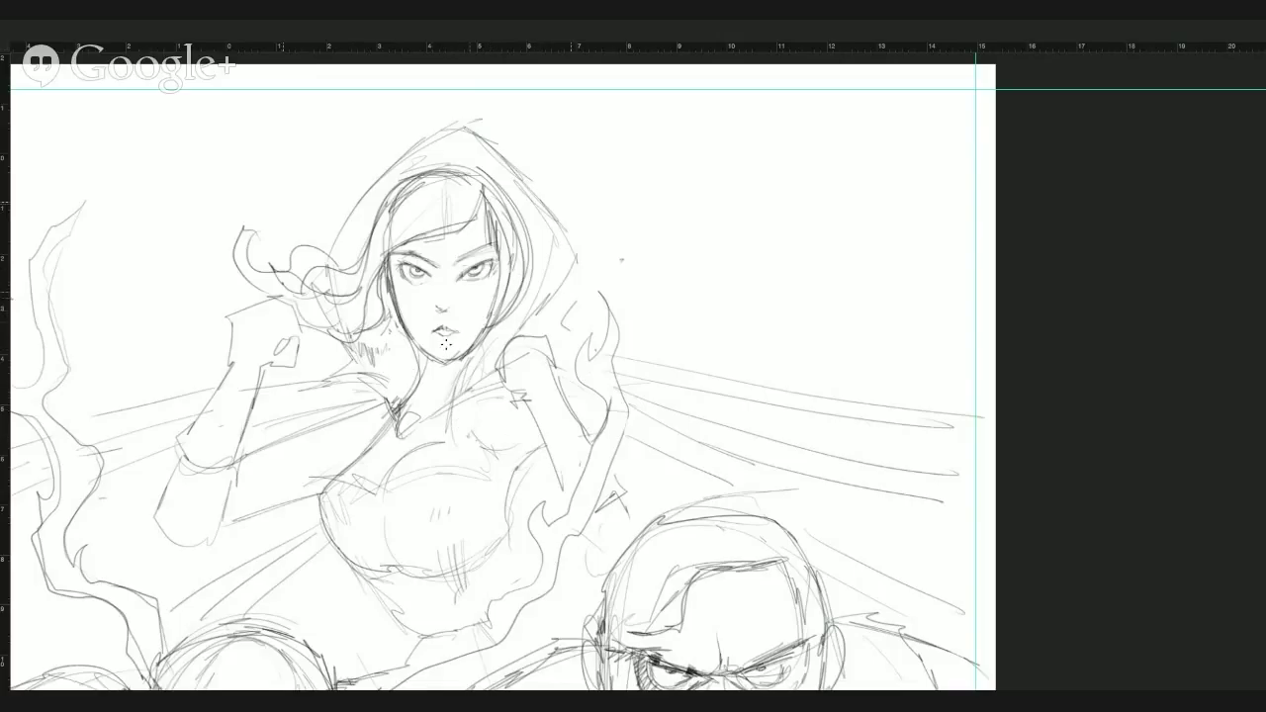
Darken the top woman's lips and shade beneath her chin and along her neck.
drag(441, 370, 449, 364)
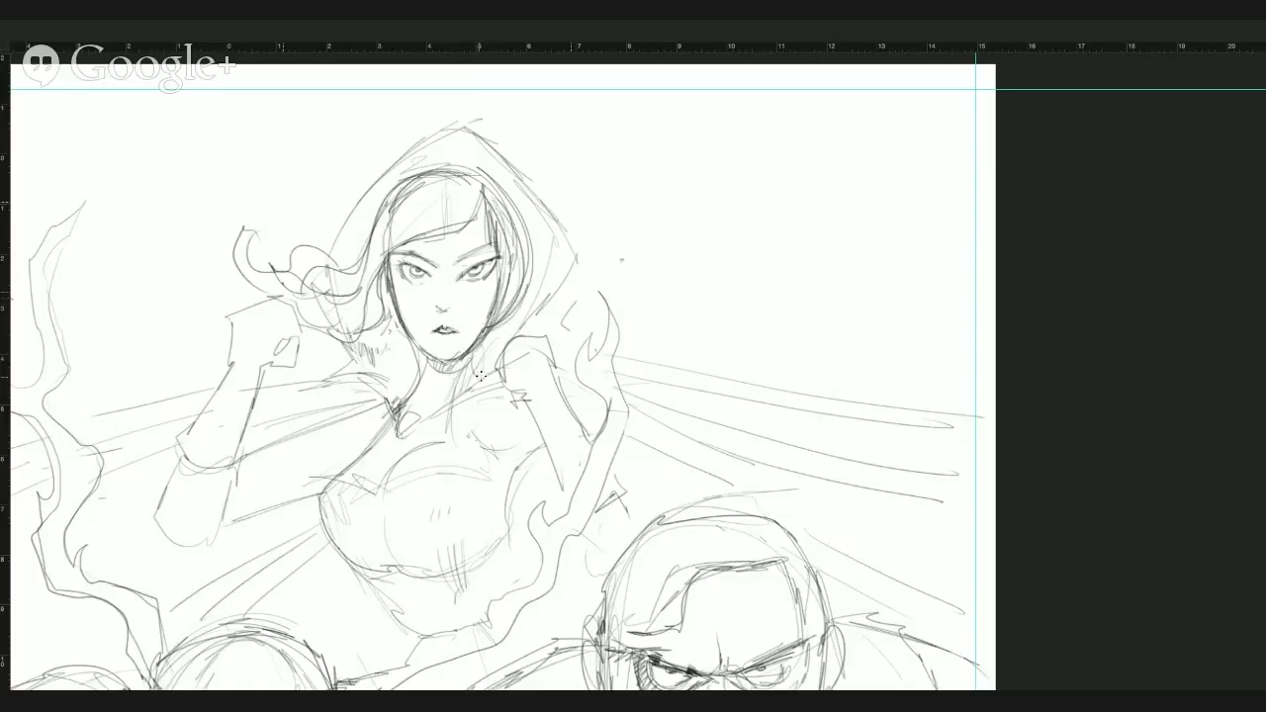
drag(513, 346, 499, 372)
Select the hooded hero, enlarge him up and outward toward the page edge, and fade the sketch to 50% opacity.
key(ctrl+0)
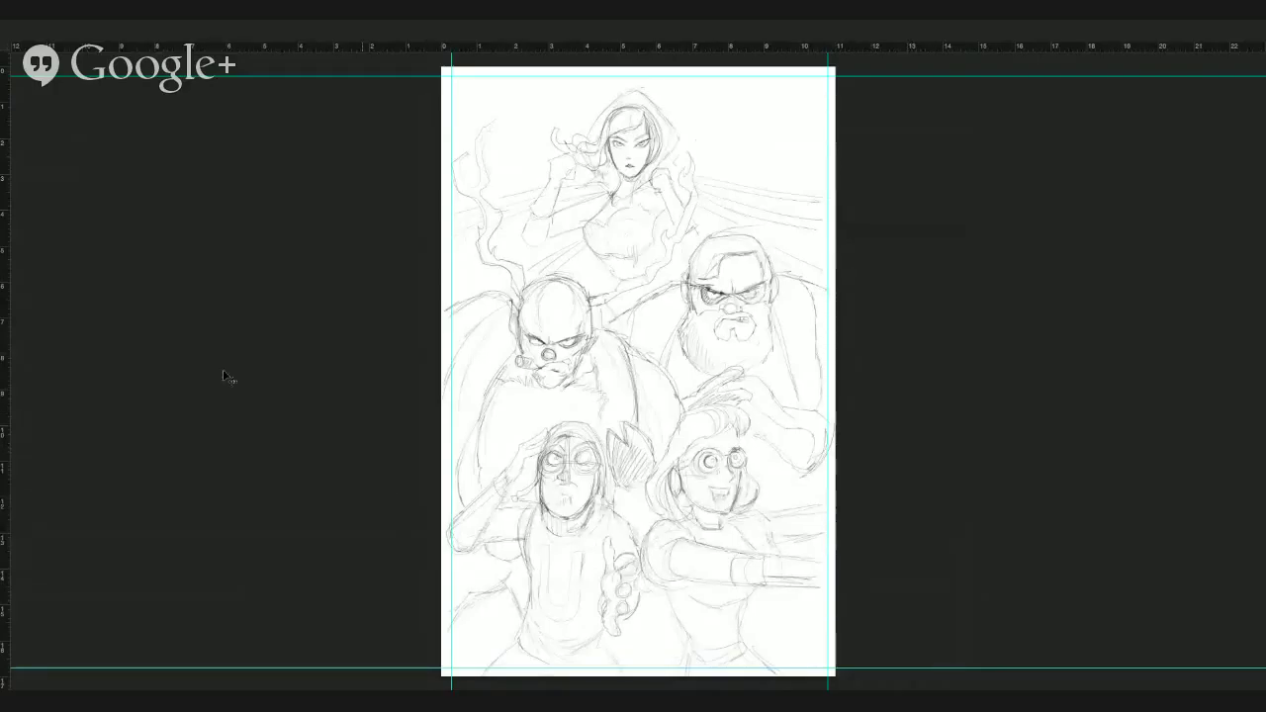
mouse_move(566, 411)
mouse_down()
mouse_move(452, 509)
mouse_move(451, 555)
mouse_move(493, 560)
mouse_move(521, 610)
mouse_move(484, 670)
mouse_move(627, 678)
mouse_move(639, 552)
mouse_move(605, 453)
mouse_move(565, 408)
mouse_up()
key(ctrl+t)
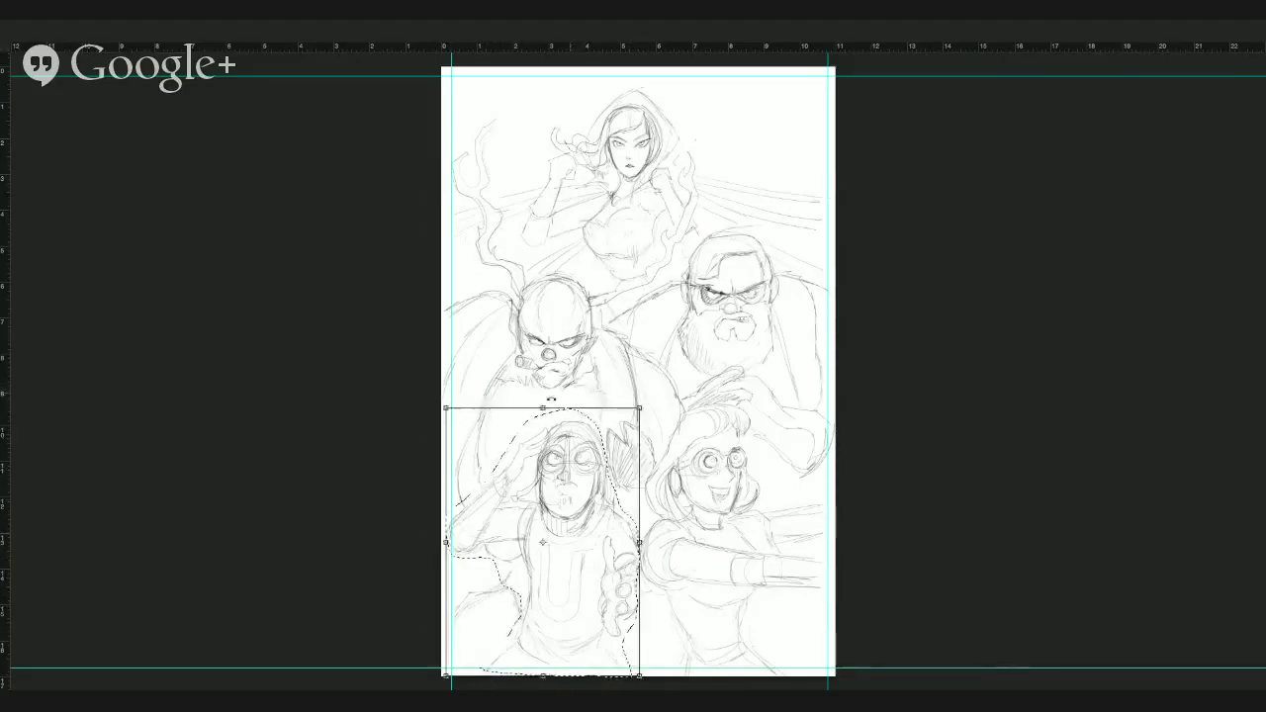
drag(445, 407, 432, 390)
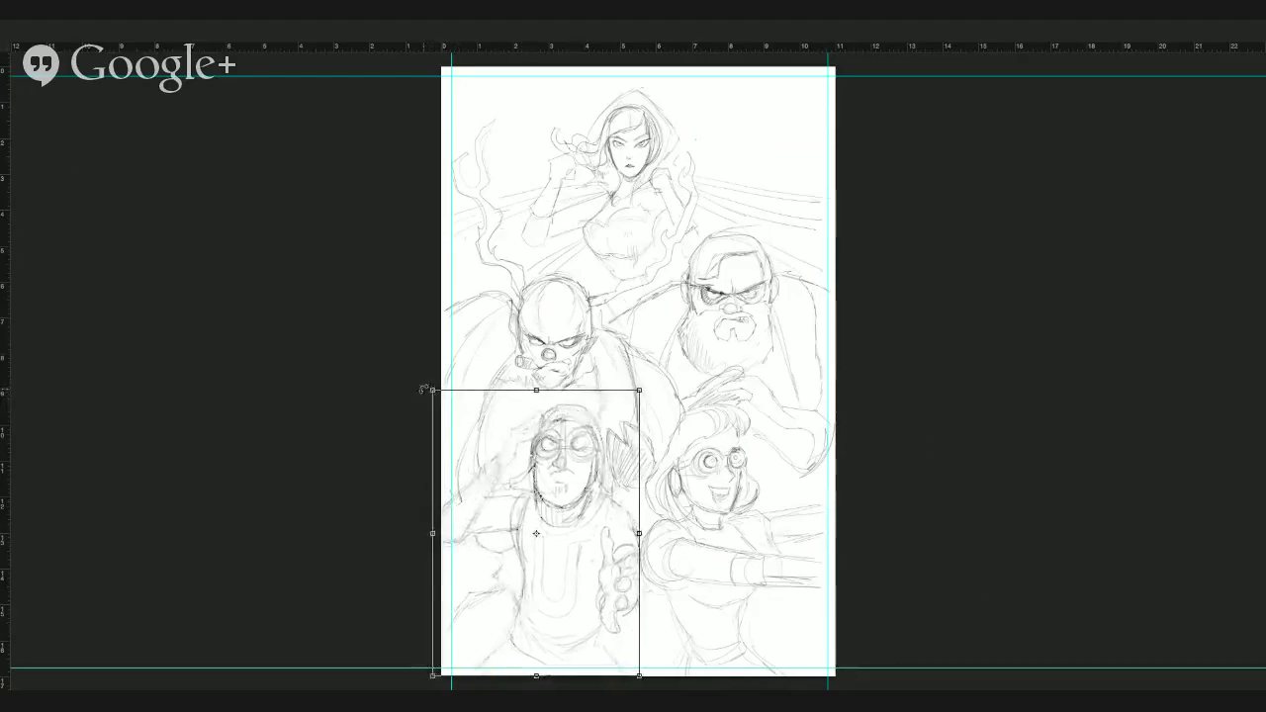
key(Return)
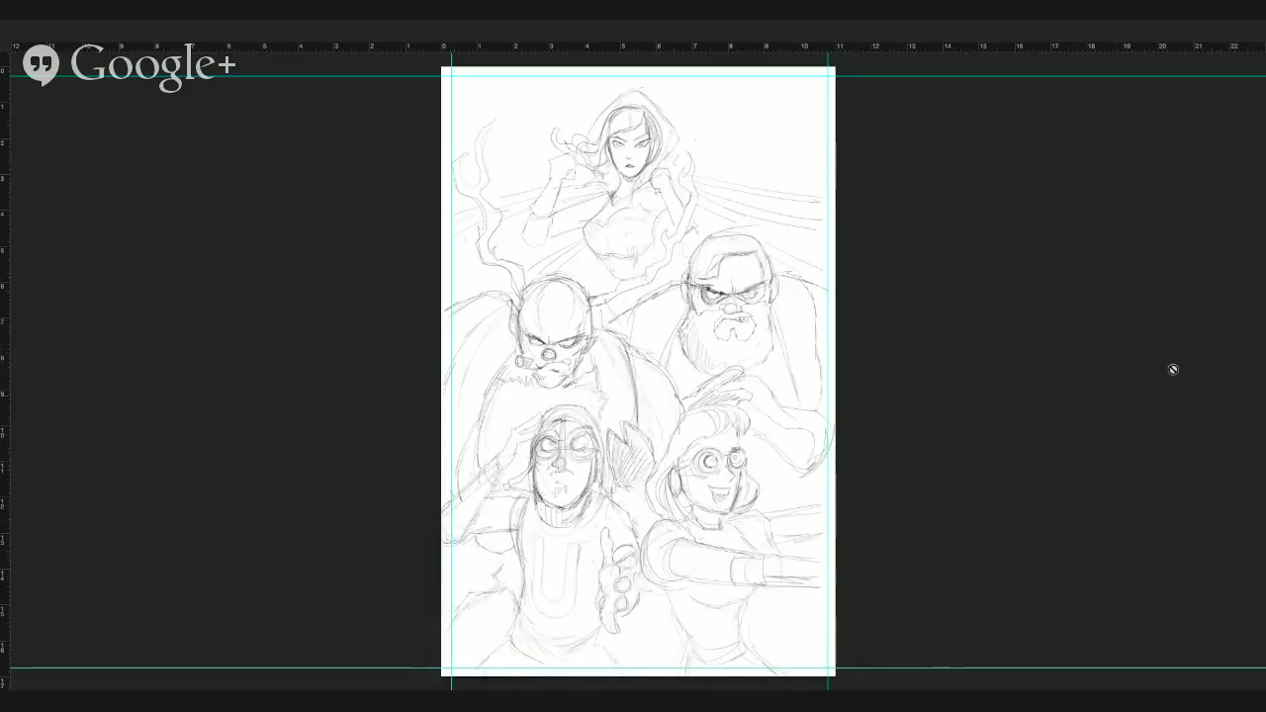
key(5)
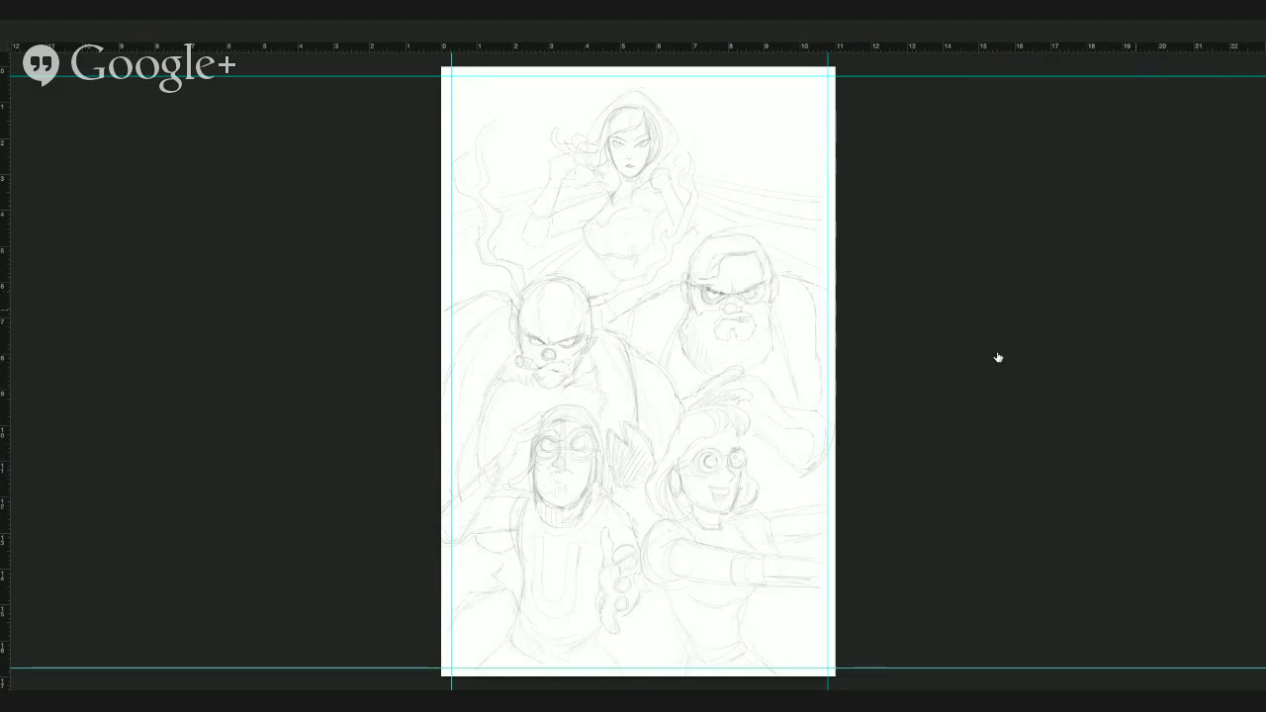
Try inking the hooded hero's raised forearm with a thick black line.
key(z)
drag(704, 509, 693, 348)
key(space)
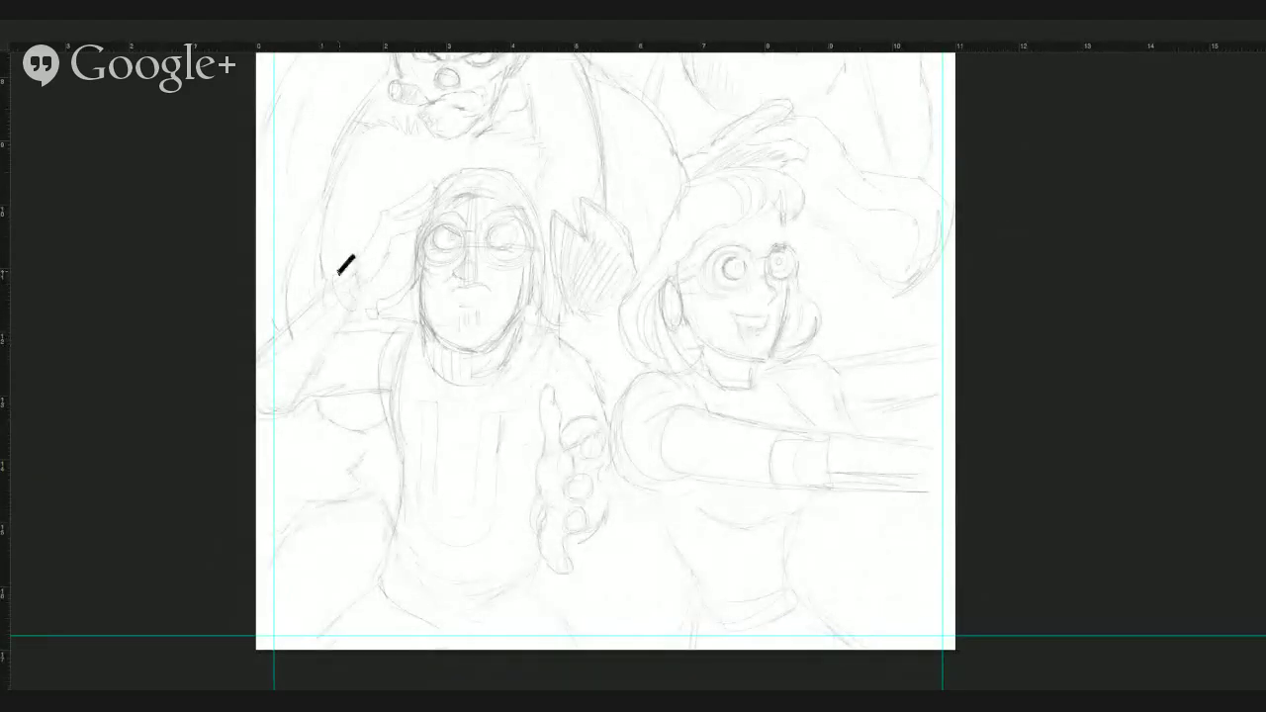
mouse_move(333, 277)
mouse_down()
mouse_move(255, 376)
mouse_move(263, 351)
mouse_up()
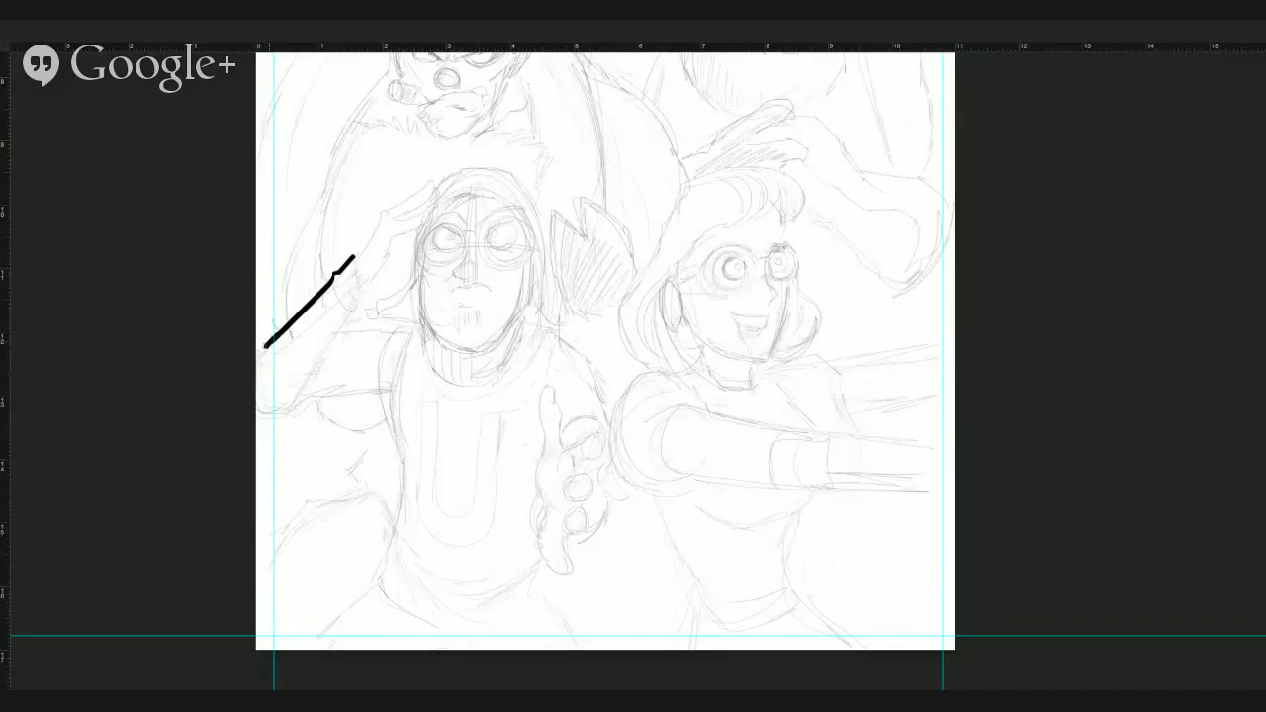
mouse_move(379, 242)
mouse_down()
mouse_move(274, 342)
mouse_move(385, 226)
mouse_move(338, 274)
mouse_up()
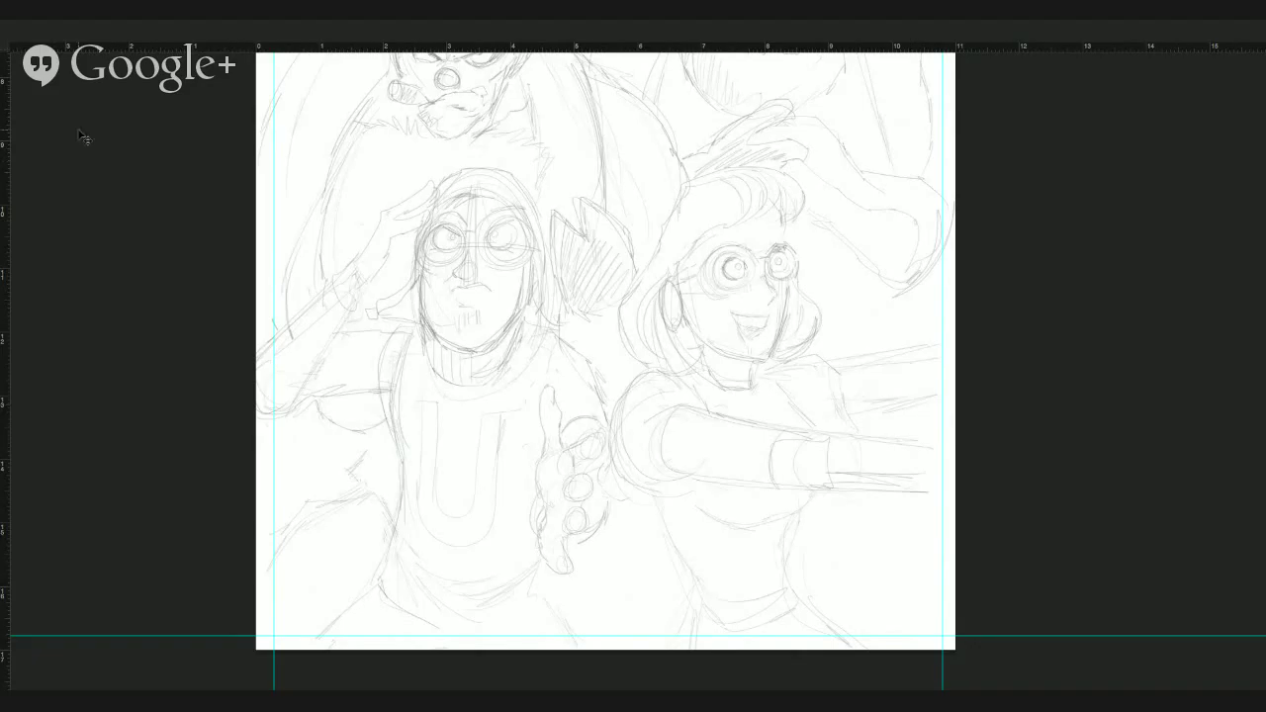
Confine the faded sketch to the rectangle inside the page guides and clear the selection.
key(ctrl+minus)
key(ctrl+minus)
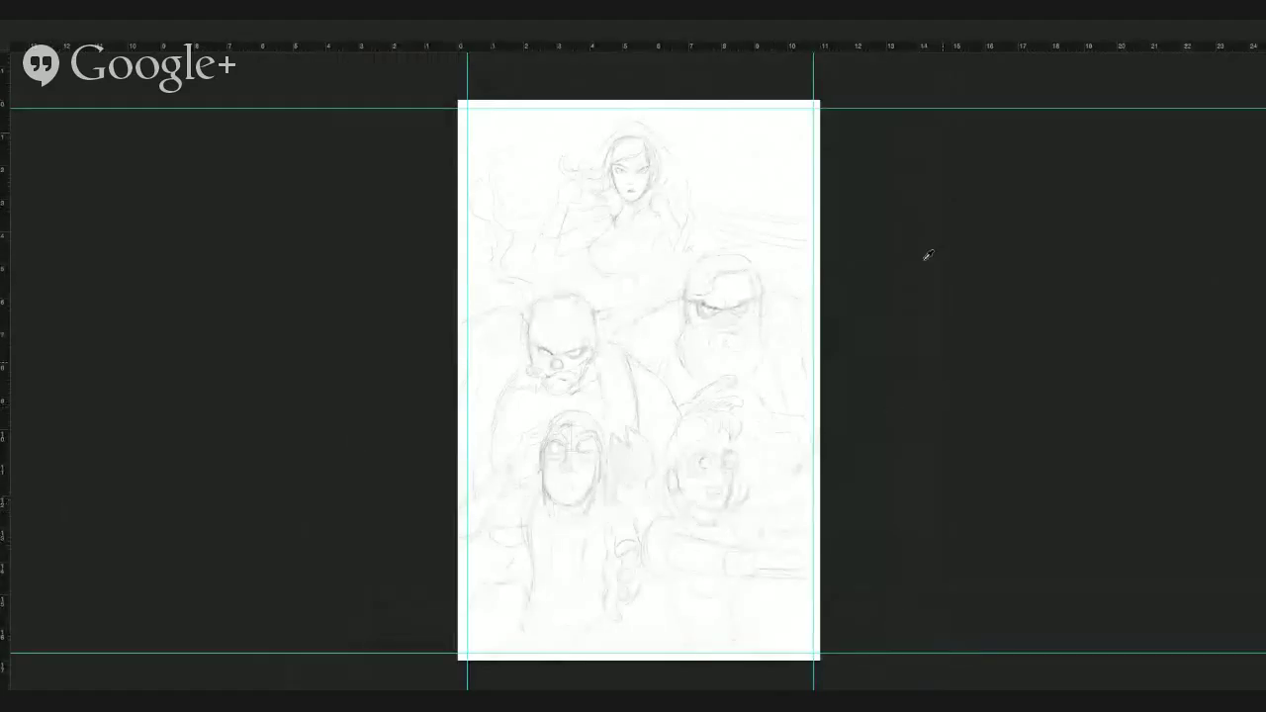
click(54, 347)
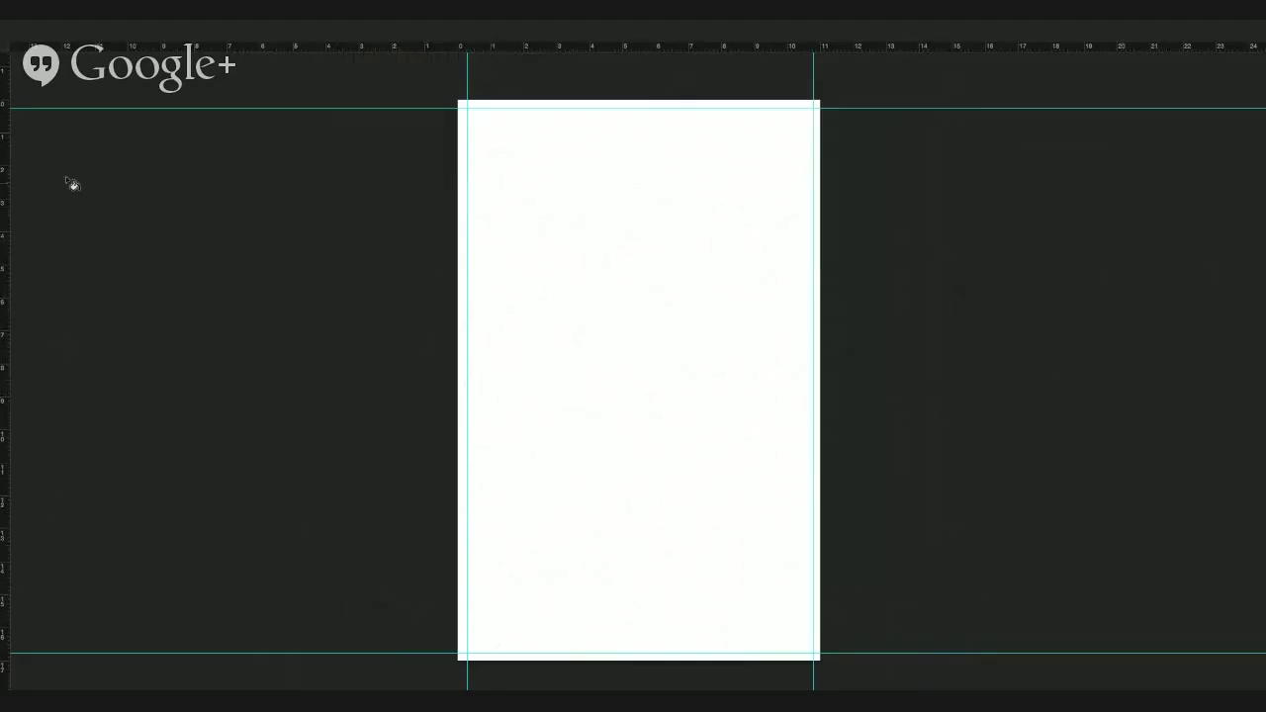
drag(466, 106, 815, 653)
key(ctrl+v)
key(ctrl+d)
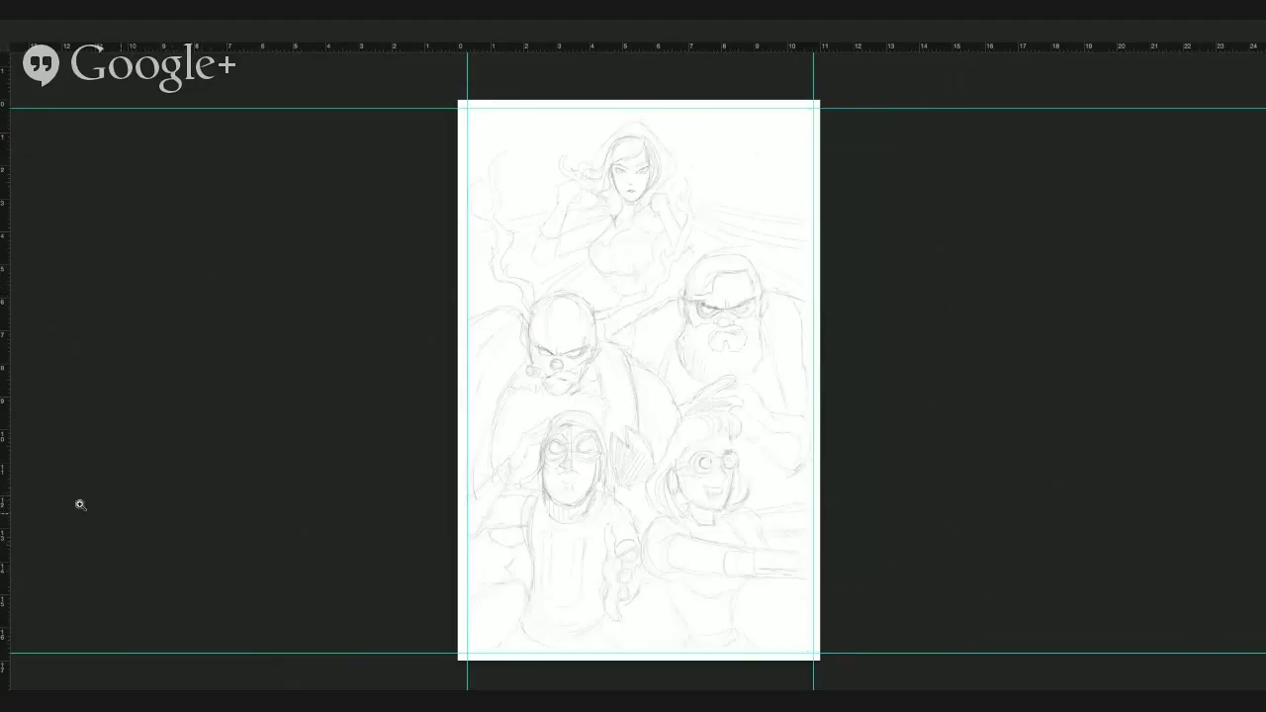
Ink the hooded hero's saluting hand, forearm and elbow, and continue down the side of his torso in bold black.
click(675, 505)
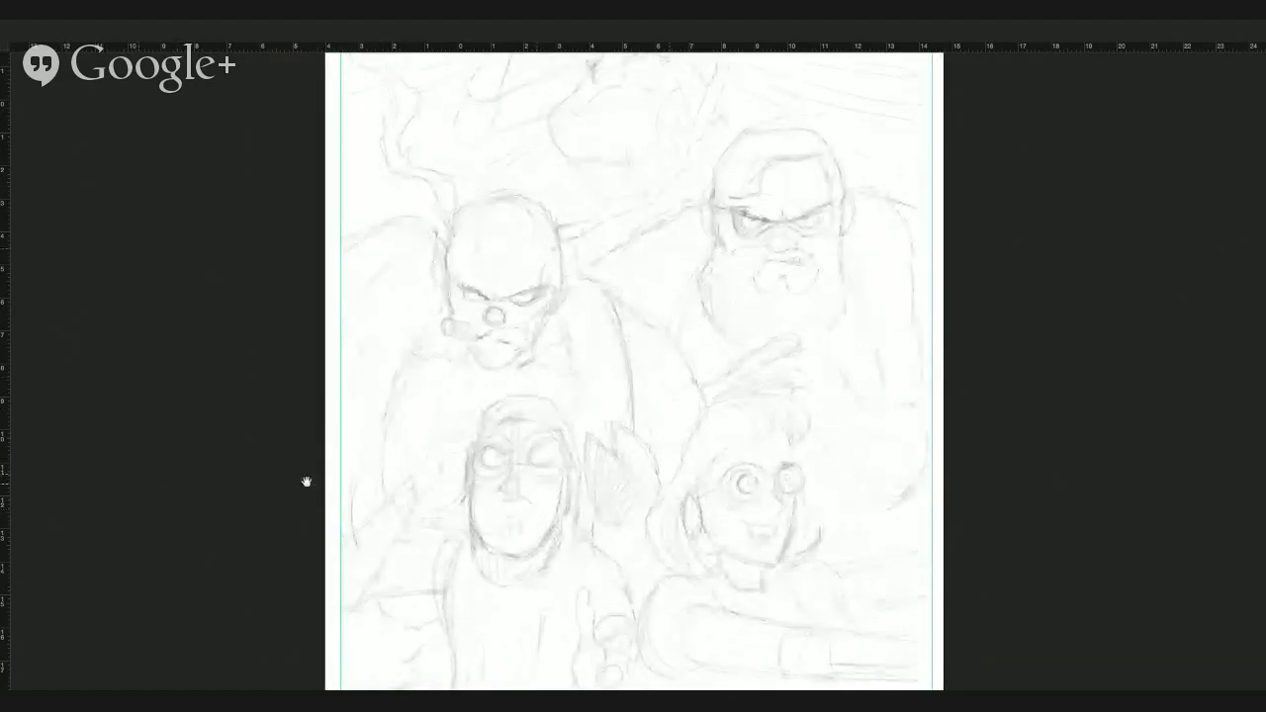
mouse_move(678, 480)
mouse_down()
mouse_move(658, 366)
mouse_move(678, 362)
mouse_up()
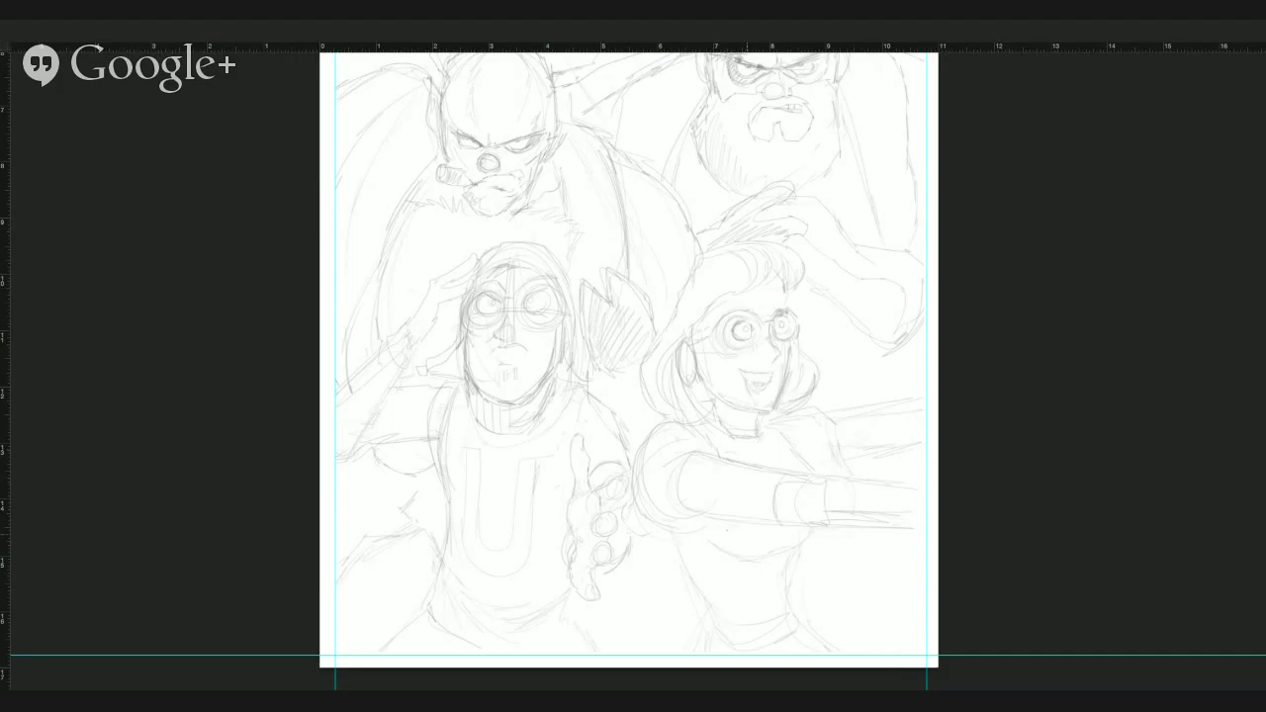
scroll(1000, 282, down, 10)
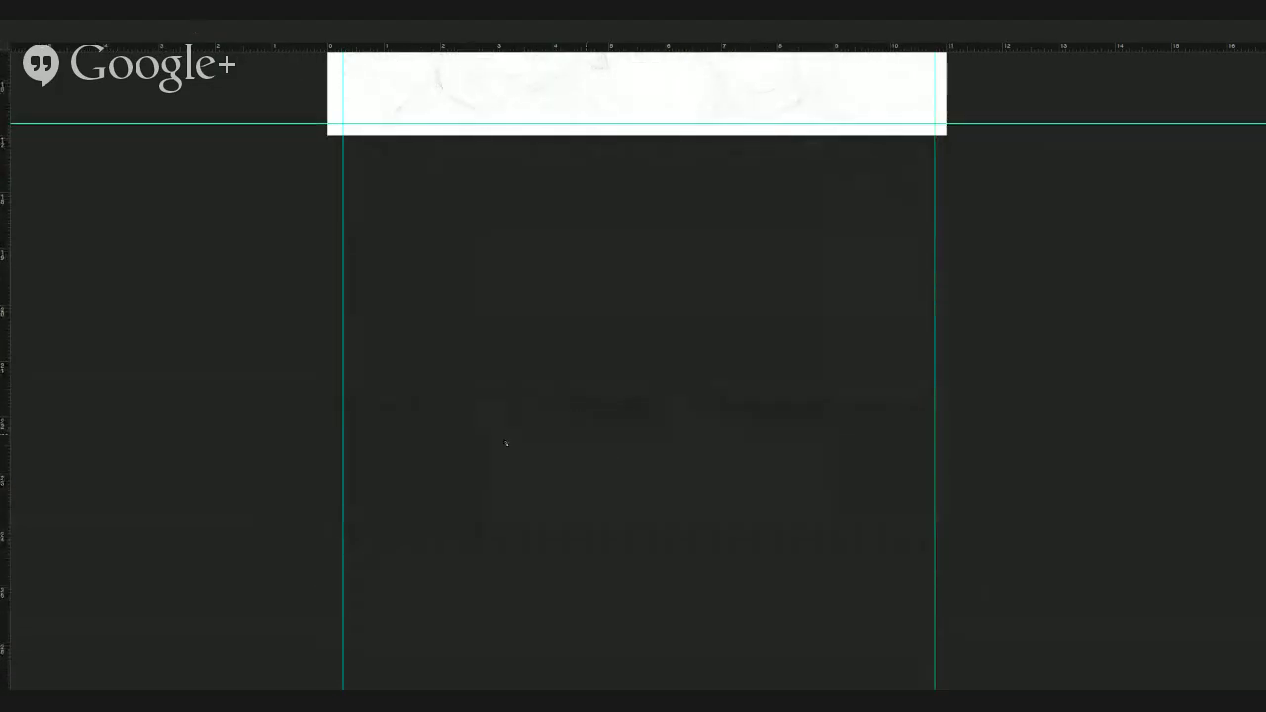
key(ctrl+0)
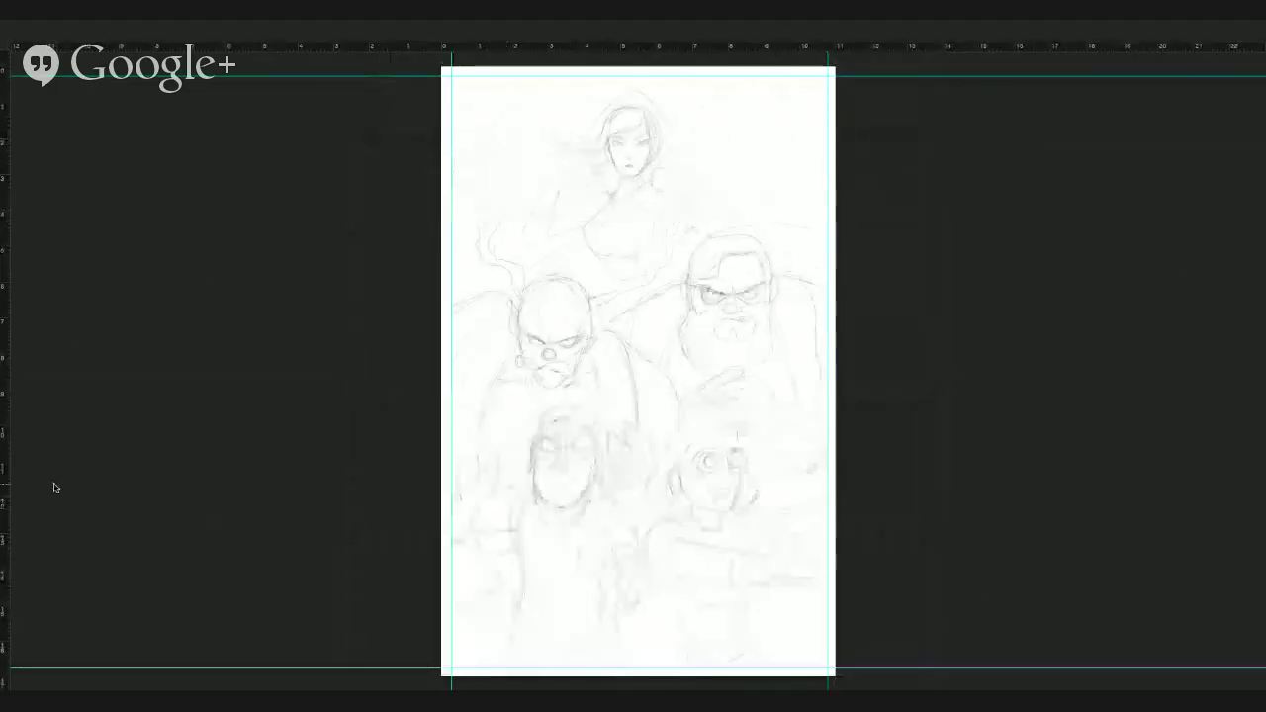
click(655, 514)
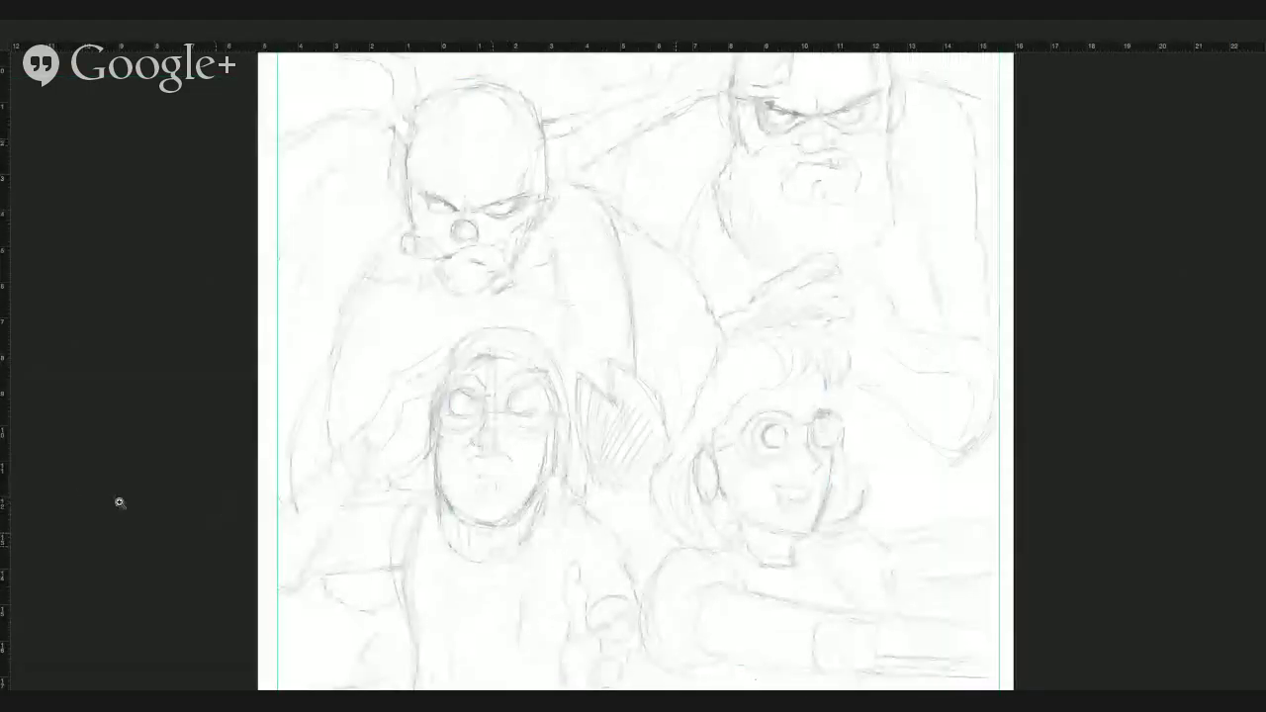
drag(624, 493, 702, 347)
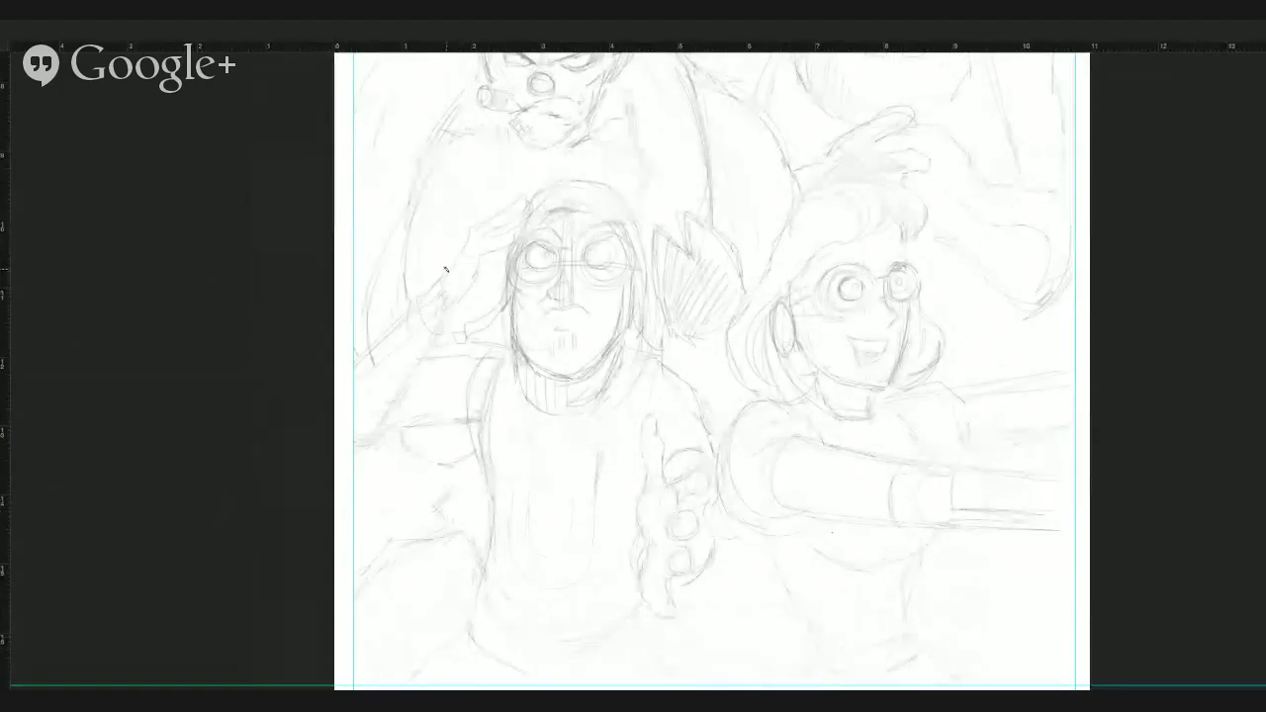
mouse_move(448, 267)
mouse_down()
mouse_move(469, 227)
mouse_move(527, 196)
mouse_move(489, 235)
mouse_move(519, 226)
mouse_move(484, 237)
mouse_move(518, 235)
mouse_move(462, 291)
mouse_move(445, 272)
mouse_move(354, 364)
mouse_up()
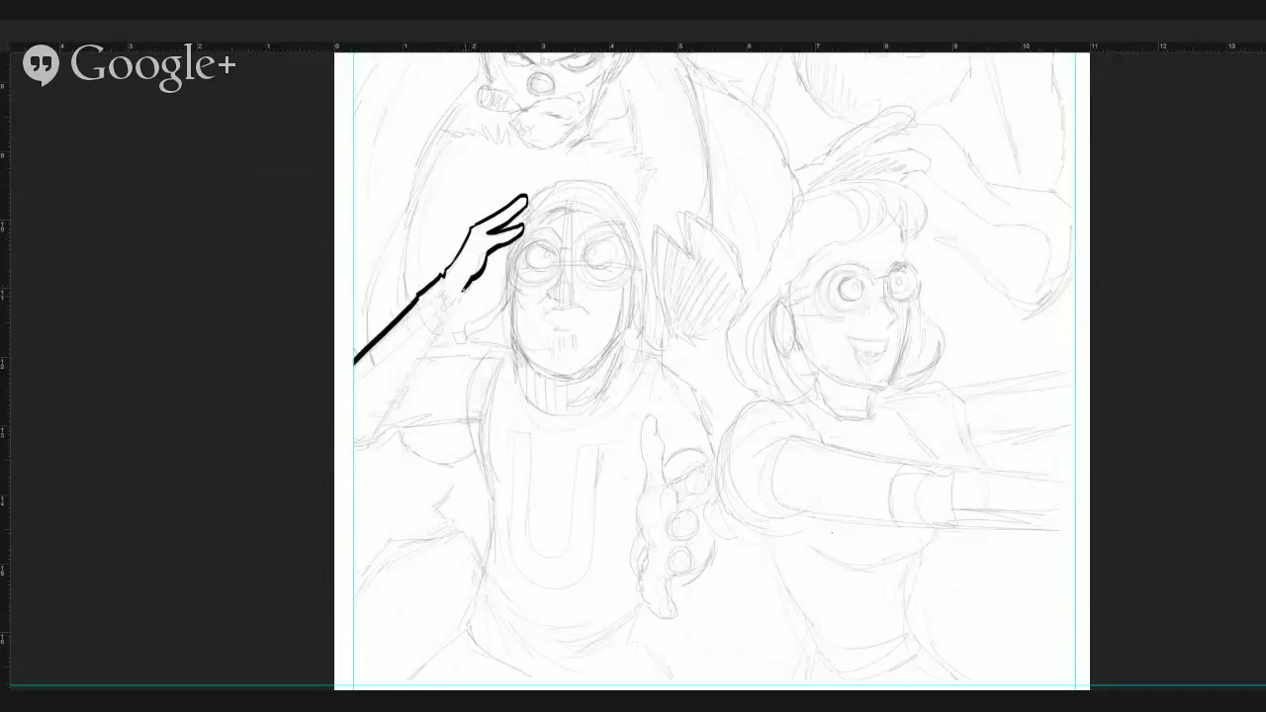
mouse_move(464, 289)
mouse_down()
mouse_move(367, 432)
mouse_move(483, 428)
mouse_move(491, 546)
mouse_move(463, 656)
mouse_move(464, 640)
mouse_move(519, 674)
mouse_up()
key(e)
key(b)
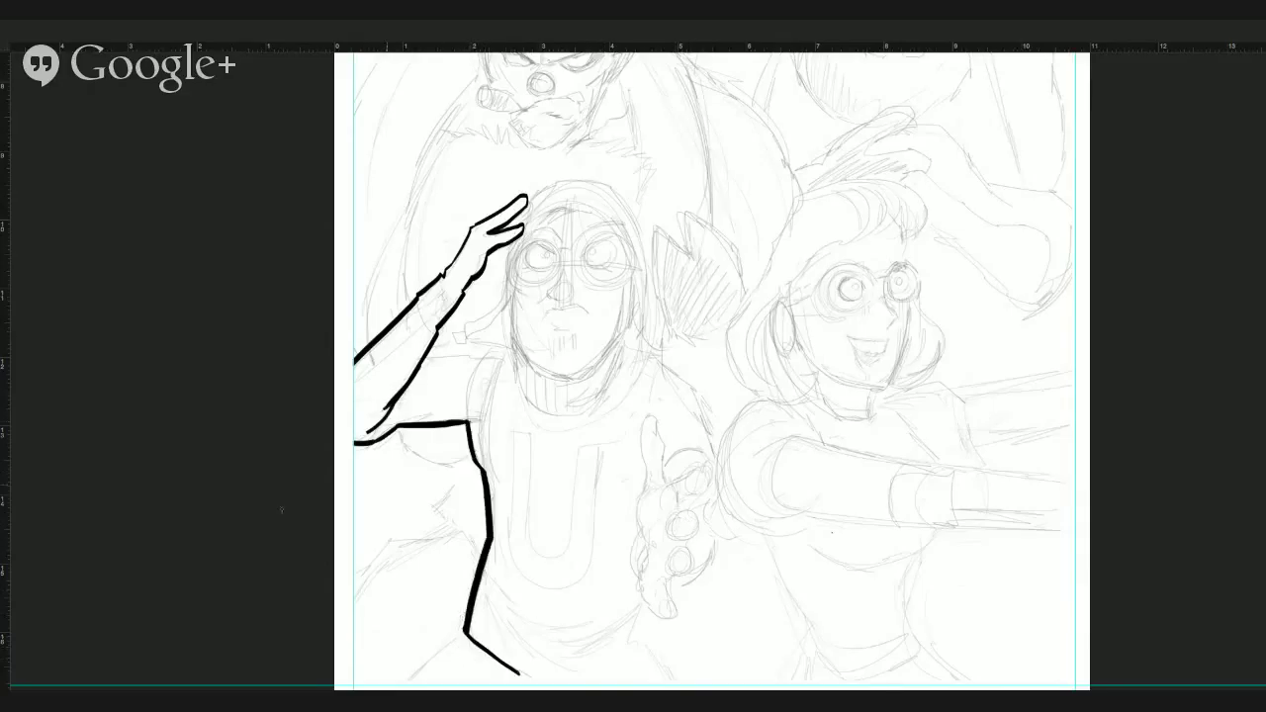
Ink the thumb, palm edge and fingers of the hero's outstretched hand.
drag(669, 451, 644, 407)
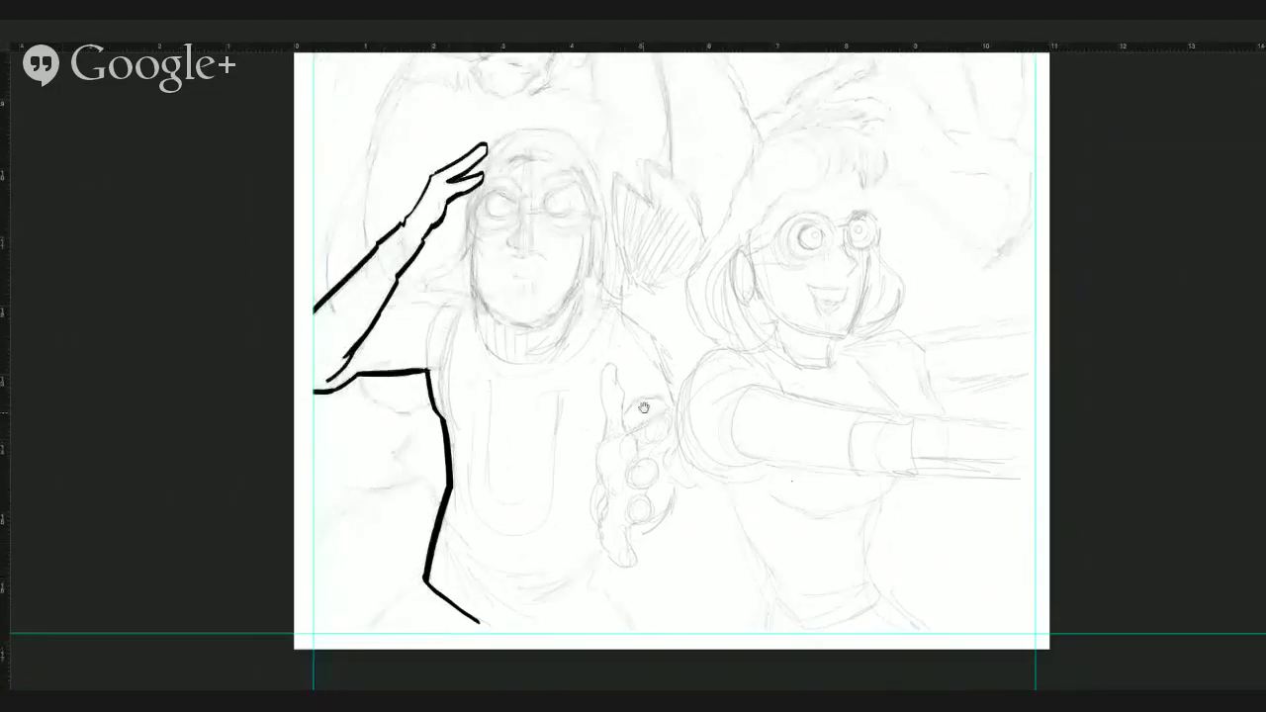
mouse_move(605, 362)
mouse_down()
mouse_move(614, 437)
mouse_move(603, 403)
mouse_move(596, 537)
mouse_up()
mouse_move(607, 366)
mouse_down()
mouse_move(629, 428)
mouse_move(660, 415)
mouse_move(671, 425)
mouse_move(637, 455)
mouse_up()
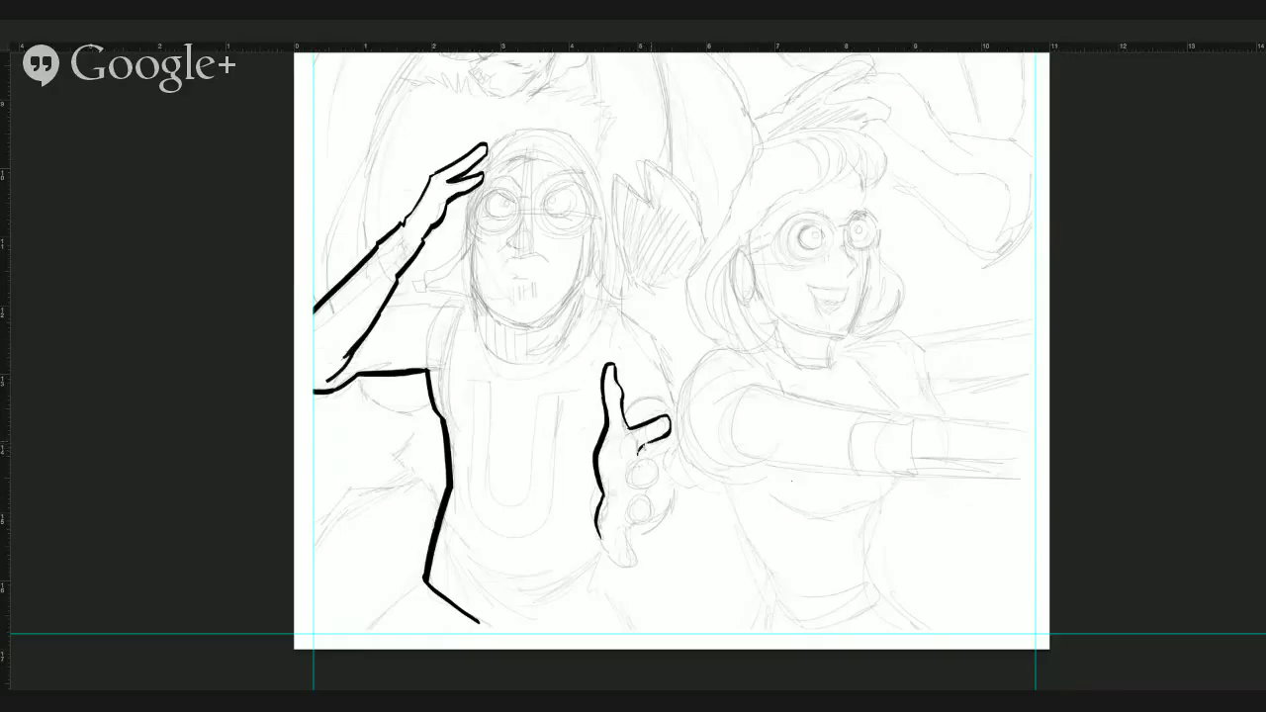
mouse_move(647, 458)
mouse_down()
mouse_move(634, 482)
mouse_move(654, 472)
mouse_move(629, 483)
mouse_move(642, 494)
mouse_move(629, 502)
mouse_move(632, 517)
mouse_move(653, 511)
mouse_move(629, 515)
mouse_move(651, 526)
mouse_move(652, 509)
mouse_move(654, 522)
mouse_move(632, 493)
mouse_move(634, 550)
mouse_move(605, 548)
mouse_move(631, 569)
mouse_up()
key(ctrl+z)
mouse_move(632, 537)
mouse_down()
mouse_move(628, 573)
mouse_move(619, 535)
mouse_move(595, 554)
mouse_move(626, 544)
mouse_move(621, 528)
mouse_move(621, 553)
mouse_move(597, 555)
mouse_move(605, 495)
mouse_move(603, 508)
mouse_up()
key(e)
key(b)
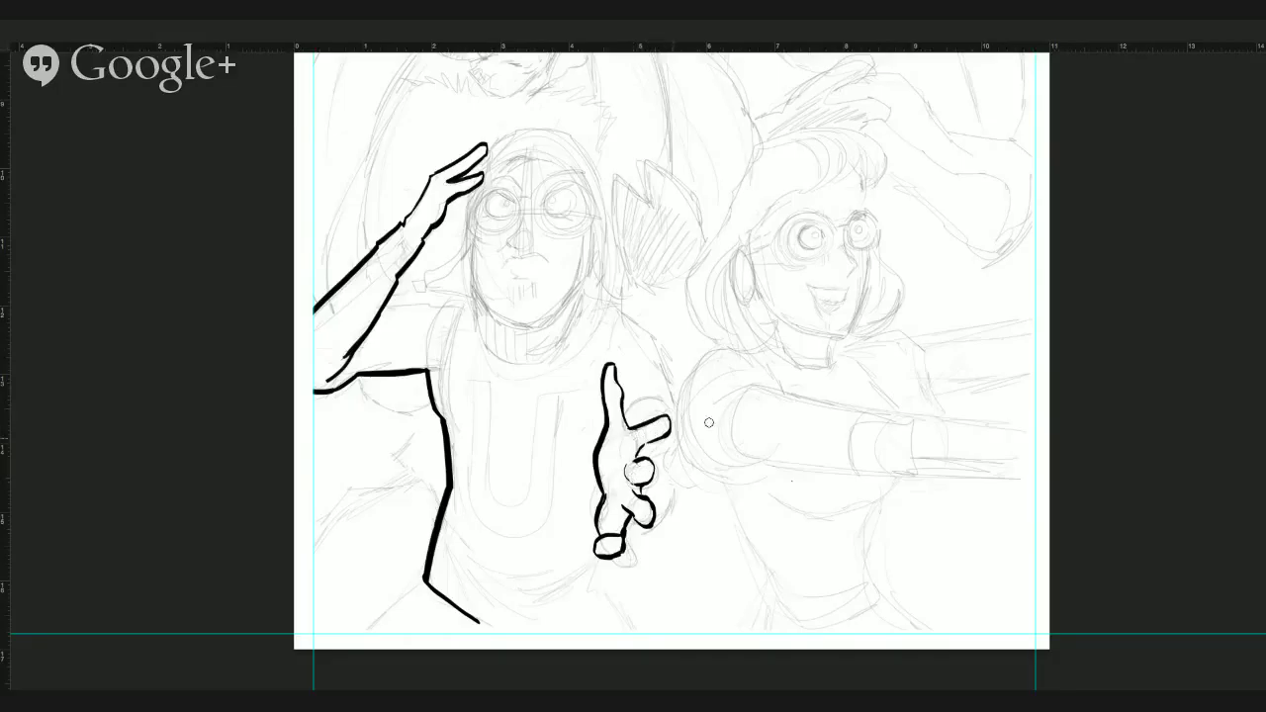
Rework the outstretched hand, erasing the extended index finger and redrawing the foreshortened fingers with rounded tips.
mouse_move(628, 509)
mouse_down()
mouse_move(646, 503)
mouse_move(641, 520)
mouse_move(641, 505)
mouse_move(626, 516)
mouse_move(648, 506)
mouse_move(642, 522)
mouse_up()
mouse_move(652, 441)
mouse_down()
mouse_move(637, 454)
mouse_move(670, 421)
mouse_up()
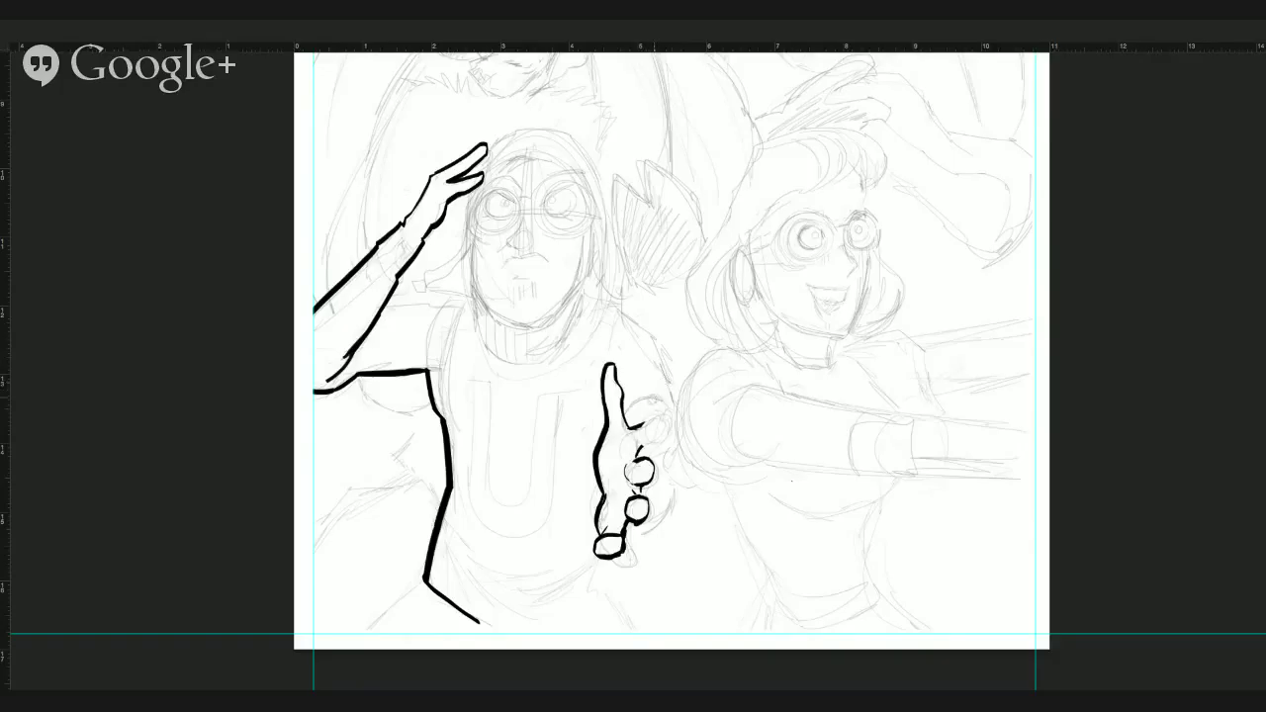
drag(639, 428, 670, 419)
drag(669, 419, 665, 434)
key(ctrl+alt+z)
key(ctrl+alt+z)
mouse_move(628, 426)
mouse_down()
mouse_move(675, 417)
mouse_move(640, 453)
mouse_up()
key(ctrl+z)
key(ctrl+z)
mouse_move(638, 424)
mouse_down()
mouse_move(648, 447)
mouse_move(662, 435)
mouse_move(640, 444)
mouse_move(622, 545)
mouse_move(616, 532)
mouse_move(607, 540)
mouse_move(618, 531)
mouse_move(542, 607)
mouse_move(590, 589)
mouse_move(601, 555)
mouse_up()
key(ctrl+z)
Ink the double hem of the hero's shirt and the hip lines running down from both sides.
key(e)
key(b)
key(e)
key(b)
key(e)
mouse_move(565, 595)
mouse_down()
mouse_move(451, 590)
mouse_move(475, 598)
mouse_move(418, 581)
mouse_move(354, 629)
mouse_up()
key(b)
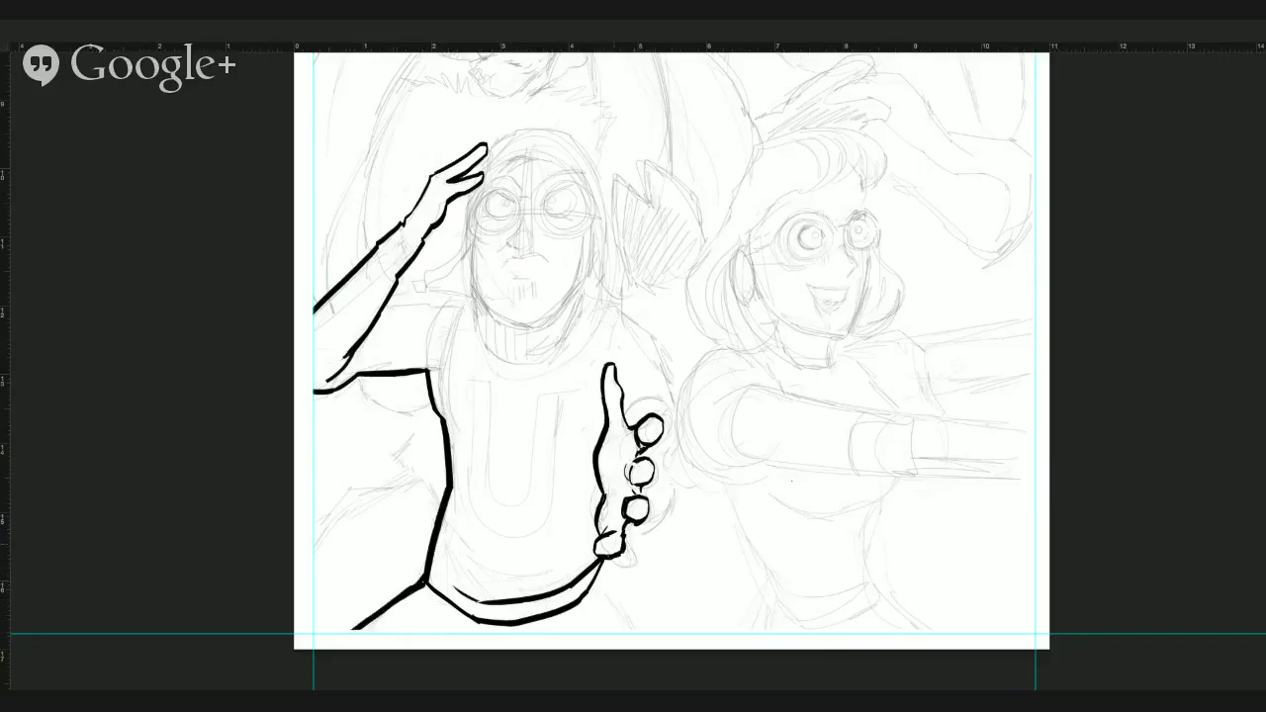
drag(603, 555, 645, 629)
drag(603, 562, 643, 629)
Refine the palm contour and ink the hero's shoulder and outer arm down around the outstretched fingers.
drag(631, 427, 627, 481)
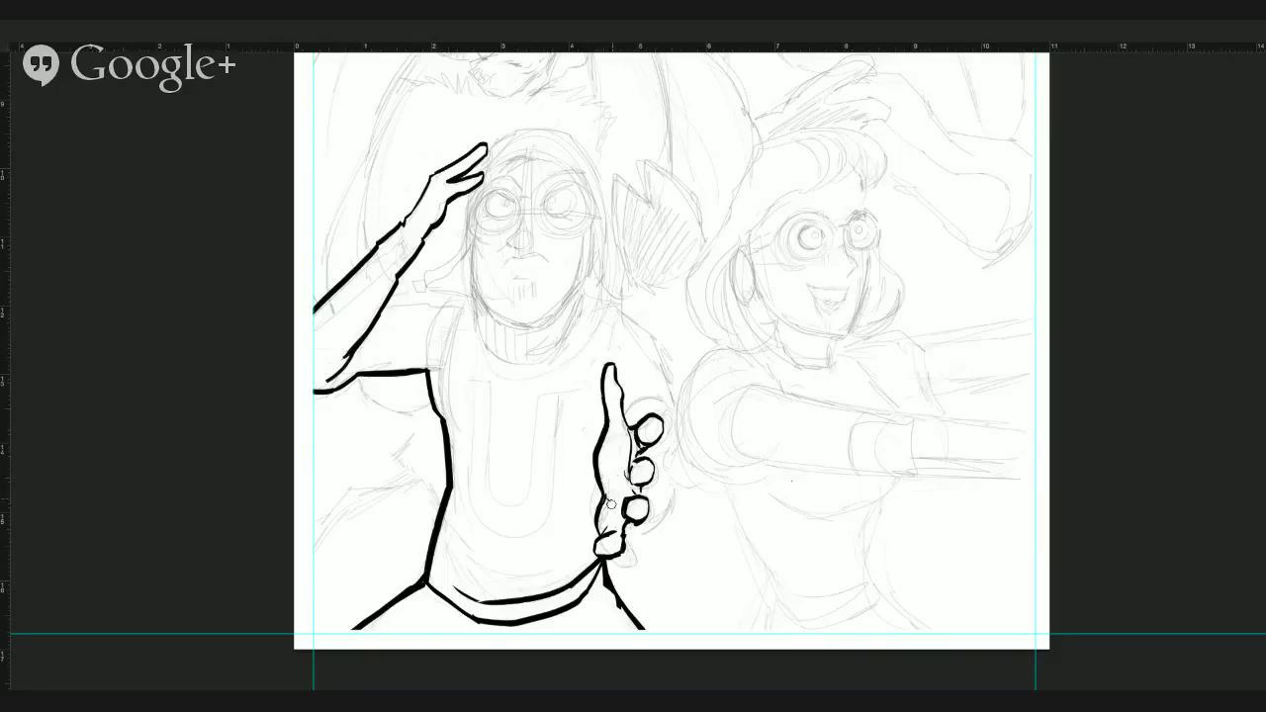
drag(603, 509, 611, 481)
mouse_move(584, 291)
mouse_down()
mouse_move(645, 328)
mouse_move(672, 423)
mouse_move(668, 407)
mouse_move(670, 489)
mouse_move(627, 540)
mouse_move(643, 535)
mouse_up()
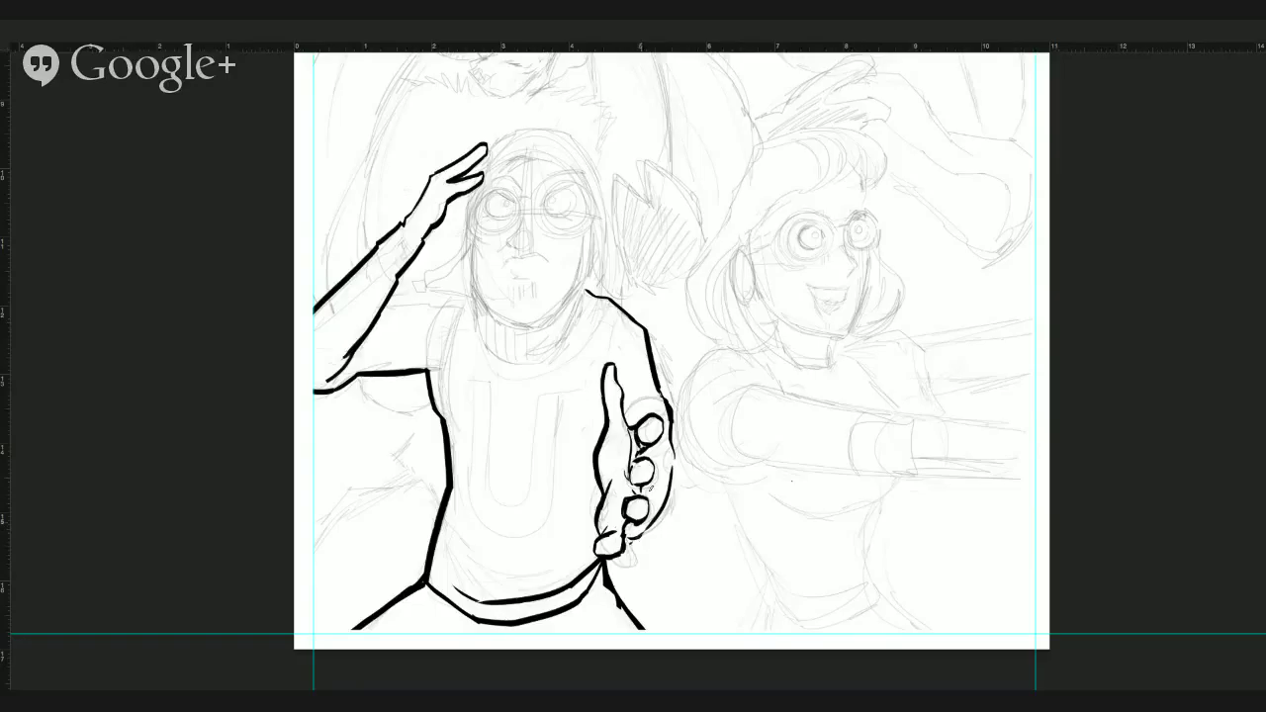
mouse_move(625, 413)
mouse_down()
mouse_move(664, 404)
mouse_move(630, 426)
mouse_up()
Ink the curved armhole bands on both shoulders of the hero's shirt.
drag(616, 310, 605, 362)
drag(617, 316, 608, 348)
mouse_move(609, 299)
mouse_down()
mouse_move(591, 357)
mouse_move(597, 445)
mouse_up()
mouse_move(475, 294)
mouse_down()
mouse_move(449, 445)
mouse_move(455, 378)
mouse_move(441, 311)
mouse_move(459, 287)
mouse_move(474, 297)
mouse_up()
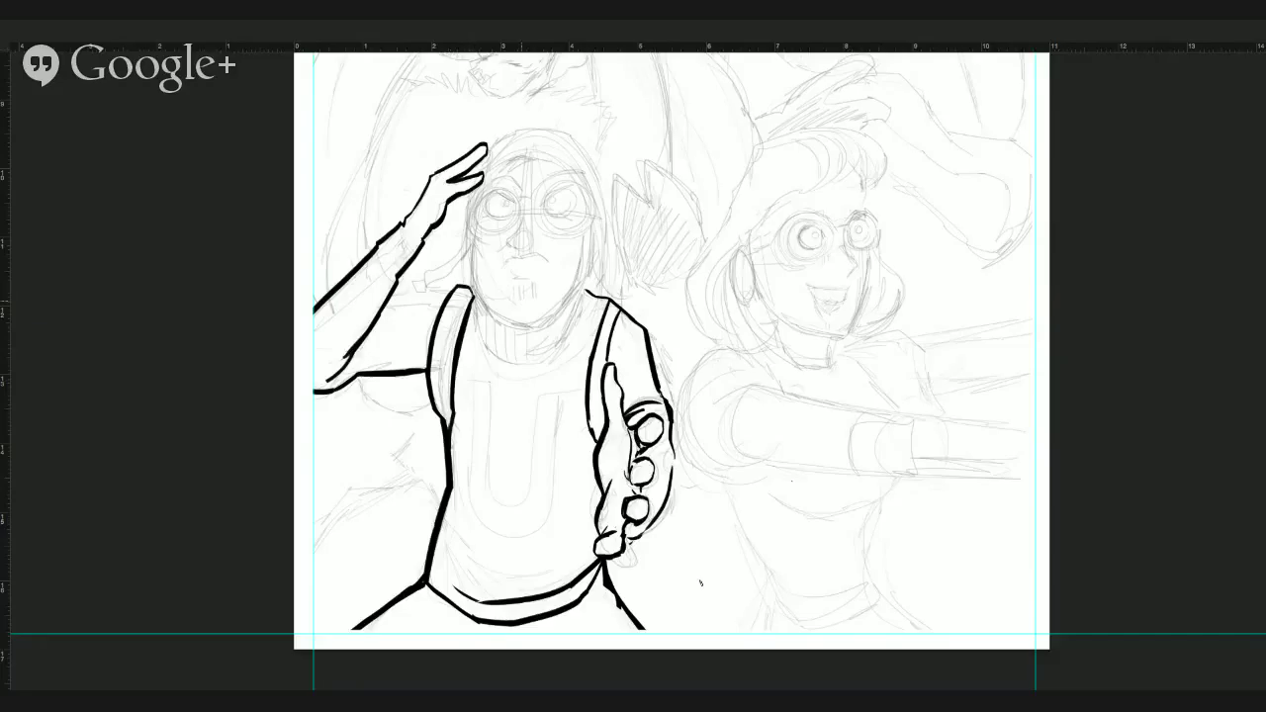
mouse_move(612, 298)
mouse_down()
mouse_move(604, 319)
mouse_move(620, 311)
mouse_move(598, 318)
mouse_move(624, 312)
mouse_move(588, 375)
mouse_up()
Ink the shirt's scooped neckline, the raised arm's shoulder line and the glove cuff at its wrist.
mouse_move(471, 293)
mouse_down()
mouse_move(482, 333)
mouse_move(544, 373)
mouse_move(549, 362)
mouse_move(528, 369)
mouse_move(568, 333)
mouse_move(584, 283)
mouse_up()
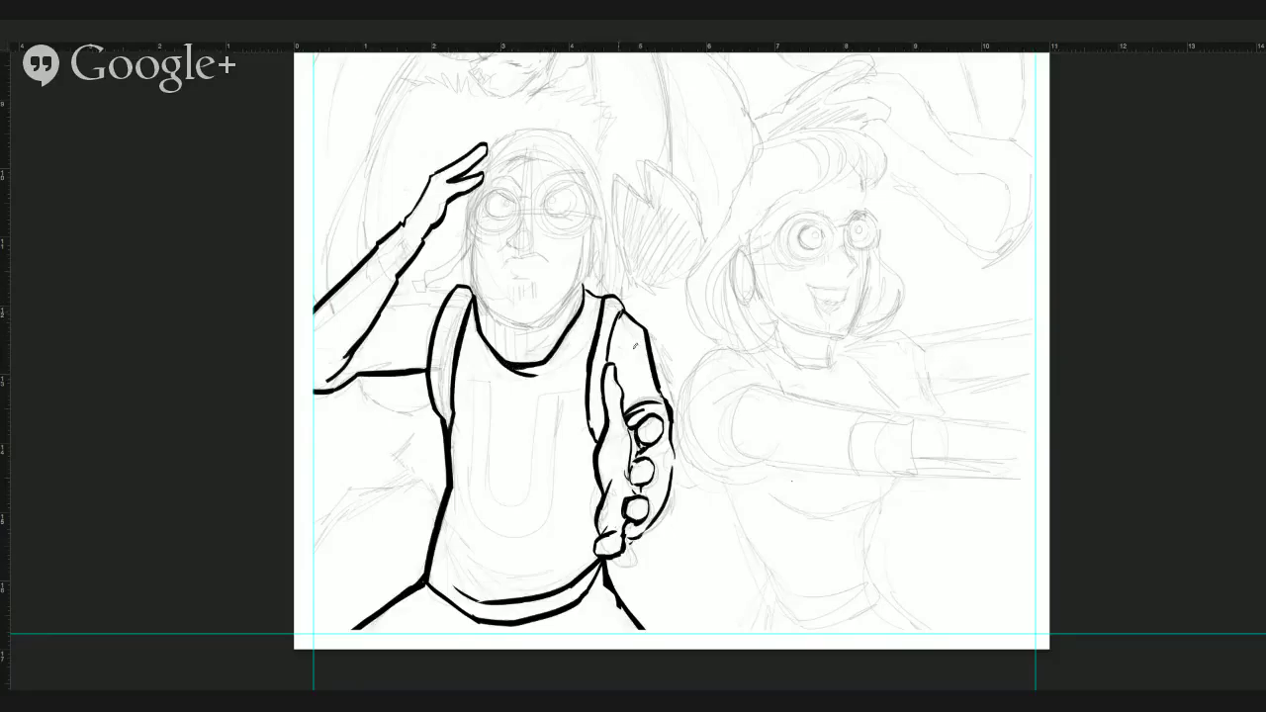
mouse_move(384, 309)
mouse_down()
mouse_move(455, 289)
mouse_move(409, 303)
mouse_move(350, 370)
mouse_move(375, 334)
mouse_up()
mouse_move(427, 233)
mouse_down()
mouse_move(378, 243)
mouse_move(395, 275)
mouse_up()
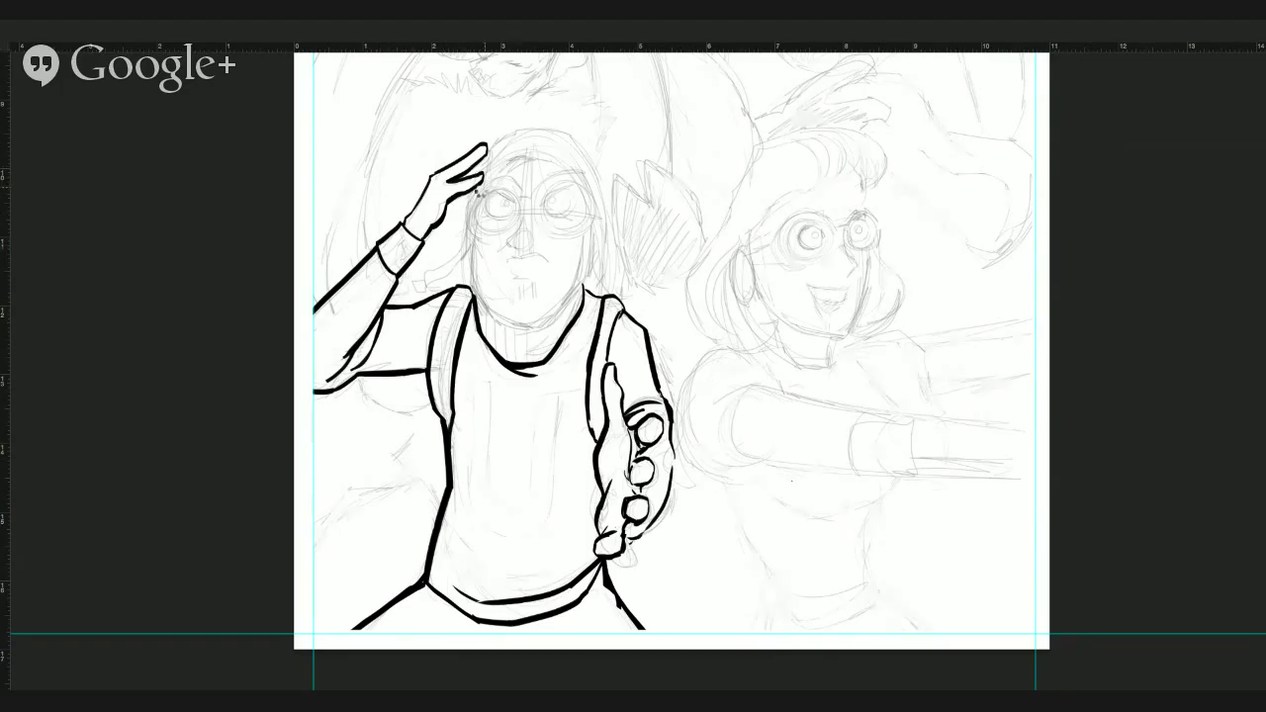
Ink the hero's round goggles, his jaw and chin, and the buckled strap hanging beside his face.
mouse_move(468, 197)
mouse_down()
mouse_move(475, 237)
mouse_move(494, 238)
mouse_move(524, 214)
mouse_move(506, 177)
mouse_move(564, 238)
mouse_move(591, 220)
mouse_move(536, 193)
mouse_move(570, 171)
mouse_move(590, 197)
mouse_up()
mouse_move(471, 223)
mouse_down()
mouse_move(414, 292)
mouse_move(472, 239)
mouse_up()
drag(431, 279, 425, 286)
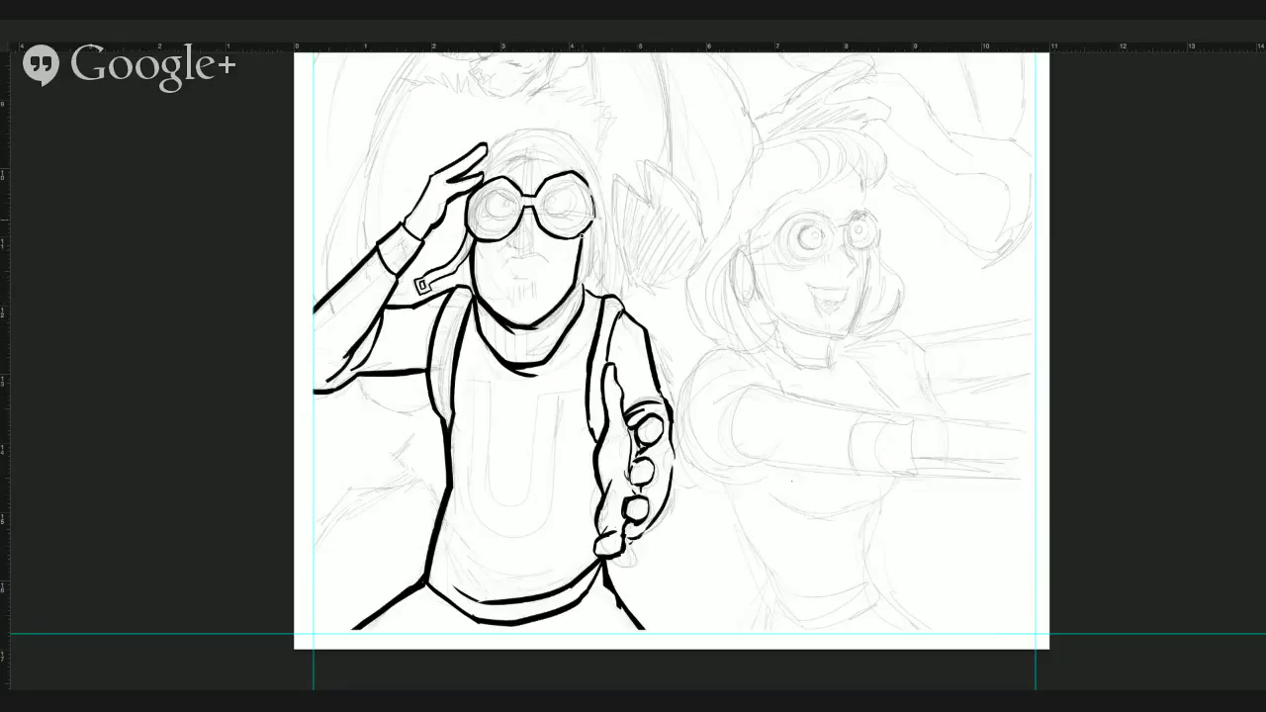
Ink the hero's cap outline over his head and the second strap hanging down to his shoulder.
drag(581, 265, 589, 229)
mouse_move(591, 216)
mouse_down()
mouse_move(588, 287)
mouse_move(585, 252)
mouse_move(580, 287)
mouse_up()
mouse_move(481, 160)
mouse_down()
mouse_move(510, 136)
mouse_move(570, 140)
mouse_move(599, 212)
mouse_move(602, 271)
mouse_move(620, 286)
mouse_up()
mouse_move(584, 242)
mouse_down()
mouse_move(578, 280)
mouse_move(584, 238)
mouse_up()
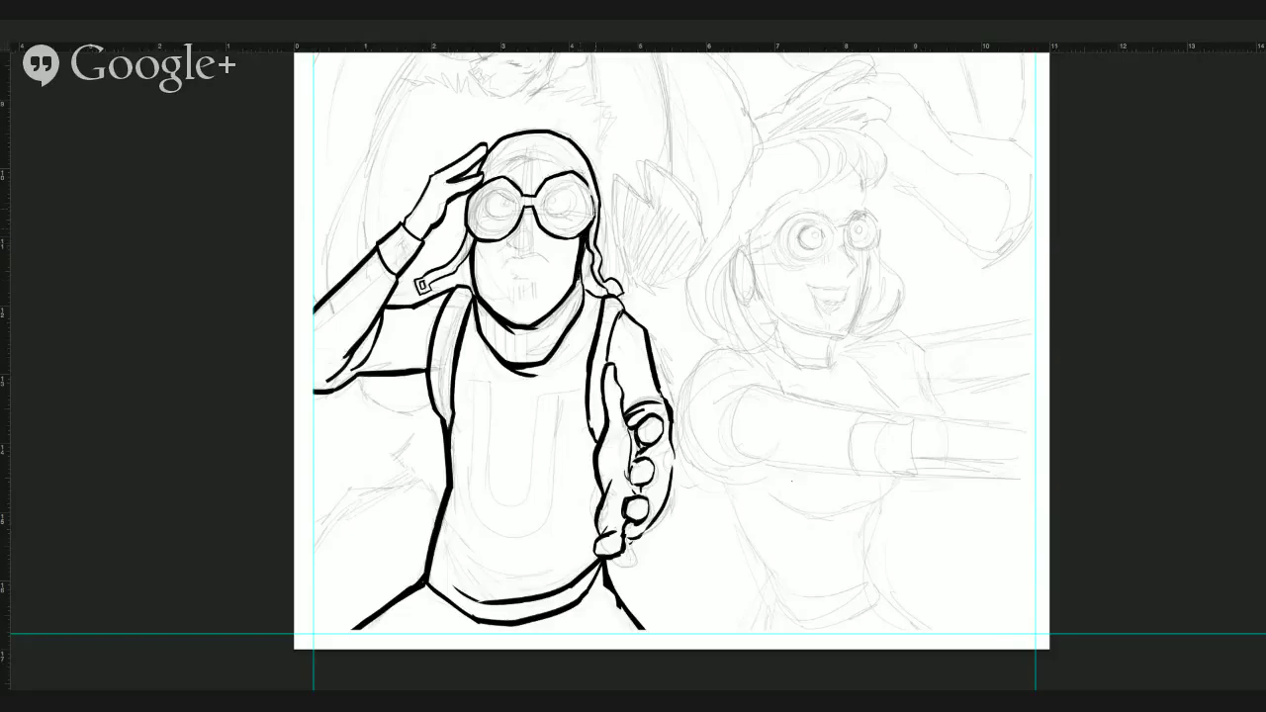
Ink the front edge of the hero's cap and fill in the dark hair above his goggles.
mouse_move(504, 164)
mouse_down()
mouse_move(498, 176)
mouse_move(532, 158)
mouse_move(570, 171)
mouse_up()
mouse_move(503, 169)
mouse_down()
mouse_move(553, 156)
mouse_move(515, 156)
mouse_up()
mouse_move(503, 181)
mouse_down()
mouse_move(530, 158)
mouse_move(520, 178)
mouse_move(492, 175)
mouse_move(528, 178)
mouse_move(516, 156)
mouse_move(555, 155)
mouse_move(525, 156)
mouse_move(550, 156)
mouse_move(535, 146)
mouse_up()
mouse_move(488, 180)
mouse_down()
mouse_move(546, 144)
mouse_move(553, 156)
mouse_up()
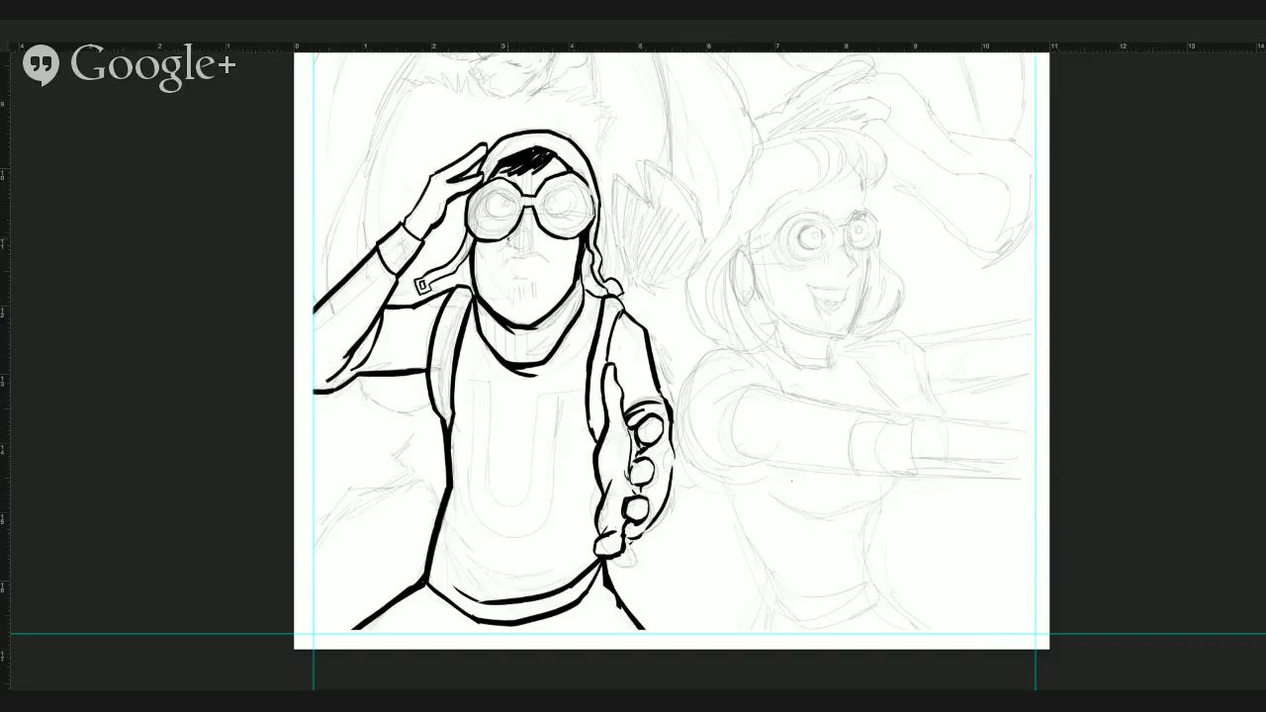
Ink the hero's nose and frowning mouth, and add inner lens rings to both goggles.
mouse_move(508, 244)
mouse_down()
mouse_move(528, 249)
mouse_move(517, 251)
mouse_up()
mouse_move(507, 248)
mouse_down()
mouse_move(530, 250)
mouse_move(534, 231)
mouse_move(544, 244)
mouse_move(515, 225)
mouse_move(521, 211)
mouse_up()
mouse_move(502, 261)
mouse_down()
mouse_move(551, 256)
mouse_move(518, 265)
mouse_move(541, 268)
mouse_up()
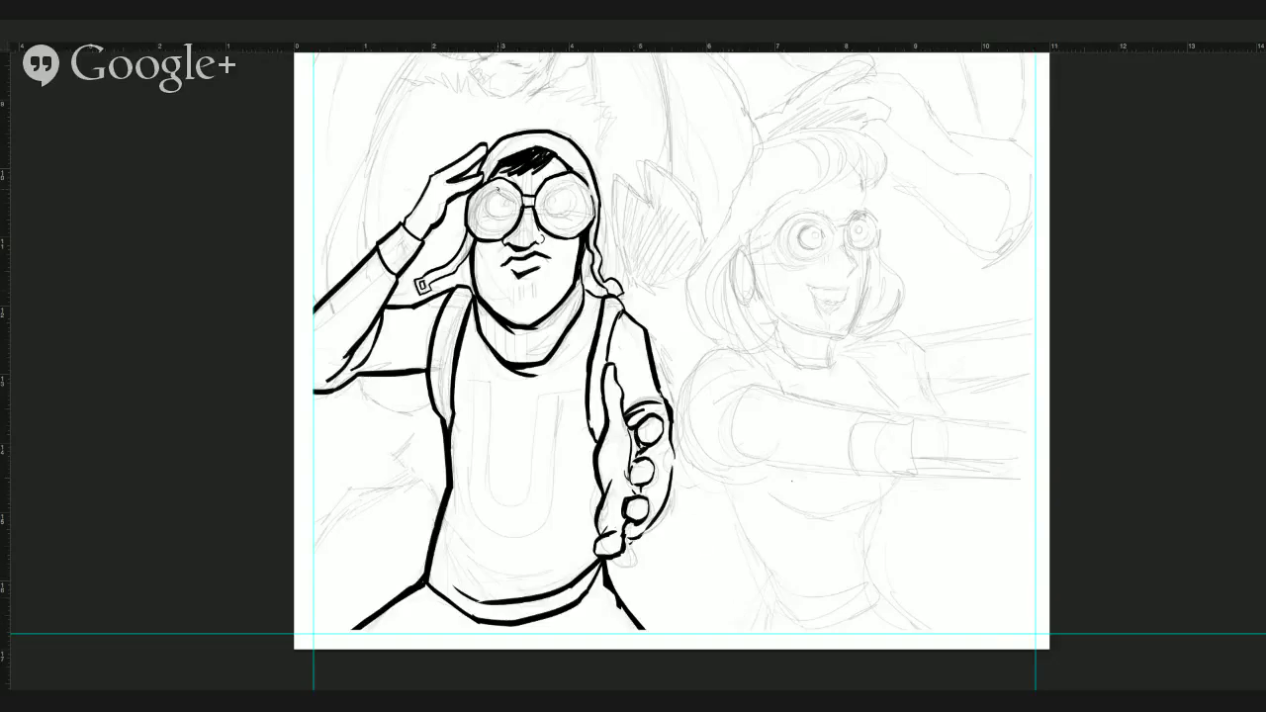
mouse_move(480, 196)
mouse_down()
mouse_move(498, 186)
mouse_move(475, 219)
mouse_move(488, 230)
mouse_move(477, 219)
mouse_move(512, 185)
mouse_move(519, 209)
mouse_move(494, 233)
mouse_move(507, 228)
mouse_up()
mouse_move(550, 189)
mouse_down()
mouse_move(545, 220)
mouse_move(565, 225)
mouse_move(562, 181)
mouse_move(580, 184)
mouse_move(584, 217)
mouse_move(571, 229)
mouse_up()
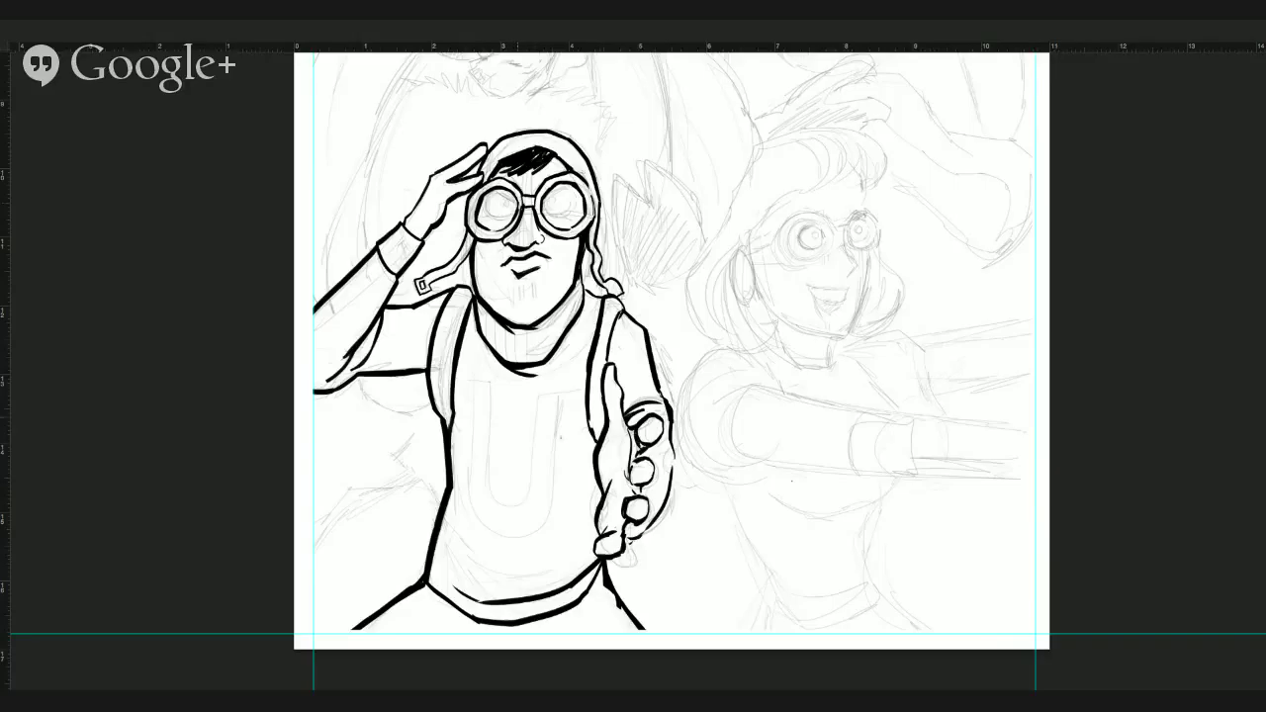
Ink the large outlined letter U on the front of the hero's shirt.
mouse_move(473, 380)
mouse_down()
mouse_move(492, 381)
mouse_move(469, 451)
mouse_move(496, 539)
mouse_up()
drag(492, 379, 489, 423)
mouse_move(486, 479)
mouse_down()
mouse_move(510, 511)
mouse_move(525, 504)
mouse_move(537, 384)
mouse_move(563, 392)
mouse_move(543, 528)
mouse_move(515, 539)
mouse_move(551, 491)
mouse_move(564, 385)
mouse_move(537, 394)
mouse_up()
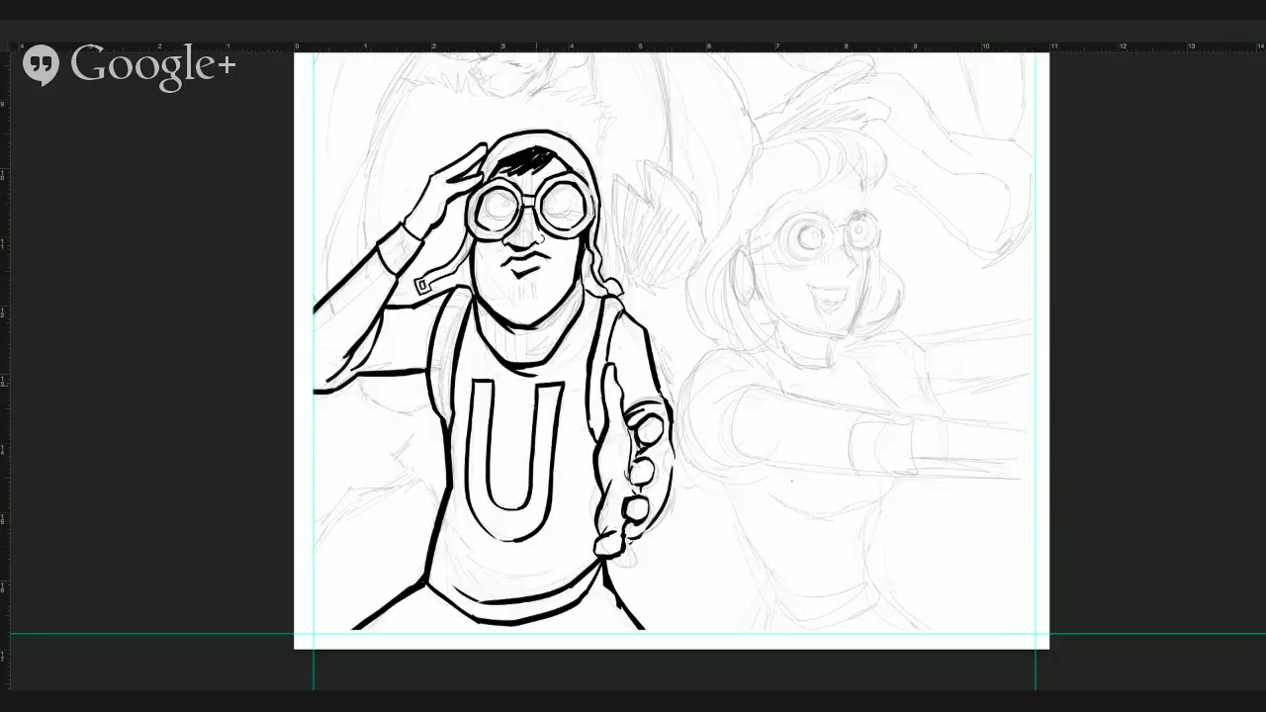
mouse_move(531, 445)
mouse_down()
mouse_move(529, 498)
mouse_move(502, 509)
mouse_move(492, 401)
mouse_up()
Ink the hero's glaring eyes with pupils and brows inside the goggles, plus small crease lines around them.
mouse_move(494, 193)
mouse_down()
mouse_move(492, 214)
mouse_move(506, 219)
mouse_move(516, 206)
mouse_move(492, 212)
mouse_move(567, 185)
mouse_move(542, 211)
mouse_move(568, 216)
mouse_move(570, 189)
mouse_move(572, 211)
mouse_move(568, 188)
mouse_move(542, 212)
mouse_up()
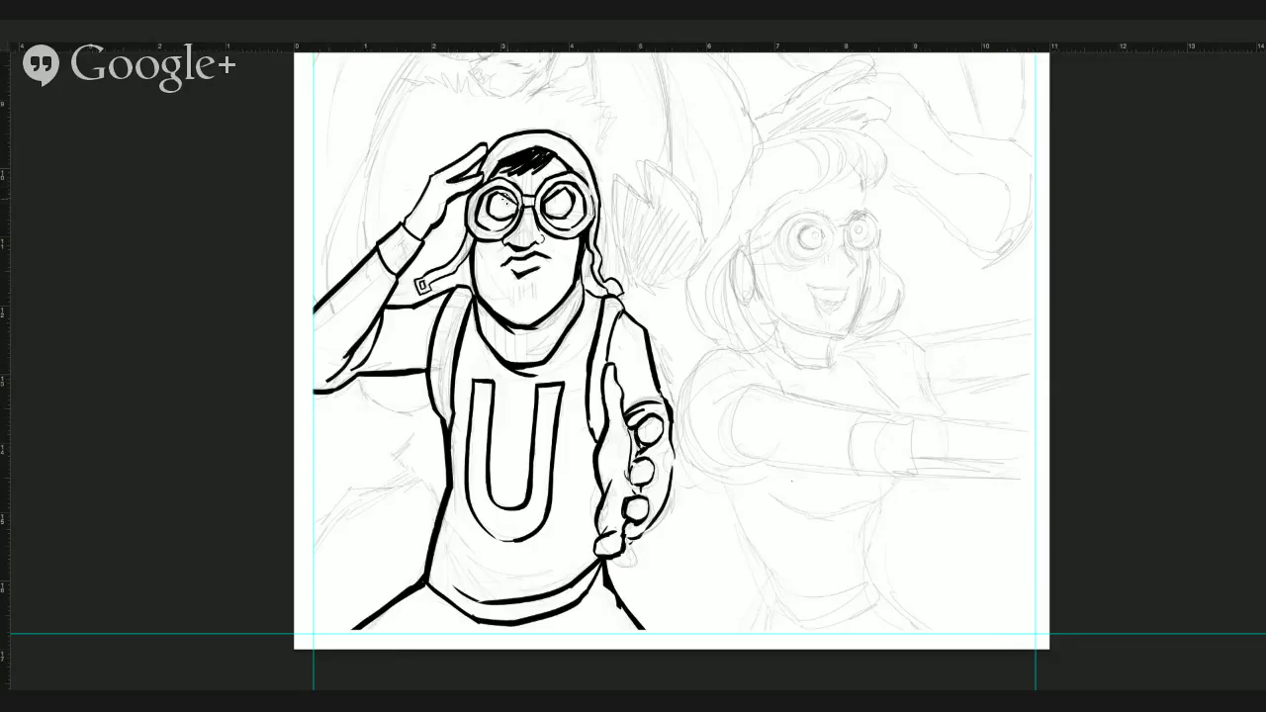
drag(505, 198, 505, 202)
key(ctrl+z)
drag(553, 199, 568, 218)
drag(490, 221, 513, 218)
mouse_move(516, 233)
mouse_down()
mouse_move(529, 230)
mouse_move(516, 235)
mouse_up()
drag(467, 235, 470, 243)
Add thin shading lines to the hero's jaw, panel seams to his cap, and hatching to his wristband.
click(483, 281)
click(479, 267)
click(563, 265)
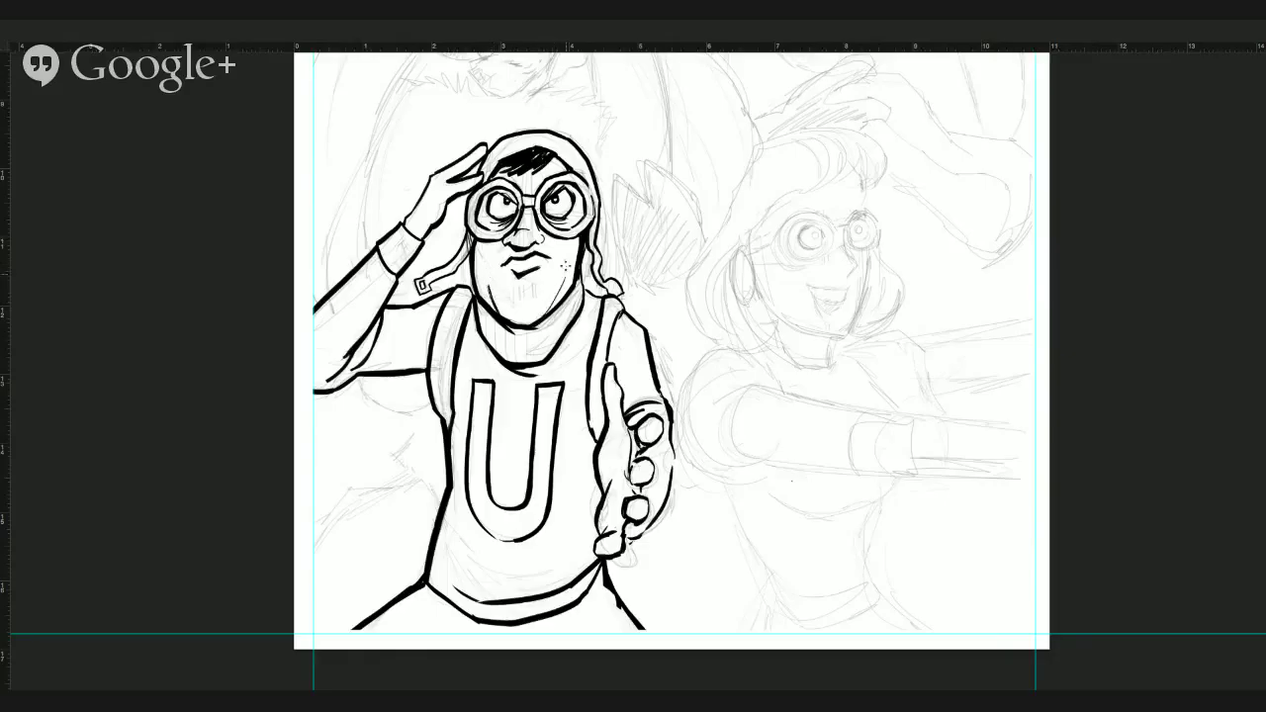
drag(556, 301, 563, 285)
drag(499, 161, 533, 145)
mouse_move(386, 259)
mouse_down()
mouse_move(411, 234)
mouse_move(419, 244)
mouse_up()
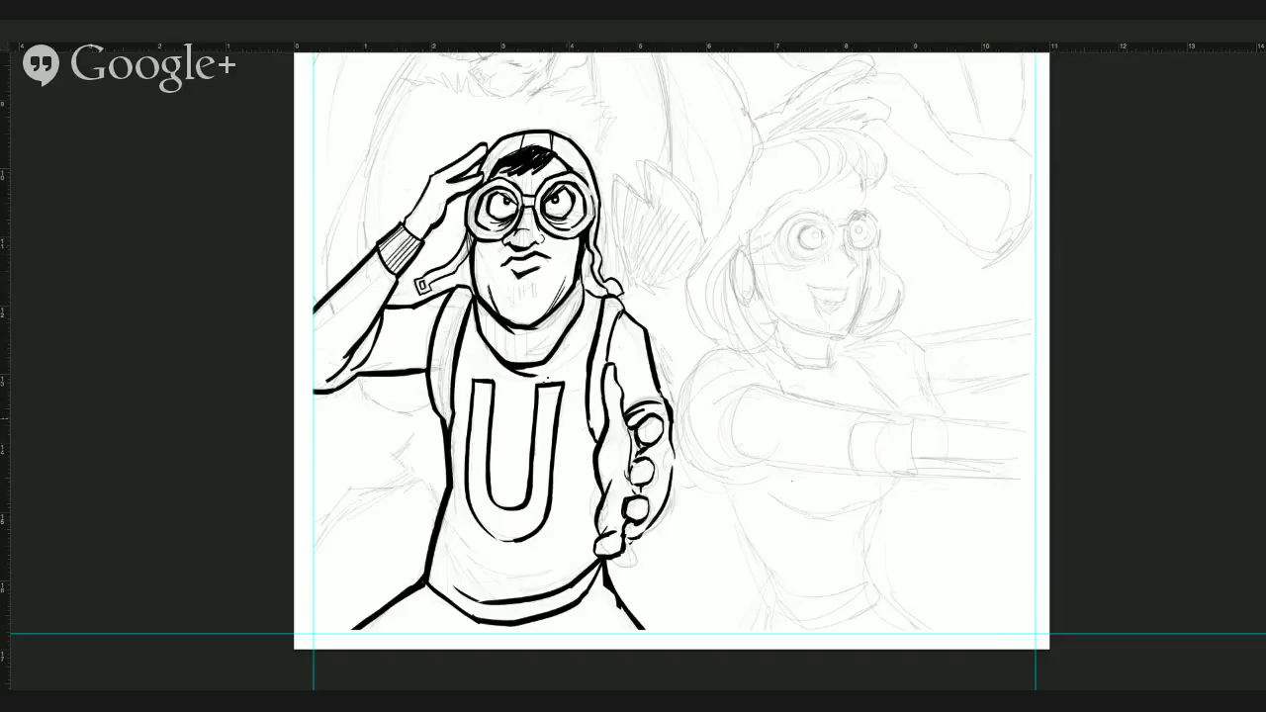
Shade the side of the hero's face and ink fold lines just above his shirt hem.
drag(469, 247, 475, 293)
drag(476, 286, 480, 296)
drag(433, 566, 549, 591)
mouse_move(431, 573)
mouse_down()
mouse_move(485, 615)
mouse_move(510, 615)
mouse_up()
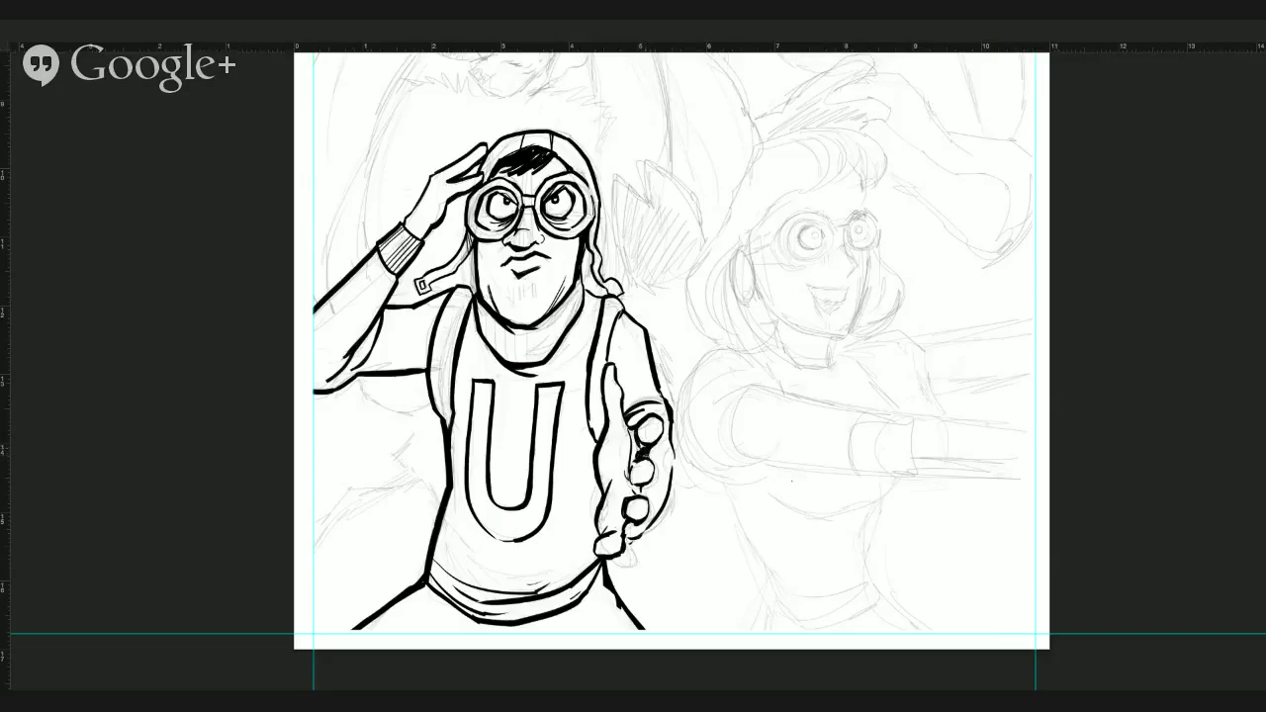
Ink the fingernails and black gaps between the fingers of the outstretched hand, and shade the saluting hand.
drag(642, 486, 636, 534)
mouse_move(651, 424)
mouse_down()
mouse_move(634, 513)
mouse_move(609, 551)
mouse_up()
drag(449, 196, 433, 226)
drag(431, 223, 425, 232)
Hide the pencil sketch, then shade the goggle rim and ink fold lines along the saluting arm.
click(1123, 340)
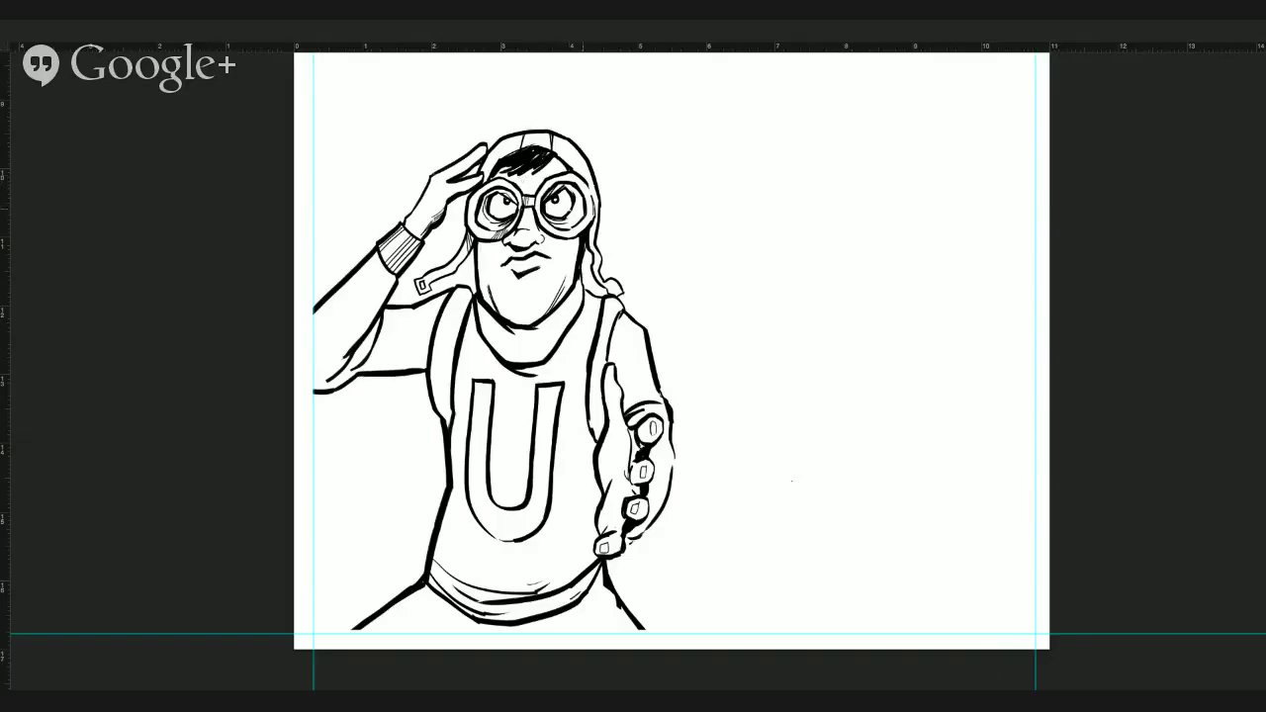
drag(583, 196, 581, 217)
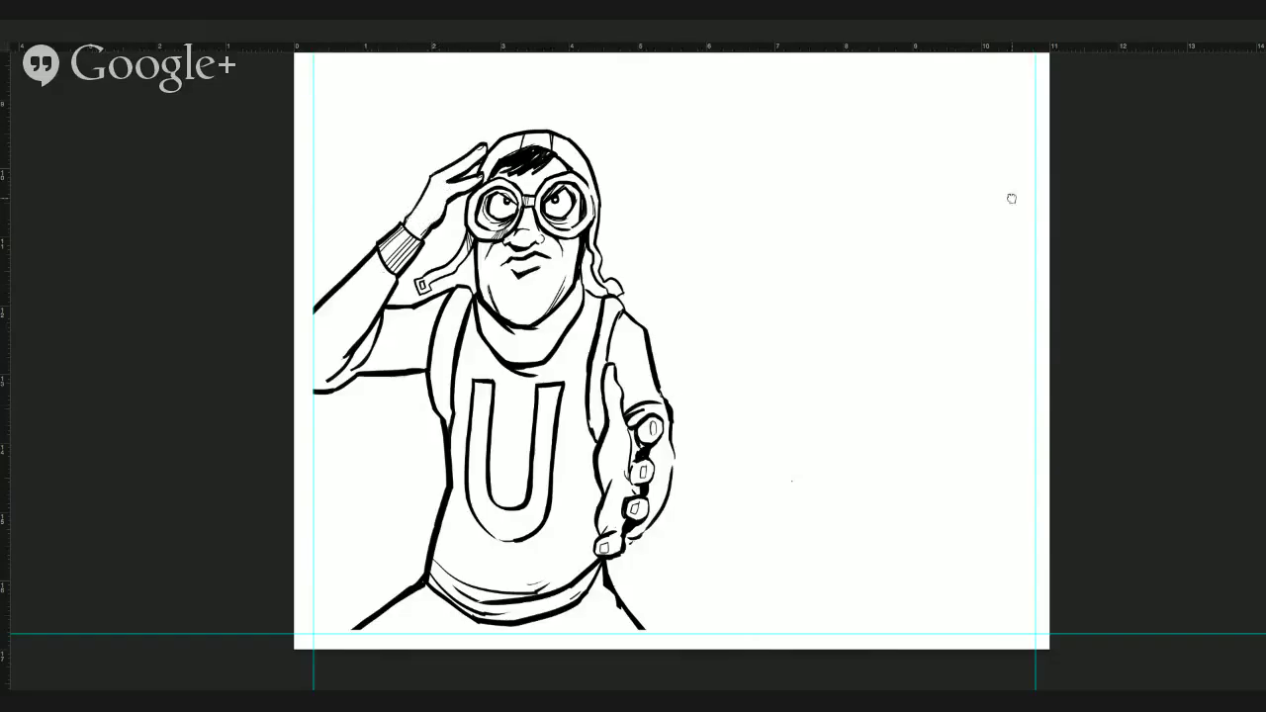
drag(382, 308, 314, 382)
drag(387, 344, 358, 371)
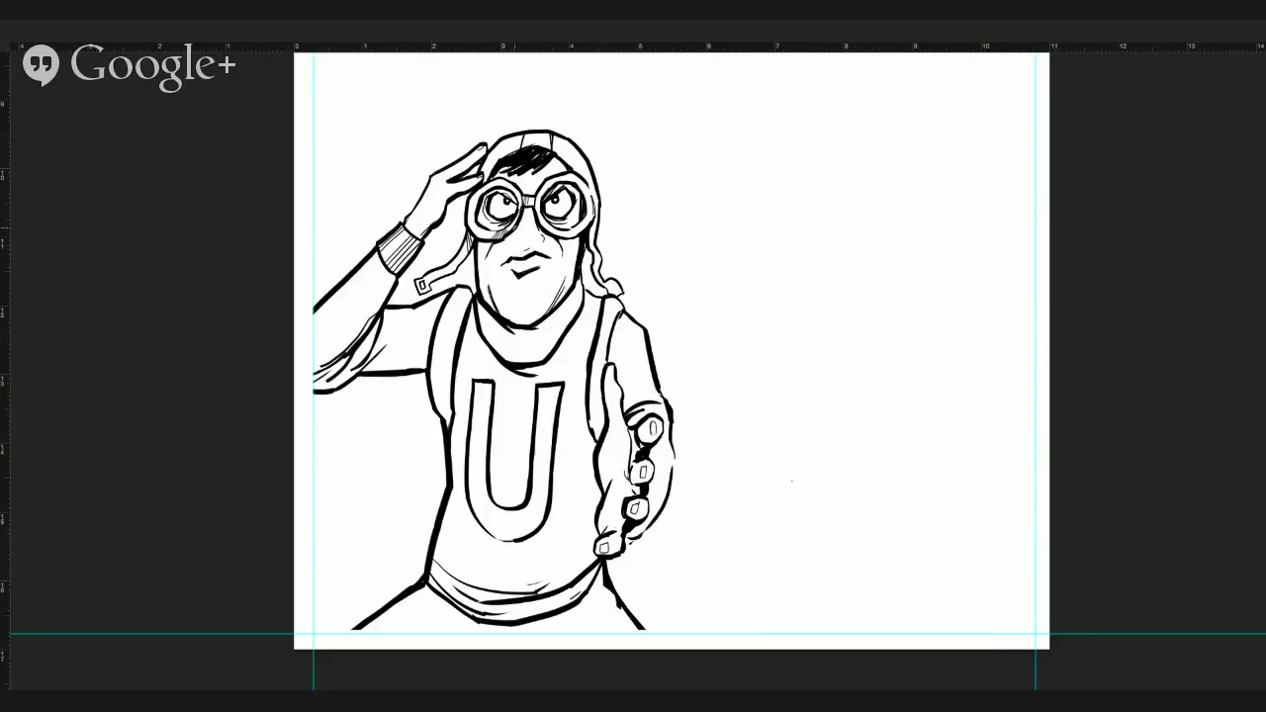
Redraw the hero's nose and add detail lines to the goggle rims and hair edge.
mouse_move(510, 239)
mouse_down()
mouse_move(535, 249)
mouse_move(519, 245)
mouse_move(535, 246)
mouse_move(532, 228)
mouse_up()
drag(479, 204, 480, 224)
drag(578, 188, 579, 212)
drag(520, 180, 540, 168)
Ink vertical rib lines around the hero's turtleneck collar and darken the edge of his jaw.
mouse_move(484, 310)
mouse_down()
mouse_move(500, 337)
mouse_move(526, 364)
mouse_up()
drag(546, 320, 541, 364)
mouse_move(557, 308)
mouse_down()
mouse_move(555, 346)
mouse_move(574, 317)
mouse_up()
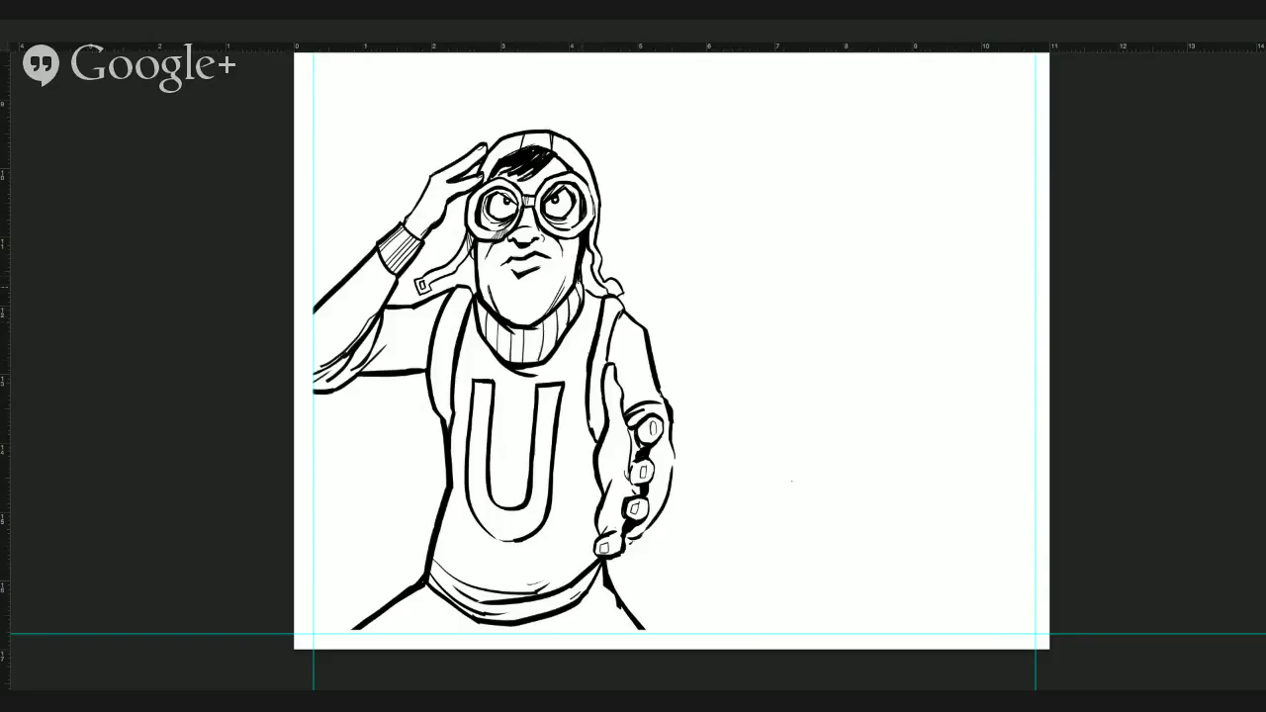
drag(581, 265, 579, 283)
Ink fold lines along the hero's vest armhole and across his trousers below the shirt hem.
drag(441, 369, 445, 422)
drag(441, 325, 449, 425)
drag(447, 360, 448, 427)
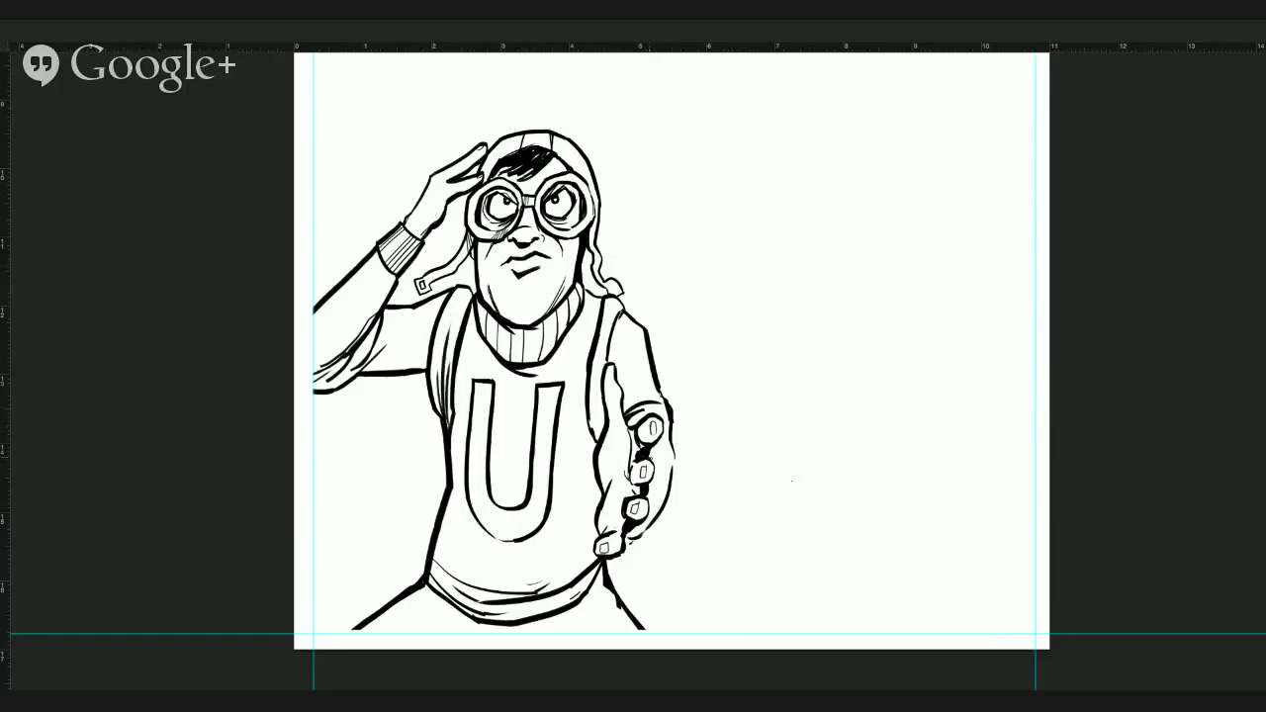
drag(446, 360, 441, 411)
mouse_move(438, 613)
mouse_down()
mouse_move(499, 630)
mouse_move(473, 629)
mouse_up()
drag(408, 623, 602, 626)
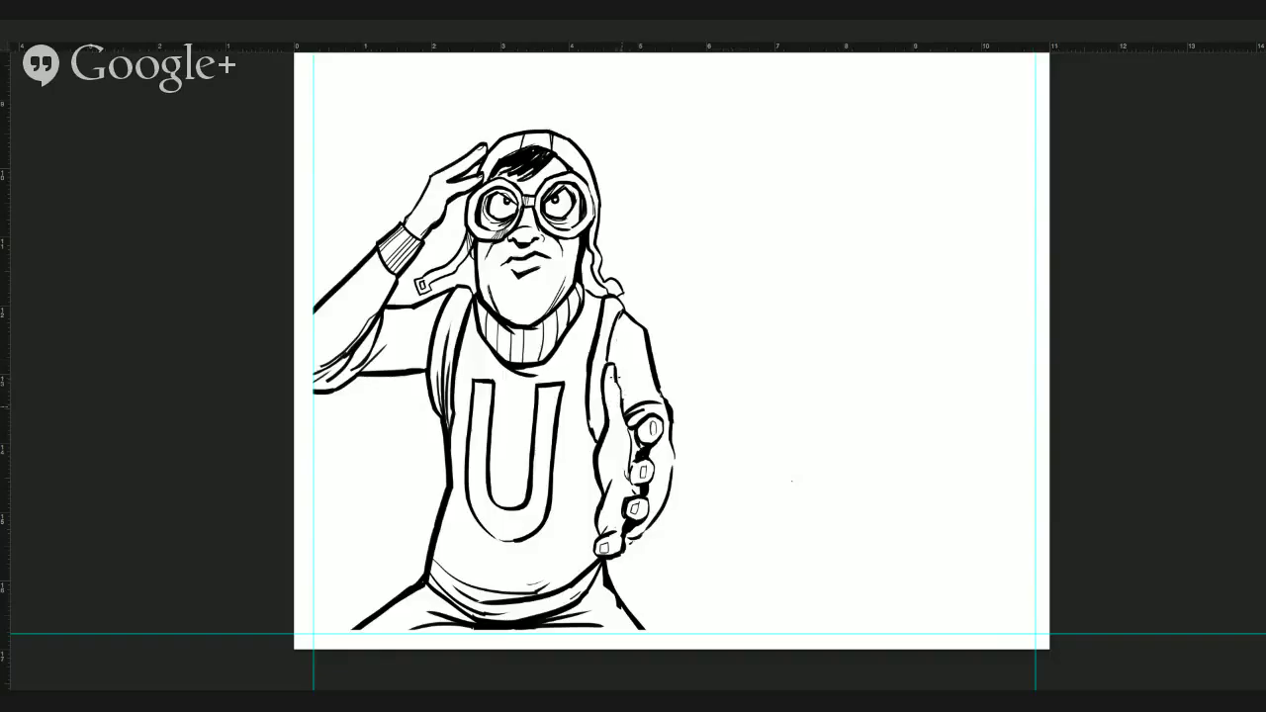
Hatch the palm edge of the hero's outstretched hand and show the faded pencil sketch again.
drag(608, 449, 604, 484)
click(1136, 346)
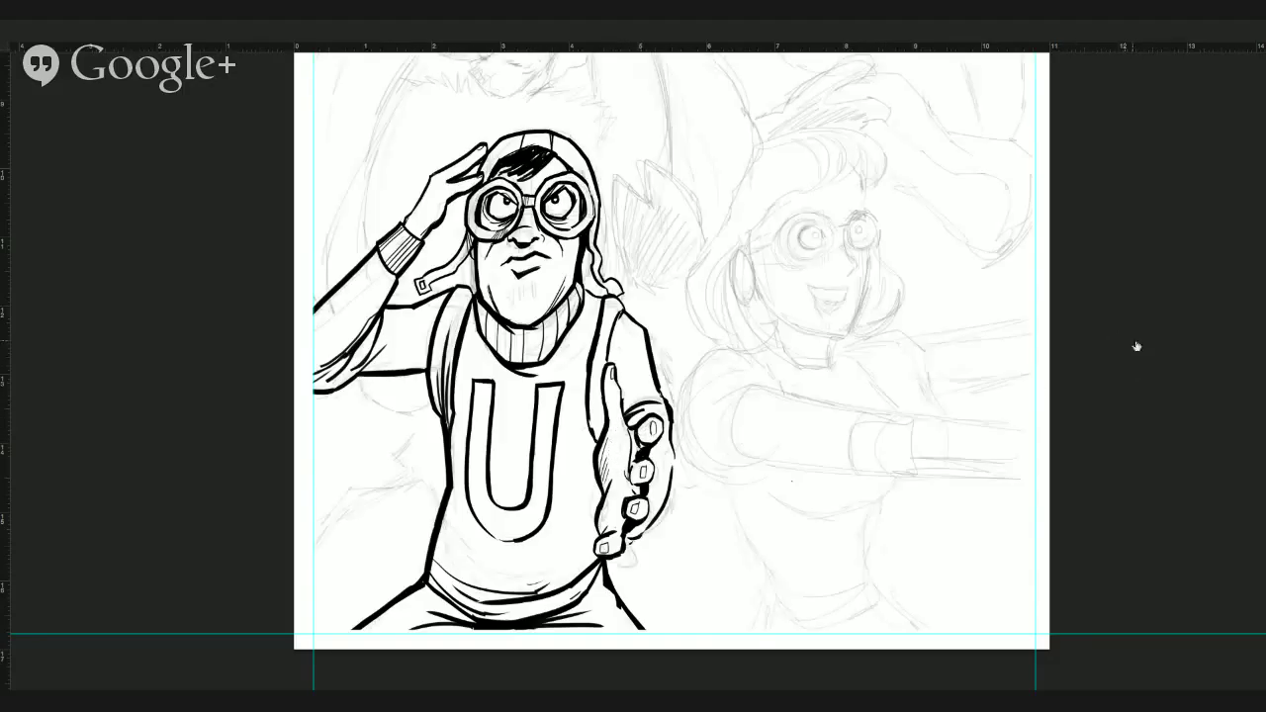
Ink the outer contour of the woman's hair, her hairline, and the curled fringe over her forehead.
drag(856, 480, 666, 506)
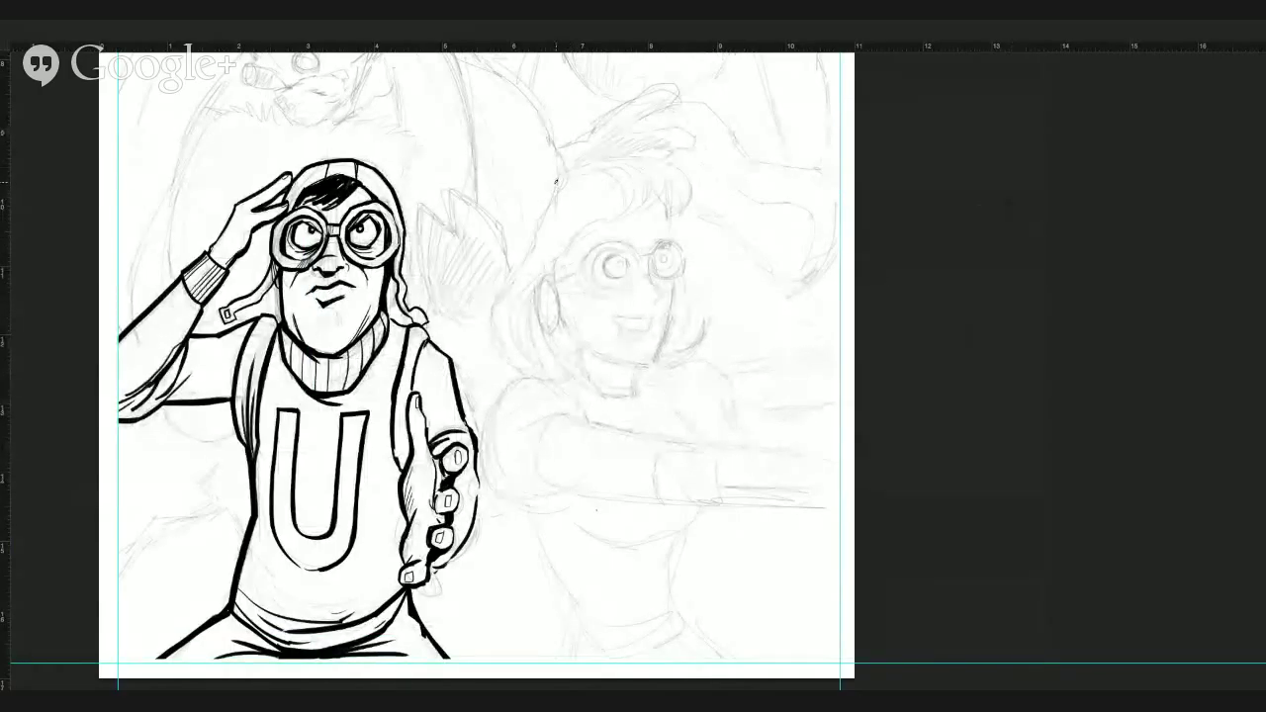
mouse_move(556, 178)
mouse_down()
mouse_move(488, 312)
mouse_move(512, 373)
mouse_up()
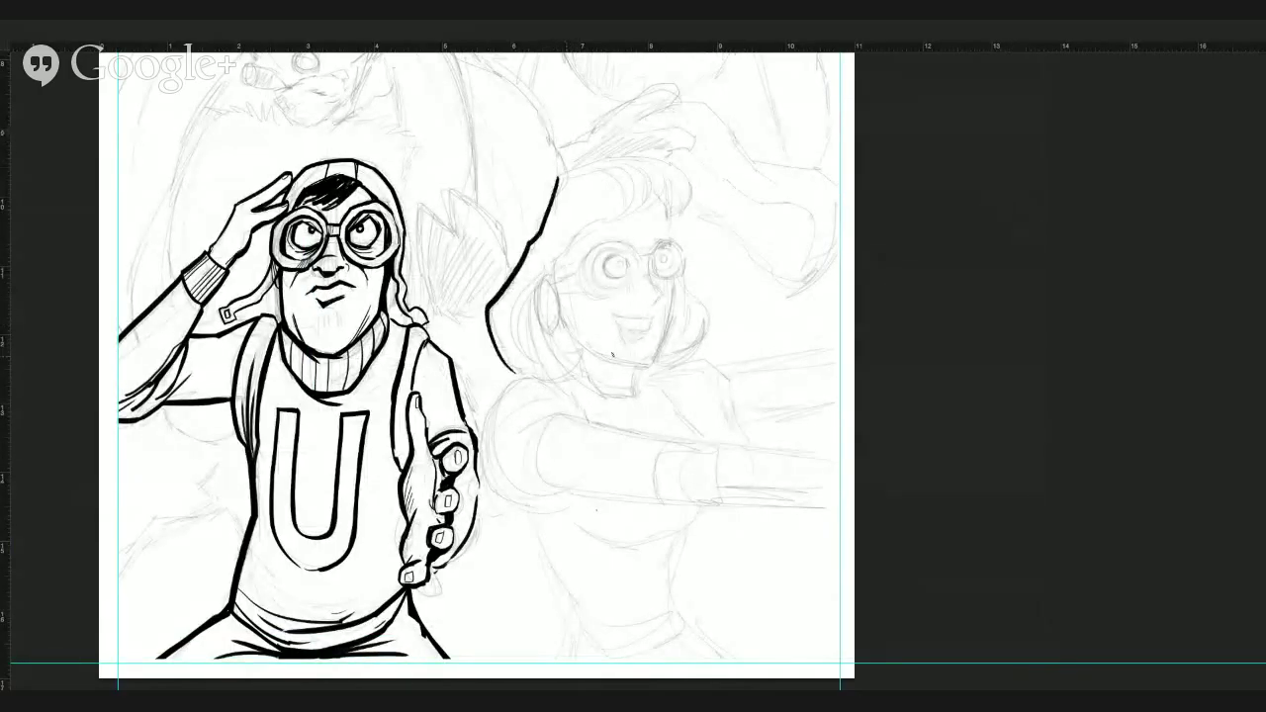
mouse_move(557, 178)
mouse_down()
mouse_move(691, 126)
mouse_move(621, 158)
mouse_move(687, 171)
mouse_move(688, 184)
mouse_move(680, 161)
mouse_move(695, 181)
mouse_move(687, 210)
mouse_move(657, 170)
mouse_up()
mouse_move(661, 221)
mouse_down()
mouse_move(672, 197)
mouse_move(634, 160)
mouse_move(655, 216)
mouse_move(671, 215)
mouse_up()
drag(565, 231, 649, 207)
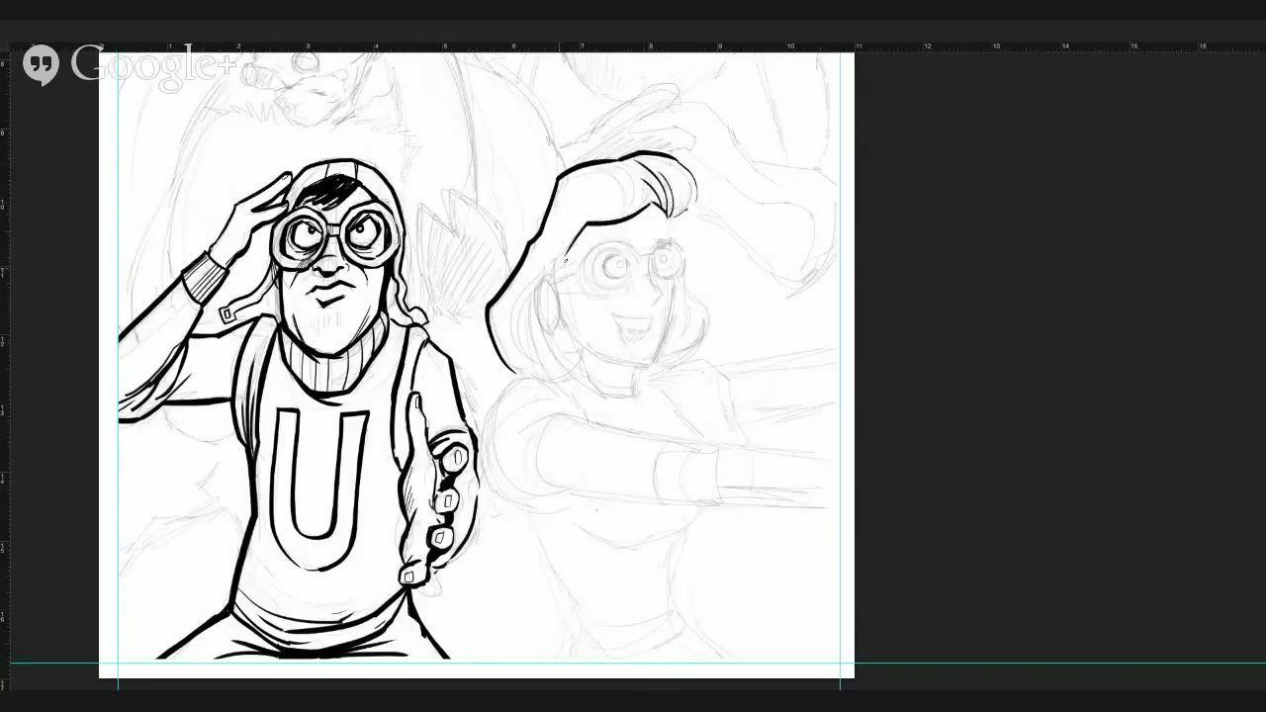
drag(562, 248, 566, 268)
drag(682, 185, 670, 216)
Ink the dark hair strands behind the woman's ear and outline the ear.
mouse_move(561, 246)
mouse_down()
mouse_move(565, 268)
mouse_move(521, 356)
mouse_up()
drag(548, 286, 530, 360)
mouse_move(550, 291)
mouse_down()
mouse_move(536, 334)
mouse_move(545, 327)
mouse_up()
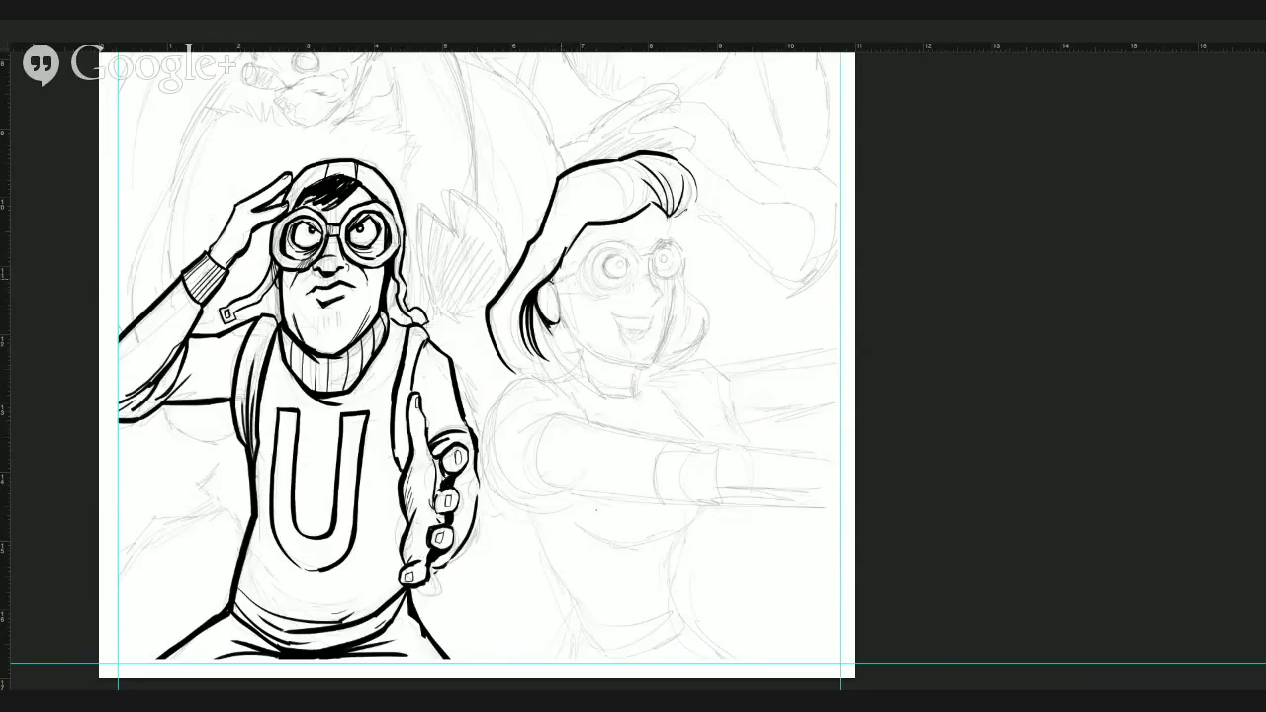
mouse_move(553, 281)
mouse_down()
mouse_move(577, 271)
mouse_move(582, 286)
mouse_move(544, 318)
mouse_move(546, 289)
mouse_move(550, 314)
mouse_up()
Ink the woman's jawline from the ear around the chin and up the far cheek.
drag(556, 318, 621, 362)
key(ctrl+z)
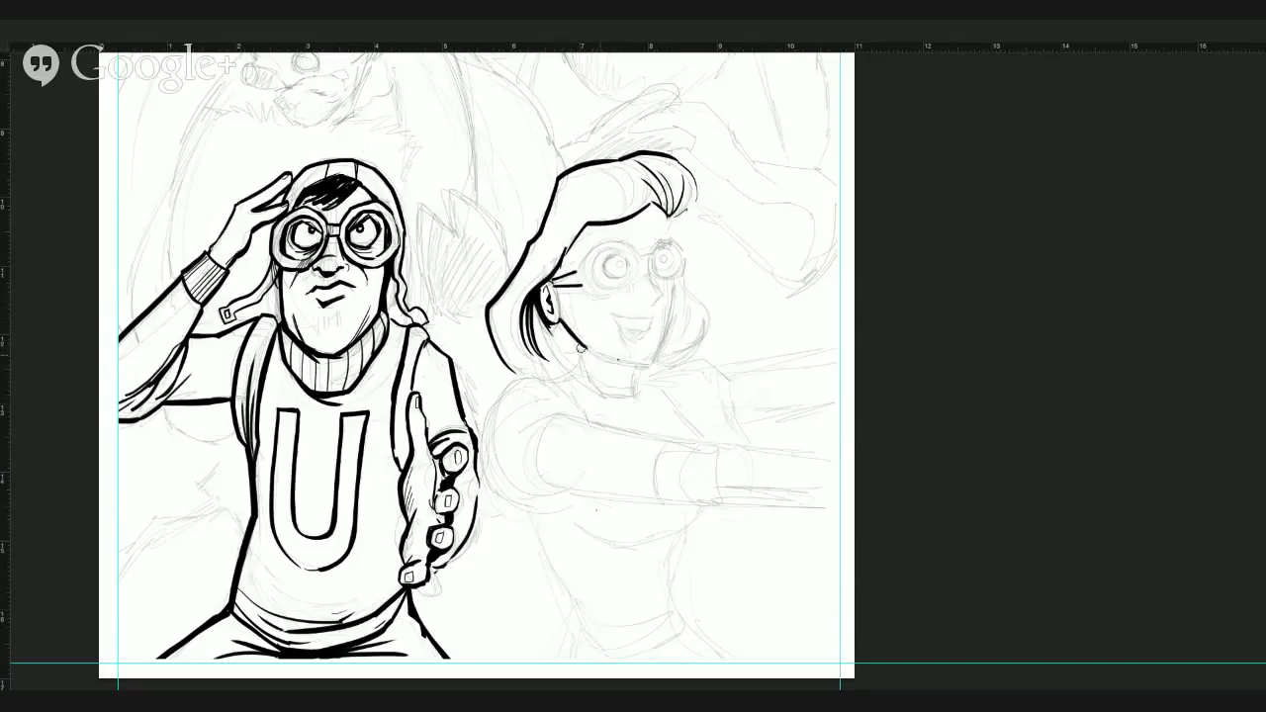
drag(579, 343, 652, 365)
drag(673, 281, 650, 366)
Fill in dark strands below the woman's ear, close the hair's lower edge, and ink her forehead's far side.
drag(550, 327, 540, 362)
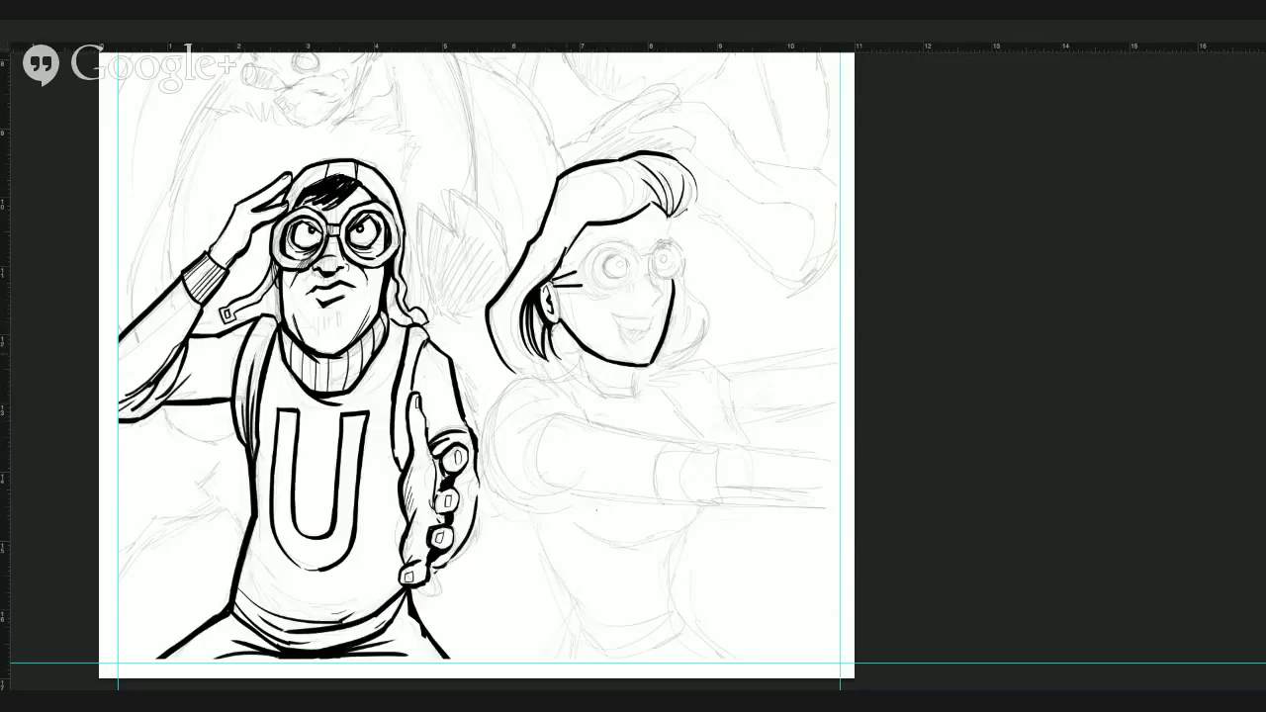
mouse_move(542, 310)
mouse_down()
mouse_move(536, 354)
mouse_move(556, 362)
mouse_move(562, 344)
mouse_move(546, 376)
mouse_move(573, 368)
mouse_move(566, 336)
mouse_up()
drag(568, 351, 561, 327)
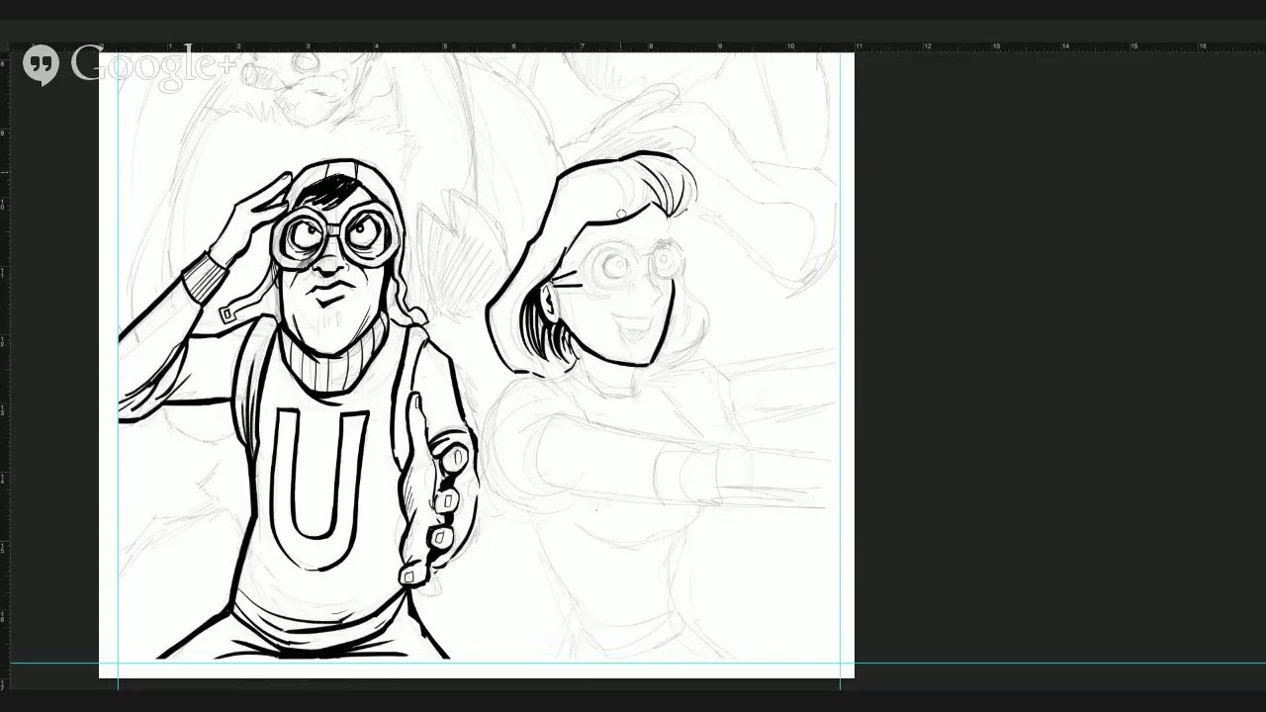
drag(584, 225, 494, 329)
drag(530, 290, 508, 365)
mouse_move(665, 210)
mouse_down()
mouse_move(671, 237)
mouse_move(673, 217)
mouse_up()
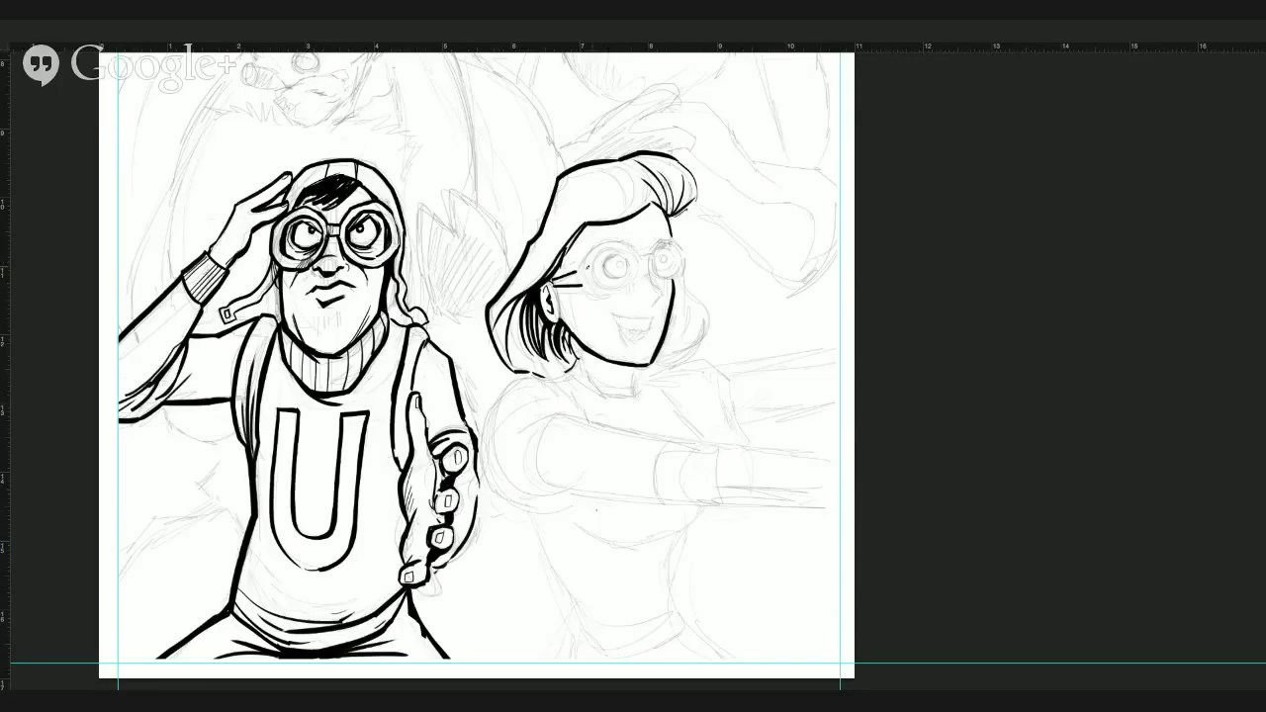
Ink the woman's round glasses with bridge and temple arm, and mark her nose.
mouse_move(581, 269)
mouse_down()
mouse_move(599, 243)
mouse_move(621, 238)
mouse_move(638, 257)
mouse_move(676, 237)
mouse_move(678, 282)
mouse_move(590, 294)
mouse_move(627, 294)
mouse_move(644, 268)
mouse_move(661, 273)
mouse_up()
click(650, 293)
click(643, 299)
key(ctrl+z)
drag(662, 282, 657, 296)
mouse_move(607, 249)
mouse_down()
mouse_move(593, 278)
mouse_move(614, 287)
mouse_move(660, 249)
mouse_move(671, 276)
mouse_move(679, 259)
mouse_move(661, 247)
mouse_move(674, 243)
mouse_move(682, 264)
mouse_up()
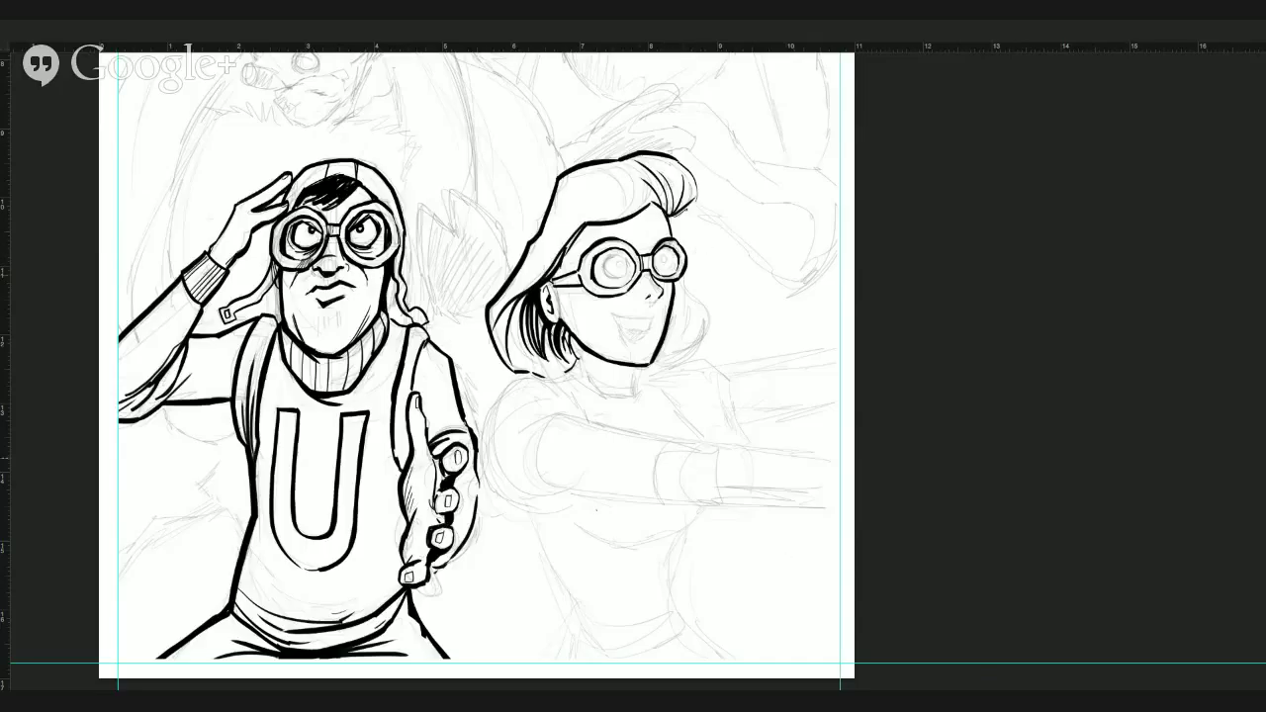
Ink the woman's wide eyes and pupils inside both lenses of her glasses.
mouse_move(625, 259)
mouse_down()
mouse_move(605, 266)
mouse_move(617, 278)
mouse_move(625, 259)
mouse_move(600, 266)
mouse_move(613, 253)
mouse_move(670, 251)
mouse_move(671, 263)
mouse_move(678, 247)
mouse_move(671, 265)
mouse_up()
key(ctrl+alt+z)
key(ctrl+alt+z)
key(ctrl+alt+z)
drag(659, 257, 669, 263)
drag(659, 257, 670, 255)
drag(664, 258, 664, 259)
Add flowing strand lines through the woman's fringe and down the near side of her hair.
drag(631, 184, 591, 222)
mouse_move(648, 186)
mouse_down()
mouse_move(643, 168)
mouse_move(671, 198)
mouse_move(680, 186)
mouse_move(623, 217)
mouse_up()
mouse_move(666, 176)
mouse_down()
mouse_move(640, 212)
mouse_move(688, 196)
mouse_up()
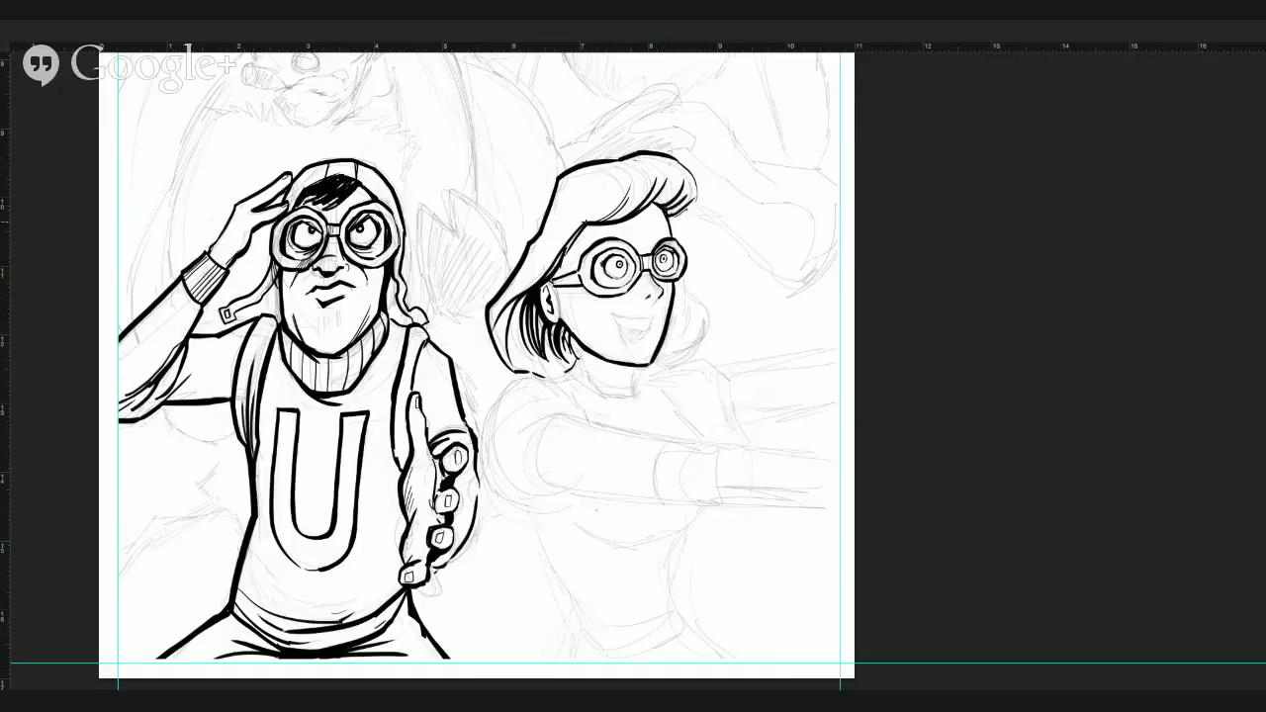
drag(583, 221, 502, 299)
Ink the curl of hair on the far side of the woman's face and outline her neck.
mouse_move(674, 283)
mouse_down()
mouse_move(712, 336)
mouse_move(698, 356)
mouse_move(678, 310)
mouse_move(692, 358)
mouse_up()
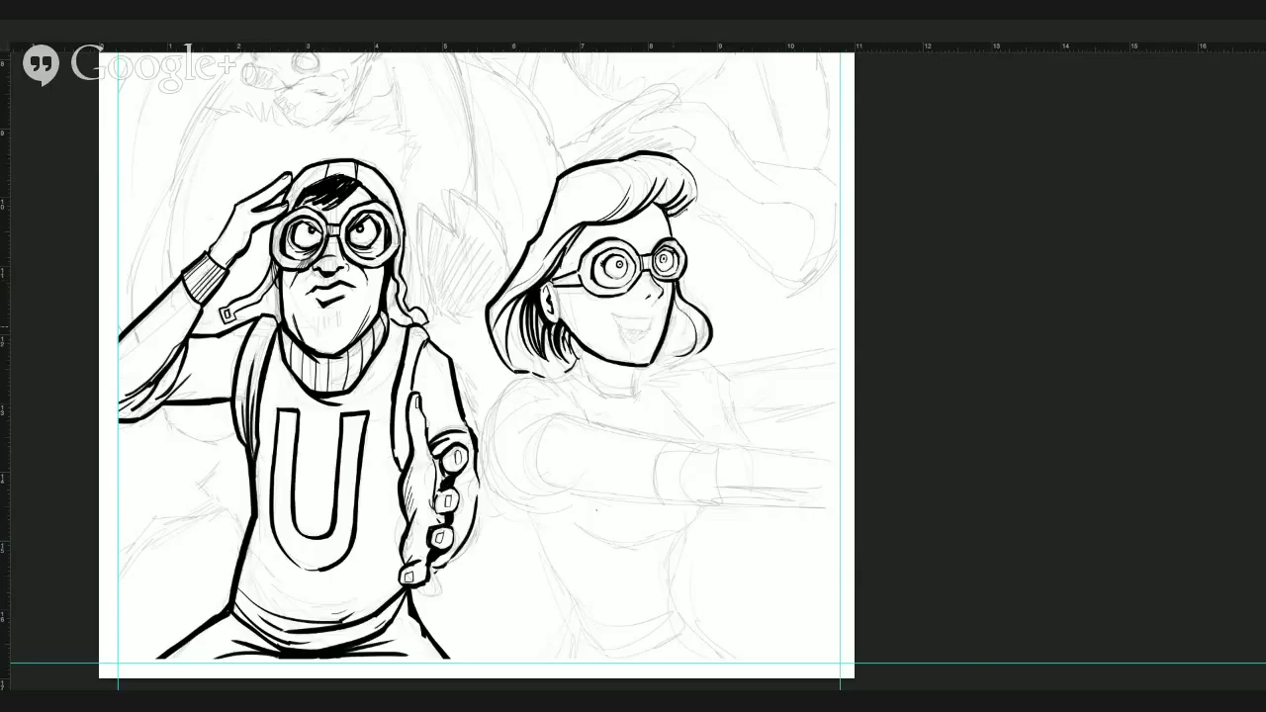
mouse_move(677, 304)
mouse_down()
mouse_move(667, 351)
mouse_move(632, 399)
mouse_up()
drag(572, 336, 580, 360)
mouse_move(572, 358)
mouse_down()
mouse_move(593, 401)
mouse_move(633, 400)
mouse_up()
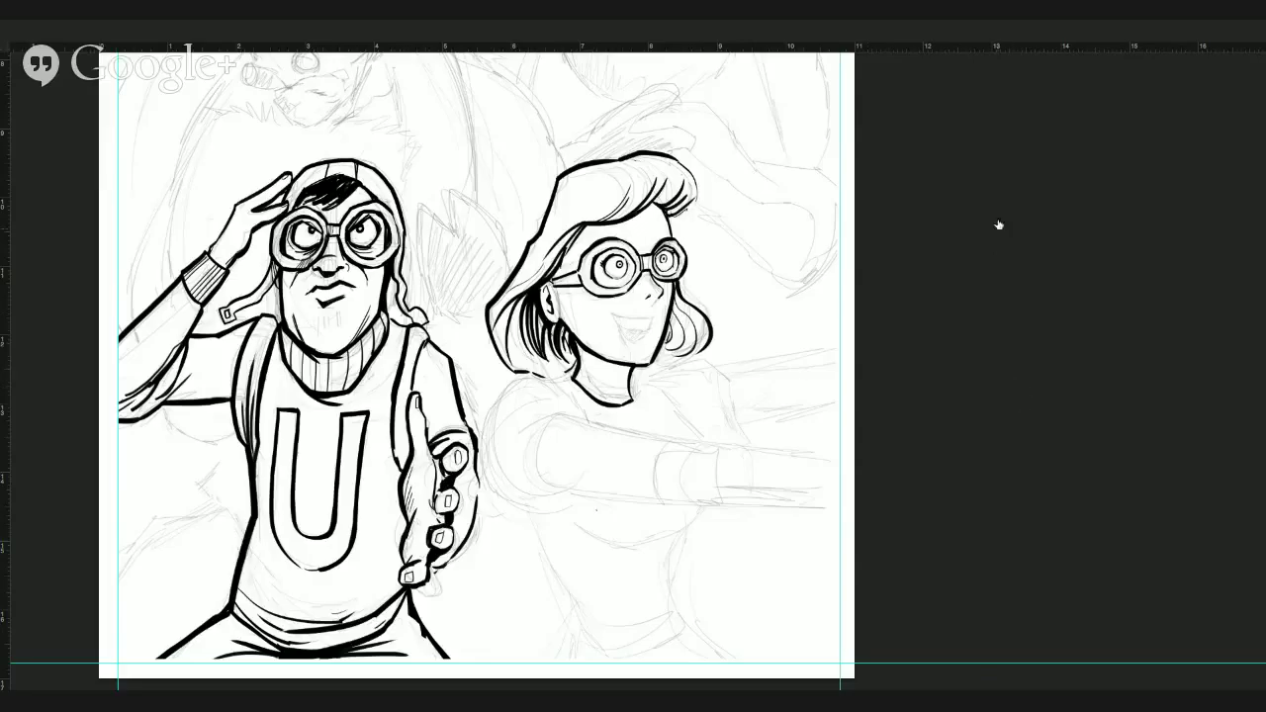
Ink the woman's open smiling mouth and add more strands to the top of her hair.
mouse_move(611, 313)
mouse_down()
mouse_move(652, 314)
mouse_move(621, 328)
mouse_move(632, 344)
mouse_move(647, 330)
mouse_move(630, 342)
mouse_up()
key(ctrl+z)
drag(609, 174, 601, 219)
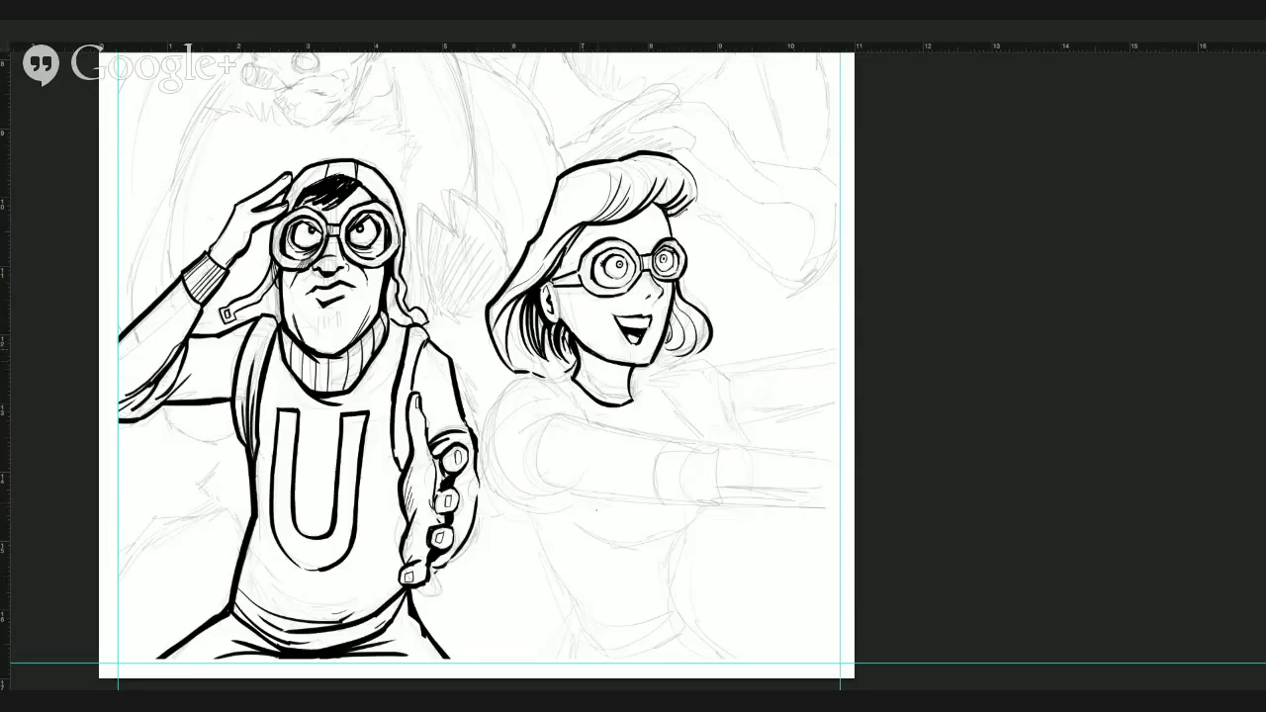
Ink the woman's ribbed collar, her rounded near sleeve, and the underside of her outstretched near arm.
mouse_move(593, 360)
mouse_down()
mouse_move(593, 397)
mouse_move(619, 402)
mouse_up()
mouse_move(578, 362)
mouse_down()
mouse_move(510, 380)
mouse_move(479, 441)
mouse_move(494, 484)
mouse_move(523, 504)
mouse_move(574, 490)
mouse_up()
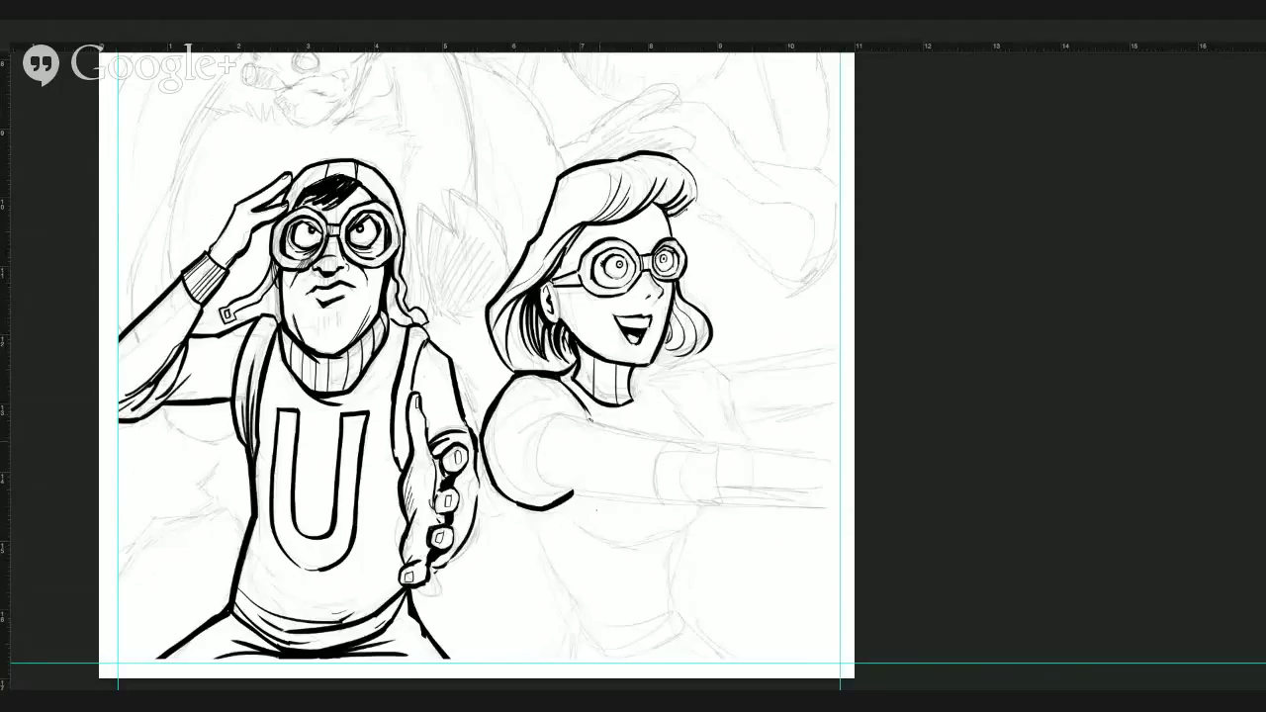
mouse_move(586, 416)
mouse_down()
mouse_move(562, 413)
mouse_move(542, 475)
mouse_up()
drag(556, 416, 549, 487)
drag(546, 484, 817, 496)
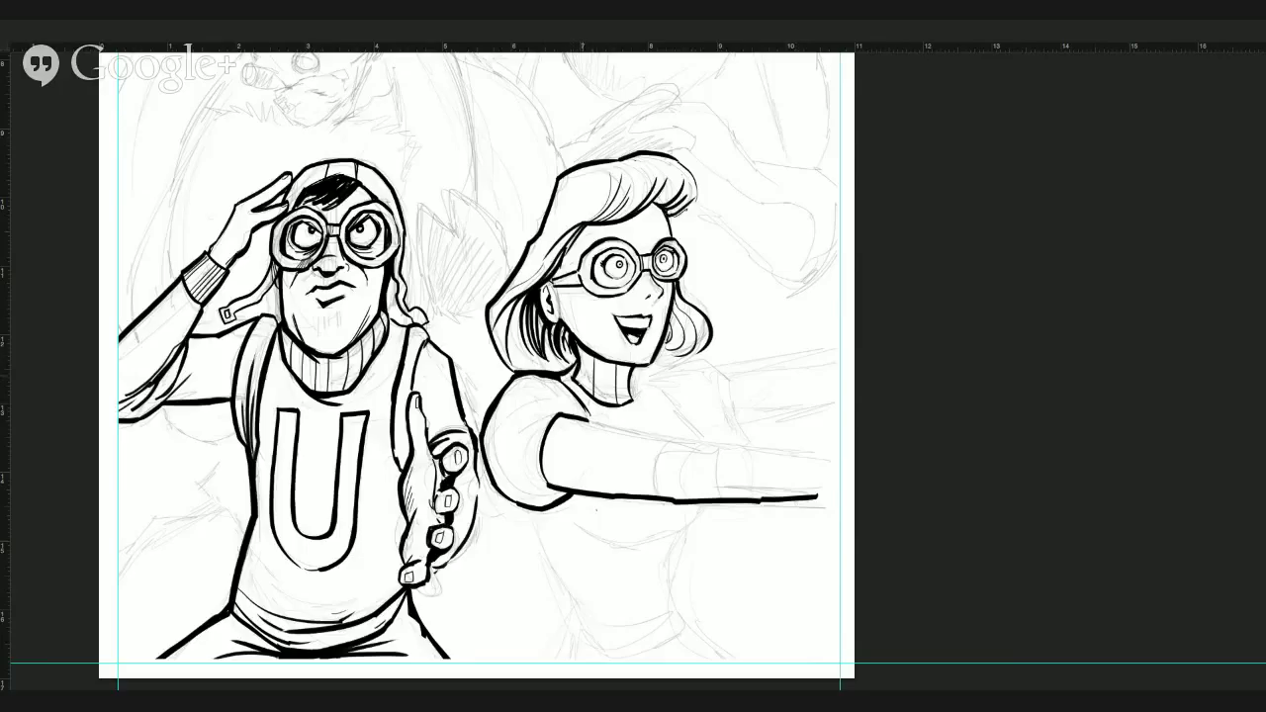
Ink the woman's vest lines, far shoulder, and both edges of her far arm reaching to the page edge.
mouse_move(575, 377)
mouse_down()
mouse_move(625, 429)
mouse_move(664, 433)
mouse_up()
mouse_move(630, 389)
mouse_down()
mouse_move(638, 401)
mouse_move(646, 379)
mouse_move(703, 435)
mouse_up()
mouse_move(642, 378)
mouse_down()
mouse_move(717, 367)
mouse_move(741, 437)
mouse_up()
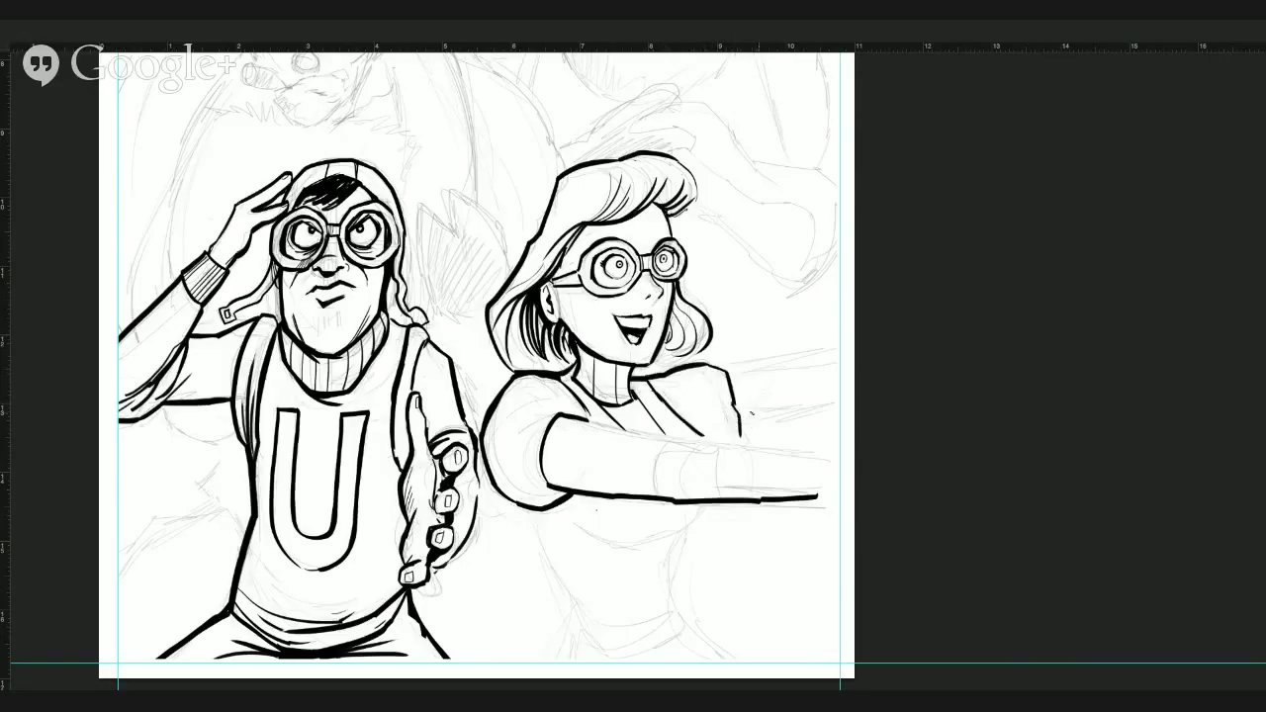
drag(728, 372, 837, 348)
drag(740, 424, 876, 390)
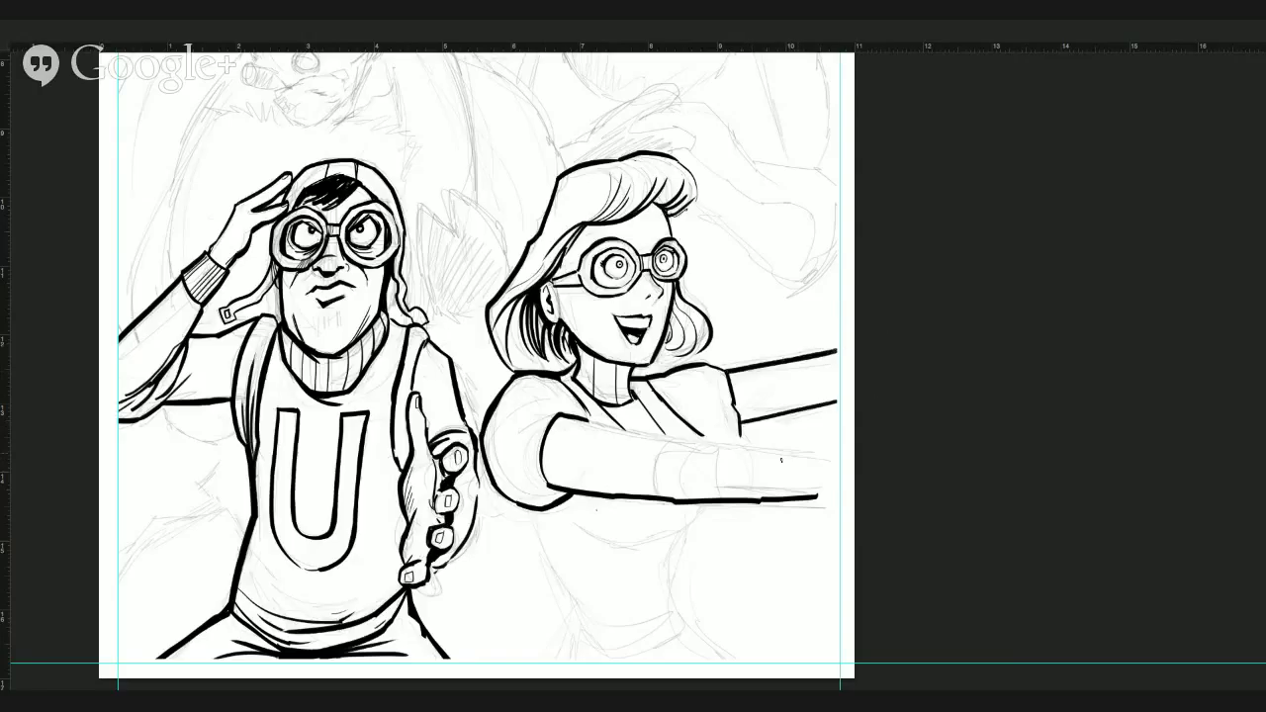
Ink the upper edge and cuff line of the woman's near arm and extend its underside to the page edge.
mouse_move(762, 497)
mouse_down()
mouse_move(760, 446)
mouse_move(762, 494)
mouse_up()
mouse_move(580, 420)
mouse_down()
mouse_move(698, 445)
mouse_move(989, 446)
mouse_up()
mouse_move(809, 497)
mouse_down()
mouse_move(841, 496)
mouse_move(768, 498)
mouse_move(836, 489)
mouse_up()
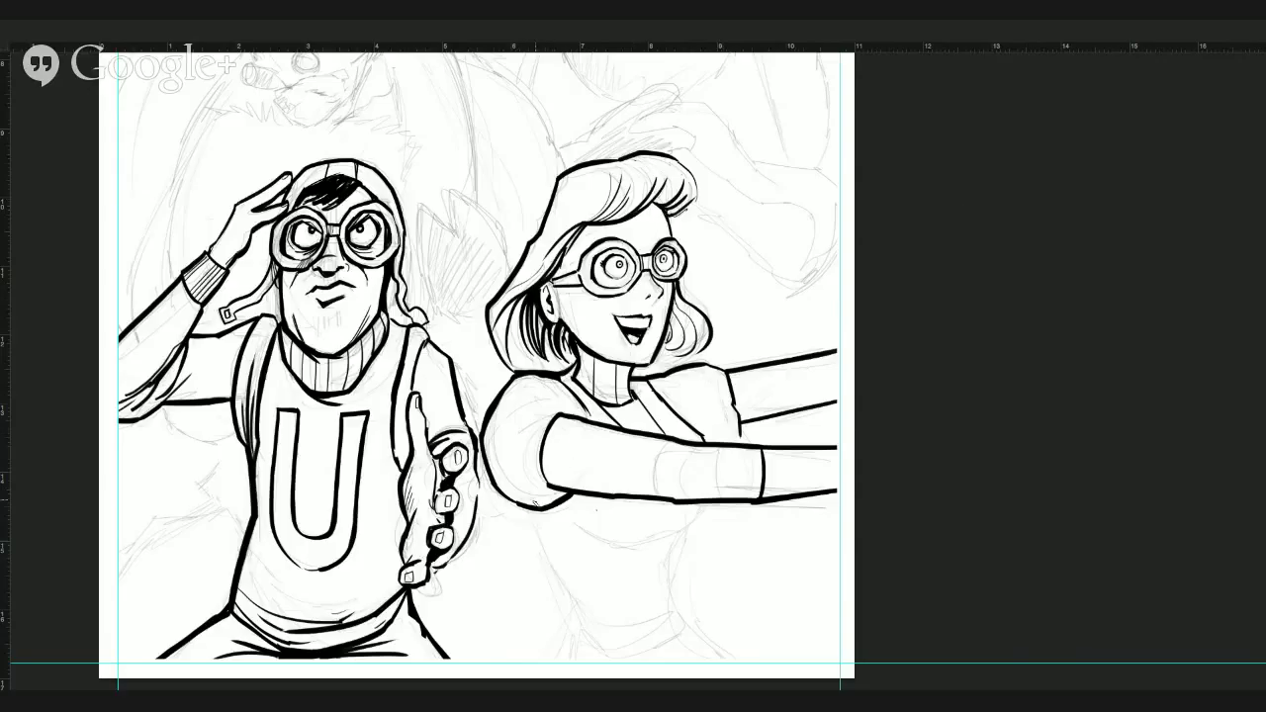
Ink the woman's torso with her back contour, the curve under the bust, and the front waist and hip.
mouse_move(516, 506)
mouse_down()
mouse_move(577, 592)
mouse_move(589, 657)
mouse_up()
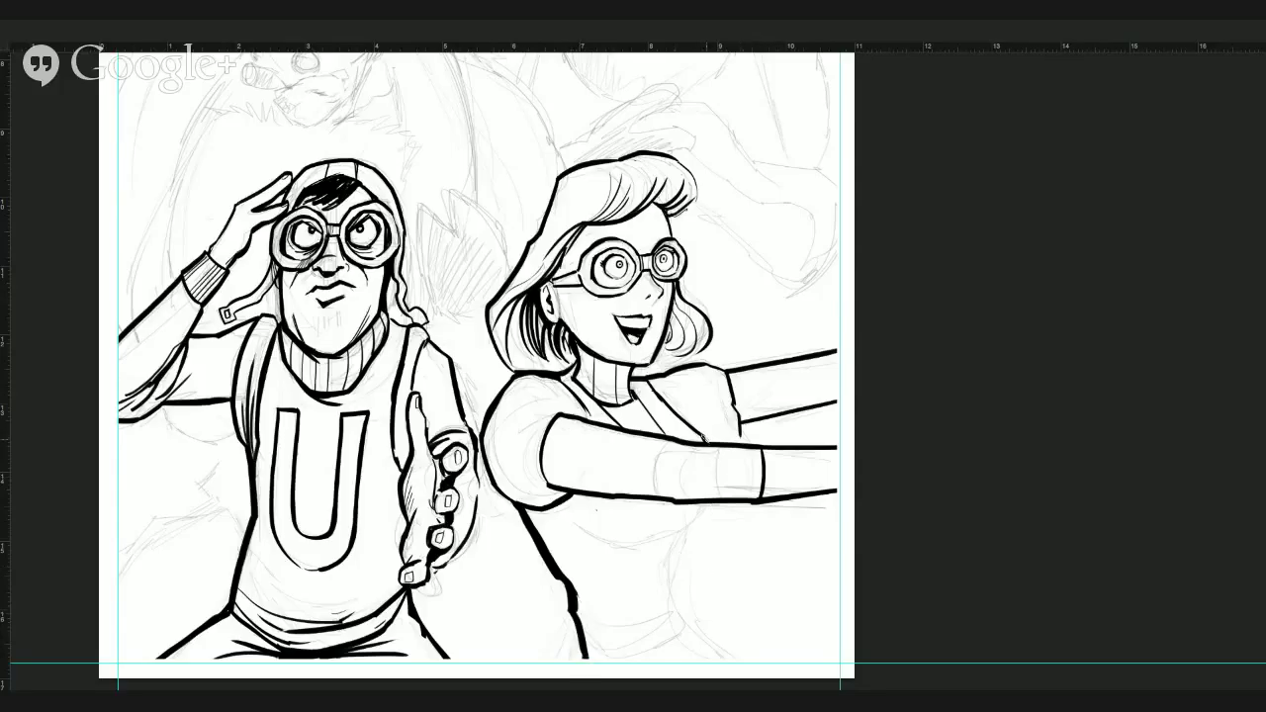
mouse_move(710, 506)
mouse_down()
mouse_move(648, 545)
mouse_move(578, 529)
mouse_up()
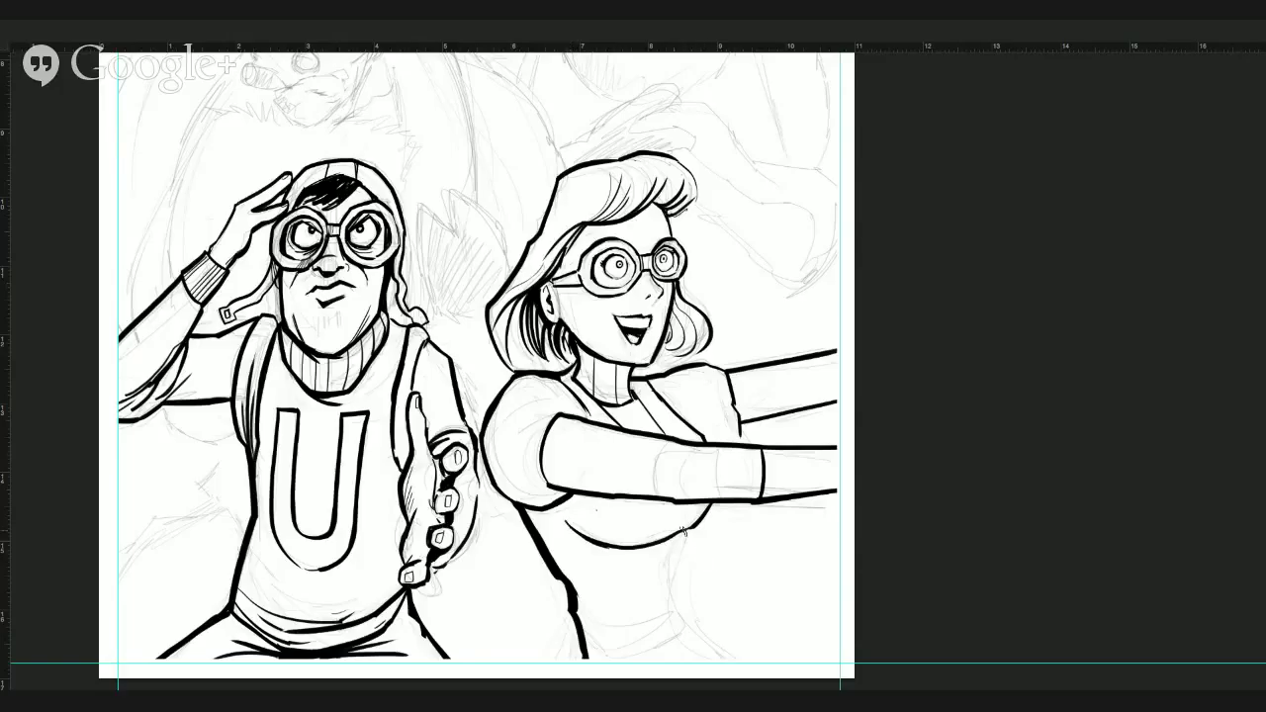
mouse_move(683, 530)
mouse_down()
mouse_move(673, 600)
mouse_move(722, 658)
mouse_up()
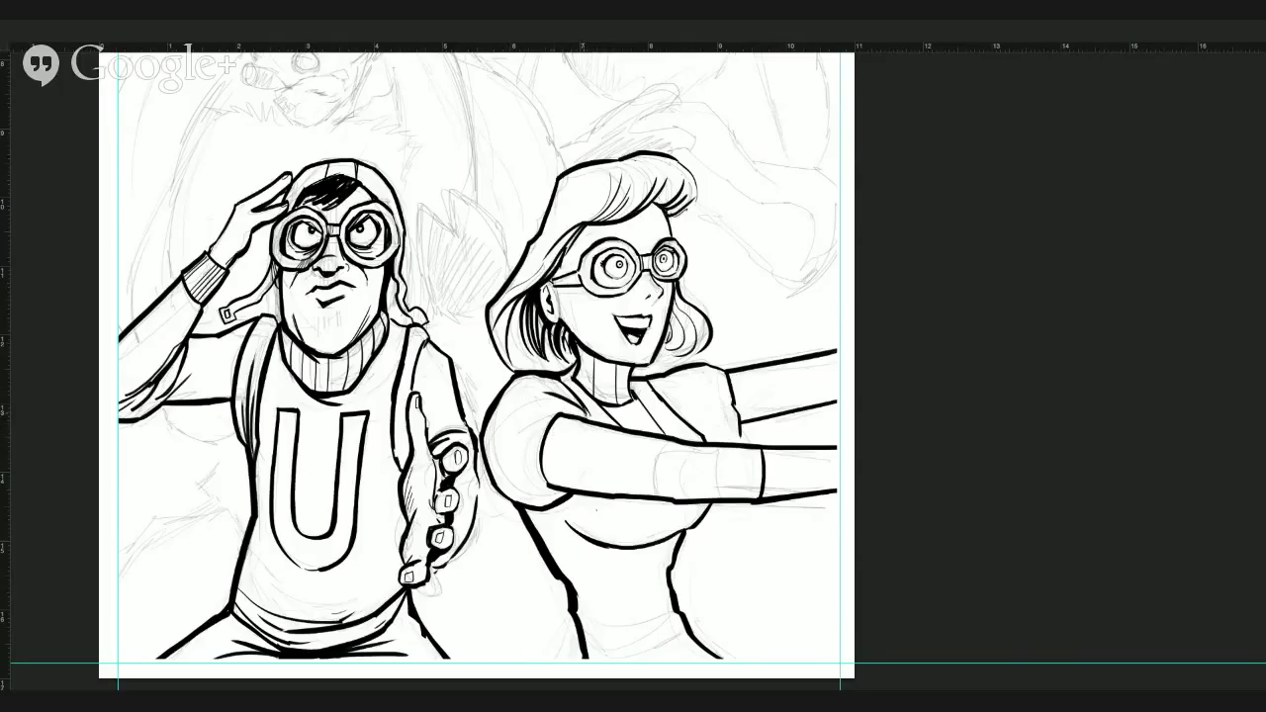
Add fold lines to the woman's shoulder and midriff, and ink the waistband across her hips.
drag(584, 411, 509, 414)
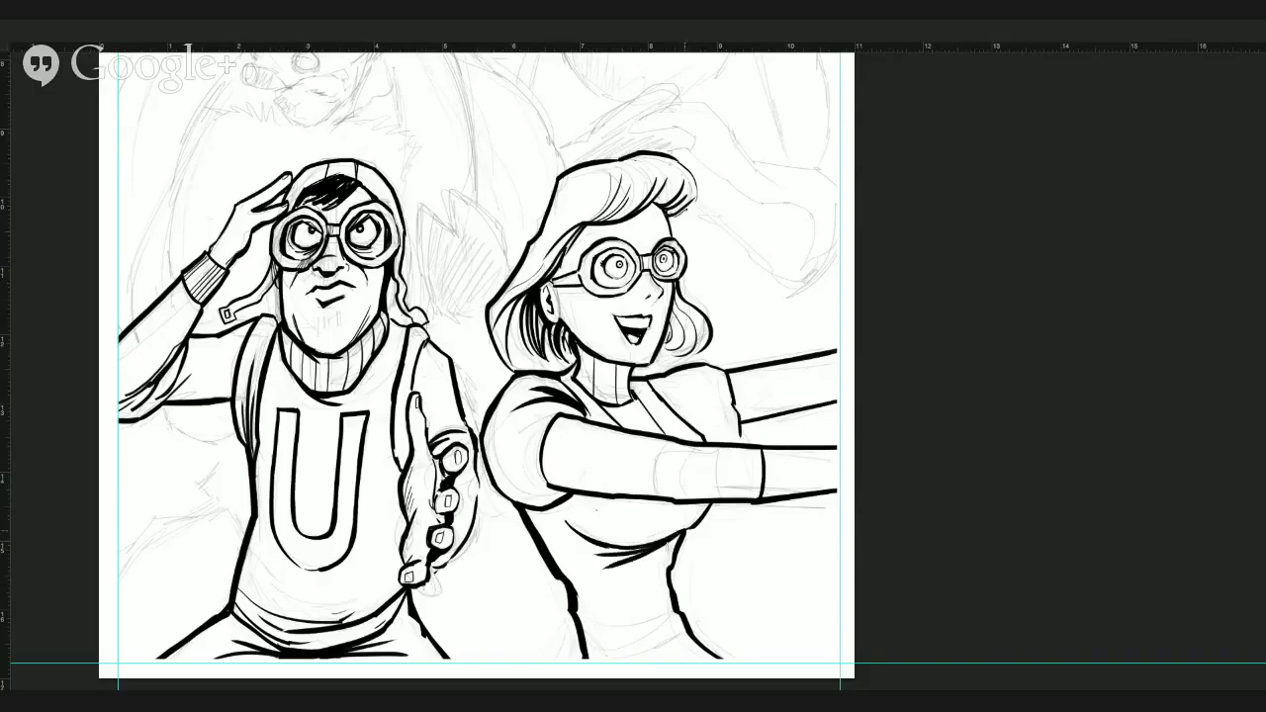
drag(603, 625, 678, 605)
mouse_move(607, 657)
mouse_down()
mouse_move(642, 650)
mouse_move(685, 633)
mouse_up()
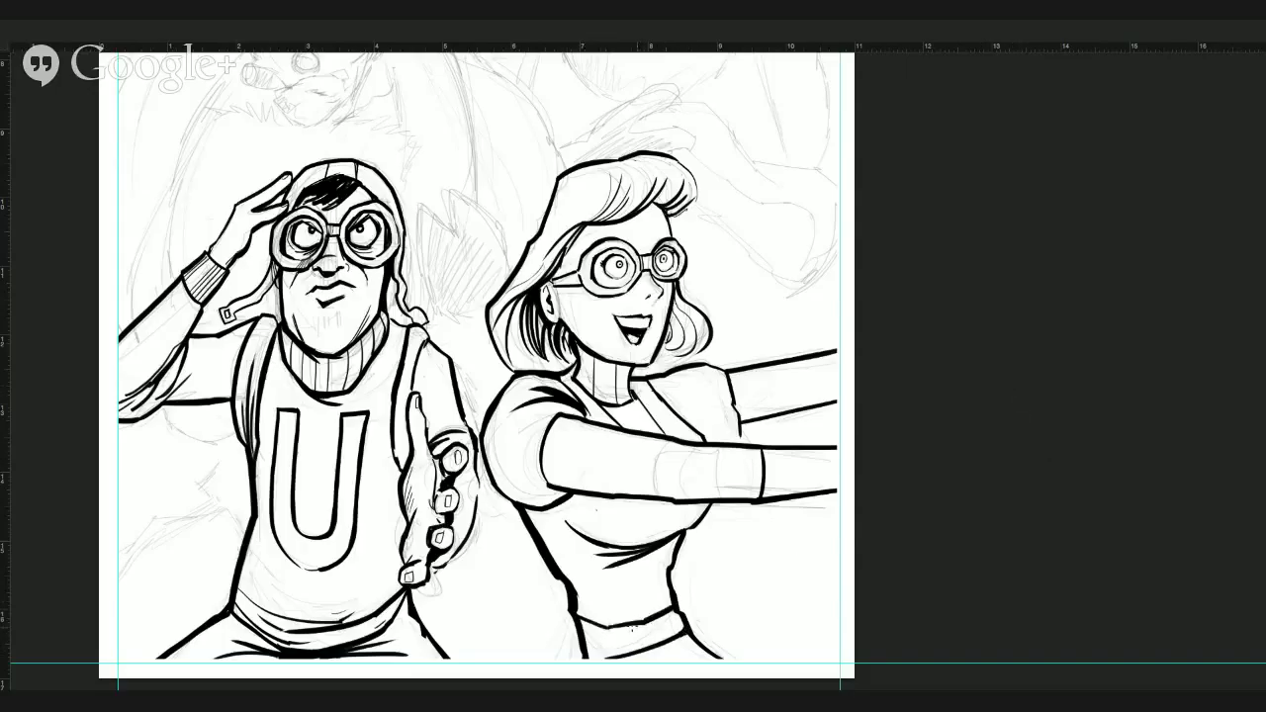
Double the cuff line on the woman's near arm and ink dark fold lines radiating across her far shoulder.
mouse_move(769, 496)
mouse_down()
mouse_move(765, 446)
mouse_move(758, 494)
mouse_move(790, 493)
mouse_up()
drag(737, 438, 706, 395)
drag(701, 392, 705, 433)
drag(706, 385, 725, 442)
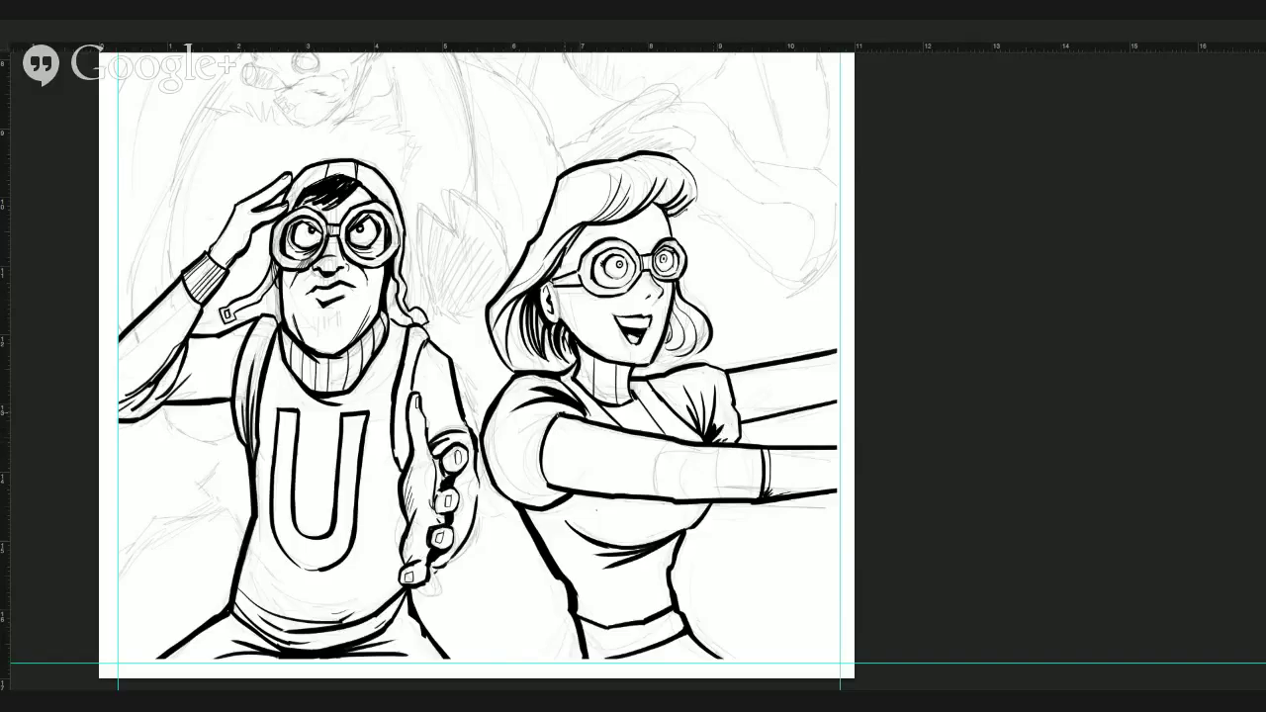
Ink curved shading lines inside the hem of the woman's near sleeve, down to its lower corner.
mouse_move(562, 413)
mouse_down()
mouse_move(535, 450)
mouse_move(546, 491)
mouse_move(544, 465)
mouse_up()
drag(544, 420, 535, 496)
drag(558, 487, 547, 498)
mouse_move(553, 496)
mouse_down()
mouse_move(536, 504)
mouse_move(547, 502)
mouse_up()
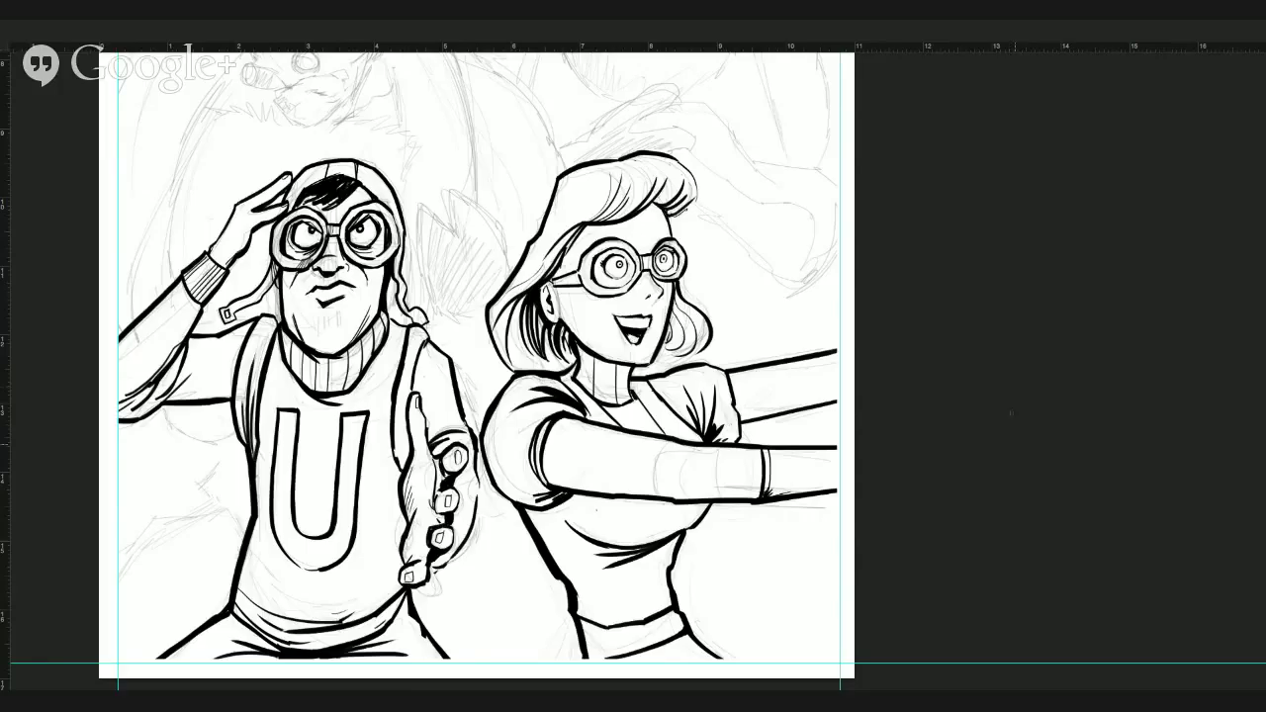
Hide the pencil sketch, then add small shading lines at the woman's temple and detail her neck and collar.
click(1134, 385)
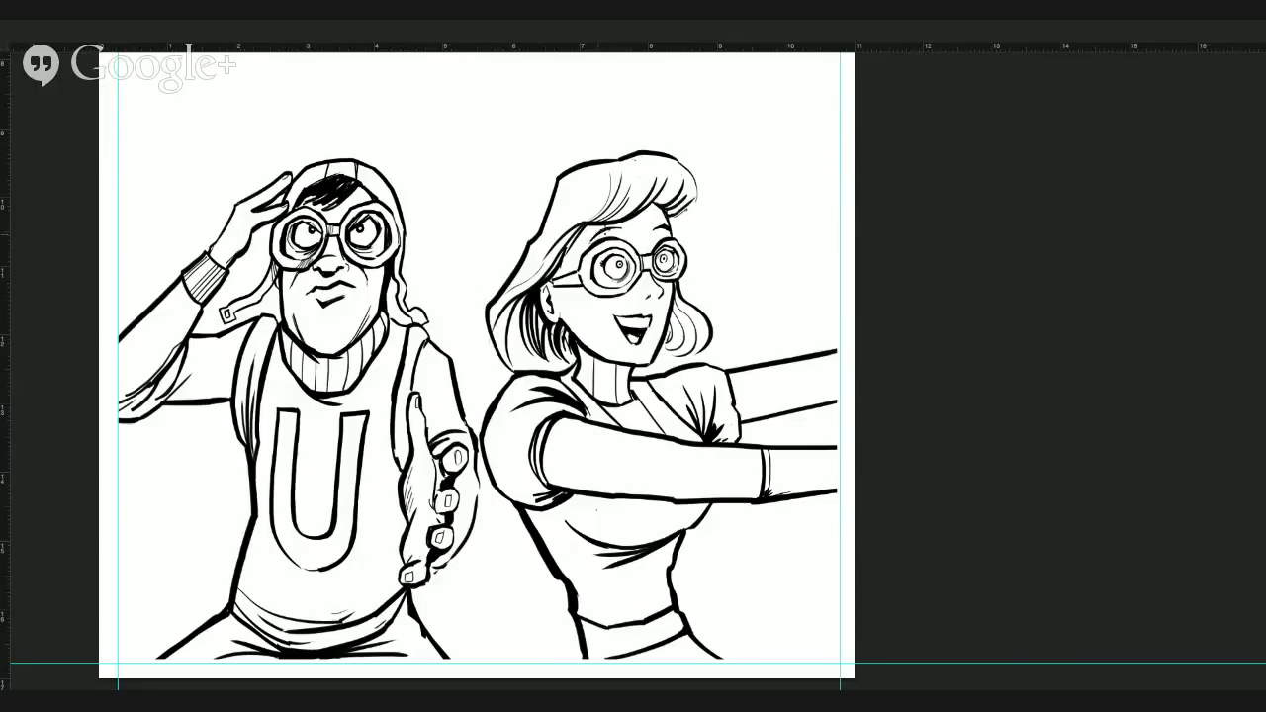
drag(589, 235, 593, 243)
drag(573, 272, 578, 284)
drag(609, 412, 637, 407)
drag(588, 371, 631, 411)
drag(646, 403, 636, 413)
mouse_move(690, 500)
mouse_down()
mouse_move(619, 494)
mouse_move(676, 496)
mouse_move(601, 507)
mouse_move(697, 502)
mouse_up()
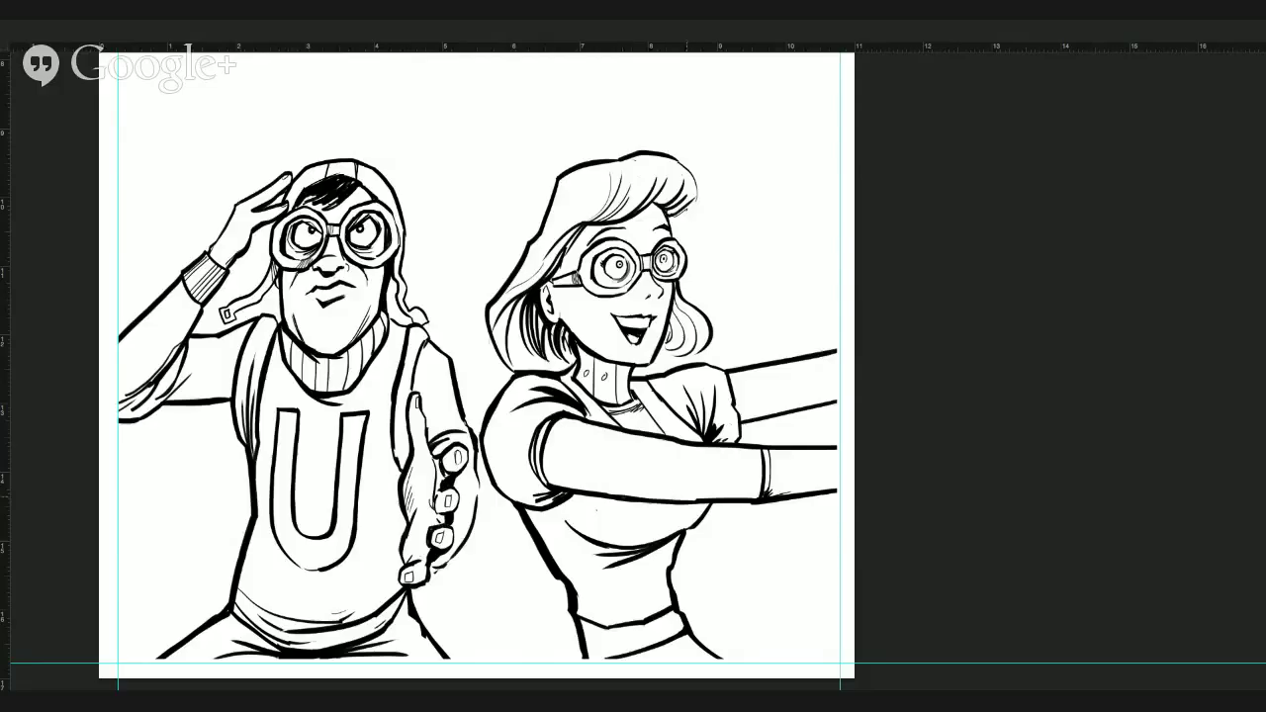
Thicken the underside of the woman's near arm and add thin shading lines to her midriff and bust.
mouse_move(572, 494)
mouse_down()
mouse_move(694, 505)
mouse_move(555, 505)
mouse_move(744, 497)
mouse_up()
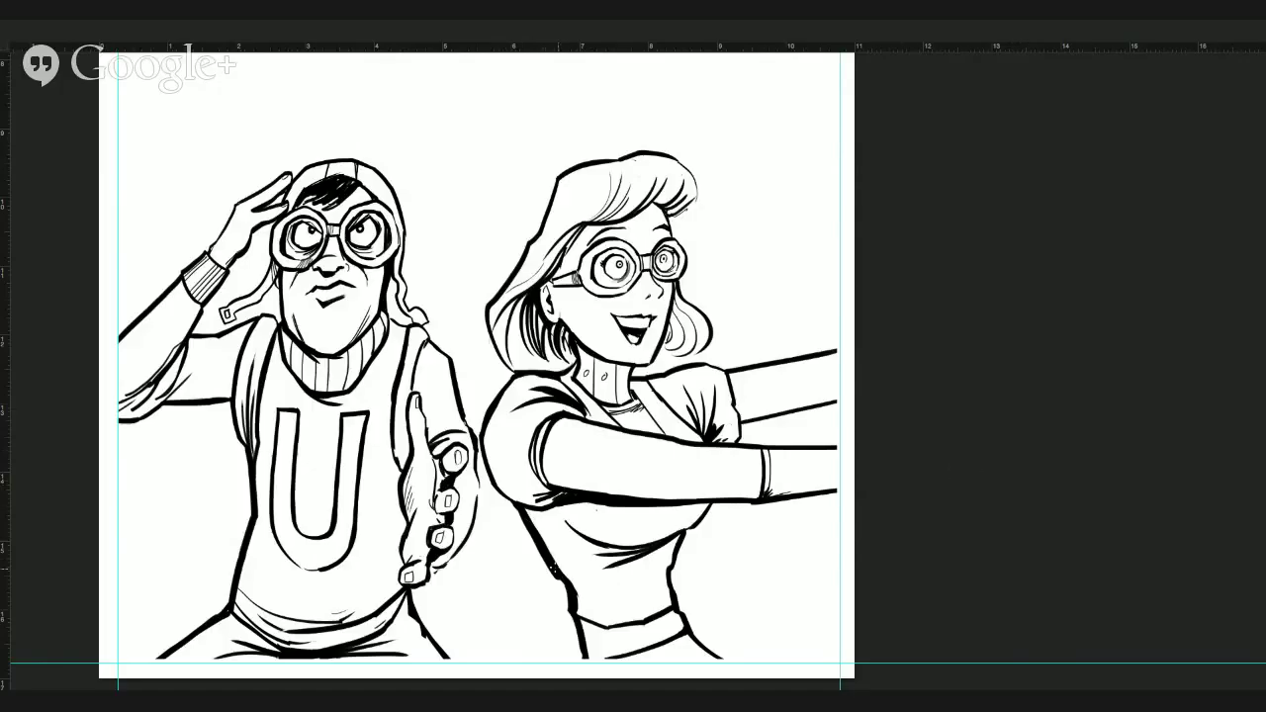
drag(598, 591, 661, 574)
drag(572, 595, 665, 585)
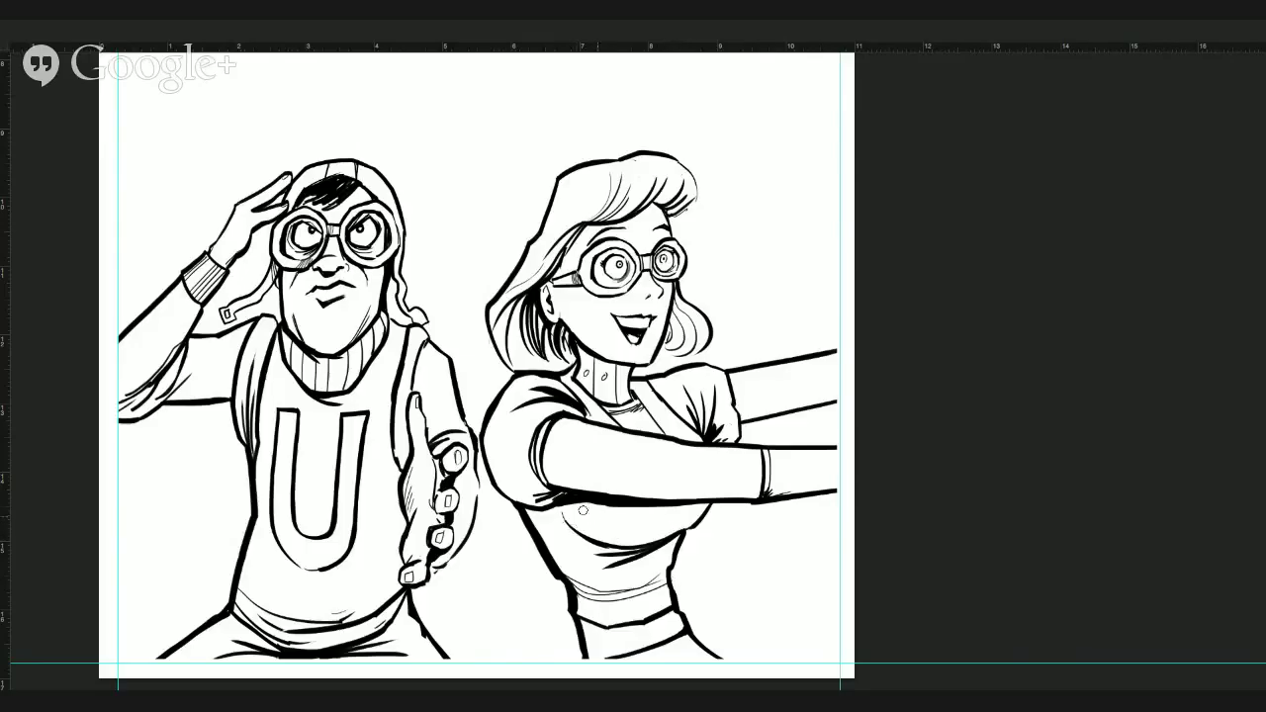
mouse_move(679, 534)
mouse_down()
mouse_move(706, 494)
mouse_move(684, 527)
mouse_up()
drag(704, 506, 689, 525)
drag(708, 506, 693, 524)
Rework the hero's solid black fringe into streaked locks and redraw the side contour of his cap closer to the goggles.
mouse_move(340, 191)
mouse_down()
mouse_move(302, 197)
mouse_move(354, 188)
mouse_move(302, 200)
mouse_up()
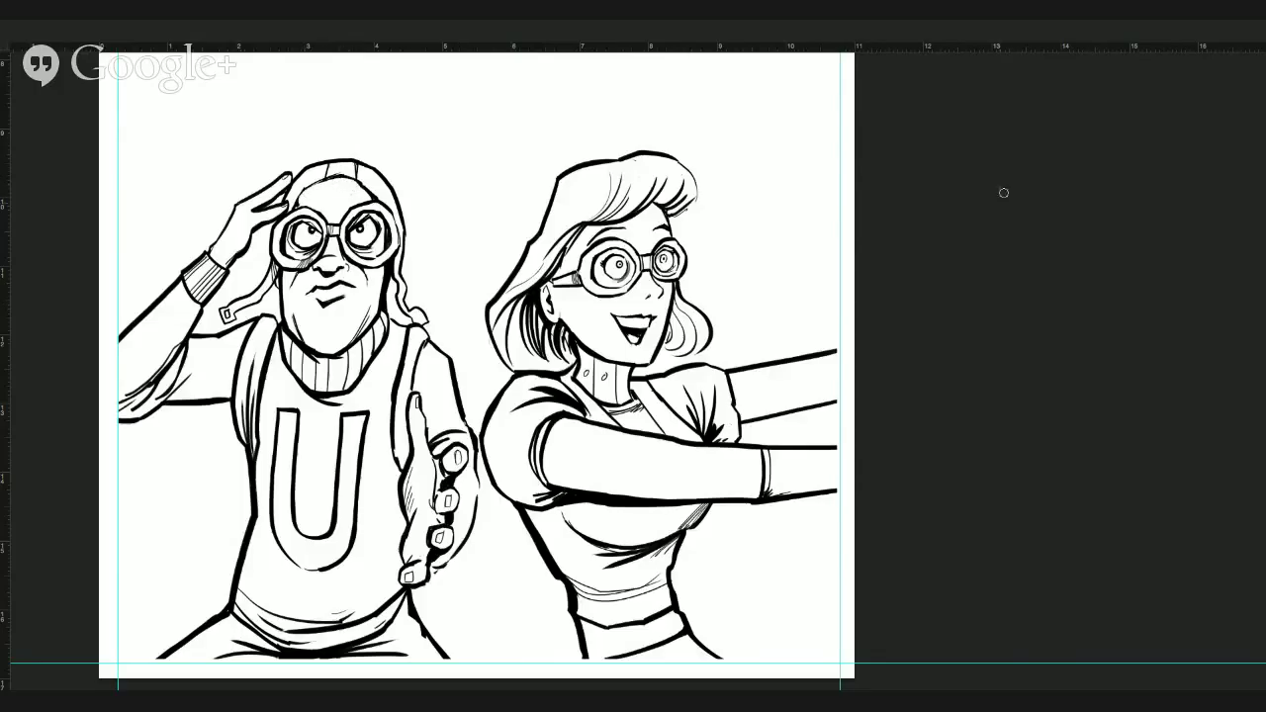
drag(364, 186, 300, 197)
key(ctrl+alt+z)
key(ctrl+alt+z)
key(ctrl+alt+z)
key(ctrl+alt+z)
key(ctrl+alt+z)
key(ctrl+alt+z)
key(ctrl+alt+z)
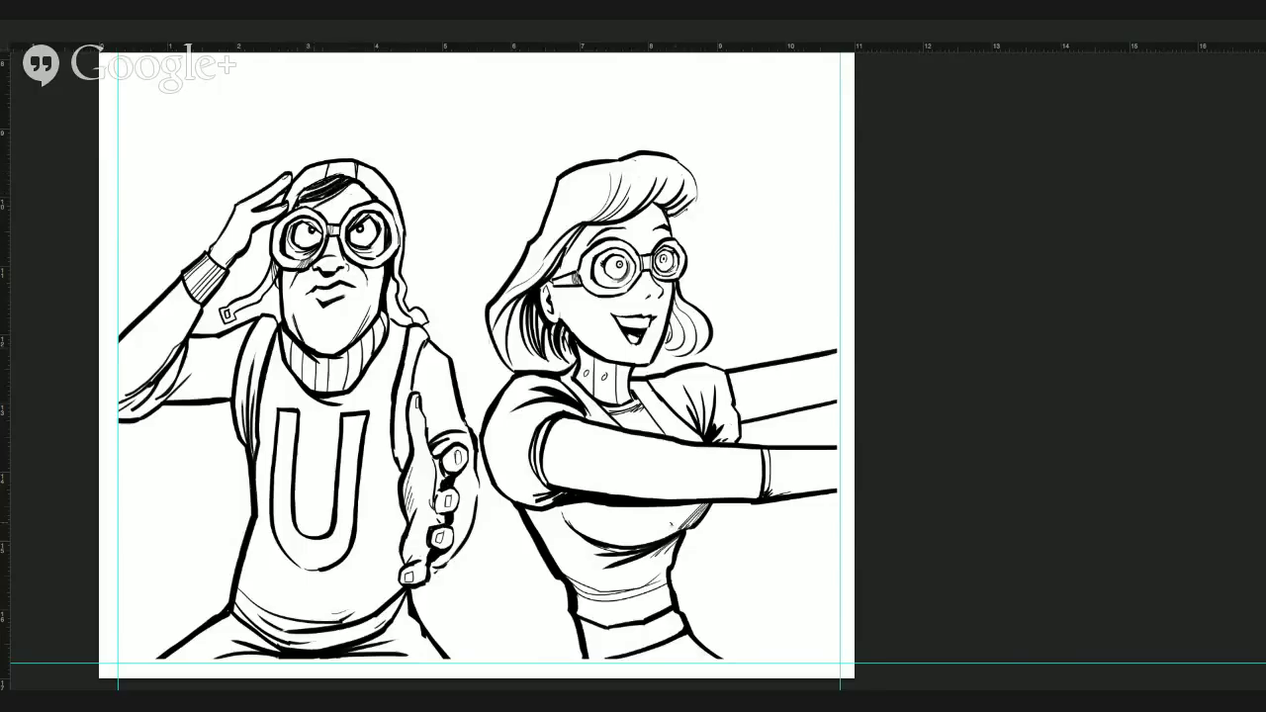
drag(391, 180, 403, 239)
drag(380, 173, 399, 267)
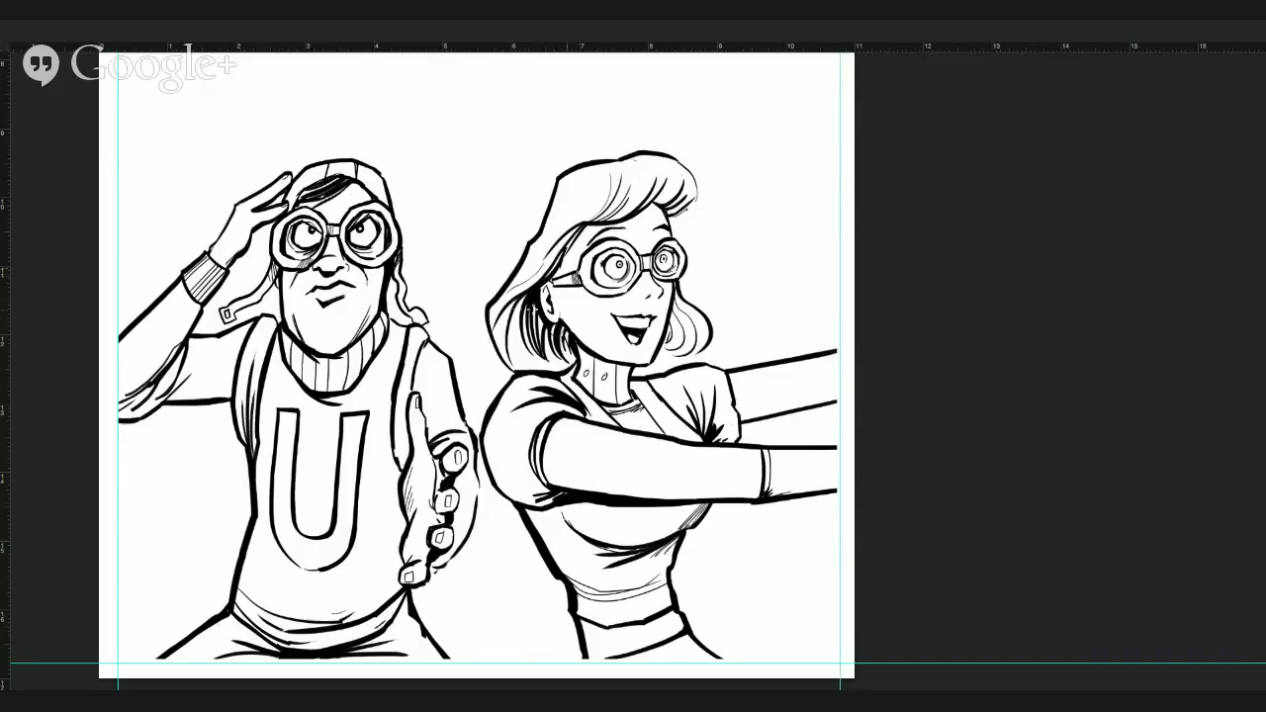
Add fine strand lines to the woman's hair, from the back and crown to the curl beside her cheek.
drag(525, 295, 520, 362)
drag(523, 305, 526, 363)
mouse_move(522, 321)
mouse_down()
mouse_move(528, 365)
mouse_move(564, 366)
mouse_move(498, 287)
mouse_move(524, 247)
mouse_up()
mouse_move(582, 245)
mouse_down()
mouse_move(546, 221)
mouse_move(585, 164)
mouse_up()
drag(645, 218, 617, 150)
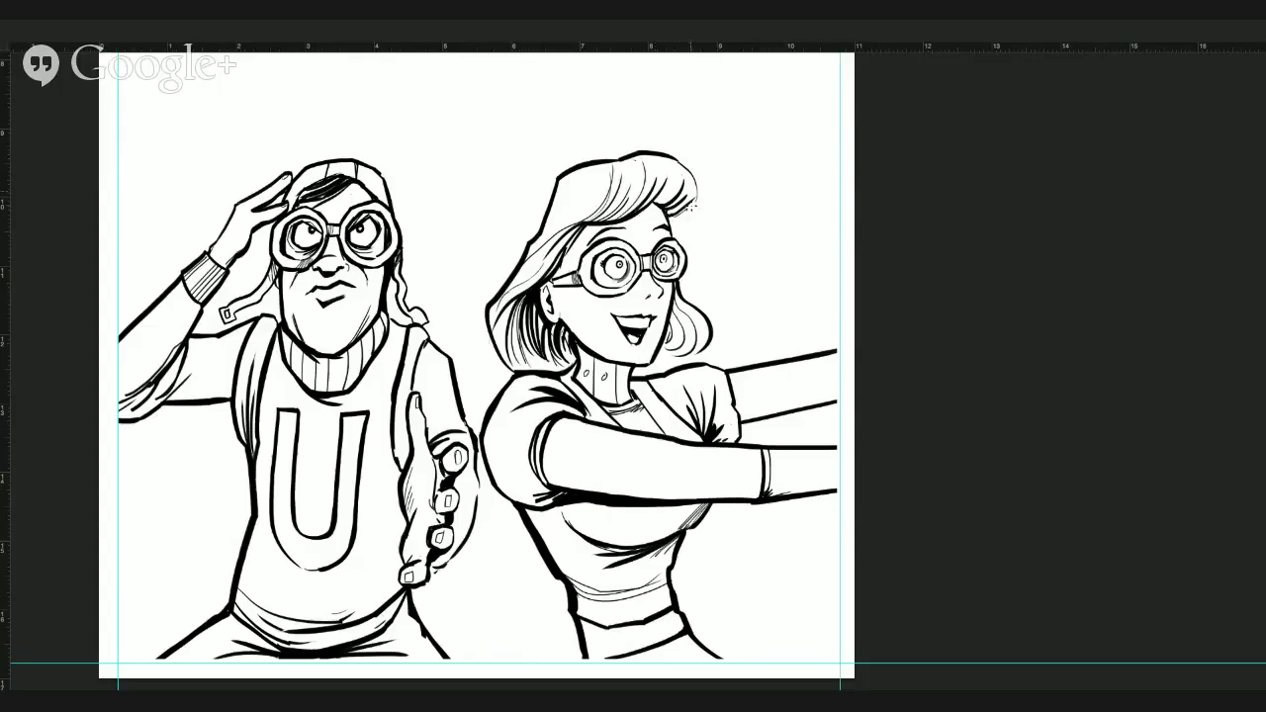
mouse_move(614, 261)
mouse_down()
mouse_move(624, 252)
mouse_move(610, 279)
mouse_move(656, 292)
mouse_move(609, 317)
mouse_up()
mouse_move(638, 362)
mouse_down()
mouse_move(685, 361)
mouse_move(678, 300)
mouse_move(700, 315)
mouse_move(683, 363)
mouse_up()
click(597, 340)
click(602, 343)
click(604, 337)
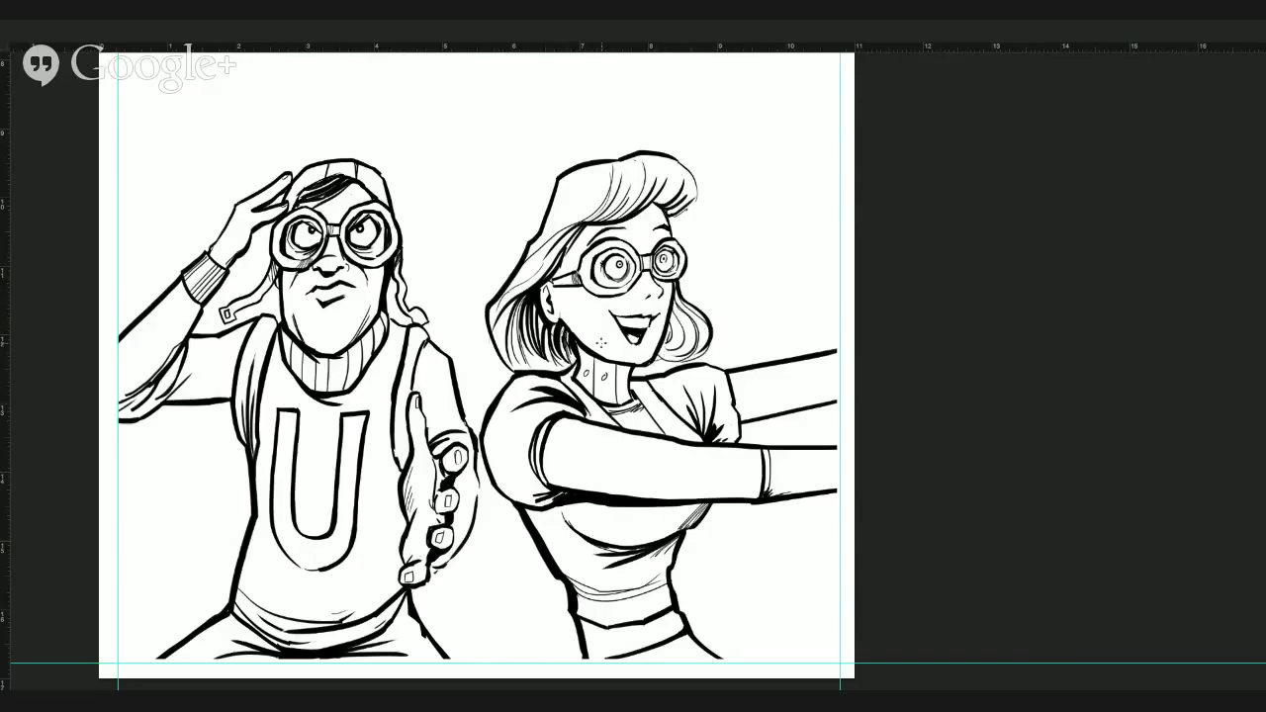
Show the pencil sketch again and ink the bald villain's skull outline, pointed ears, and far cheek.
key(ctrl+0)
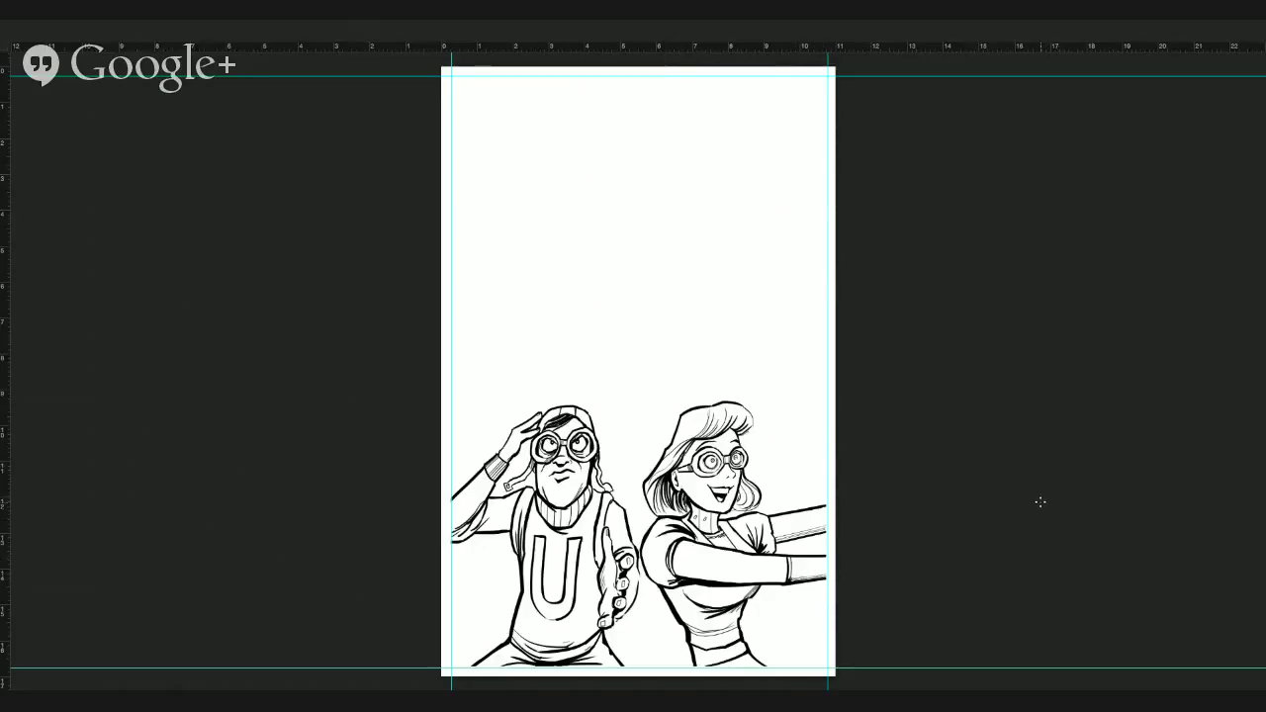
click(1119, 343)
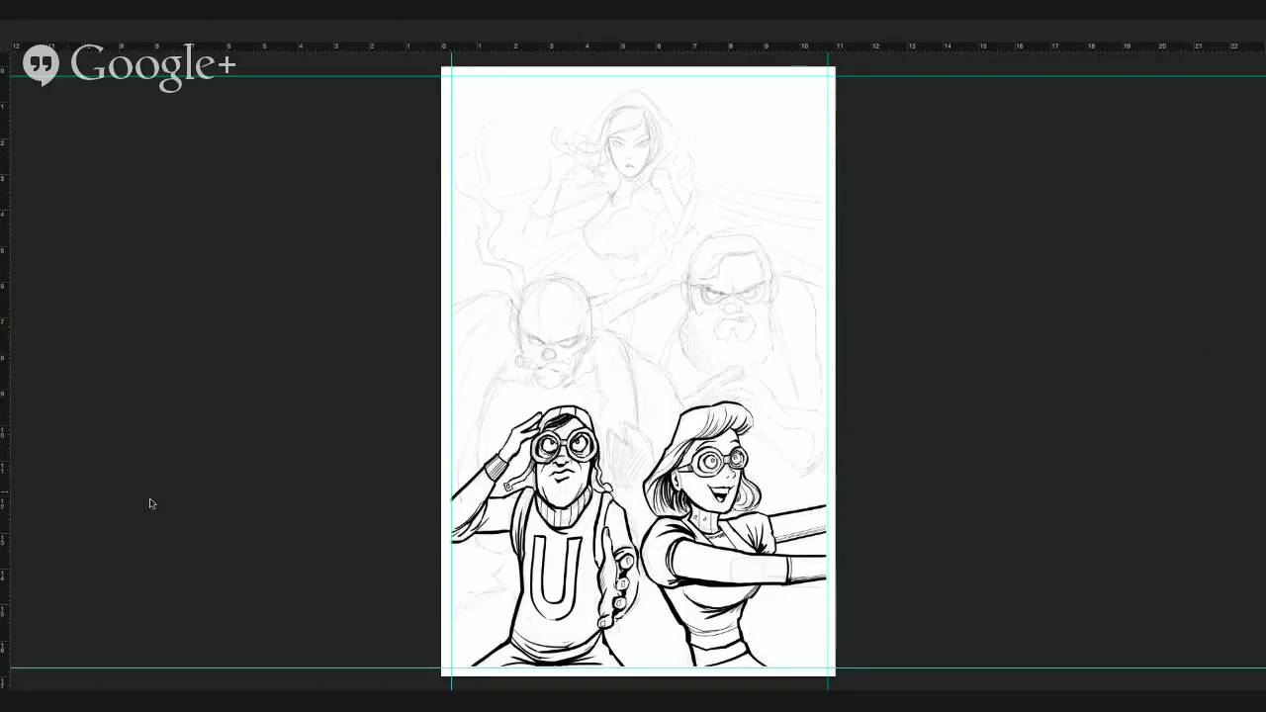
drag(687, 398, 720, 442)
scroll(720, 441, up, 1)
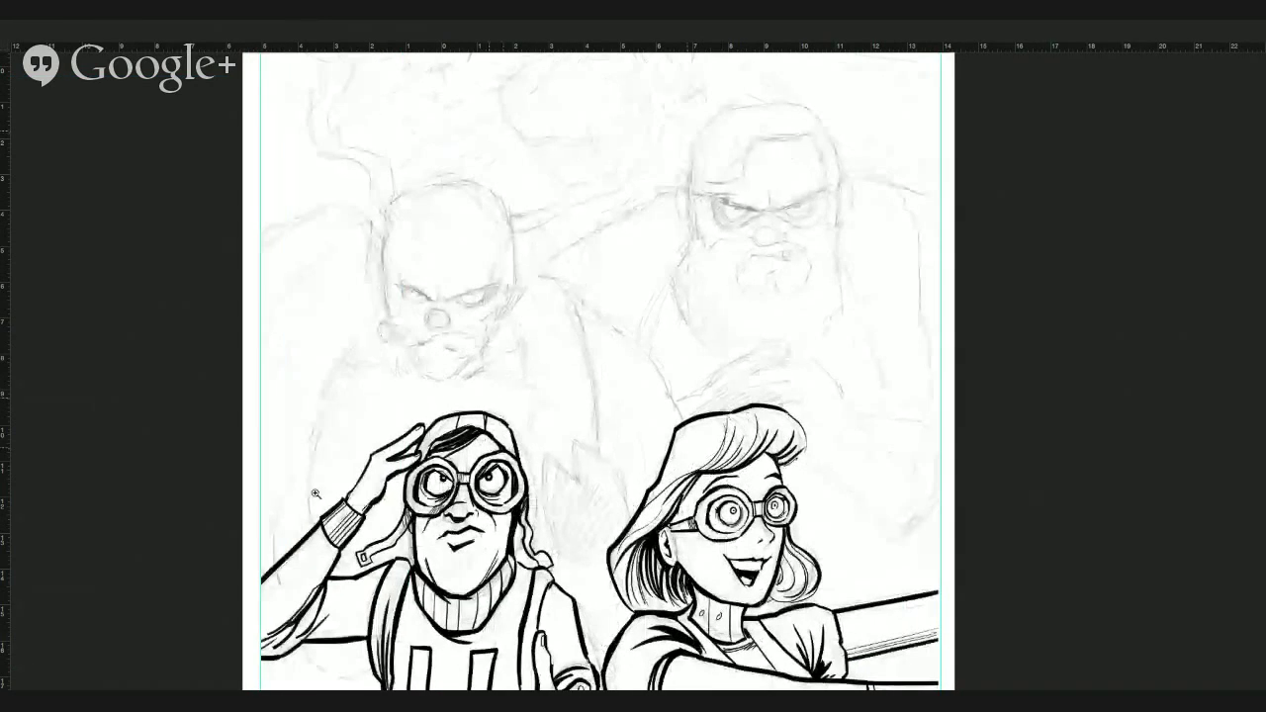
drag(661, 346, 748, 442)
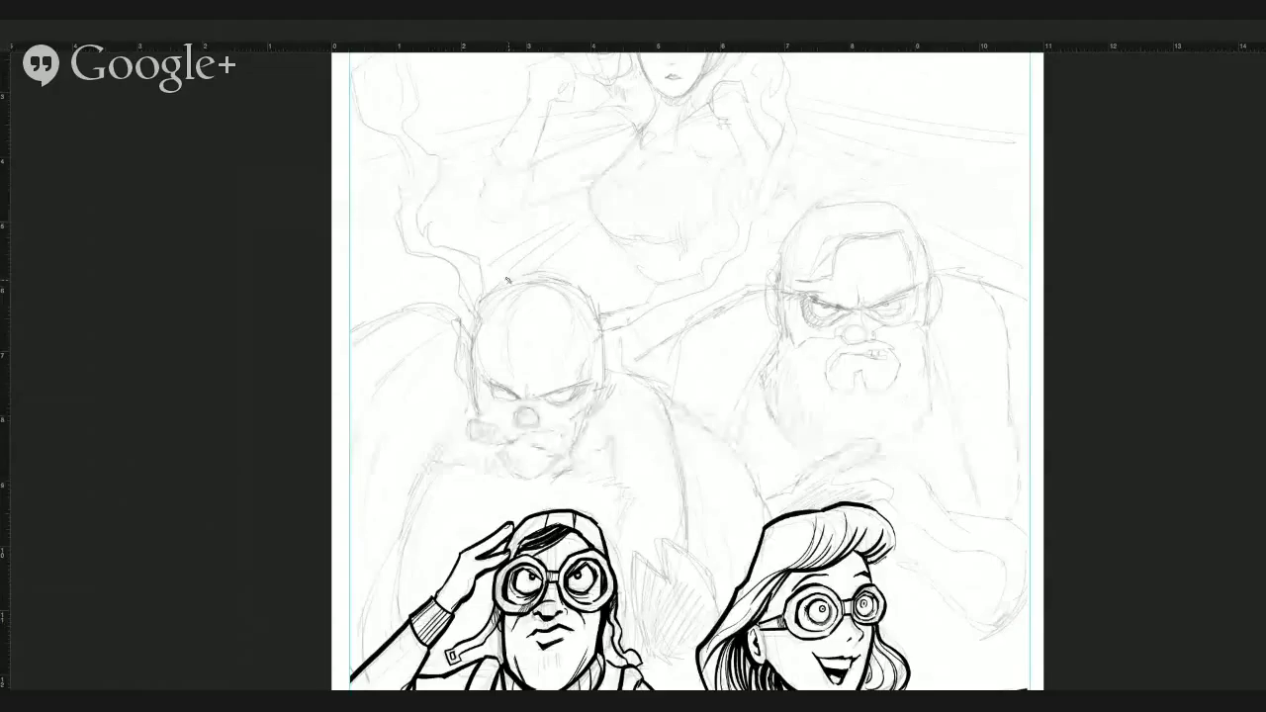
drag(455, 315, 473, 413)
mouse_move(456, 316)
mouse_down()
mouse_move(469, 336)
mouse_move(485, 299)
mouse_move(475, 334)
mouse_move(502, 284)
mouse_move(555, 271)
mouse_move(599, 314)
mouse_move(605, 364)
mouse_up()
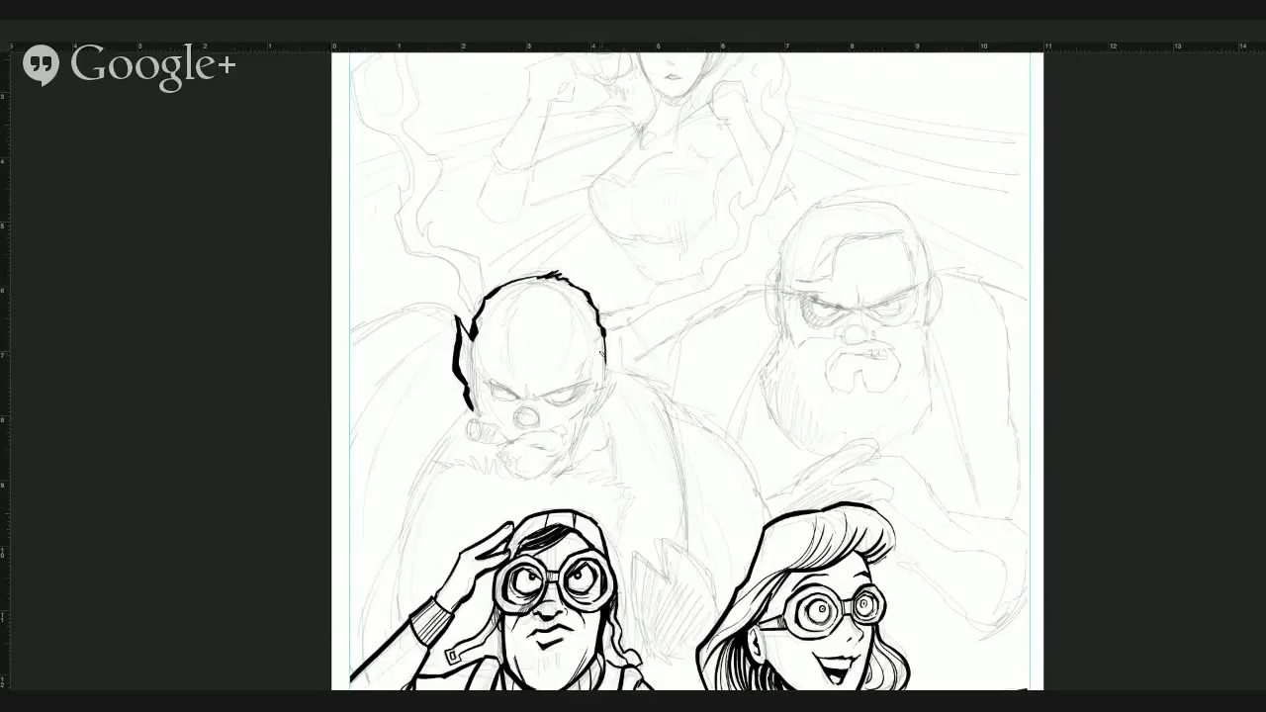
mouse_move(603, 333)
mouse_down()
mouse_move(605, 362)
mouse_move(626, 348)
mouse_up()
drag(626, 348, 591, 417)
Ink the bald villain's jaw with a tufted chin, and the neck line running down from his near ear.
mouse_move(485, 442)
mouse_down()
mouse_move(519, 475)
mouse_move(542, 475)
mouse_up()
key(ctrl+z)
key(ctrl+z)
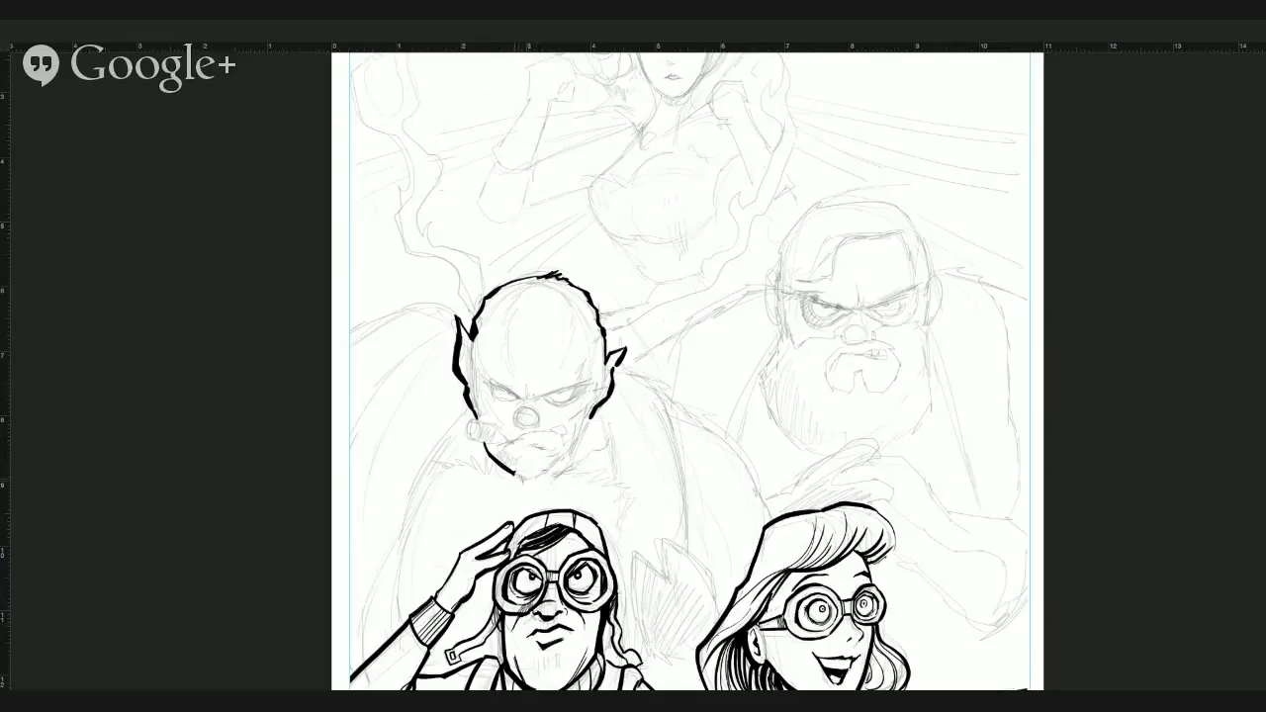
mouse_move(514, 473)
mouse_down()
mouse_move(546, 480)
mouse_move(594, 405)
mouse_move(584, 427)
mouse_up()
drag(472, 412, 422, 477)
drag(474, 409, 449, 438)
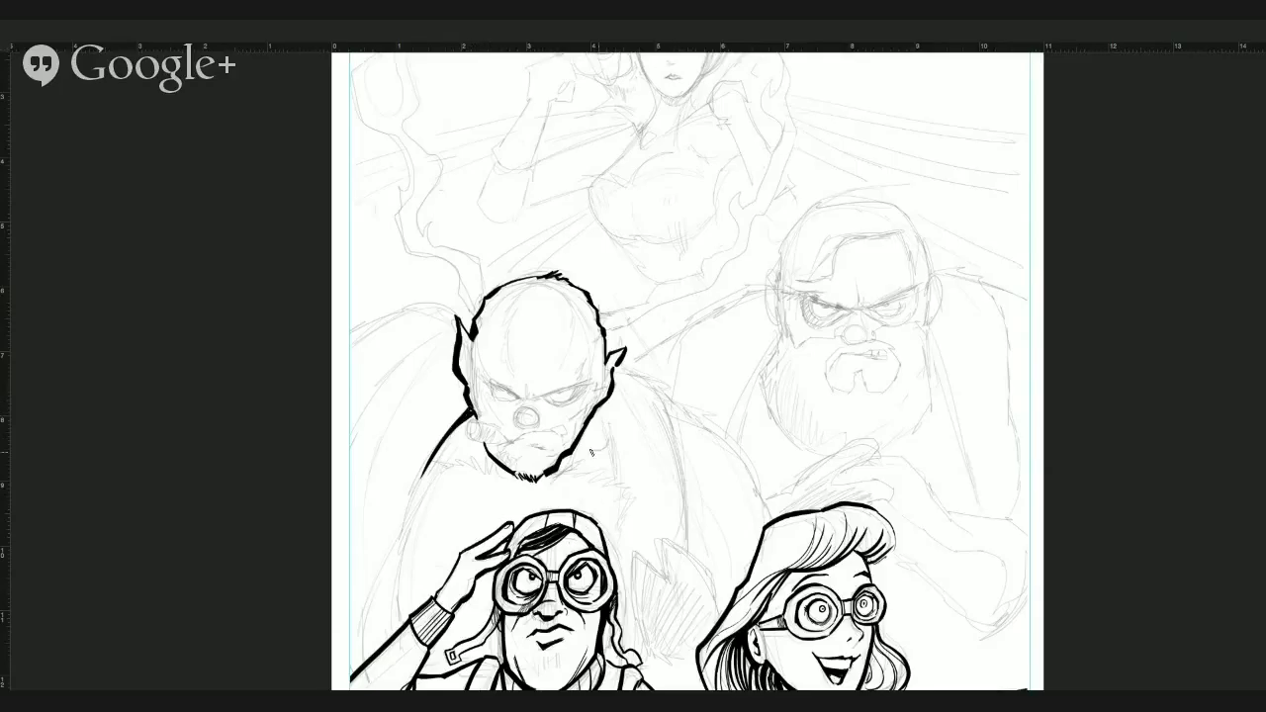
Ink a row of short, jagged fur strokes across the top of the bald villain's chest.
mouse_move(418, 478)
mouse_down()
mouse_move(458, 458)
mouse_move(508, 465)
mouse_move(486, 467)
mouse_up()
mouse_move(508, 469)
mouse_down()
mouse_move(516, 478)
mouse_move(570, 465)
mouse_up()
drag(572, 471, 587, 462)
drag(583, 475, 596, 461)
drag(585, 473, 609, 466)
drag(597, 475, 620, 476)
drag(611, 473, 621, 480)
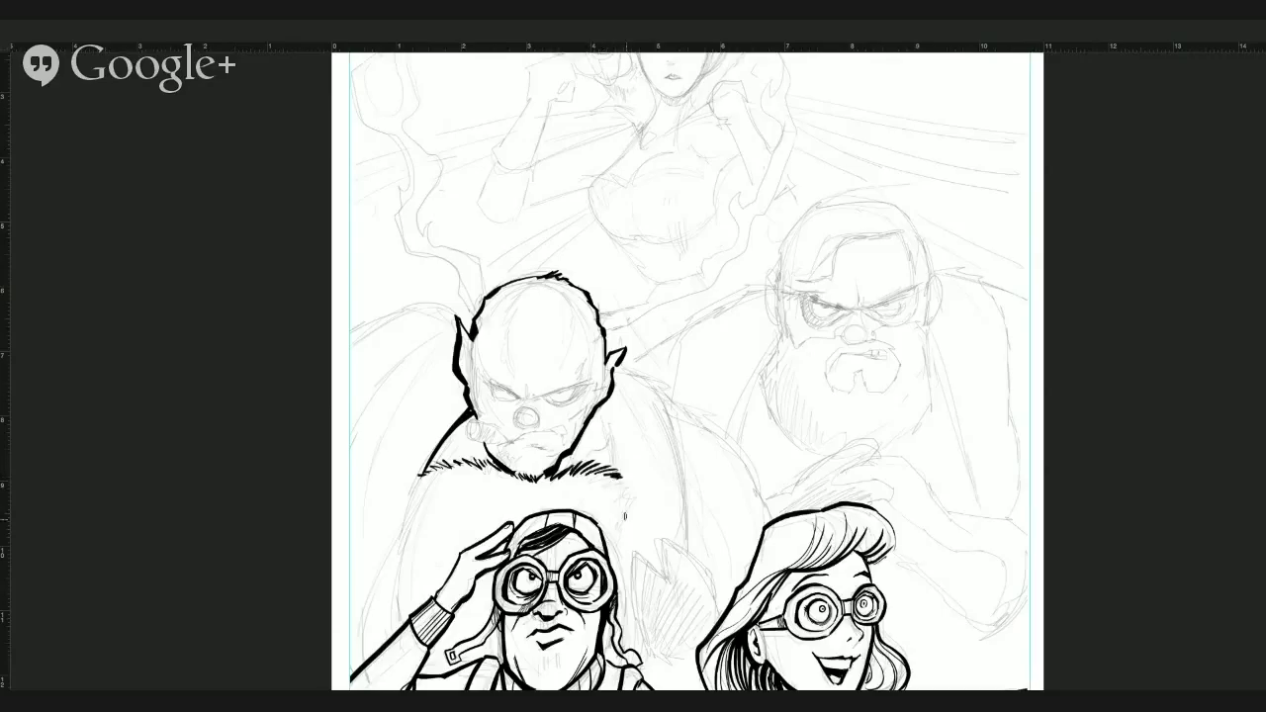
Outline the villain's gloved hand between the hero and the woman and fill it solid black, leaving a thin highlight edge.
drag(627, 549, 661, 657)
mouse_move(634, 547)
mouse_down()
mouse_move(664, 585)
mouse_move(664, 525)
mouse_move(730, 607)
mouse_up()
mouse_move(661, 653)
mouse_down()
mouse_move(687, 677)
mouse_move(698, 669)
mouse_move(666, 671)
mouse_up()
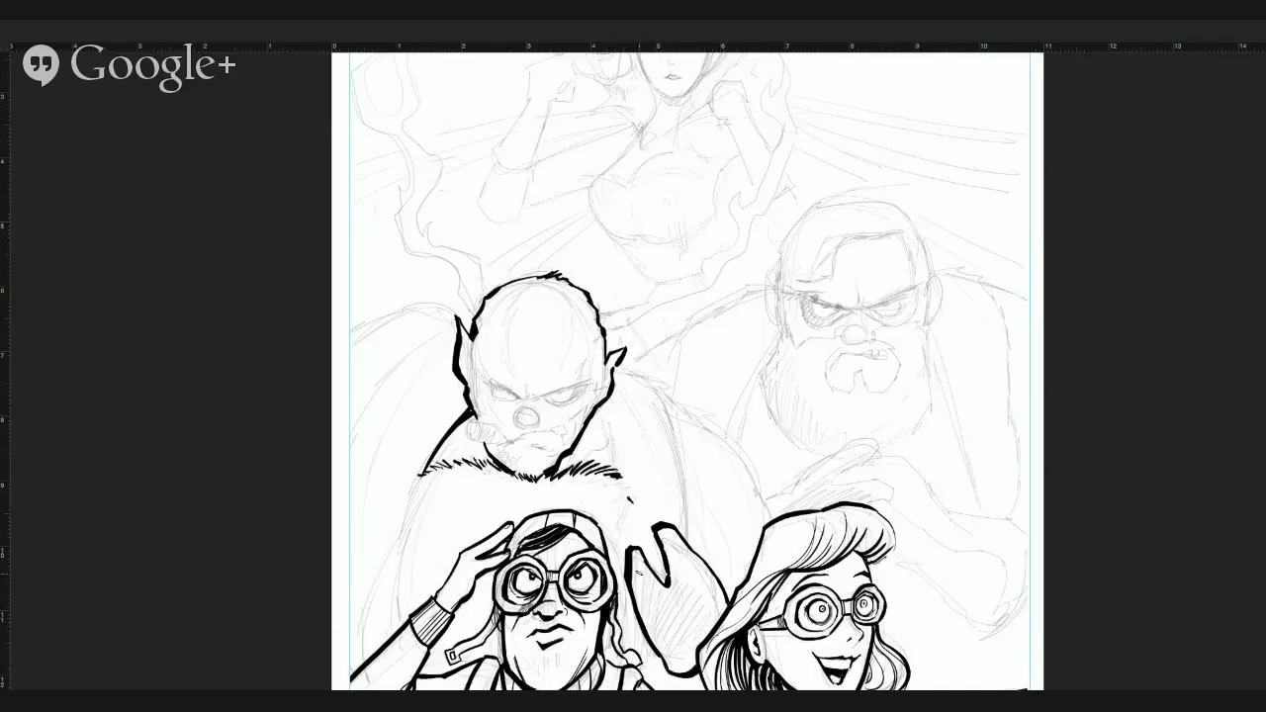
mouse_move(641, 566)
mouse_down()
mouse_move(639, 619)
mouse_move(641, 599)
mouse_move(645, 623)
mouse_move(673, 597)
mouse_move(690, 604)
mouse_move(653, 621)
mouse_move(665, 643)
mouse_up()
mouse_move(708, 601)
mouse_down()
mouse_move(678, 647)
mouse_move(696, 648)
mouse_move(702, 639)
mouse_move(669, 651)
mouse_move(651, 633)
mouse_move(666, 662)
mouse_up()
drag(674, 650, 669, 663)
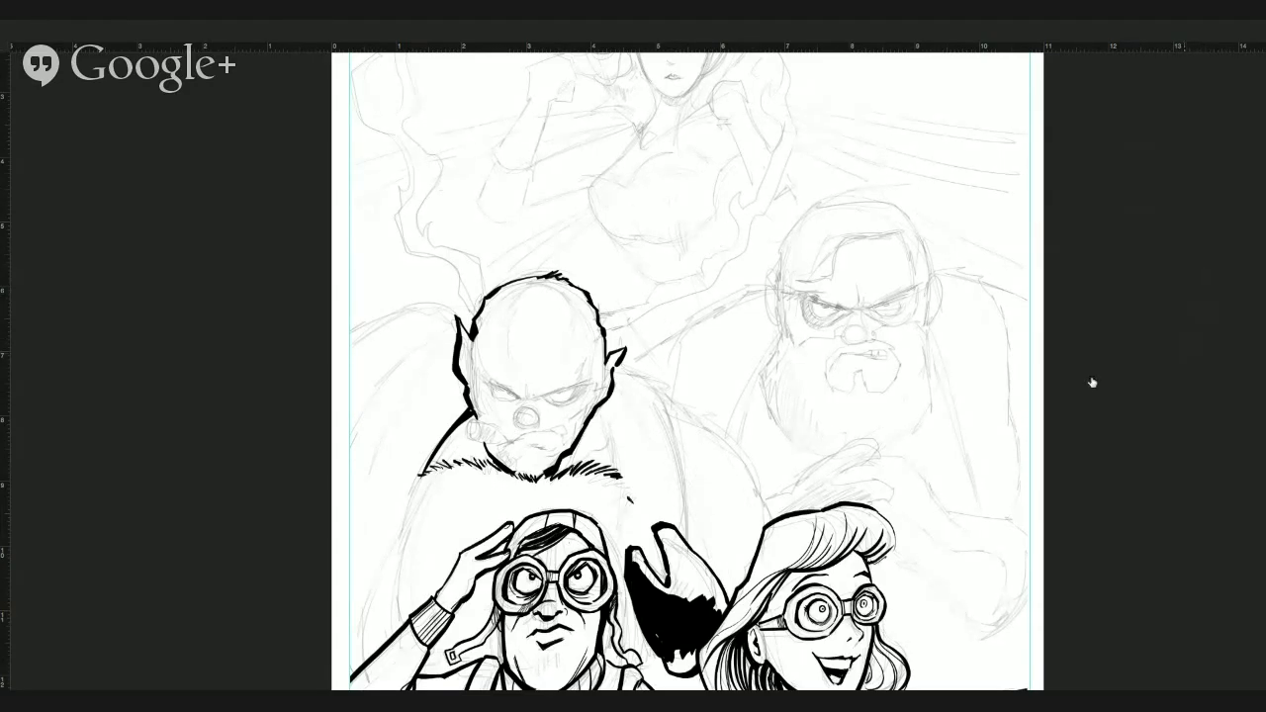
mouse_move(680, 645)
mouse_down()
mouse_move(669, 666)
mouse_move(692, 646)
mouse_move(695, 666)
mouse_move(673, 672)
mouse_move(693, 666)
mouse_up()
mouse_move(690, 601)
mouse_down()
mouse_move(681, 583)
mouse_move(669, 595)
mouse_move(678, 580)
mouse_move(657, 534)
mouse_move(682, 567)
mouse_move(675, 581)
mouse_move(723, 617)
mouse_up()
mouse_move(685, 560)
mouse_down()
mouse_move(702, 586)
mouse_move(694, 569)
mouse_up()
drag(666, 533, 677, 548)
Ink jagged fur edges down both sides of the villain's torso to the glove and the hero's raised arm.
drag(627, 496, 632, 504)
mouse_move(621, 476)
mouse_down()
mouse_move(633, 548)
mouse_move(634, 536)
mouse_up()
drag(628, 592, 625, 606)
drag(423, 476, 417, 485)
drag(425, 477, 410, 497)
mouse_move(413, 491)
mouse_down()
mouse_move(385, 571)
mouse_move(386, 621)
mouse_up()
drag(395, 615, 389, 636)
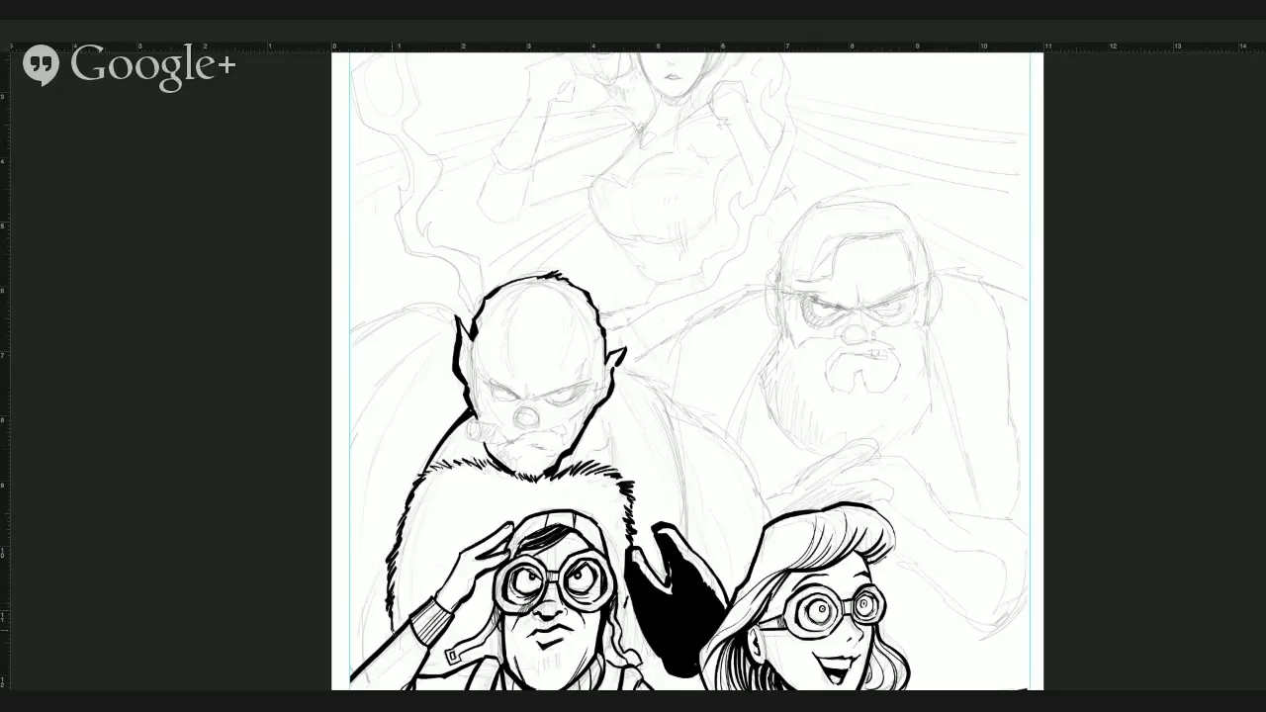
Ink the villain's cape with its collar edge and both shoulders, reaching the page edge and the woman's hair.
drag(594, 408, 615, 472)
mouse_move(455, 324)
mouse_down()
mouse_move(417, 297)
mouse_move(350, 299)
mouse_up()
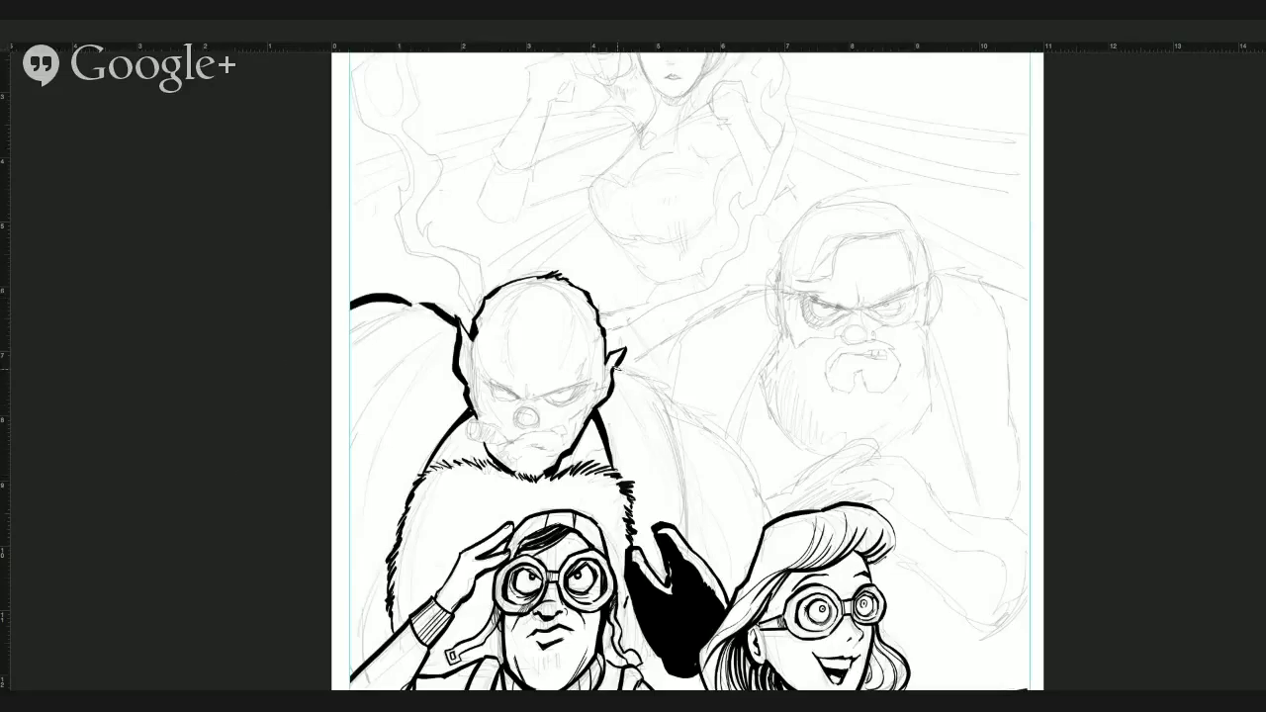
mouse_move(613, 366)
mouse_down()
mouse_move(661, 378)
mouse_move(748, 457)
mouse_move(780, 522)
mouse_up()
drag(672, 397, 706, 570)
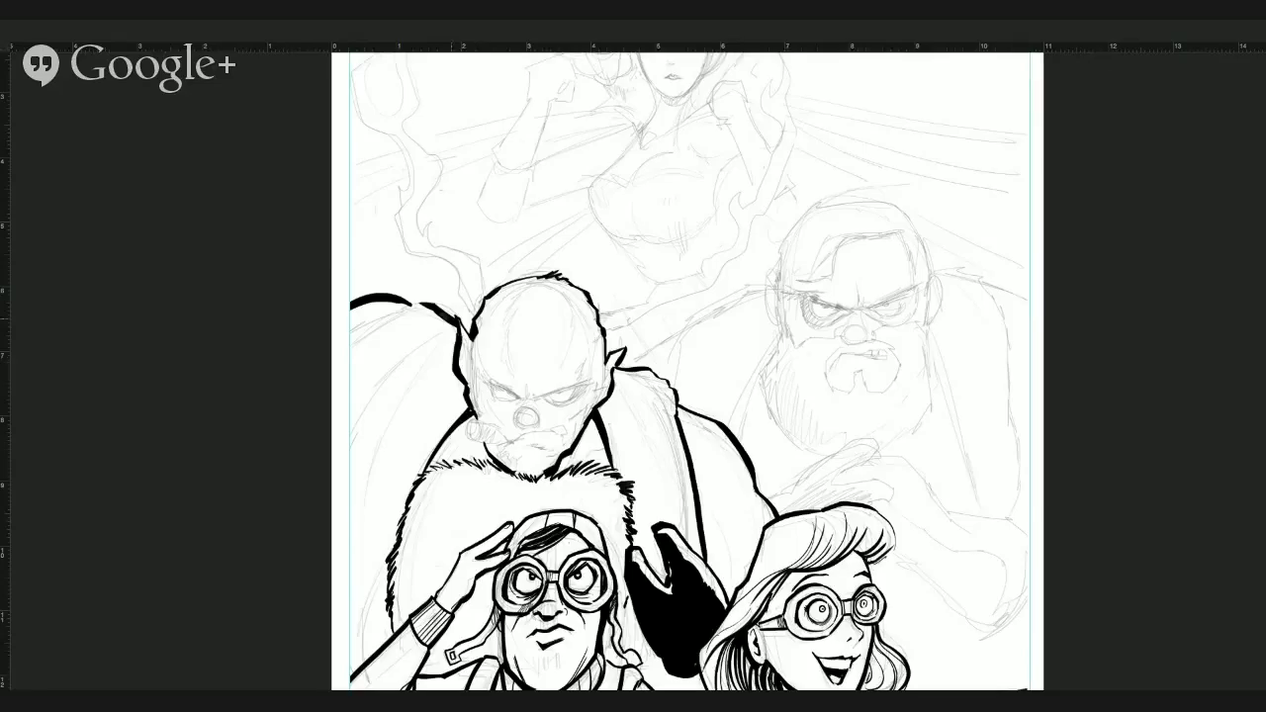
drag(427, 302, 266, 466)
Ink the inner lines of the villain's ears and fill his round nose black with a small highlight.
drag(472, 339, 477, 403)
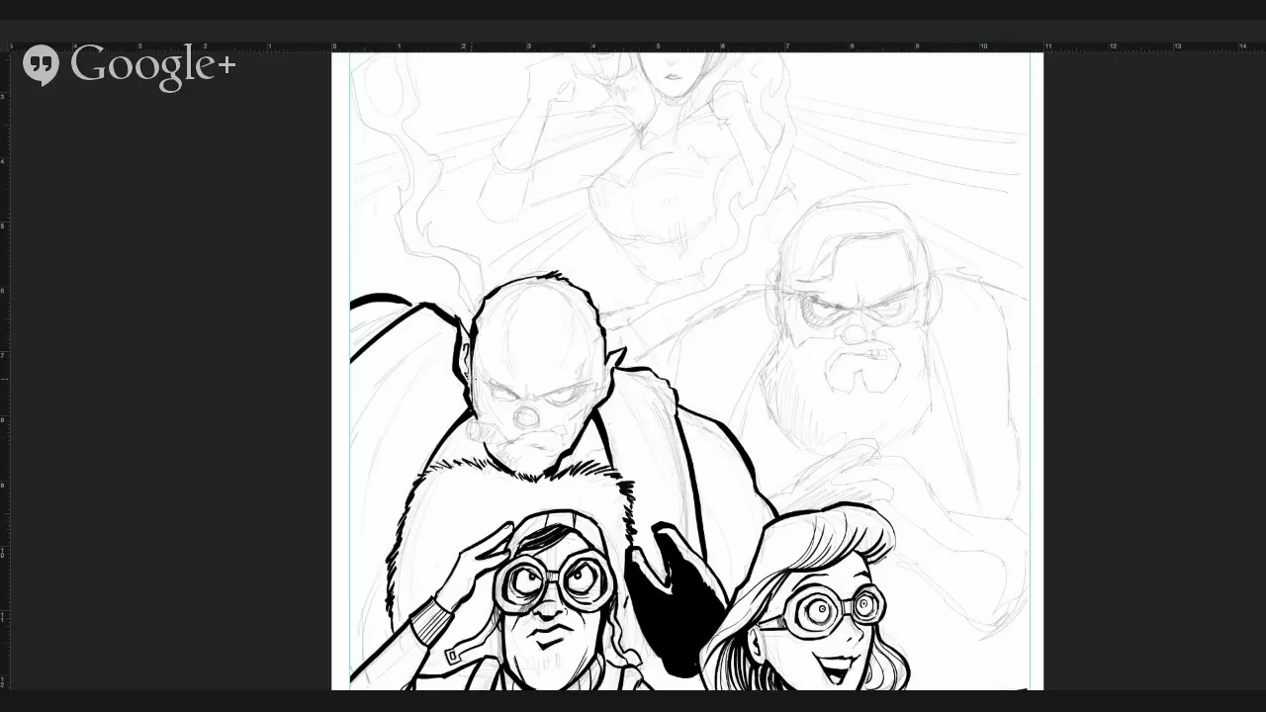
drag(608, 367, 603, 394)
mouse_move(522, 402)
mouse_down()
mouse_move(512, 424)
mouse_move(538, 421)
mouse_up()
key(ctrl+z)
mouse_move(512, 407)
mouse_down()
mouse_move(508, 419)
mouse_move(529, 426)
mouse_move(463, 420)
mouse_up()
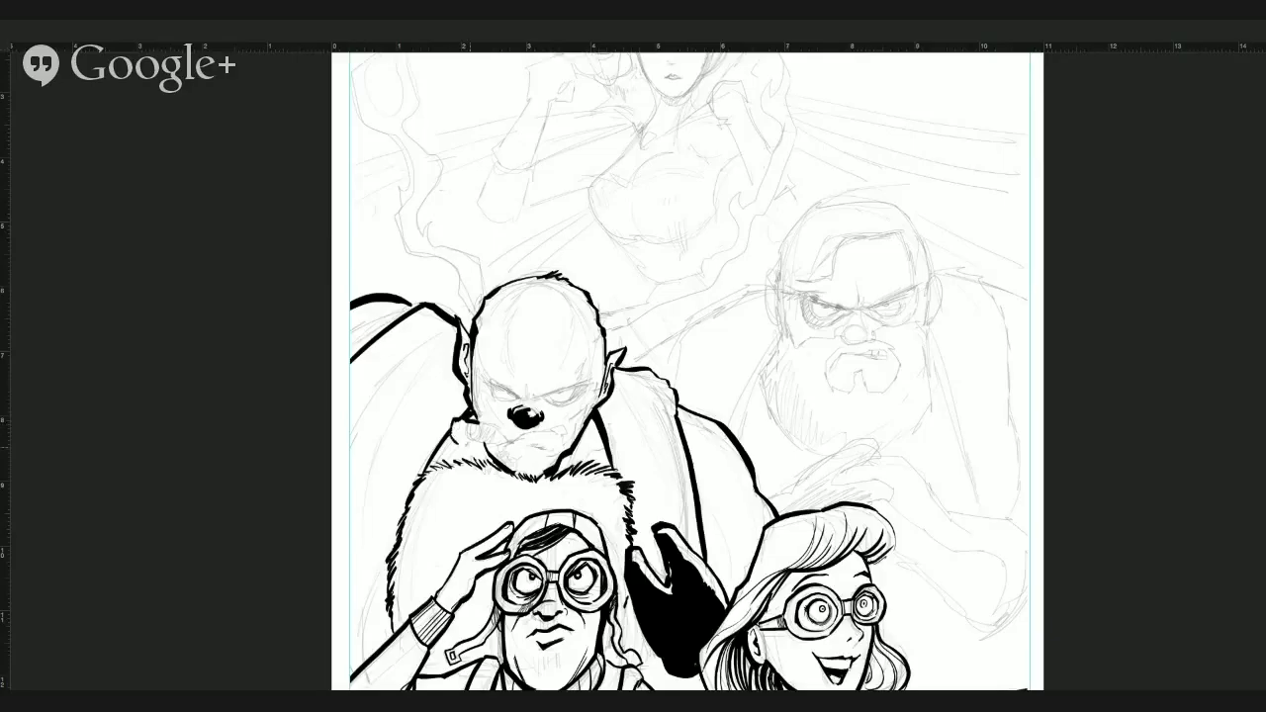
Ink the villain's cigar and snarling mouth, and outline his scowling eyes under heavy brows.
mouse_move(456, 441)
mouse_down()
mouse_move(504, 447)
mouse_move(494, 423)
mouse_move(506, 445)
mouse_move(542, 432)
mouse_move(555, 440)
mouse_up()
drag(453, 434, 500, 442)
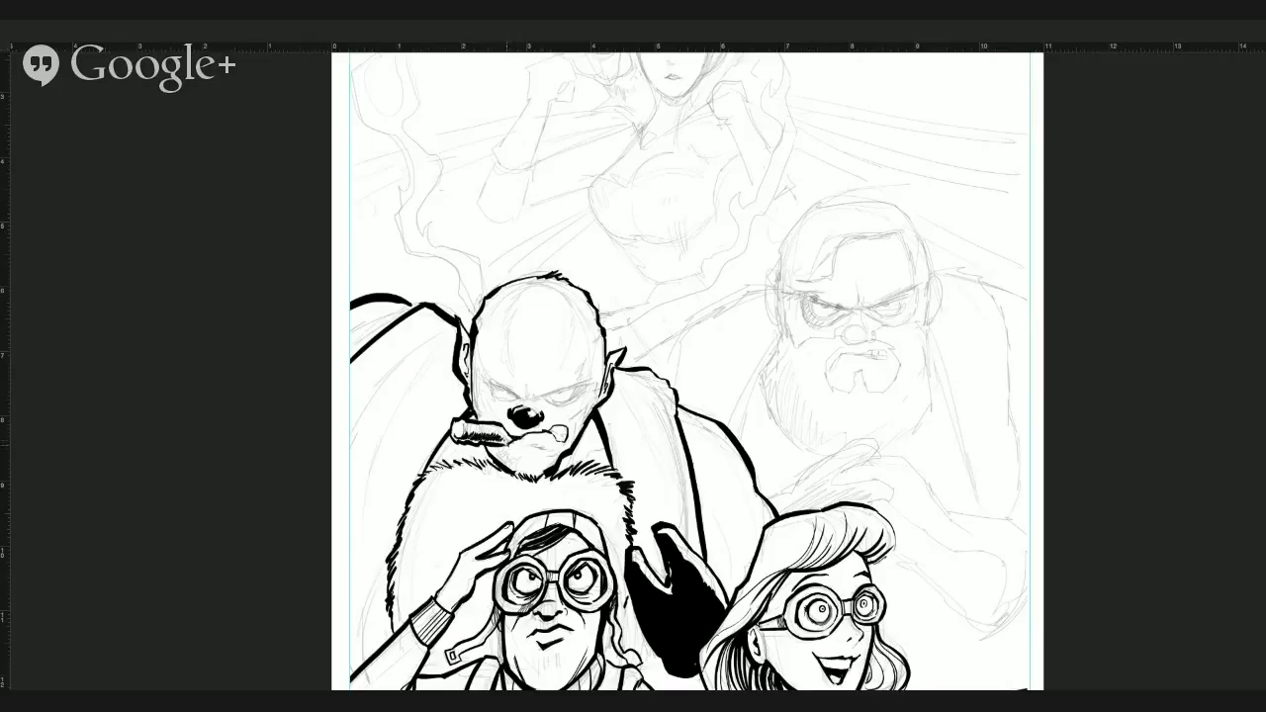
drag(517, 443, 562, 453)
mouse_move(516, 394)
mouse_down()
mouse_move(486, 377)
mouse_move(505, 404)
mouse_up()
mouse_move(529, 386)
mouse_down()
mouse_move(531, 398)
mouse_move(589, 382)
mouse_move(563, 406)
mouse_move(577, 395)
mouse_up()
drag(582, 384, 575, 398)
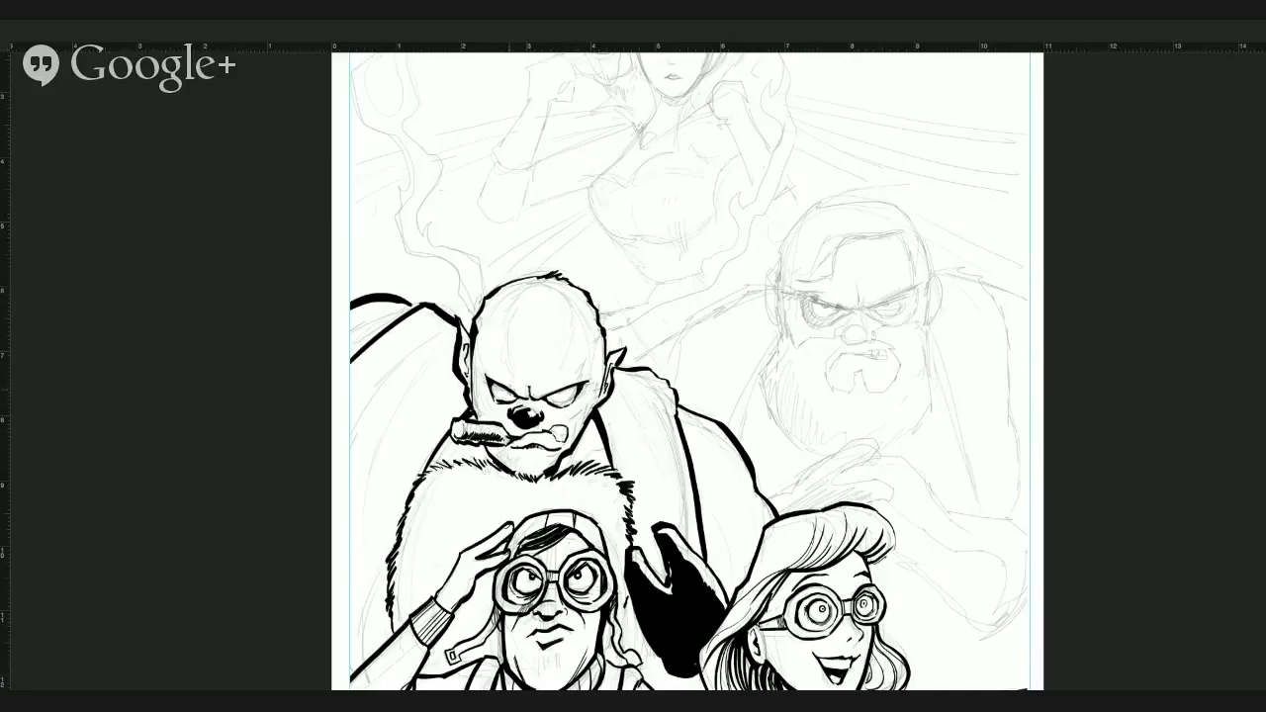
Add the villain's brow creases and tooth divisions, and hatch both sides of his bald skull.
mouse_move(507, 389)
mouse_down()
mouse_move(566, 389)
mouse_move(555, 394)
mouse_move(563, 439)
mouse_up()
mouse_move(494, 399)
mouse_down()
mouse_move(530, 396)
mouse_move(531, 374)
mouse_up()
mouse_move(532, 285)
mouse_down()
mouse_move(500, 305)
mouse_move(499, 342)
mouse_up()
drag(584, 325, 588, 342)
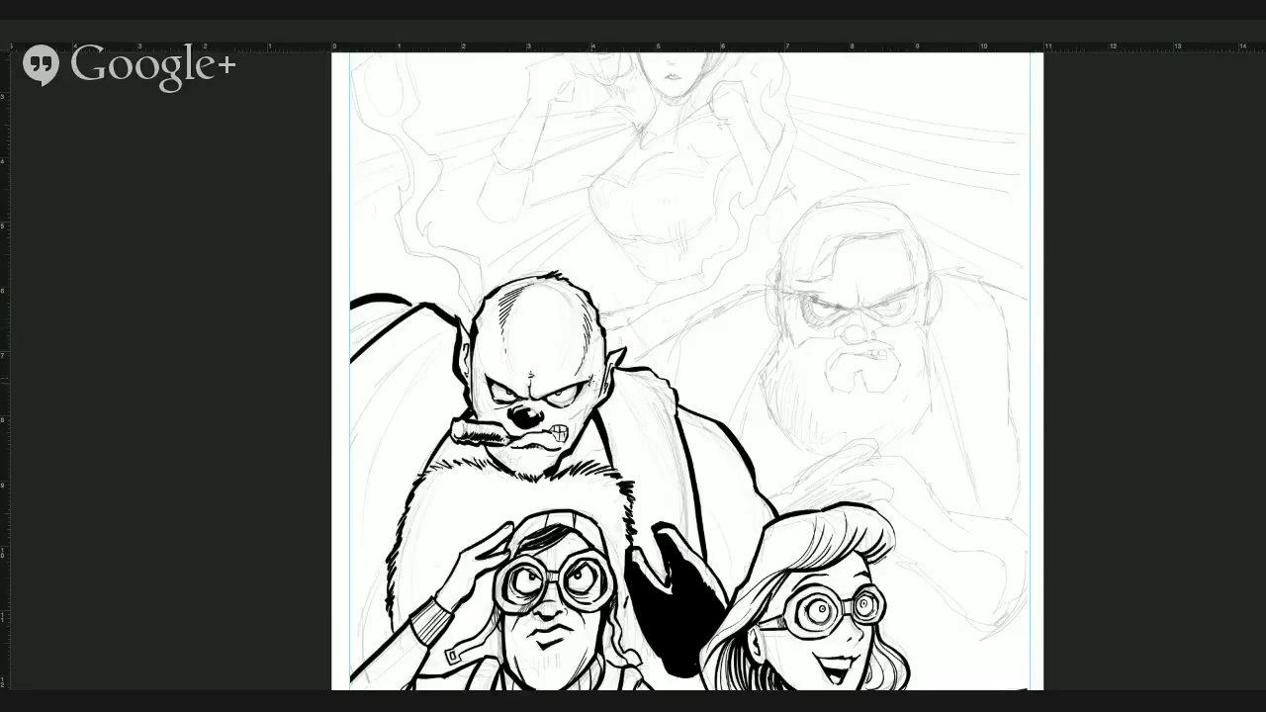
Hatch the villain's cheeks and jaw and touch up the shading around his nose and the cigar tip.
mouse_move(577, 415)
mouse_down()
mouse_move(574, 435)
mouse_move(583, 426)
mouse_up()
drag(475, 397, 489, 416)
drag(477, 366, 491, 399)
click(517, 407)
click(457, 424)
click(459, 431)
drag(593, 420, 583, 436)
drag(598, 424, 585, 438)
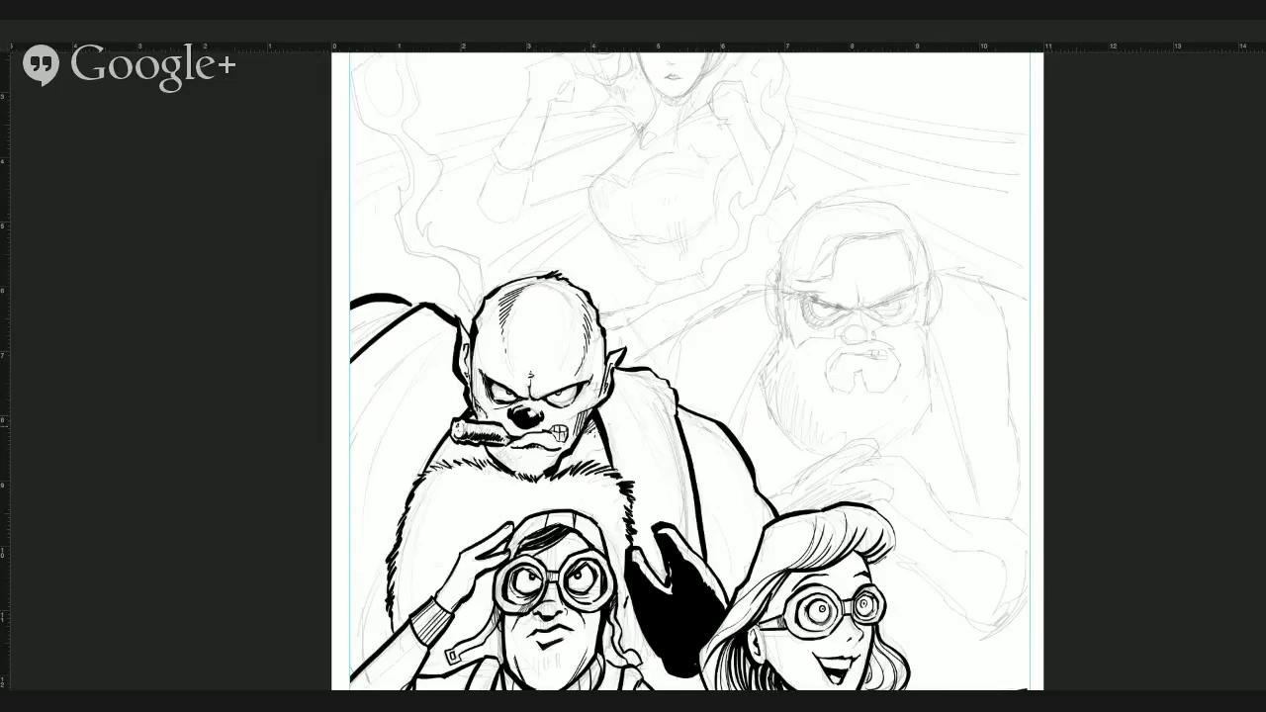
Ink thin fold lines fanning down both sides of the villain's cape from his neck.
click(1148, 366)
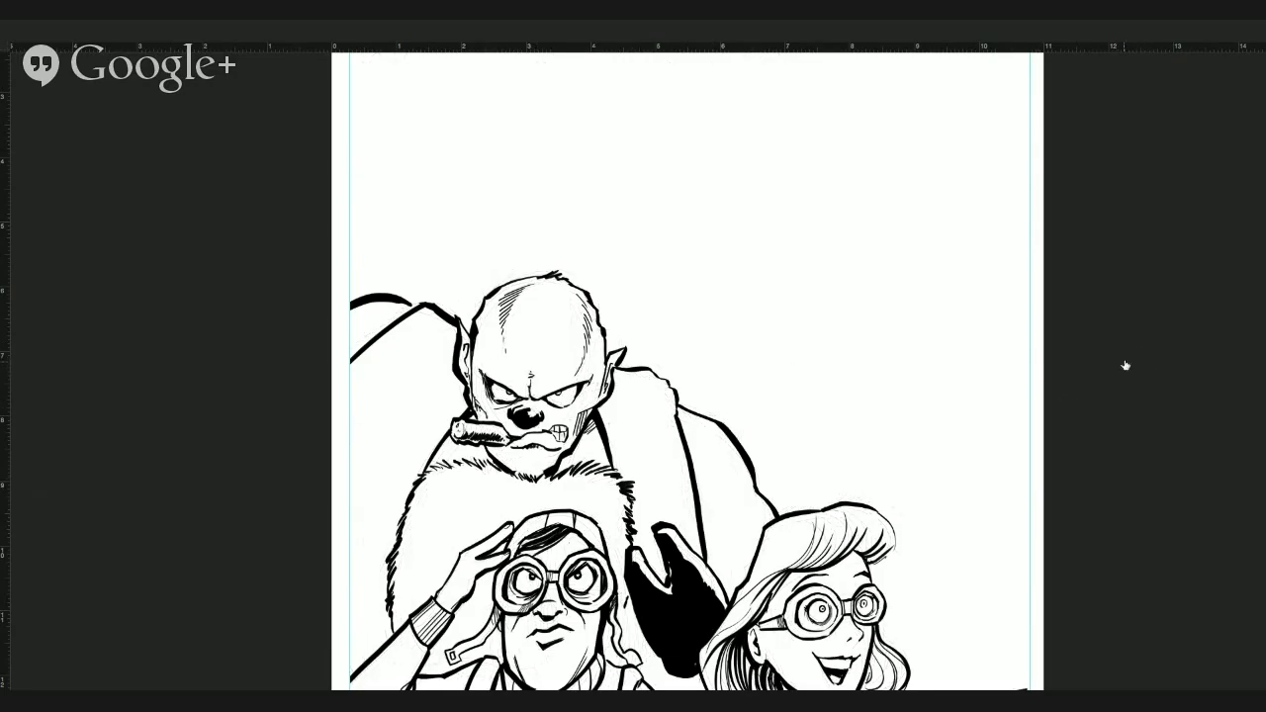
key(ctrl+h)
mouse_move(456, 325)
mouse_down()
mouse_move(350, 422)
mouse_move(409, 387)
mouse_move(350, 522)
mouse_up()
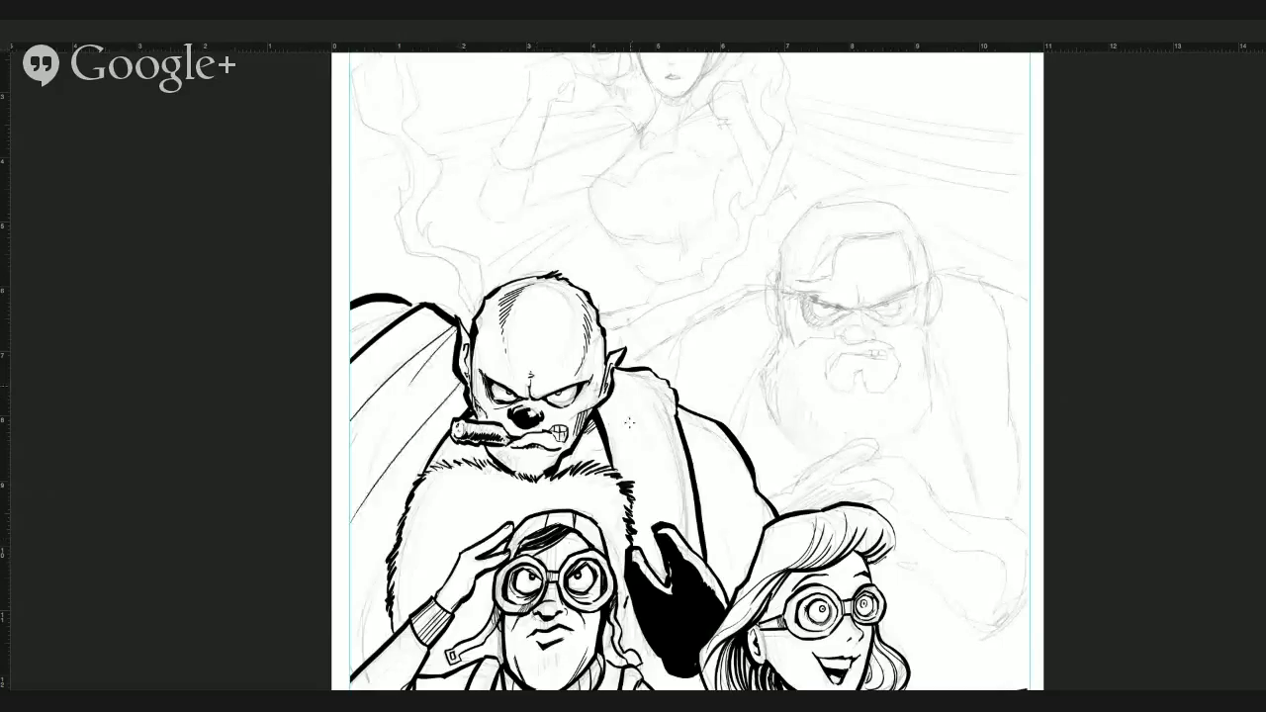
click(613, 400)
drag(617, 391, 659, 505)
drag(615, 370, 660, 447)
click(611, 361)
Hatch the shadow under the villain's jaw and add fine wrinkle lines around his brow and temple.
drag(479, 458, 499, 468)
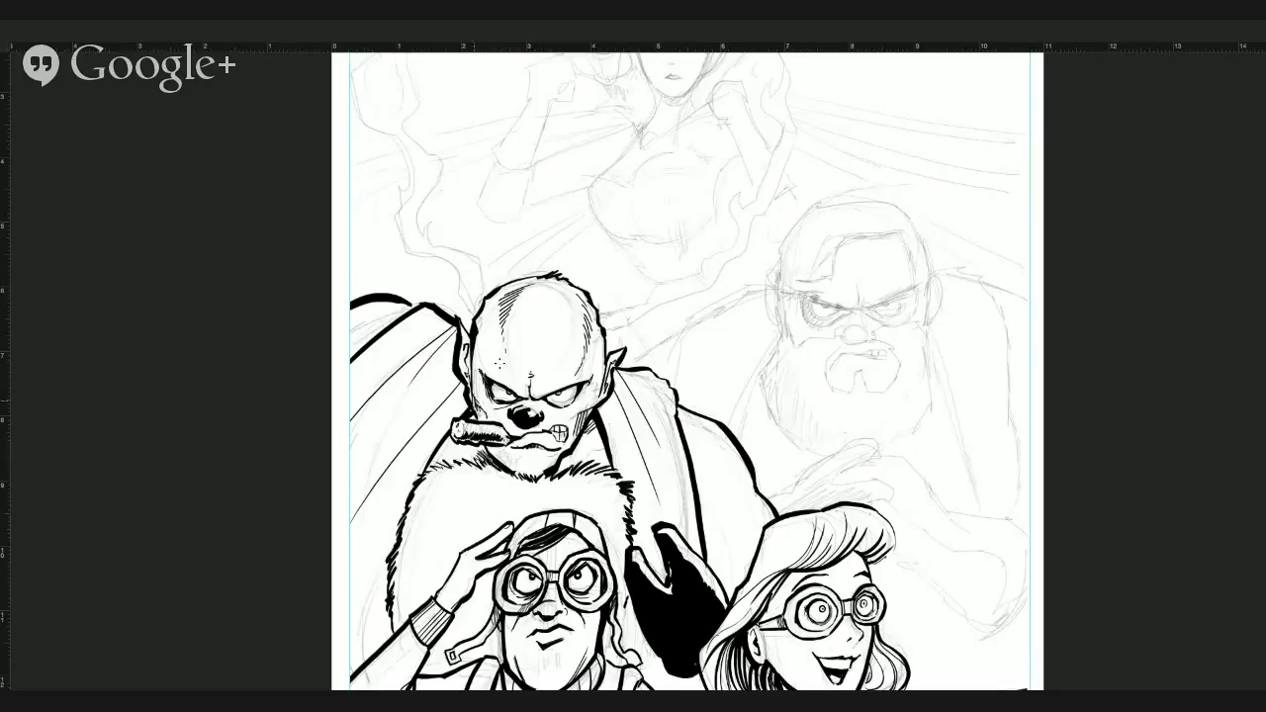
drag(574, 454, 559, 471)
drag(575, 455, 566, 470)
drag(590, 455, 577, 469)
mouse_move(531, 397)
mouse_down()
mouse_move(560, 411)
mouse_move(587, 383)
mouse_up()
mouse_move(476, 369)
mouse_down()
mouse_move(485, 384)
mouse_move(477, 352)
mouse_up()
click(482, 347)
click(483, 351)
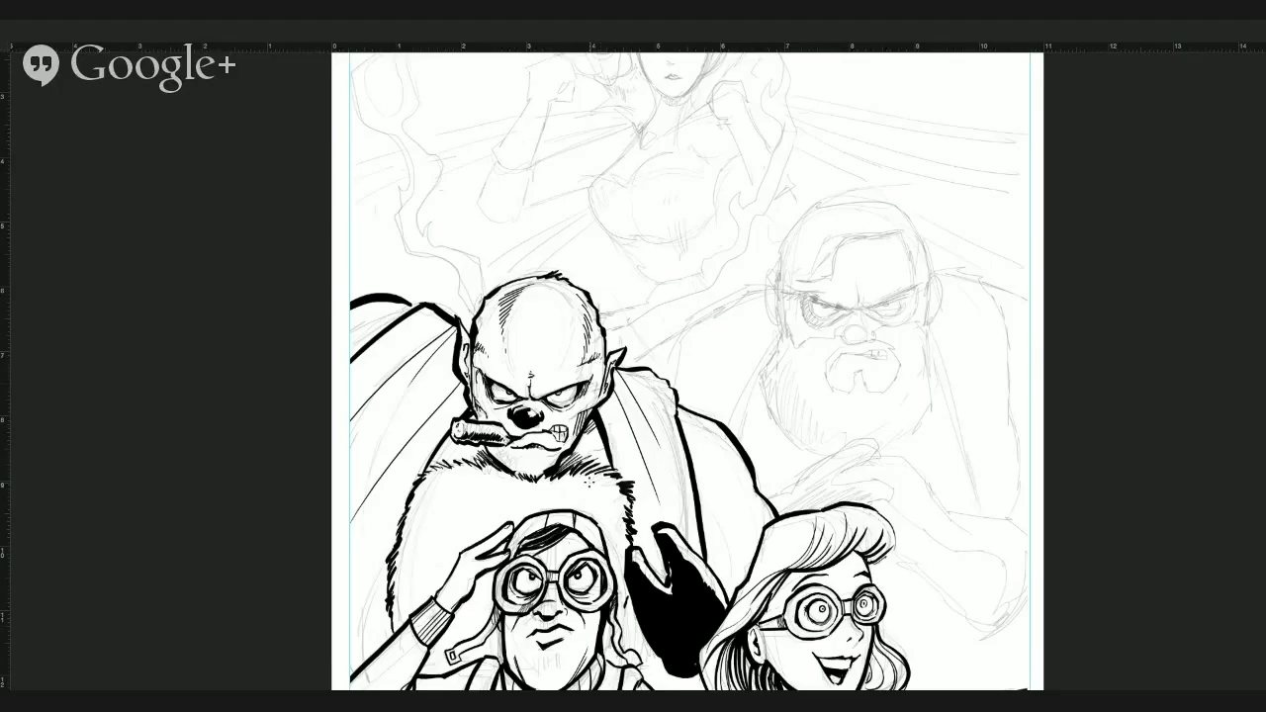
drag(730, 380, 703, 489)
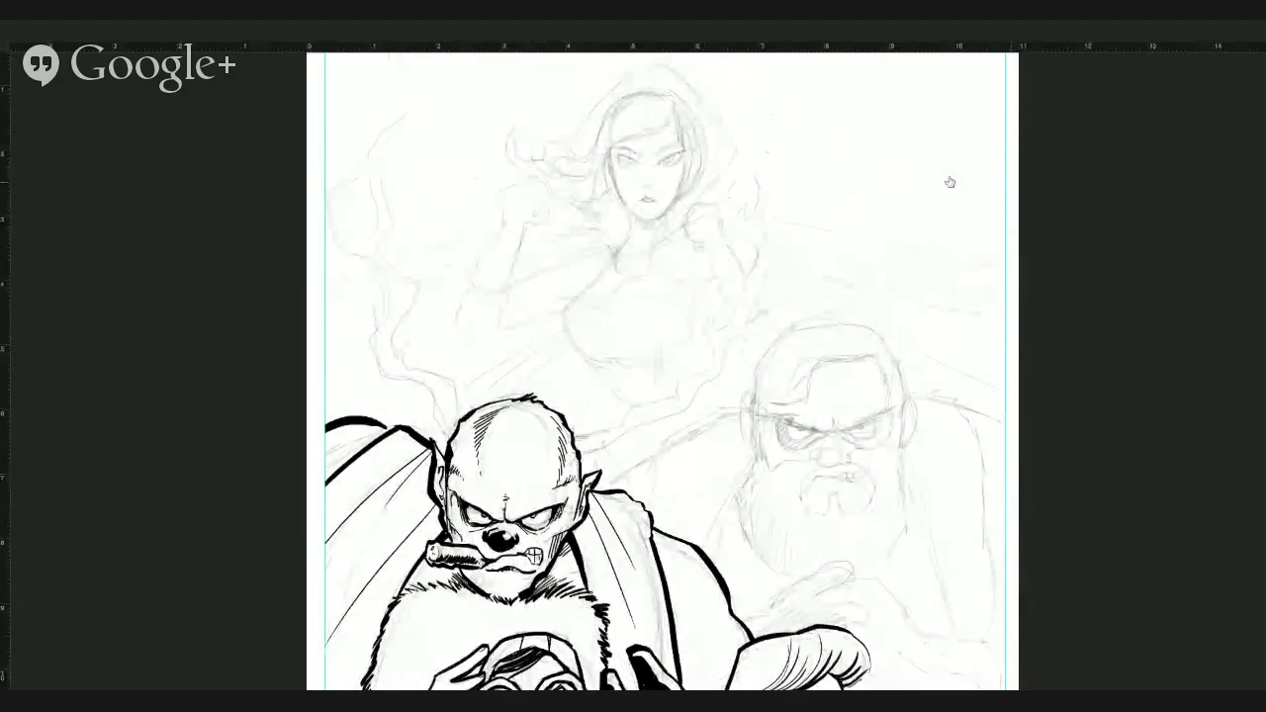
Ink bold outlines for the two flame-shaped antlers rising from both sides of the bald villain's head.
mouse_move(403, 103)
mouse_down()
mouse_move(370, 148)
mouse_move(370, 239)
mouse_move(341, 188)
mouse_move(329, 188)
mouse_move(328, 228)
mouse_move(372, 263)
mouse_move(384, 366)
mouse_move(428, 388)
mouse_move(453, 441)
mouse_move(439, 380)
mouse_move(410, 368)
mouse_move(403, 348)
mouse_move(409, 370)
mouse_move(441, 380)
mouse_move(397, 356)
mouse_move(388, 323)
mouse_move(409, 277)
mouse_move(384, 242)
mouse_move(381, 153)
mouse_move(408, 116)
mouse_move(397, 91)
mouse_up()
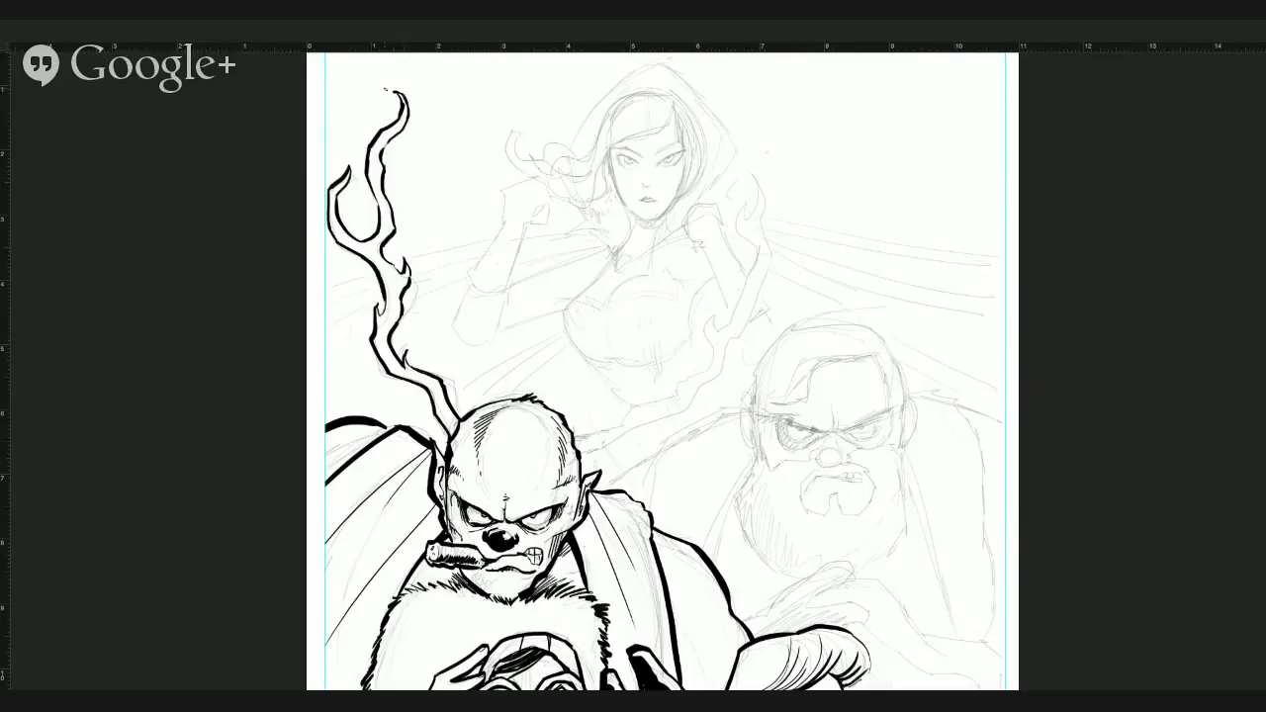
drag(387, 90, 391, 94)
drag(388, 141, 384, 150)
drag(380, 303, 385, 314)
mouse_move(580, 434)
mouse_down()
mouse_move(683, 394)
mouse_move(715, 315)
mouse_up()
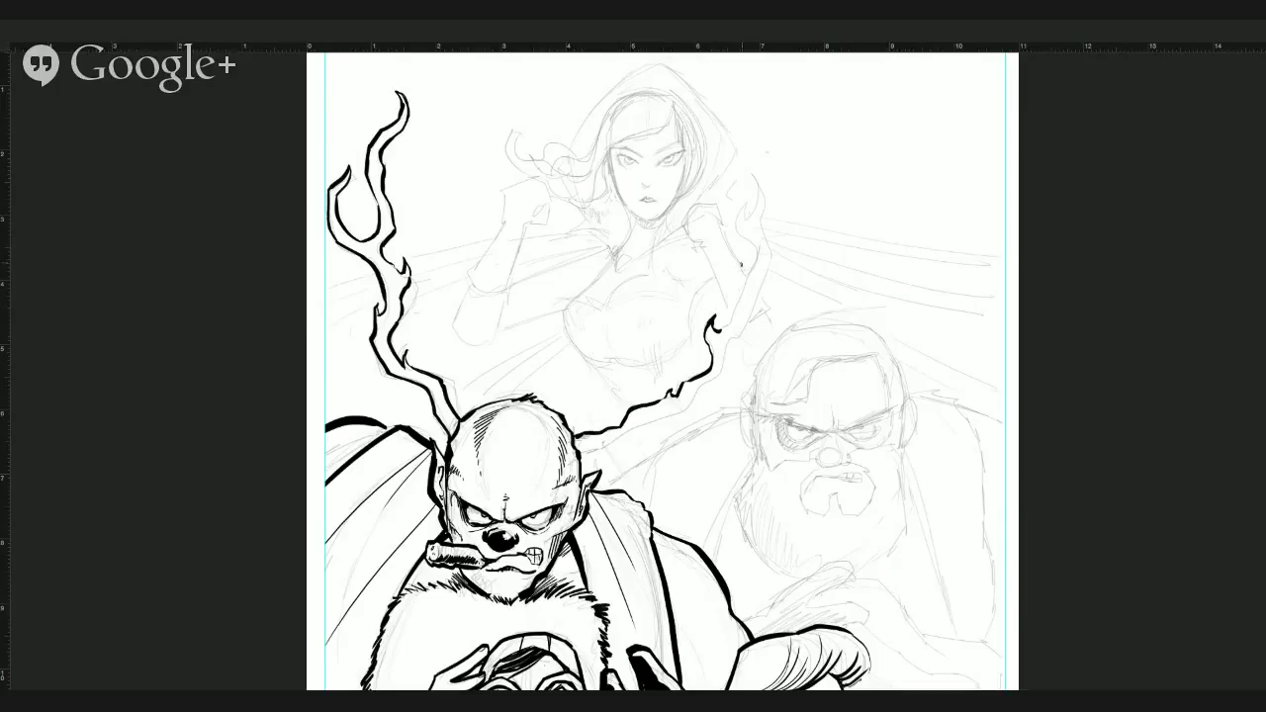
mouse_move(720, 331)
mouse_down()
mouse_move(757, 255)
mouse_move(738, 236)
mouse_move(739, 212)
mouse_move(745, 198)
mouse_move(758, 205)
mouse_move(775, 153)
mouse_move(772, 242)
mouse_move(718, 373)
mouse_move(725, 385)
mouse_move(581, 455)
mouse_up()
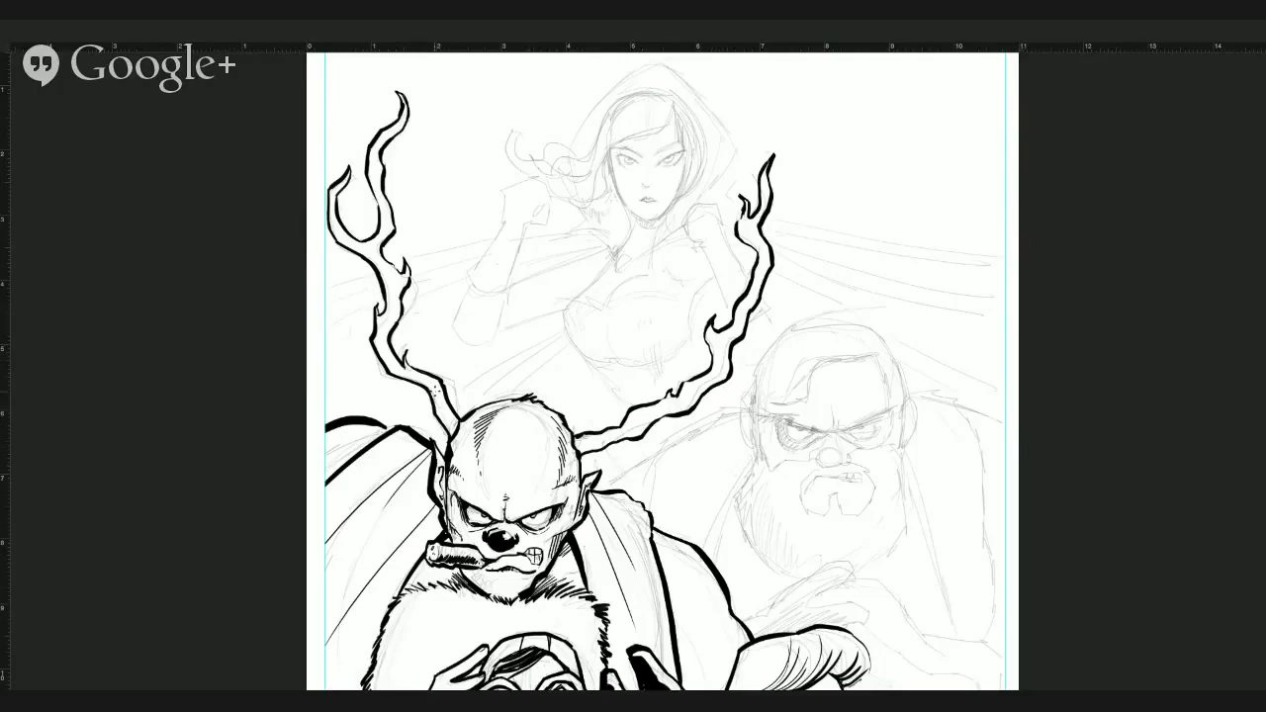
Darken the antler's base and add thin grain lines and knots along both antlers, checking them with the pencil sketch hidden.
drag(452, 415, 447, 430)
drag(455, 421, 449, 432)
drag(383, 358, 383, 312)
drag(382, 265, 333, 190)
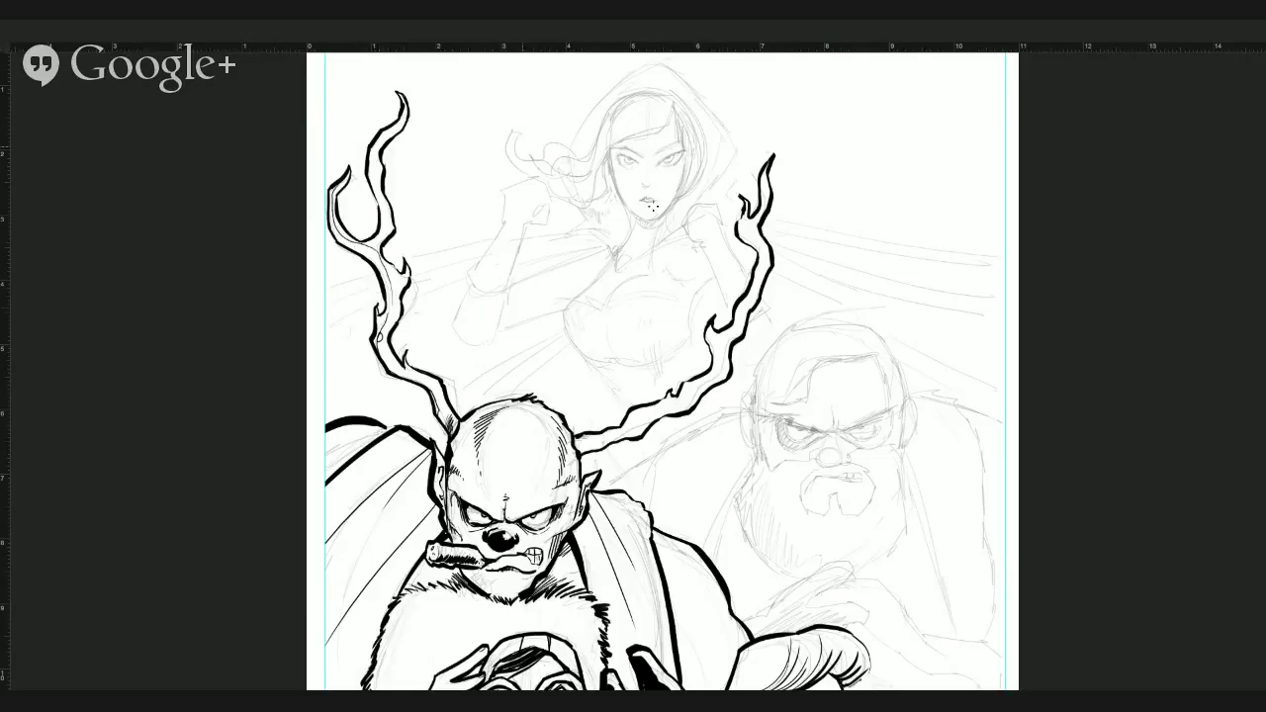
click(1120, 364)
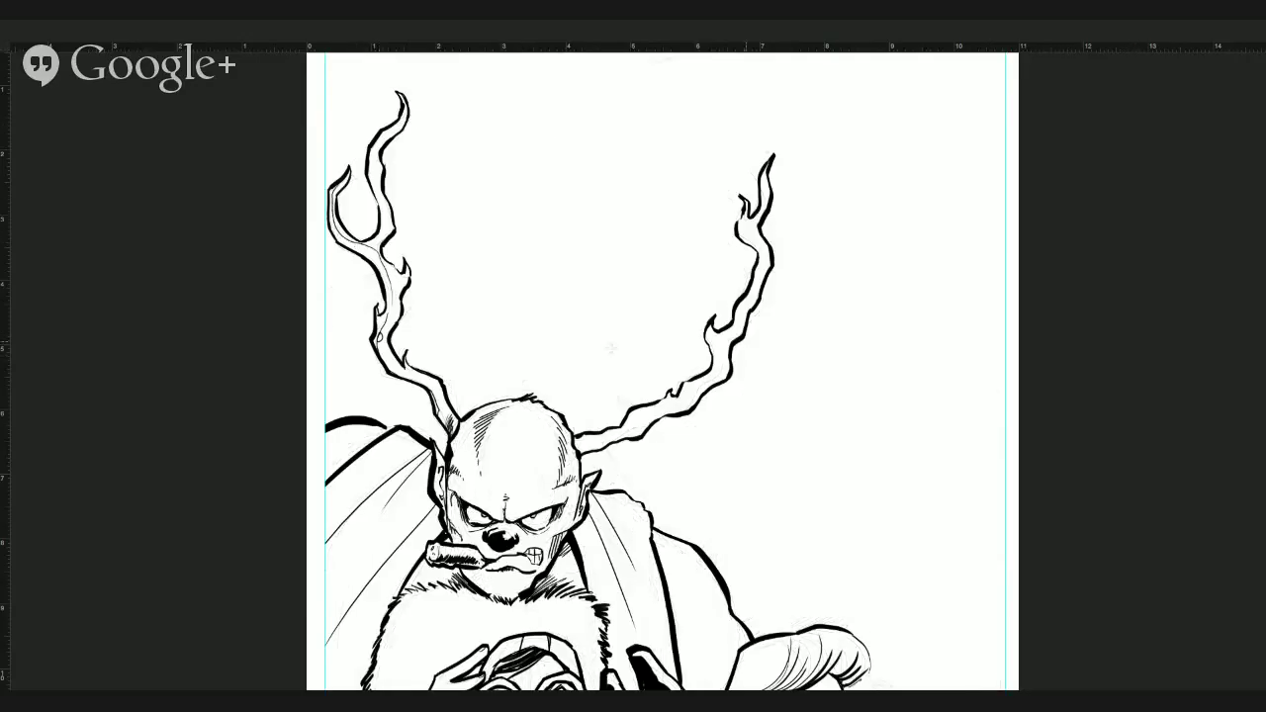
mouse_move(438, 387)
mouse_down()
mouse_move(411, 371)
mouse_move(398, 297)
mouse_move(406, 270)
mouse_move(384, 189)
mouse_move(403, 95)
mouse_up()
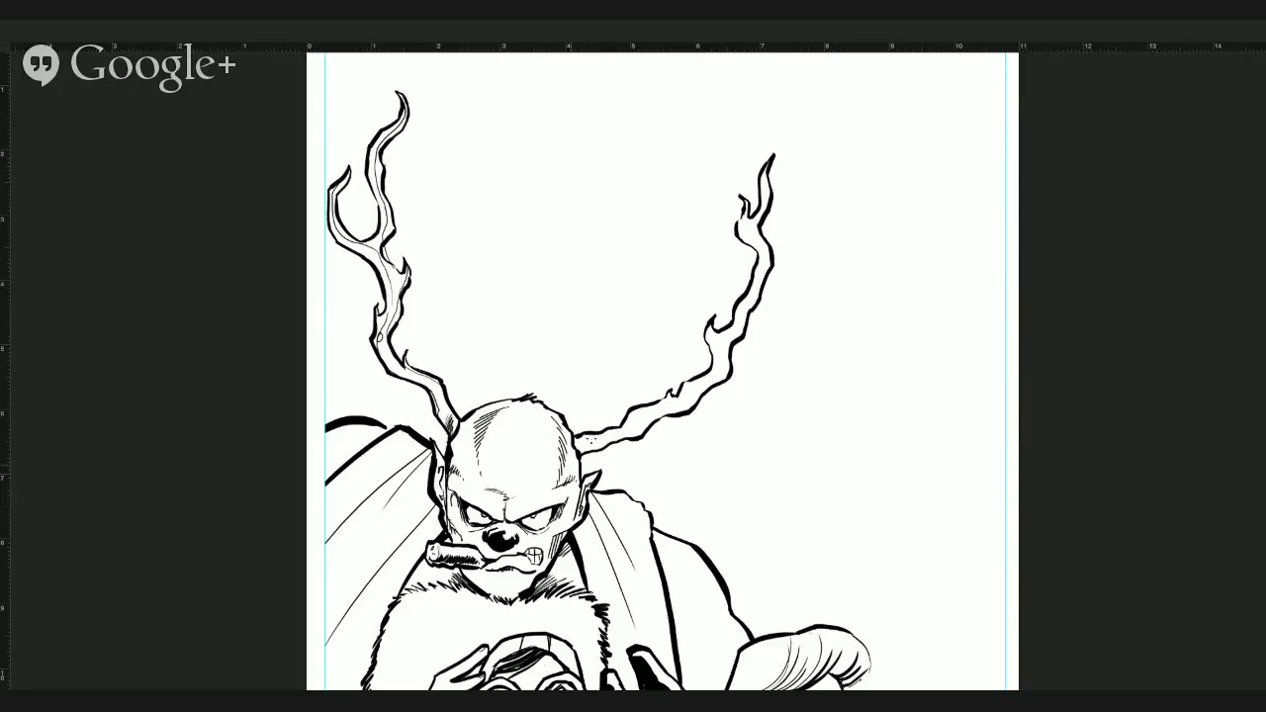
mouse_move(605, 439)
mouse_down()
mouse_move(704, 387)
mouse_move(721, 362)
mouse_move(712, 336)
mouse_move(740, 324)
mouse_move(761, 271)
mouse_move(744, 216)
mouse_move(768, 166)
mouse_up()
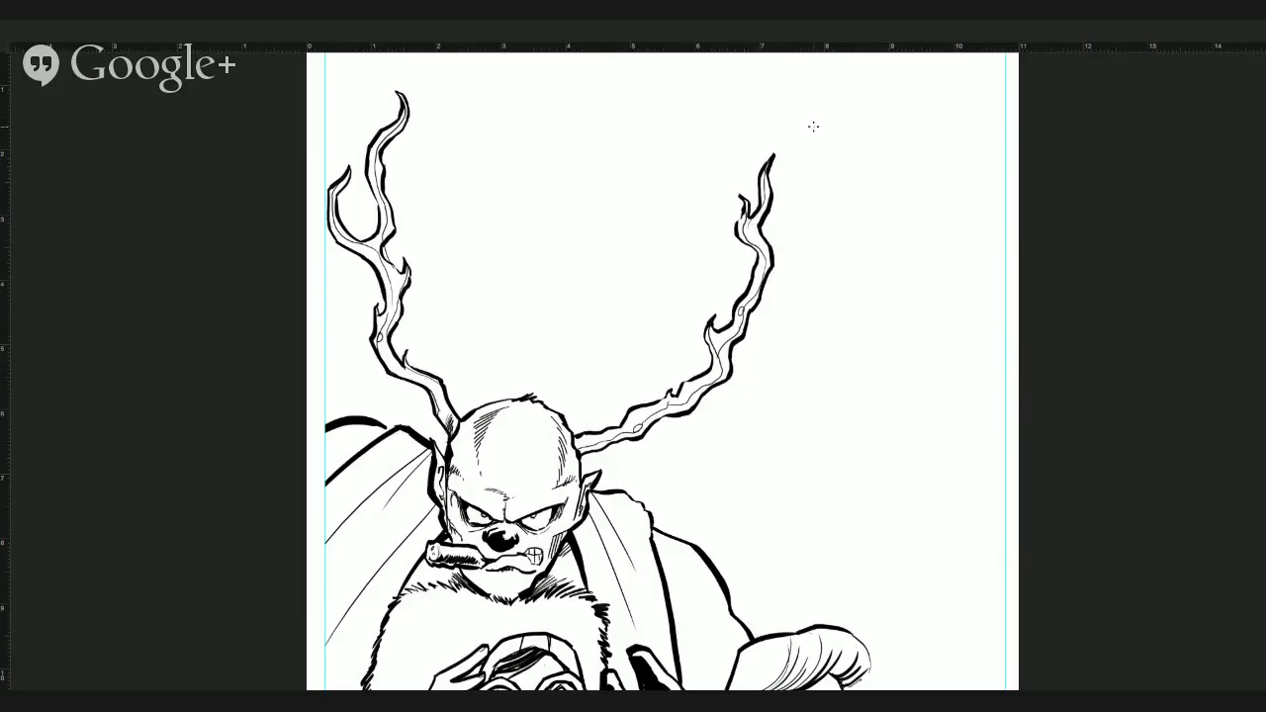
key(ctrl+minus)
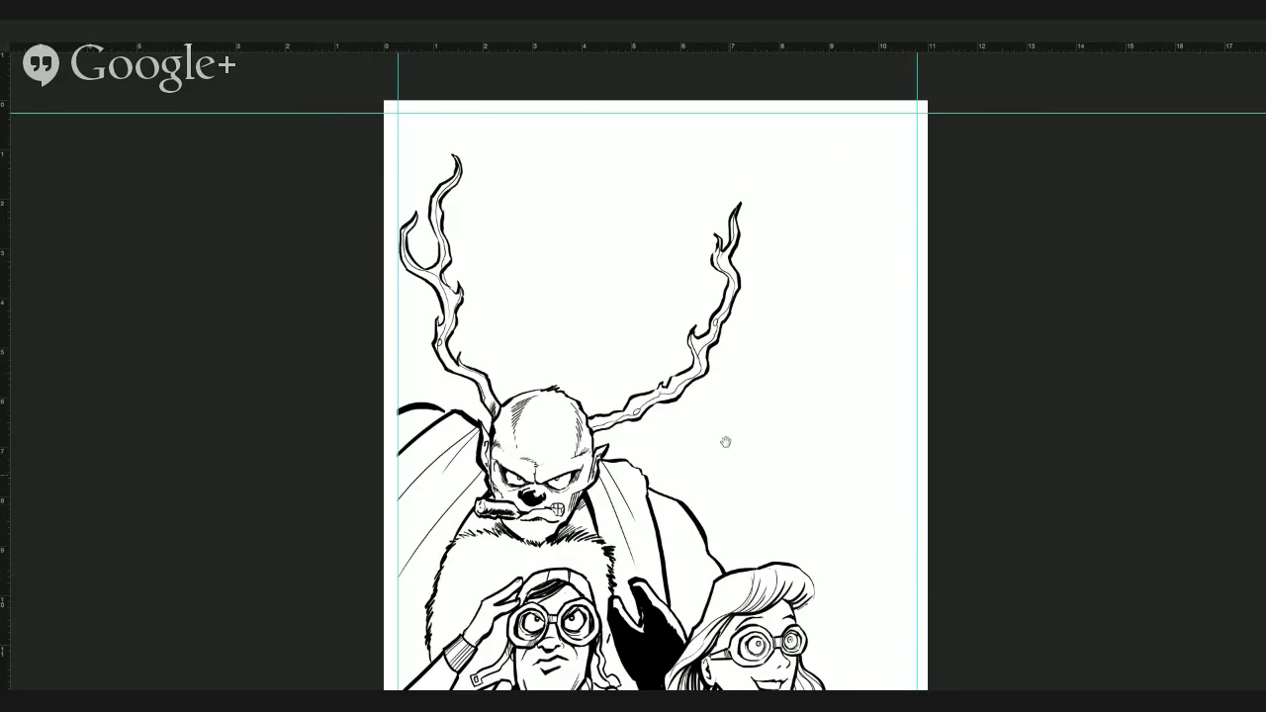
Ink the villain's cape and fur edges where they show around the goggled hero's raised arm and outstretched hand.
drag(732, 495, 715, 336)
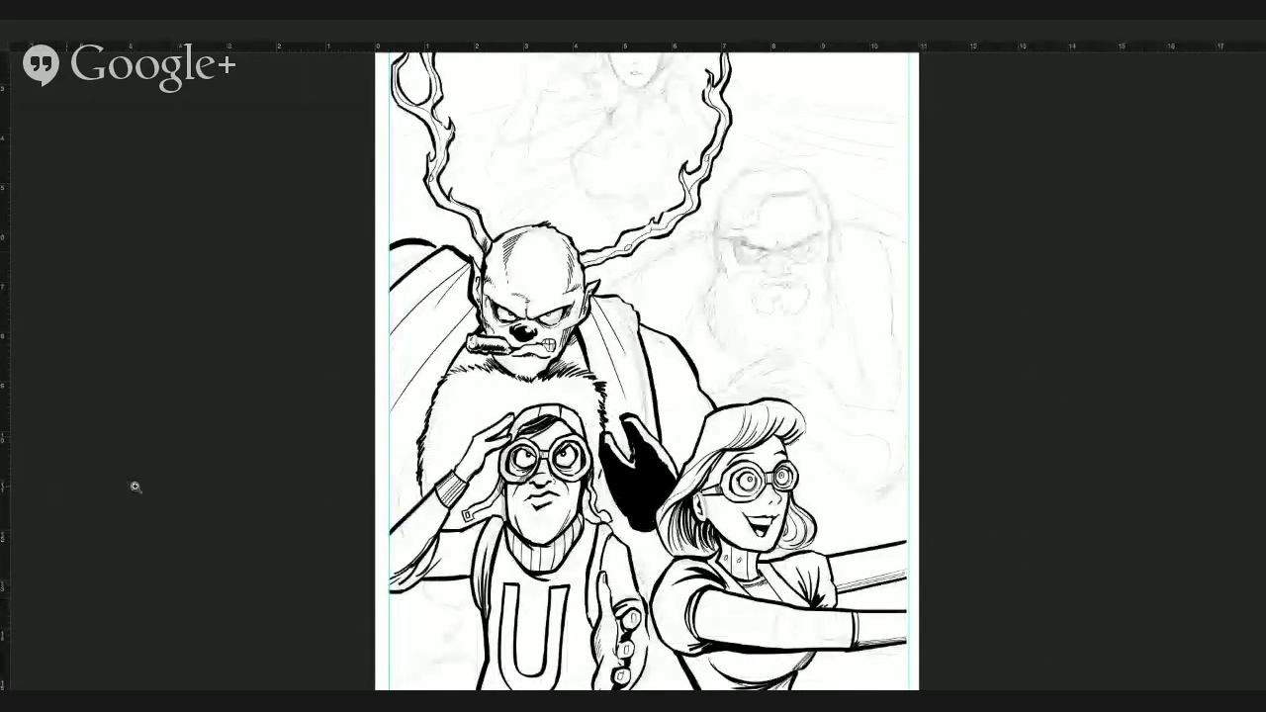
mouse_move(734, 470)
mouse_down()
mouse_move(826, 467)
mouse_move(724, 461)
mouse_up()
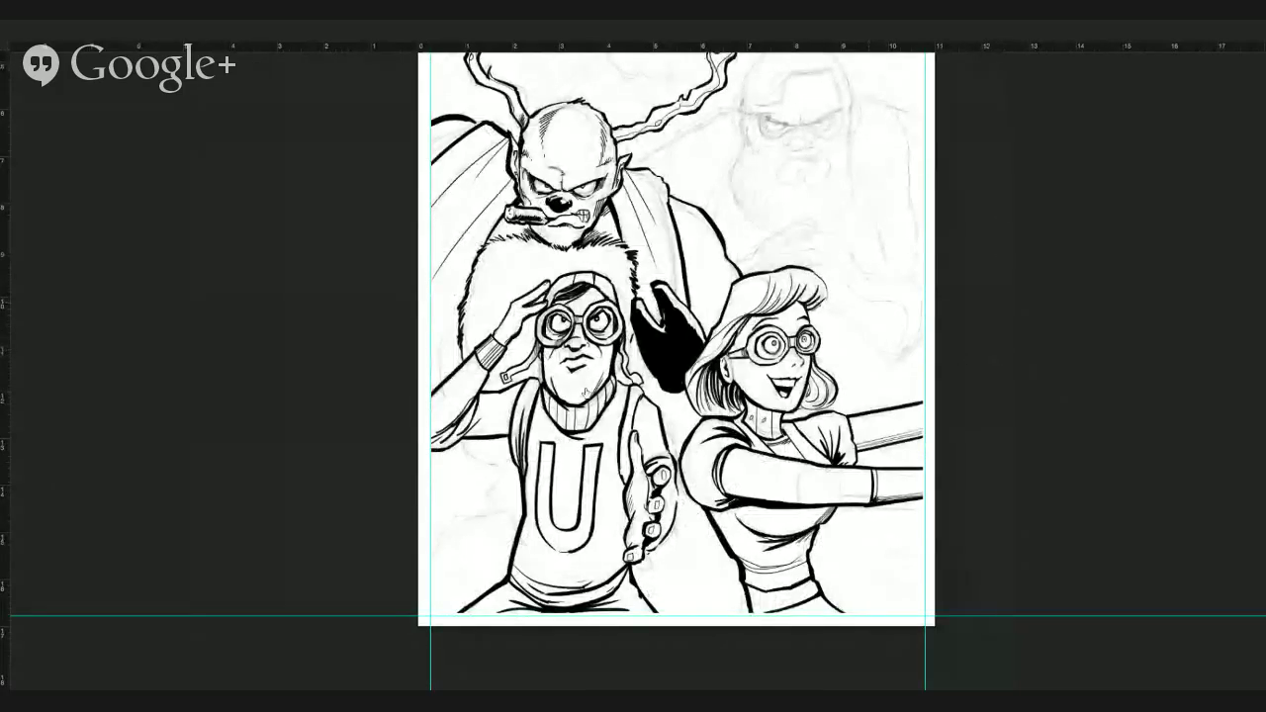
drag(456, 326, 441, 383)
drag(457, 321, 440, 380)
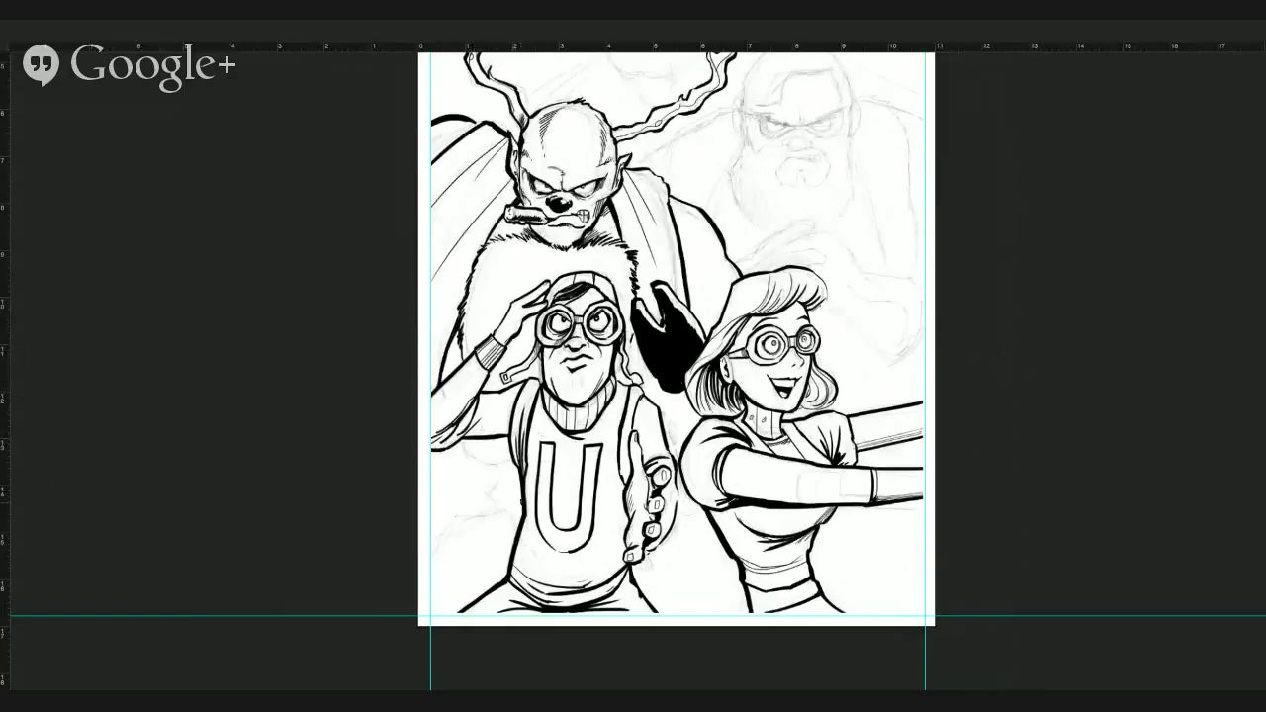
drag(666, 387, 673, 449)
mouse_move(473, 449)
mouse_down()
mouse_move(510, 465)
mouse_move(460, 442)
mouse_up()
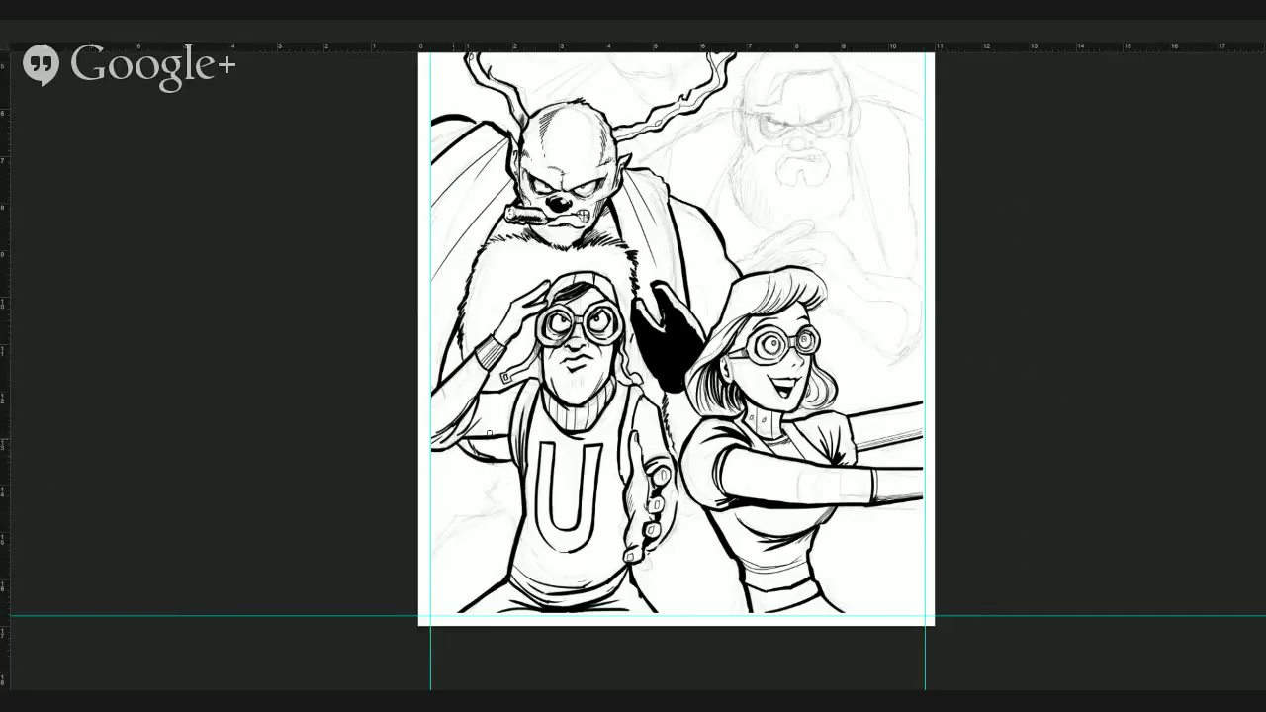
Ink the villain's belt and brush in the solid black of his trousers beneath the goggled hero's raised arm.
mouse_move(433, 542)
mouse_down()
mouse_move(516, 505)
mouse_move(435, 460)
mouse_up()
mouse_move(486, 499)
mouse_down()
mouse_move(436, 471)
mouse_move(497, 507)
mouse_move(453, 502)
mouse_move(459, 516)
mouse_move(433, 521)
mouse_move(432, 538)
mouse_move(450, 496)
mouse_move(500, 506)
mouse_up()
mouse_move(505, 489)
mouse_down()
mouse_move(493, 501)
mouse_move(505, 503)
mouse_up()
drag(509, 487, 505, 500)
mouse_move(518, 489)
mouse_down()
mouse_move(508, 505)
mouse_move(509, 488)
mouse_up()
drag(520, 507, 506, 500)
drag(515, 511, 501, 463)
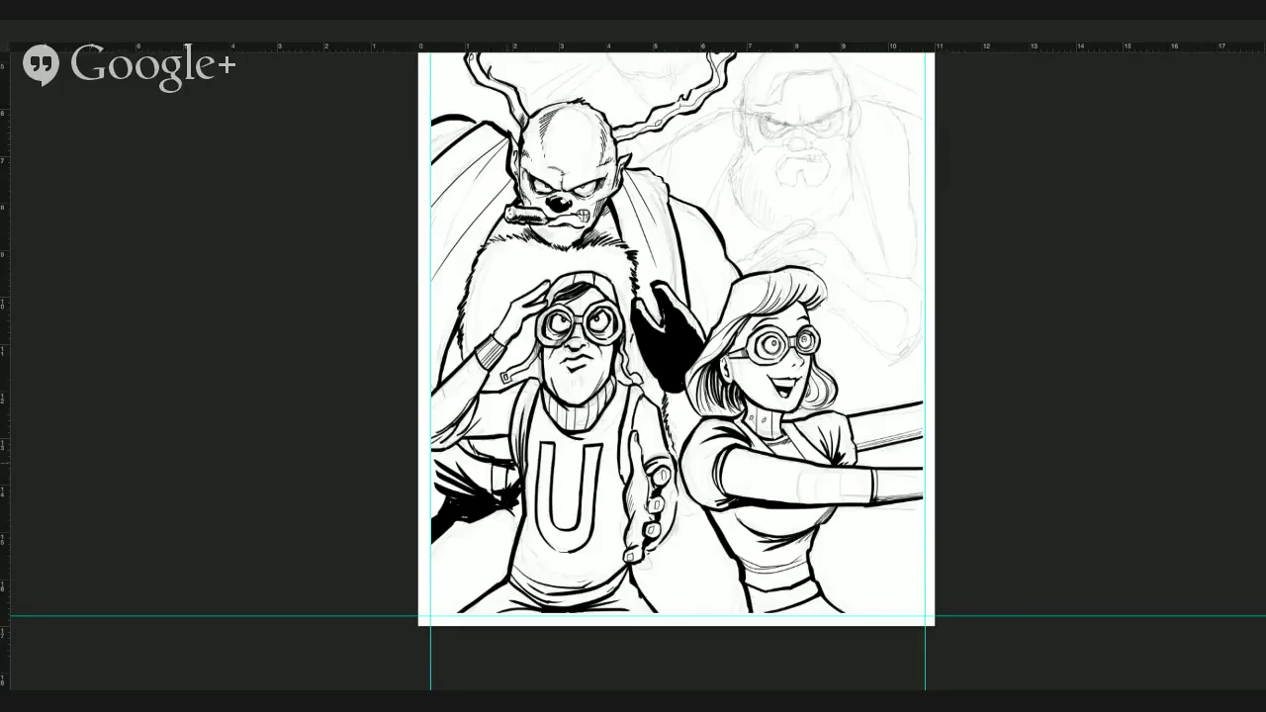
drag(510, 505, 521, 519)
Outline the villain's leg between the goggled hero and the woman and fill it solid black.
drag(678, 500, 675, 480)
drag(669, 585, 688, 613)
drag(690, 496, 721, 545)
drag(679, 498, 740, 617)
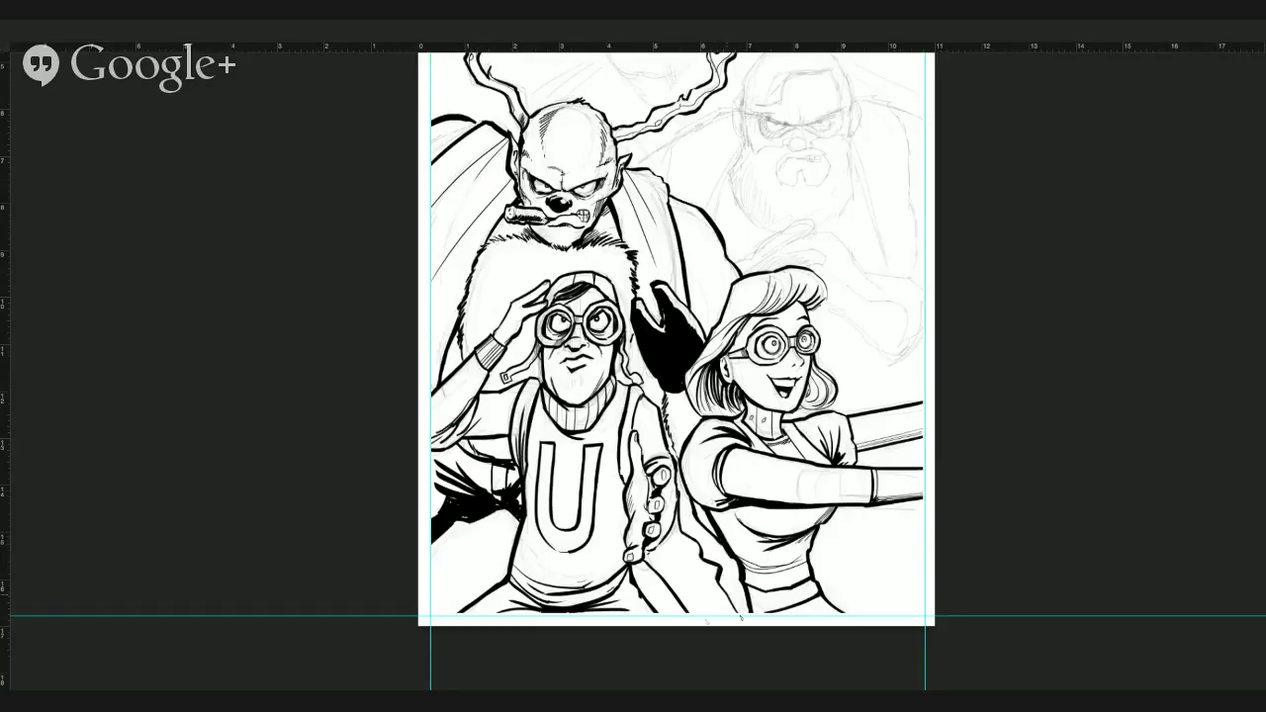
mouse_move(677, 510)
mouse_down()
mouse_move(646, 558)
mouse_move(689, 612)
mouse_up()
click(714, 579)
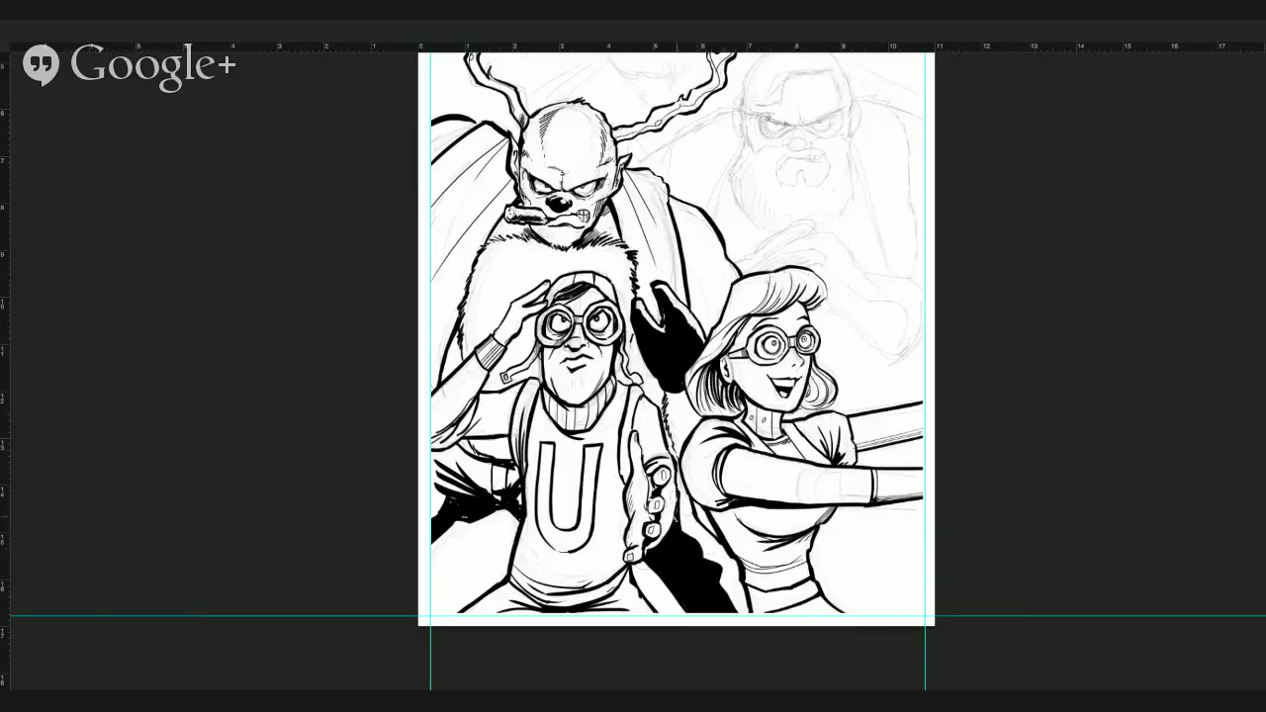
Touch up the villain's black trousers with rough brushed edges and hatch the shadow across his belt.
drag(679, 493, 676, 509)
mouse_move(497, 511)
mouse_down()
mouse_move(432, 551)
mouse_move(406, 588)
mouse_up()
mouse_move(459, 530)
mouse_down()
mouse_move(431, 558)
mouse_move(432, 505)
mouse_move(503, 509)
mouse_up()
drag(480, 462, 511, 469)
drag(481, 464, 514, 477)
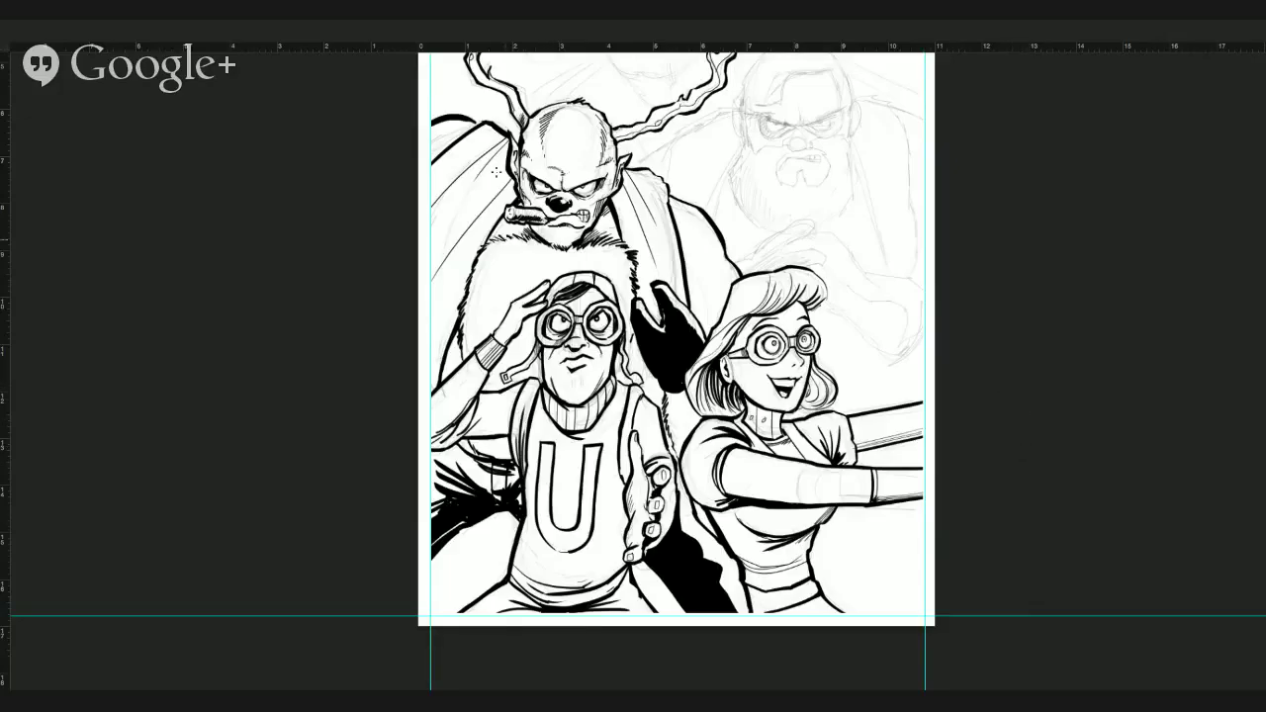
Hatch shadows on the villain's cape shoulder, under the cape along his arm, and around his fur trim.
drag(475, 123, 440, 147)
drag(669, 206, 697, 284)
drag(686, 266, 698, 301)
drag(688, 290, 698, 306)
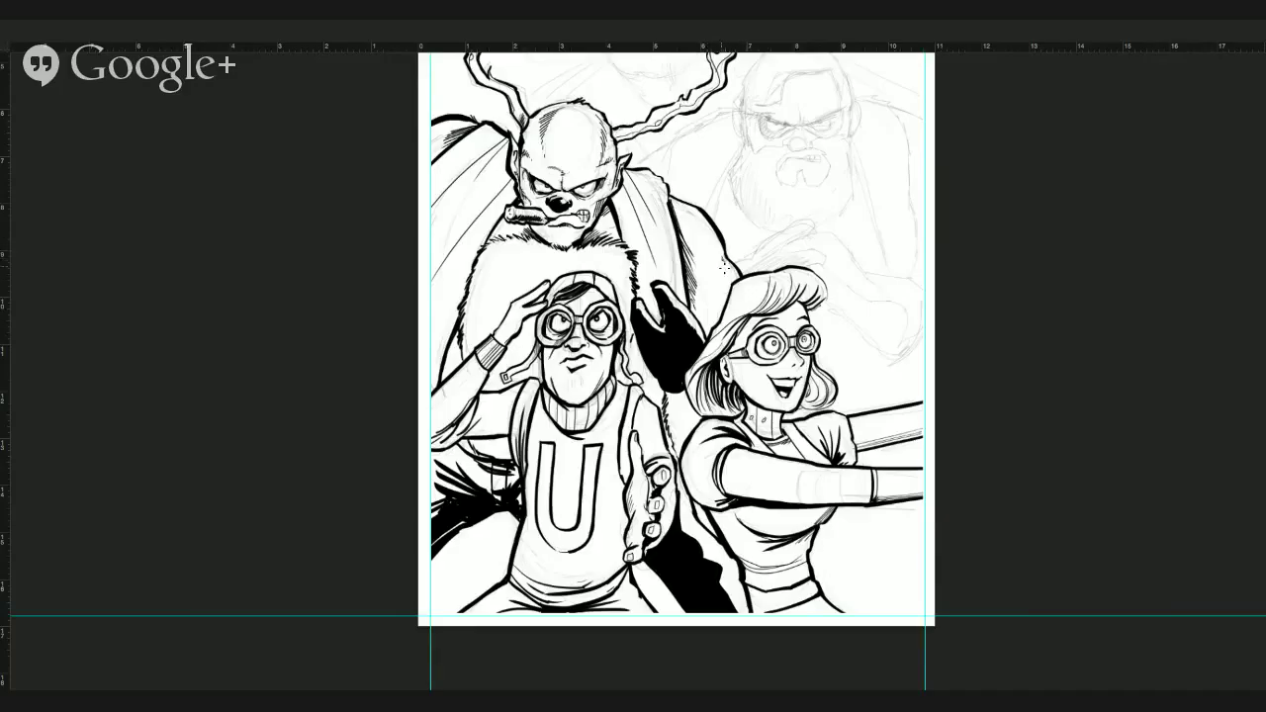
drag(724, 260, 722, 268)
drag(721, 263, 719, 271)
drag(461, 334, 457, 362)
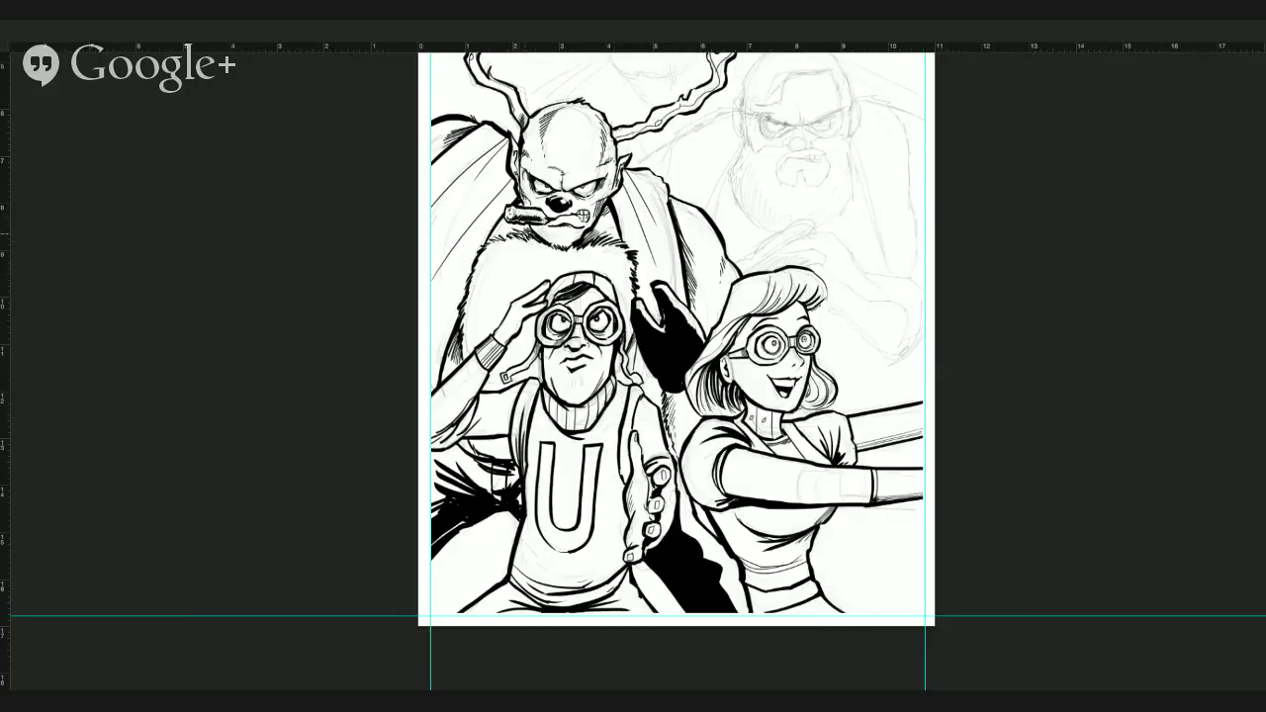
drag(606, 226, 593, 237)
Ink the bearded man's near shoulder with its tufted fur trim, plus his ear and the ragged beard edge on that side.
mouse_move(870, 293)
mouse_down()
mouse_move(720, 380)
mouse_move(732, 432)
mouse_move(774, 503)
mouse_move(768, 493)
mouse_up()
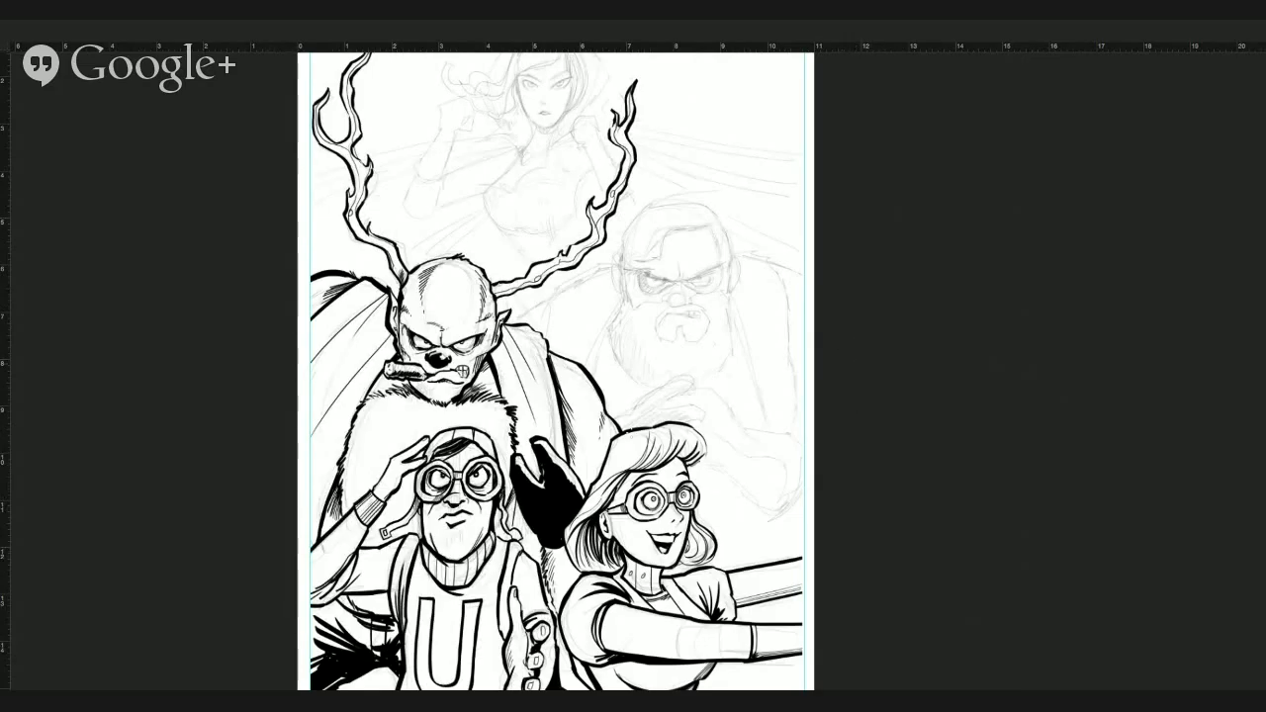
drag(762, 366, 788, 418)
mouse_move(754, 290)
mouse_down()
mouse_move(782, 375)
mouse_move(802, 379)
mouse_move(803, 345)
mouse_up()
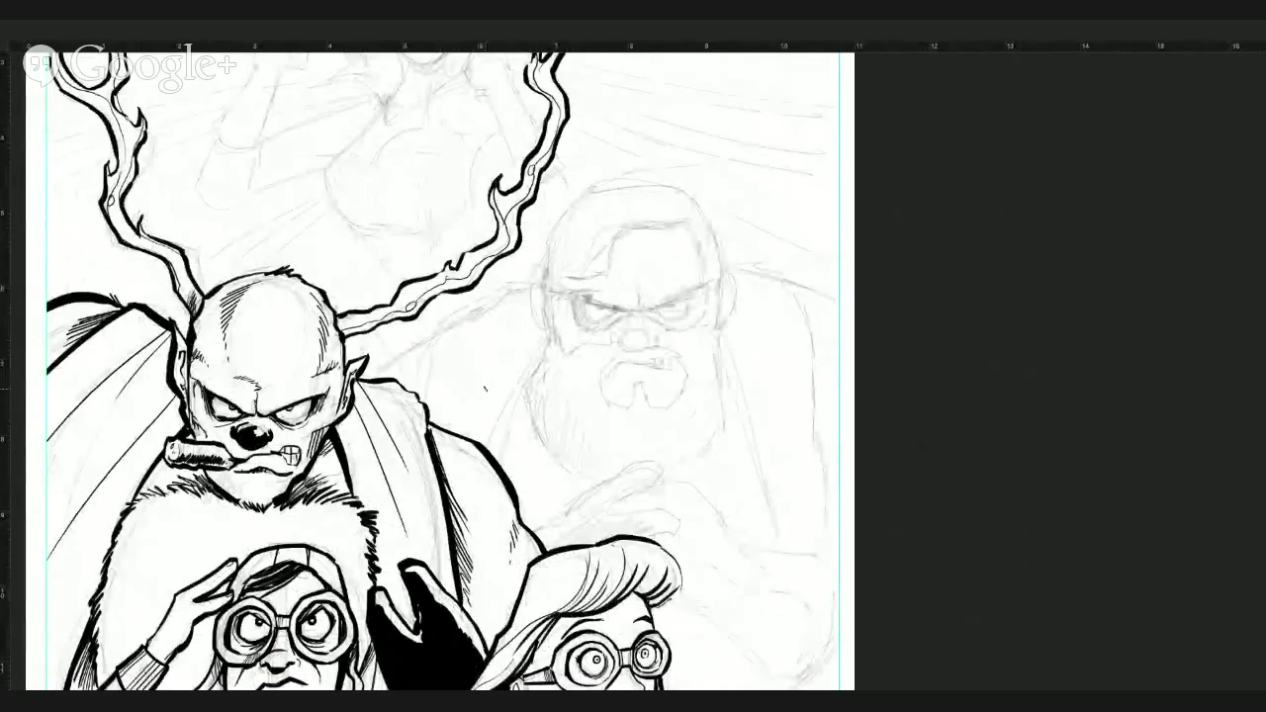
mouse_move(544, 285)
mouse_down()
mouse_move(473, 300)
mouse_move(414, 376)
mouse_up()
drag(426, 362, 420, 391)
mouse_move(426, 338)
mouse_down()
mouse_move(368, 378)
mouse_move(389, 363)
mouse_up()
drag(428, 331, 412, 343)
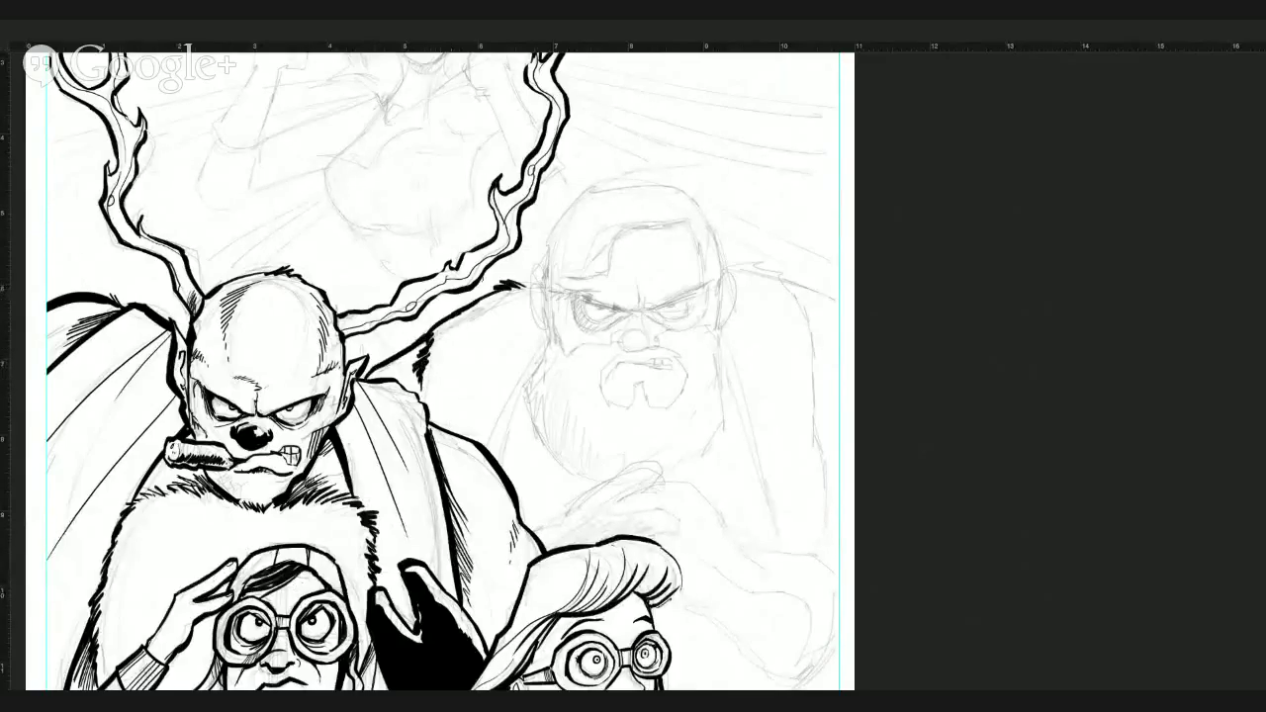
mouse_move(539, 285)
mouse_down()
mouse_move(532, 308)
mouse_move(556, 332)
mouse_move(524, 412)
mouse_move(571, 473)
mouse_up()
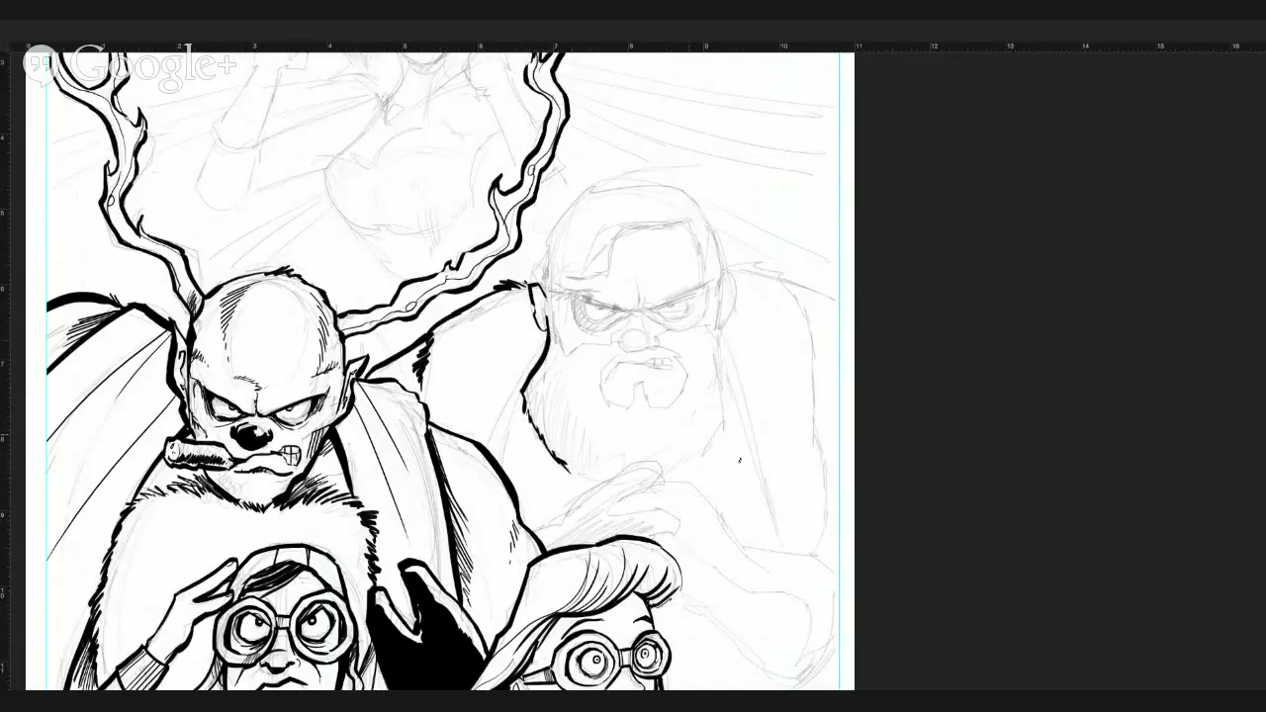
drag(569, 472, 601, 481)
Outline the bearded man's gloved fingers above the woman's hair and the flared glove cuff along his forearm.
mouse_move(530, 530)
mouse_down()
mouse_move(660, 461)
mouse_move(662, 482)
mouse_move(615, 512)
mouse_move(682, 518)
mouse_move(678, 534)
mouse_move(645, 536)
mouse_up()
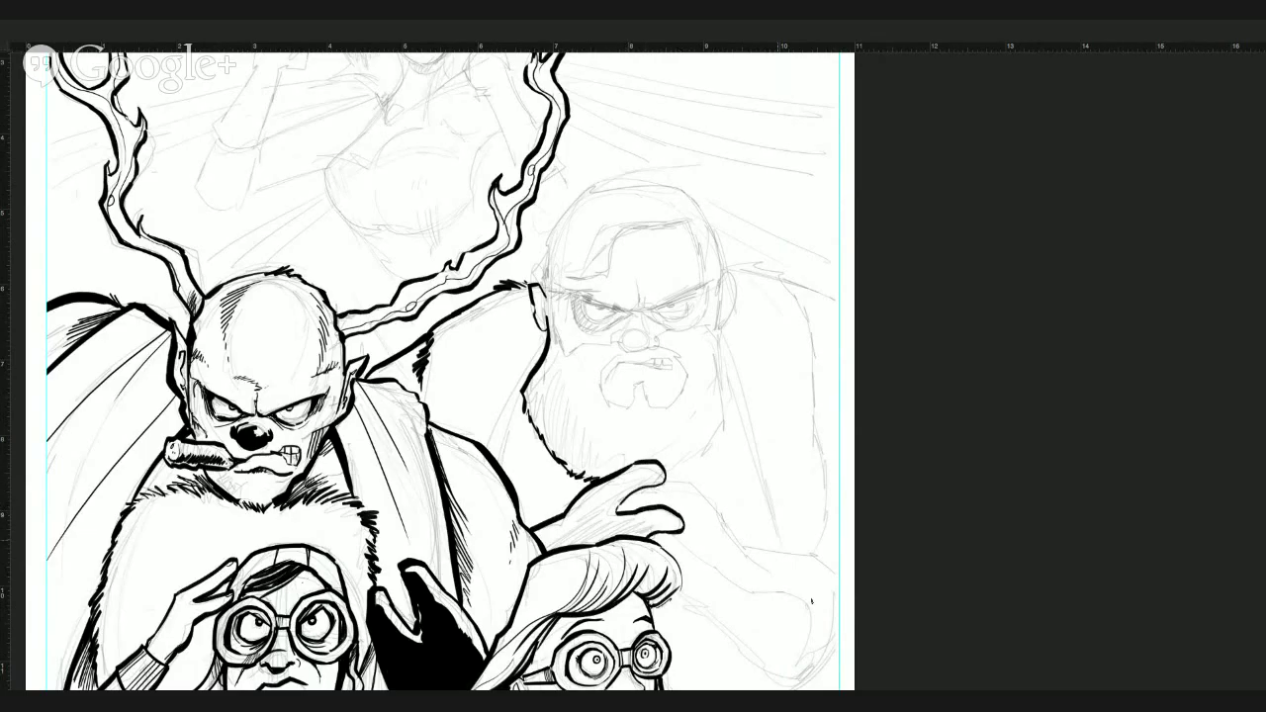
mouse_move(662, 548)
mouse_down()
mouse_move(692, 607)
mouse_move(770, 674)
mouse_move(803, 683)
mouse_move(827, 662)
mouse_move(833, 548)
mouse_up()
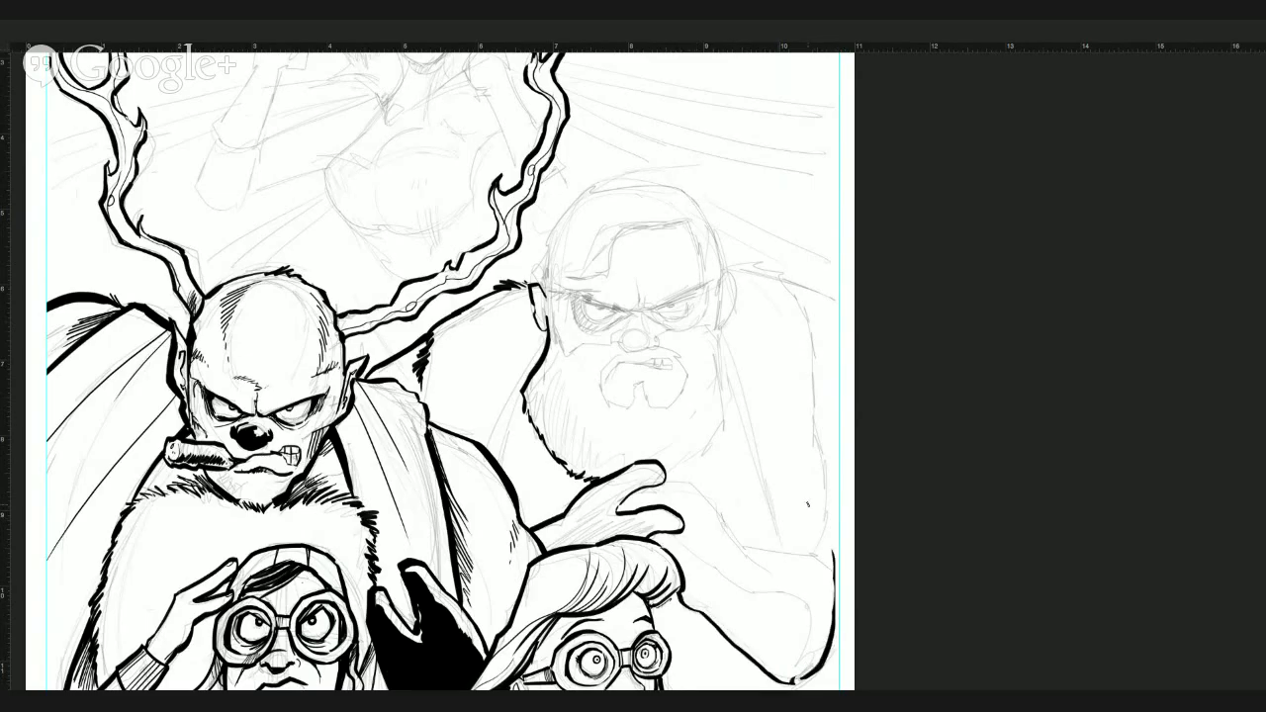
mouse_move(665, 483)
mouse_down()
mouse_move(754, 546)
mouse_move(833, 548)
mouse_up()
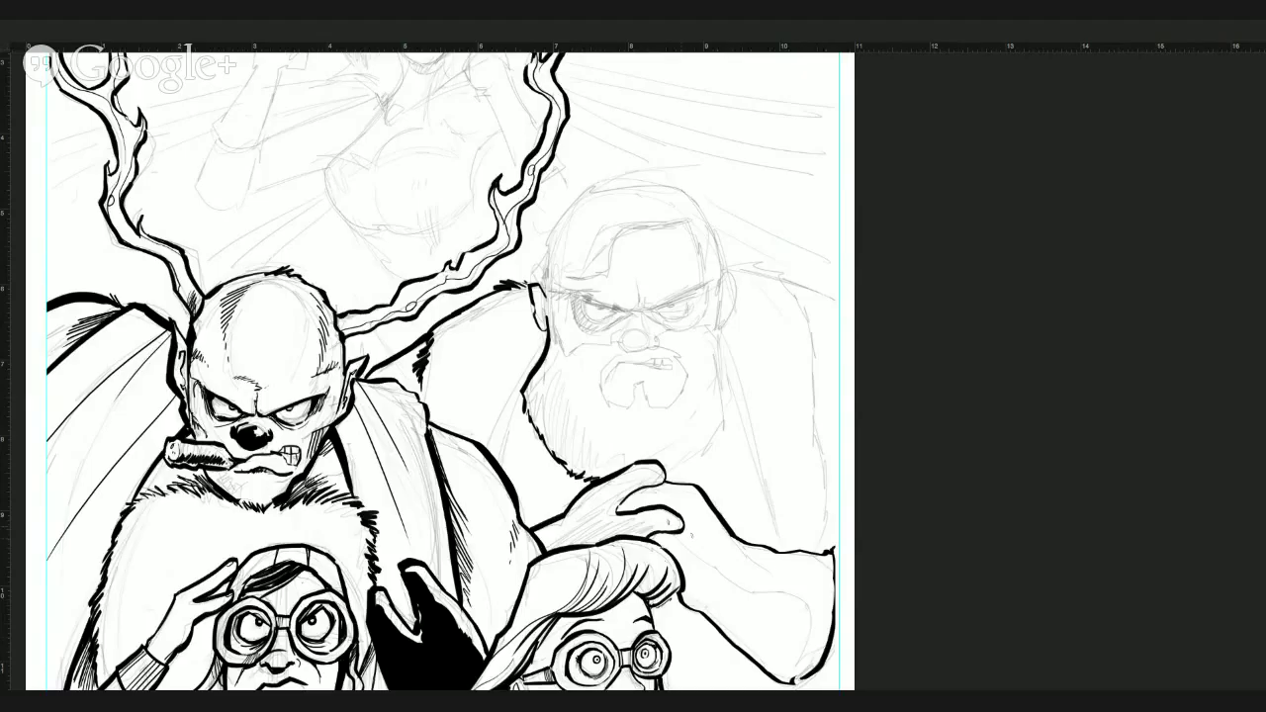
Add inner highlight contours to the bearded man's gloved fingers and fill the hand solid black.
drag(682, 516, 601, 524)
mouse_move(664, 482)
mouse_down()
mouse_move(645, 470)
mouse_move(539, 540)
mouse_move(678, 530)
mouse_up()
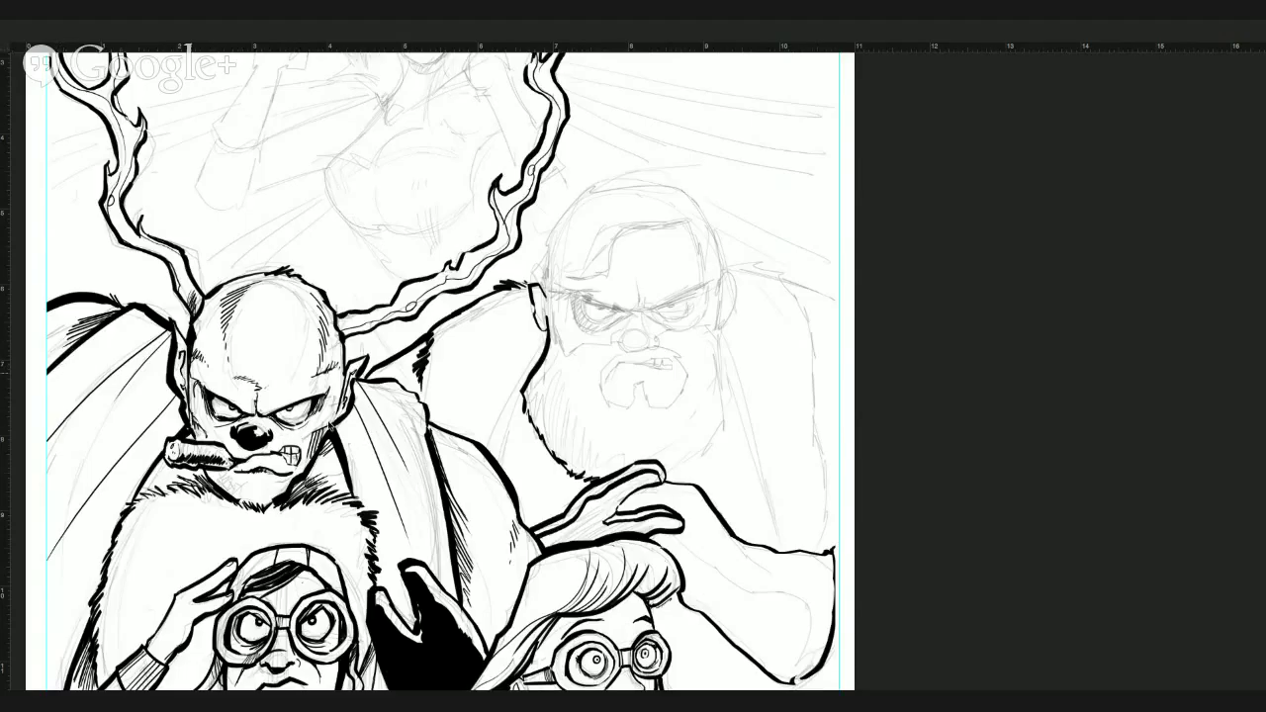
click(606, 521)
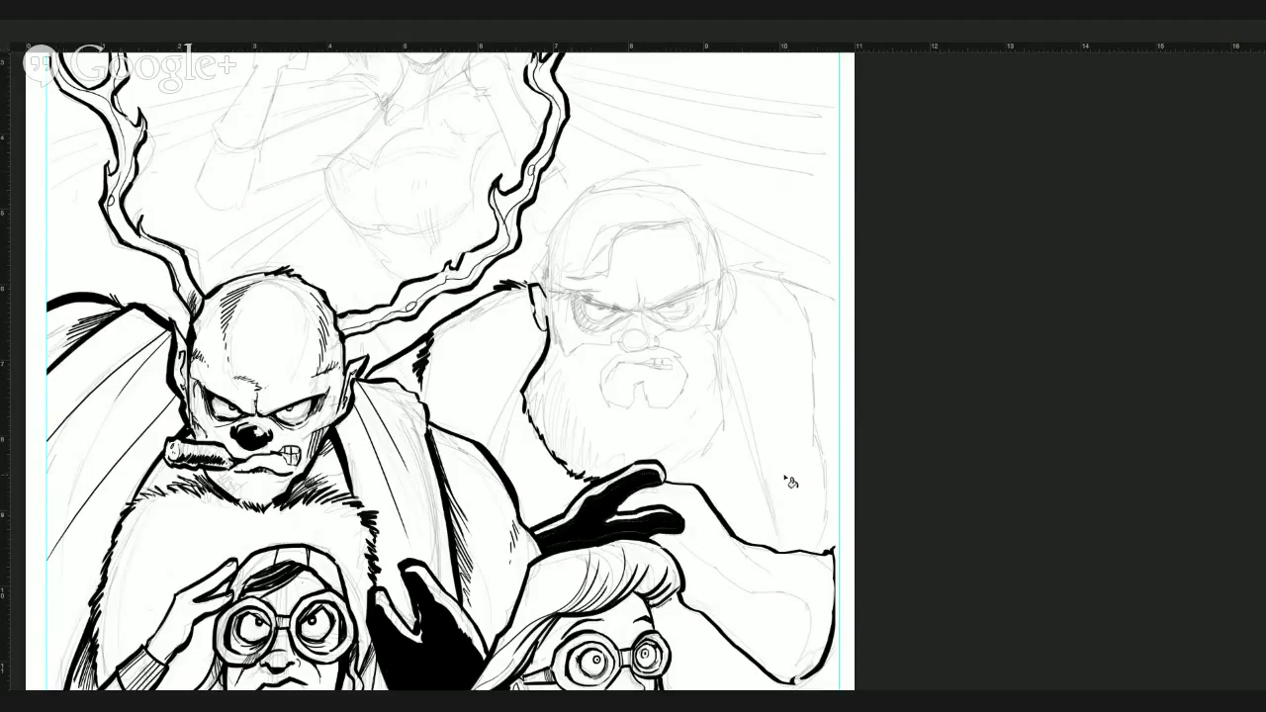
Draw a highlight contour along the bearded man's forearm, fill the glove below it black, and hatch the highlight's edge.
key(b)
mouse_move(552, 543)
mouse_down()
mouse_move(680, 527)
mouse_move(605, 524)
mouse_move(610, 515)
mouse_up()
mouse_move(621, 512)
mouse_down()
mouse_move(663, 492)
mouse_move(685, 501)
mouse_move(677, 537)
mouse_move(660, 541)
mouse_move(690, 603)
mouse_move(795, 682)
mouse_move(833, 603)
mouse_move(802, 575)
mouse_move(743, 569)
mouse_move(680, 499)
mouse_up()
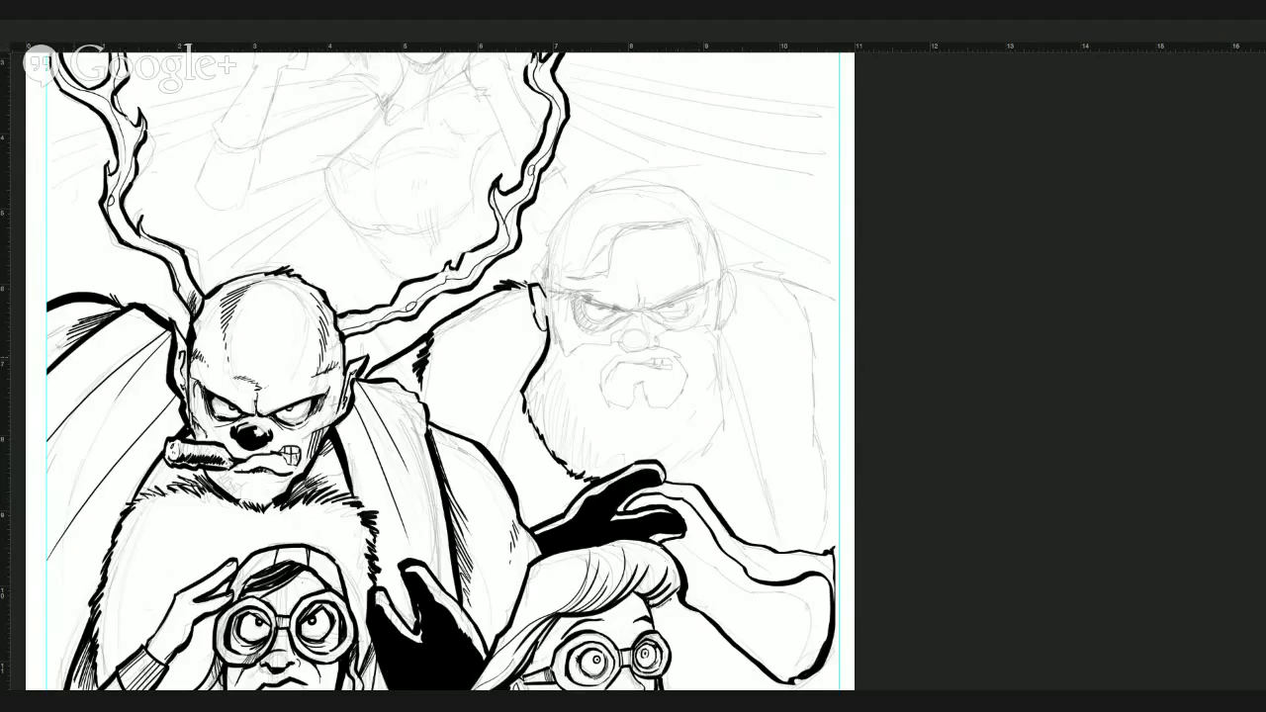
click(783, 572)
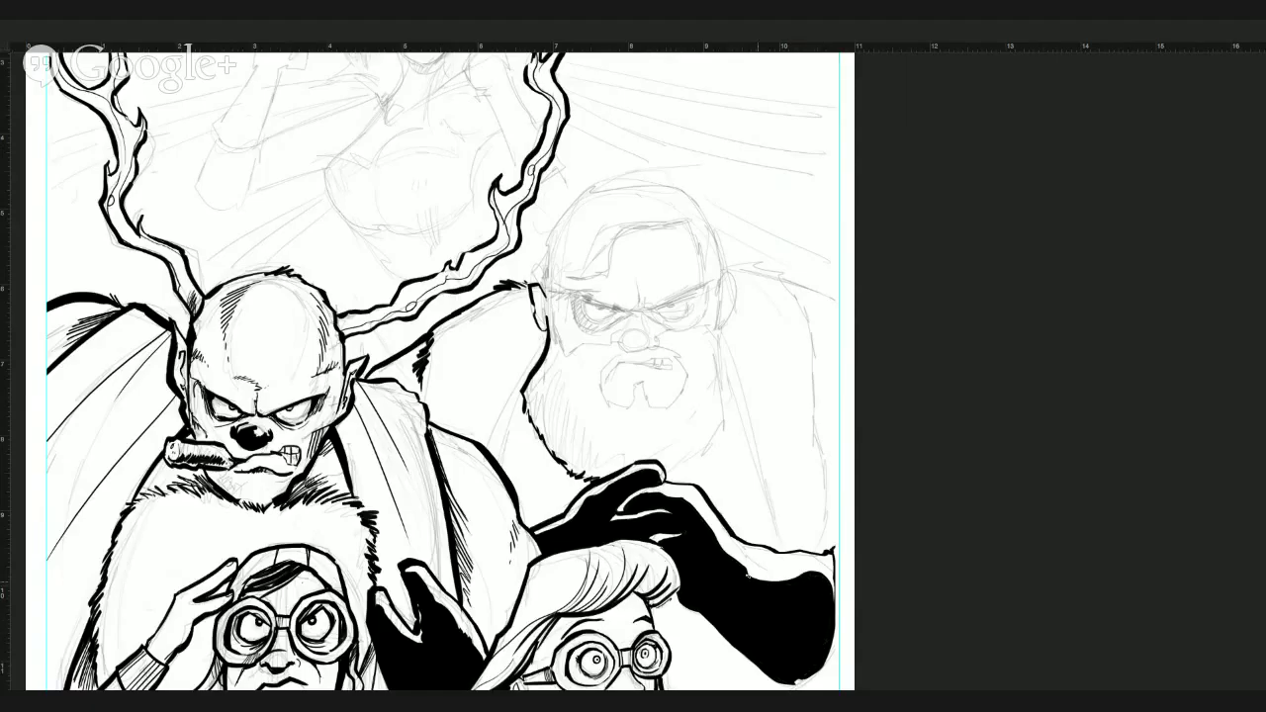
mouse_move(698, 498)
mouse_down()
mouse_move(732, 563)
mouse_move(774, 583)
mouse_move(813, 572)
mouse_up()
mouse_move(821, 581)
mouse_down()
mouse_move(833, 580)
mouse_move(834, 597)
mouse_up()
drag(833, 547, 837, 564)
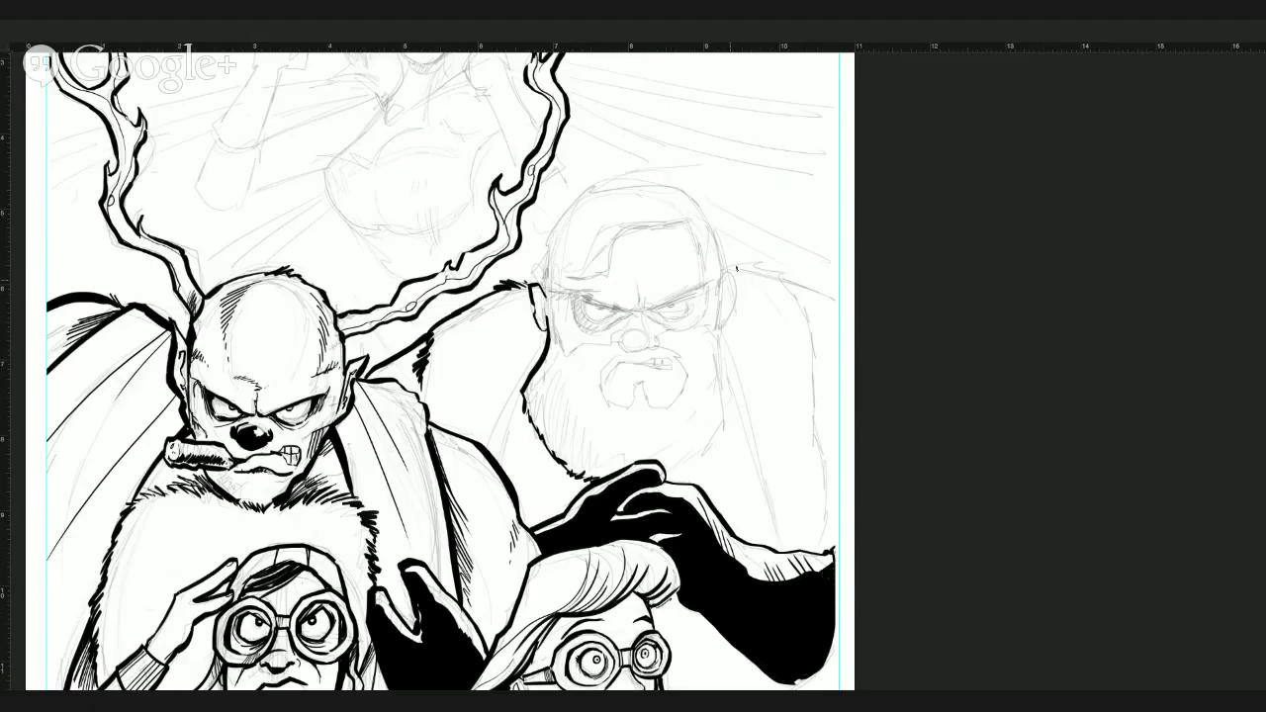
Ink the jagged fur trim across the top of the bearded man's far shoulder, beside his head.
drag(730, 265, 783, 277)
mouse_move(775, 275)
mouse_down()
mouse_move(817, 295)
mouse_move(803, 283)
mouse_up()
drag(728, 265, 739, 270)
drag(817, 296, 830, 329)
drag(821, 324, 833, 344)
drag(823, 346, 835, 374)
key(ctrl+alt+z)
key(ctrl+alt+z)
key(ctrl+alt+z)
key(ctrl+alt+z)
key(ctrl+alt+z)
key(ctrl+alt+z)
key(ctrl+alt+z)
key(ctrl+alt+z)
Ink the tufted fur edge down the bearded man's outer side to his glove cuff, plus the shoulder line running to the page edge.
mouse_move(791, 281)
mouse_down()
mouse_move(808, 289)
mouse_move(795, 290)
mouse_move(817, 379)
mouse_up()
key(ctrl+alt+z)
key(ctrl+alt+z)
key(ctrl+alt+z)
key(ctrl+alt+z)
drag(785, 284, 836, 299)
mouse_move(812, 374)
mouse_down()
mouse_move(812, 414)
mouse_move(819, 380)
mouse_move(809, 418)
mouse_move(823, 554)
mouse_up()
Ink the remaining ragged edge of the bearded man's beard and the outline of his ear and skull.
mouse_move(722, 337)
mouse_down()
mouse_move(732, 409)
mouse_move(715, 421)
mouse_move(731, 433)
mouse_move(677, 479)
mouse_up()
drag(693, 463, 690, 478)
drag(701, 460, 697, 473)
mouse_move(705, 458)
mouse_down()
mouse_move(699, 471)
mouse_move(728, 414)
mouse_up()
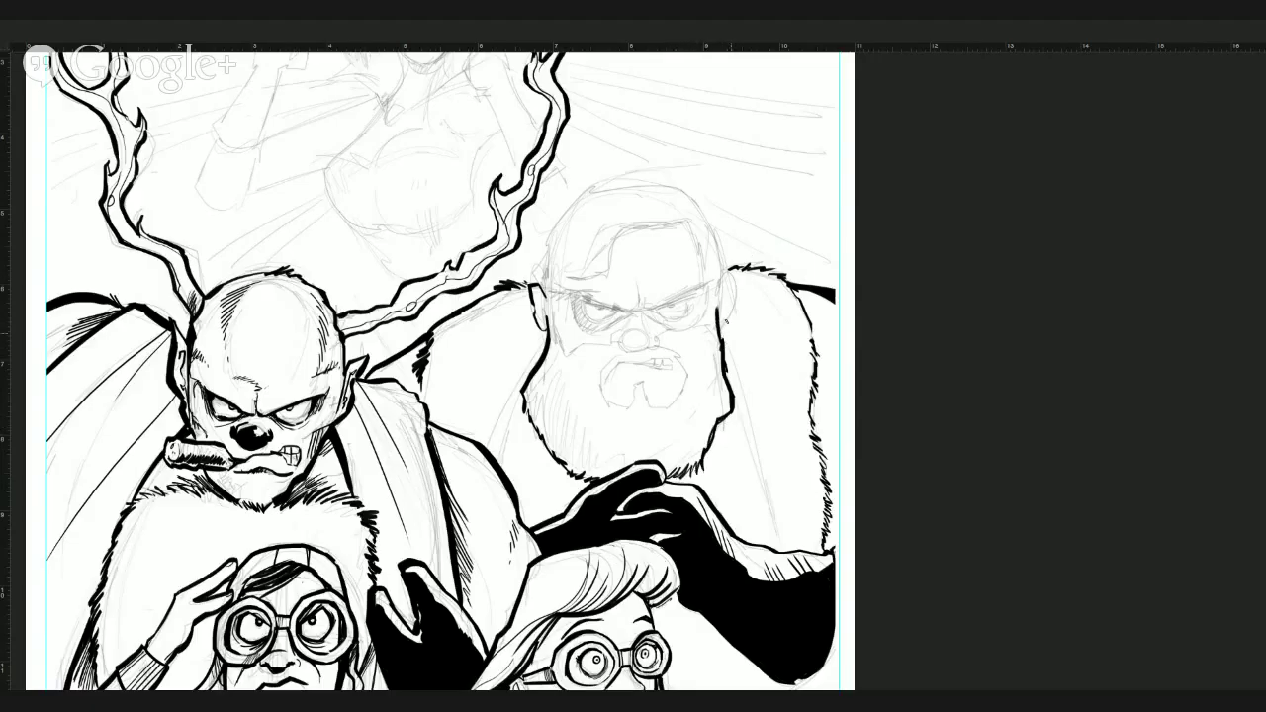
mouse_move(723, 339)
mouse_down()
mouse_move(735, 277)
mouse_move(703, 197)
mouse_up()
mouse_move(545, 286)
mouse_down()
mouse_move(537, 239)
mouse_move(638, 184)
mouse_move(698, 191)
mouse_up()
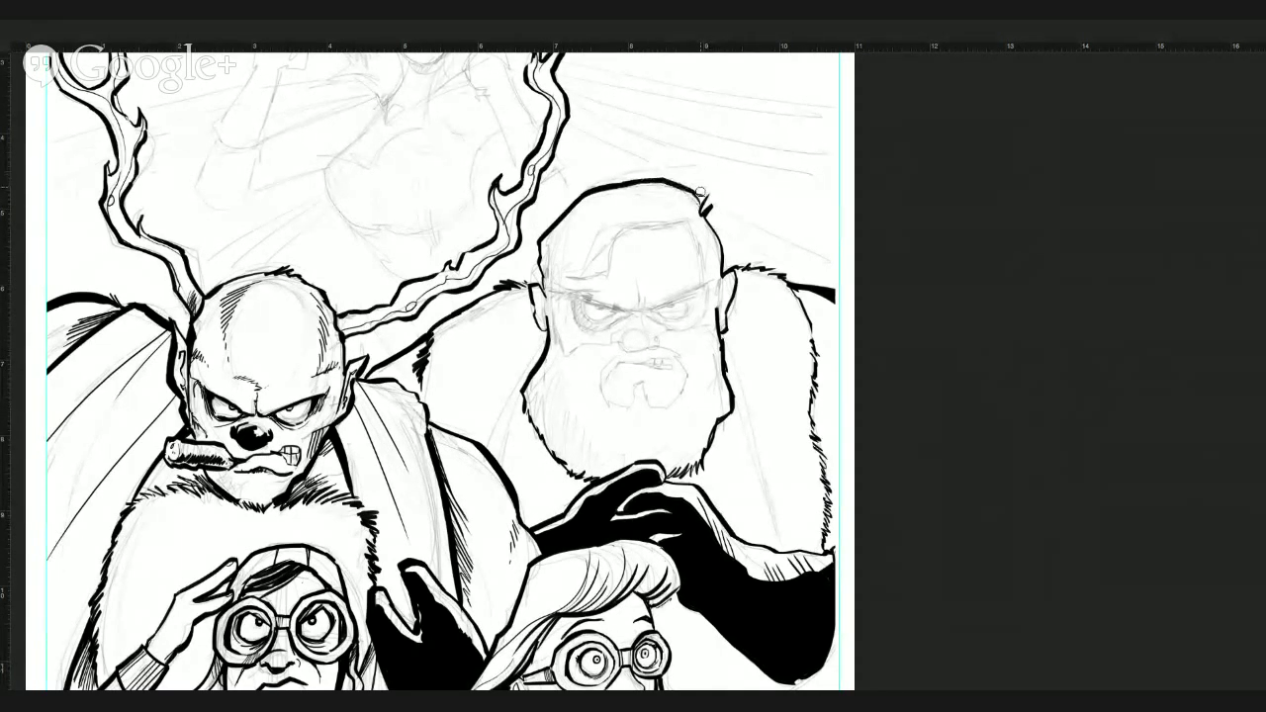
Ink the bearded man's swept-over hair with thick black strands, and the dark hairline running down his temple.
mouse_move(700, 212)
mouse_down()
mouse_move(596, 253)
mouse_move(574, 279)
mouse_move(593, 280)
mouse_move(575, 281)
mouse_up()
mouse_move(617, 235)
mouse_down()
mouse_move(550, 300)
mouse_move(548, 279)
mouse_up()
drag(595, 241, 559, 275)
drag(646, 218, 607, 232)
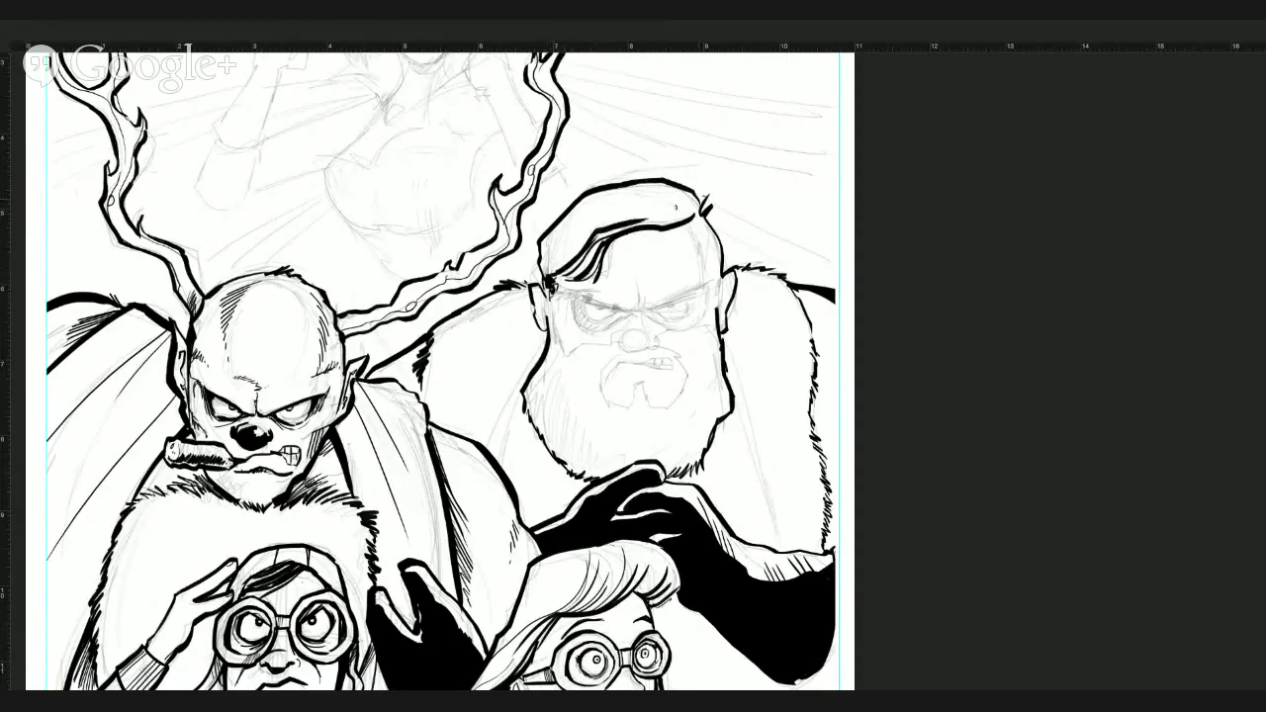
drag(693, 204, 644, 222)
mouse_move(696, 212)
mouse_down()
mouse_move(644, 223)
mouse_move(631, 212)
mouse_move(545, 272)
mouse_move(599, 206)
mouse_move(550, 265)
mouse_move(540, 255)
mouse_move(544, 275)
mouse_move(610, 207)
mouse_move(684, 203)
mouse_up()
mouse_move(588, 225)
mouse_down()
mouse_move(667, 207)
mouse_move(722, 249)
mouse_up()
mouse_move(702, 244)
mouse_down()
mouse_move(717, 256)
mouse_move(710, 306)
mouse_up()
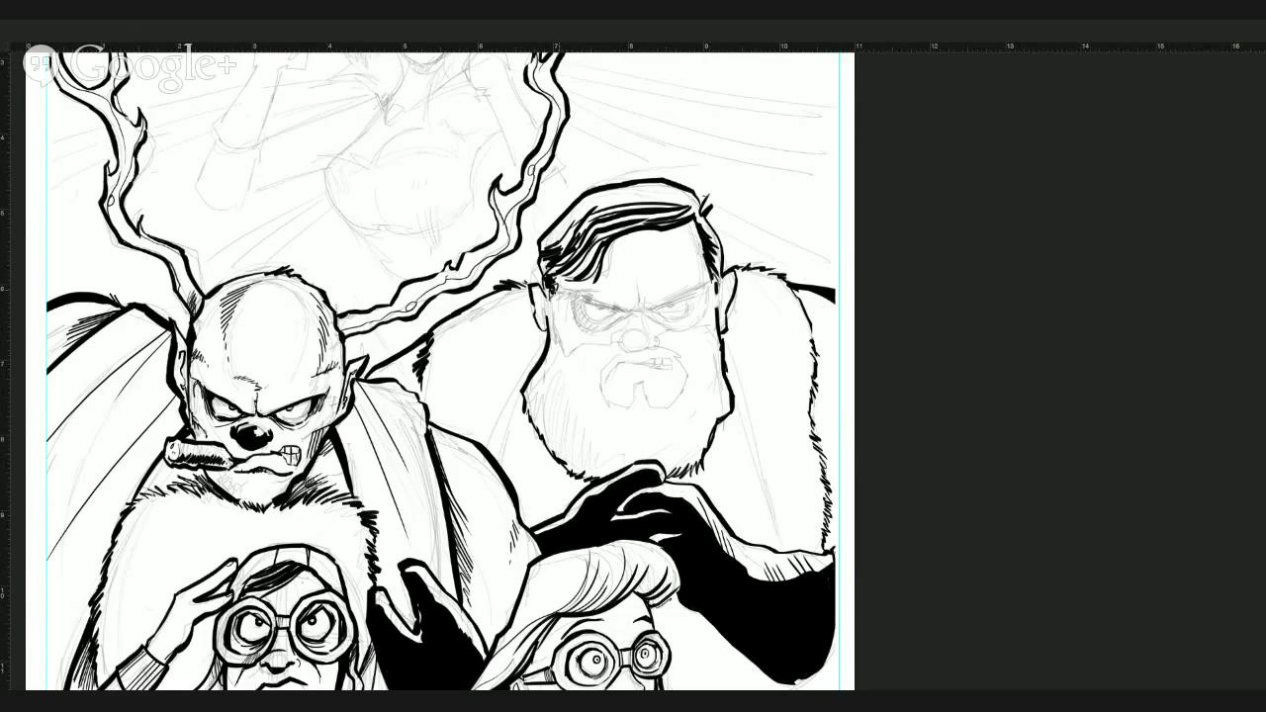
Ink the bearded man's sideburn, the upper edge of his beard across the cheeks, and the moustache contour around his mouth.
mouse_move(551, 288)
mouse_down()
mouse_move(553, 313)
mouse_move(553, 301)
mouse_up()
drag(552, 297, 564, 356)
mouse_move(562, 342)
mouse_down()
mouse_move(566, 359)
mouse_move(579, 345)
mouse_up()
key(ctrl+z)
drag(579, 345, 678, 330)
drag(676, 335, 714, 325)
mouse_move(611, 334)
mouse_down()
mouse_move(634, 353)
mouse_move(648, 347)
mouse_up()
mouse_move(620, 341)
mouse_down()
mouse_move(632, 355)
mouse_move(658, 349)
mouse_move(630, 354)
mouse_move(600, 389)
mouse_move(630, 410)
mouse_move(638, 383)
mouse_move(641, 405)
mouse_move(665, 407)
mouse_move(645, 380)
mouse_move(669, 407)
mouse_move(685, 385)
mouse_move(665, 351)
mouse_move(691, 372)
mouse_move(686, 397)
mouse_up()
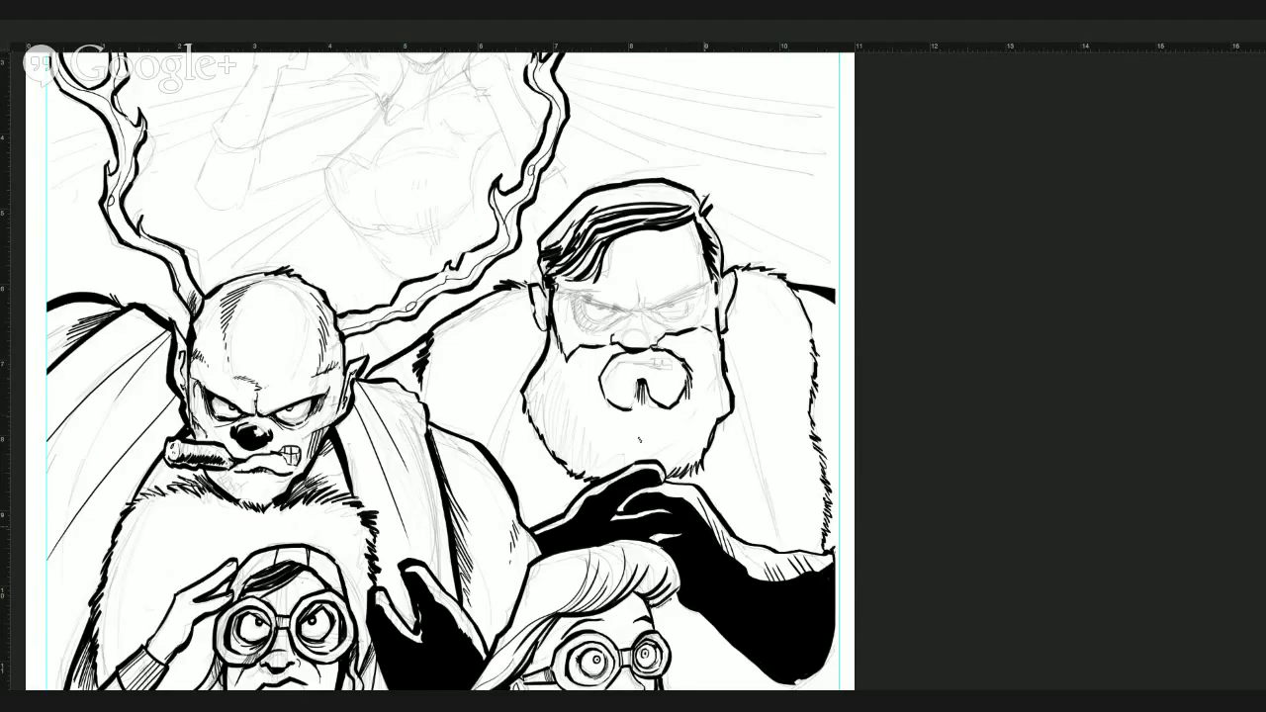
Fill the near cheek and chin of the bearded man's beard with thick, tapering black hair strokes.
drag(594, 373, 598, 401)
mouse_move(544, 370)
mouse_down()
mouse_move(528, 421)
mouse_move(524, 402)
mouse_move(532, 425)
mouse_move(542, 385)
mouse_move(536, 421)
mouse_up()
mouse_move(566, 374)
mouse_down()
mouse_move(542, 441)
mouse_move(550, 457)
mouse_up()
drag(567, 398, 552, 433)
mouse_move(563, 376)
mouse_down()
mouse_move(548, 411)
mouse_move(559, 464)
mouse_move(546, 457)
mouse_up()
mouse_move(578, 395)
mouse_down()
mouse_move(563, 468)
mouse_move(574, 473)
mouse_up()
mouse_move(591, 406)
mouse_down()
mouse_move(580, 474)
mouse_move(595, 445)
mouse_up()
drag(597, 463, 590, 483)
mouse_move(608, 435)
mouse_down()
mouse_move(598, 481)
mouse_move(636, 457)
mouse_up()
drag(649, 445, 643, 456)
mouse_move(659, 423)
mouse_down()
mouse_move(645, 459)
mouse_move(650, 435)
mouse_up()
drag(659, 451, 651, 455)
drag(665, 421, 662, 465)
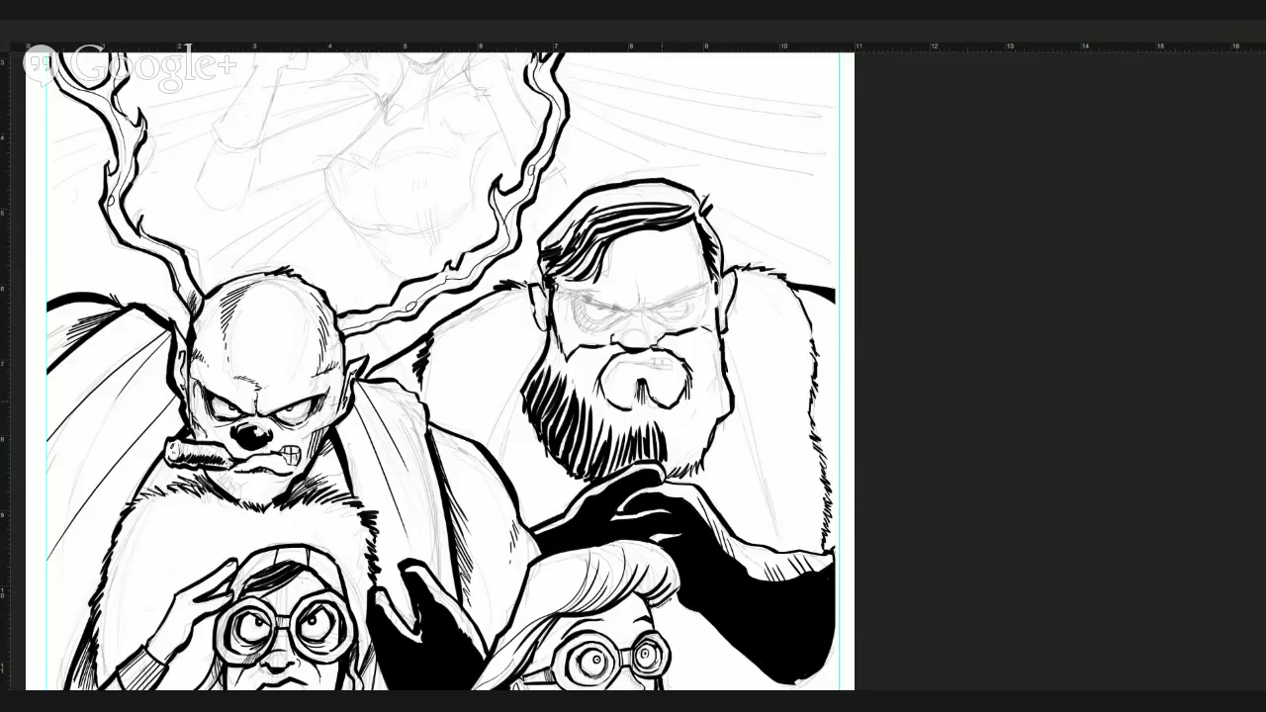
Fill the rest of the bearded man's beard up to the far cheek with black hair strokes, and ink his moustache hairs.
drag(676, 423, 664, 467)
mouse_move(668, 417)
mouse_down()
mouse_move(665, 473)
mouse_move(673, 435)
mouse_up()
drag(680, 431, 675, 469)
drag(690, 441, 682, 465)
drag(704, 415, 688, 460)
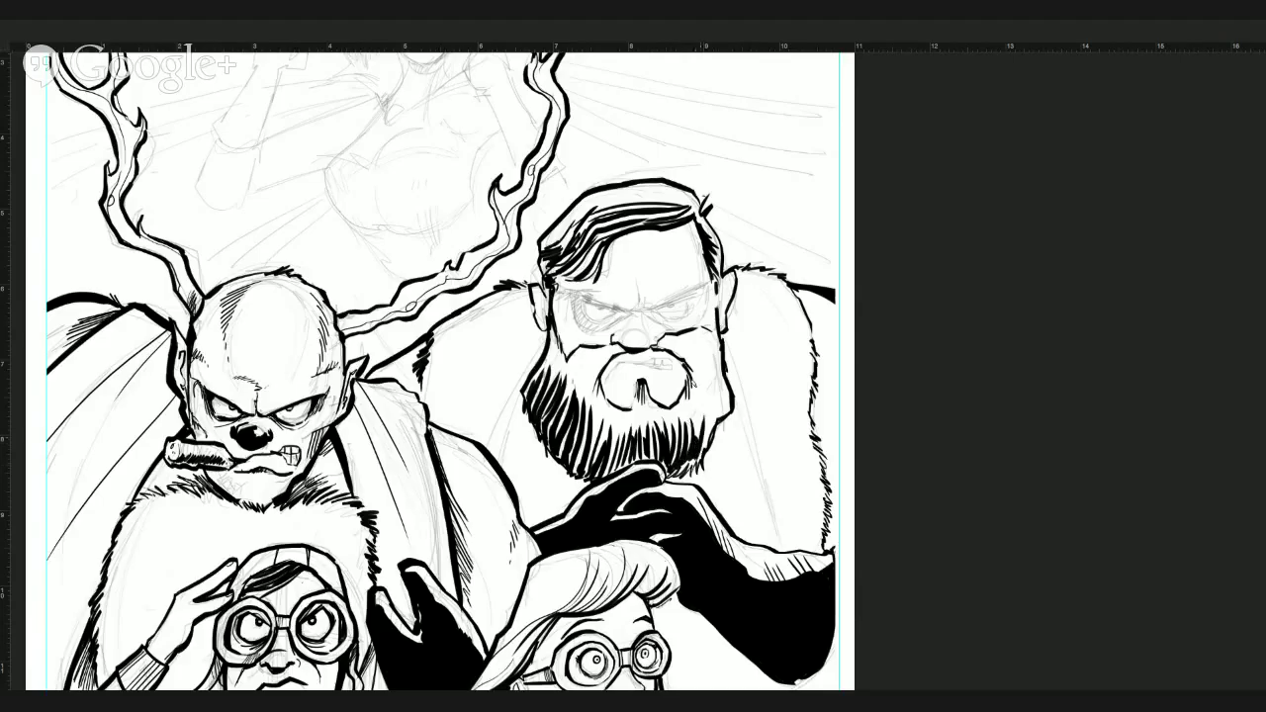
drag(704, 401, 695, 441)
mouse_move(710, 394)
mouse_down()
mouse_move(700, 449)
mouse_move(716, 417)
mouse_up()
mouse_move(726, 362)
mouse_down()
mouse_move(712, 395)
mouse_move(711, 375)
mouse_up()
drag(720, 333, 704, 358)
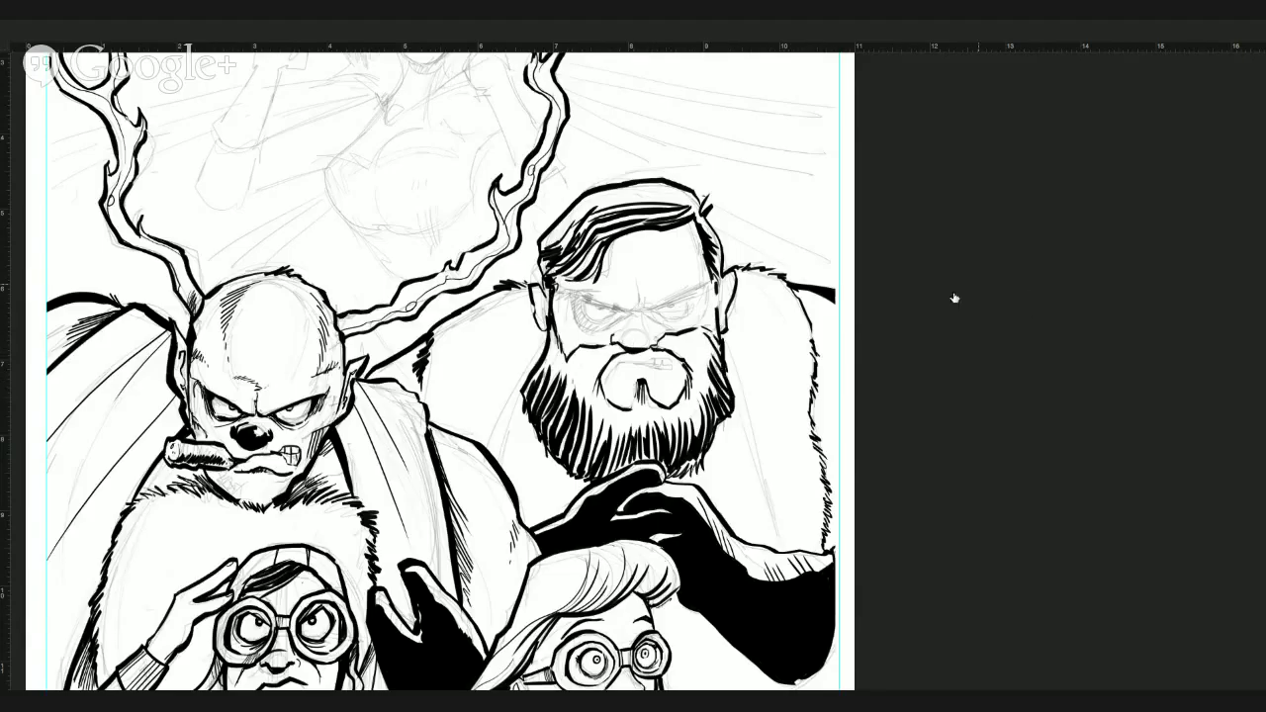
mouse_move(623, 347)
mouse_down()
mouse_move(587, 358)
mouse_move(591, 393)
mouse_up()
mouse_move(664, 346)
mouse_down()
mouse_move(694, 334)
mouse_move(693, 360)
mouse_up()
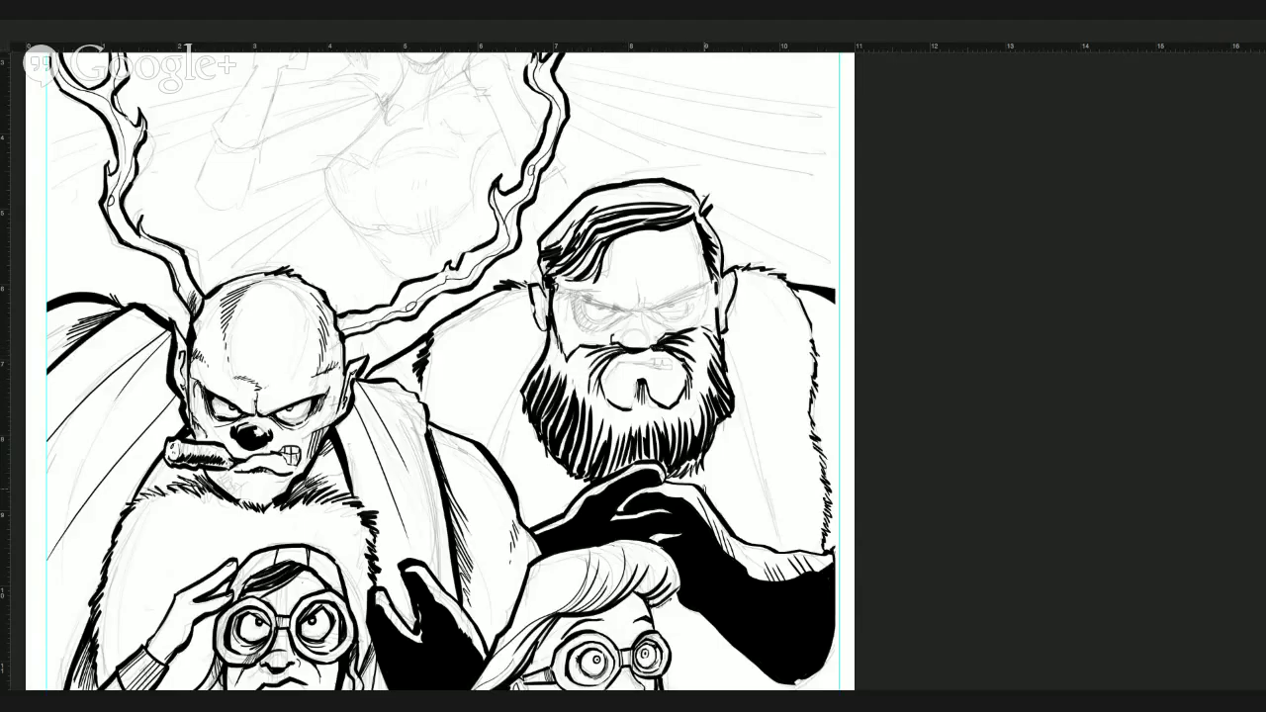
Ink the bearded man's glaring eyes with pupils, surrounded by the solid black shapes of his domino mask.
drag(581, 296, 626, 313)
drag(626, 313, 595, 327)
mouse_move(576, 300)
mouse_down()
mouse_move(580, 323)
mouse_move(600, 330)
mouse_up()
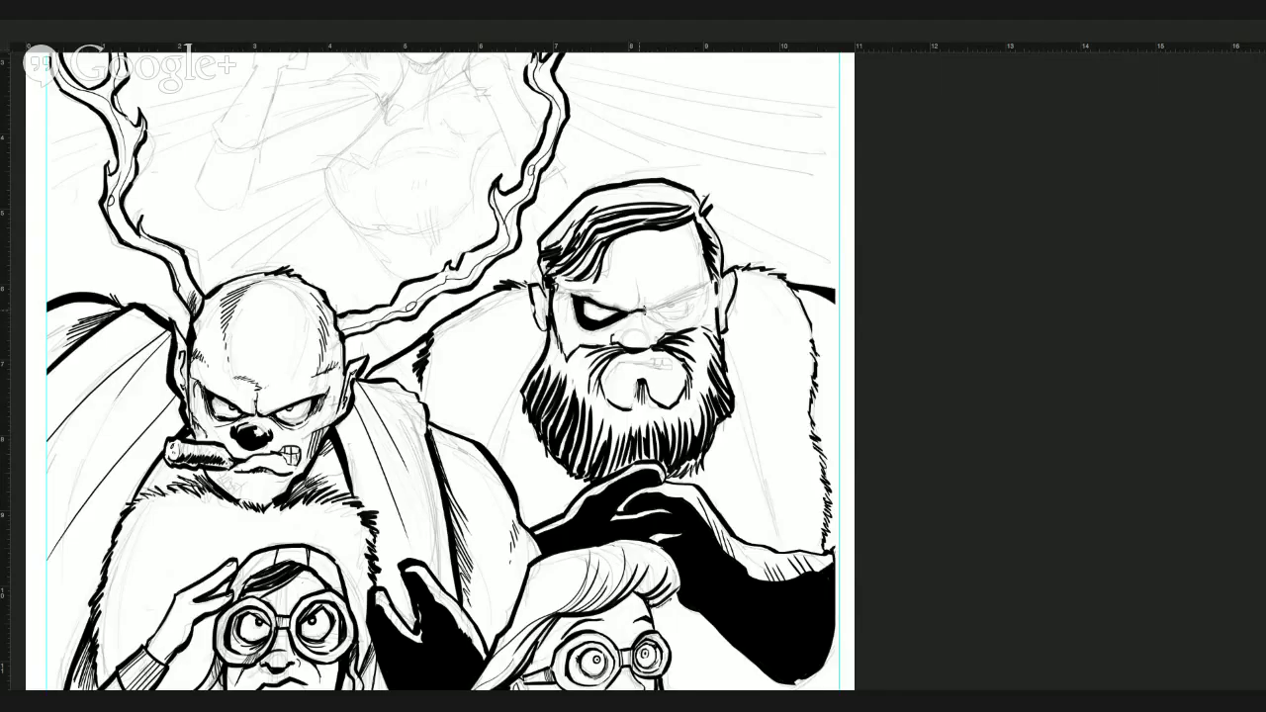
mouse_move(646, 312)
mouse_down()
mouse_move(702, 289)
mouse_move(659, 319)
mouse_move(686, 328)
mouse_move(690, 301)
mouse_move(682, 325)
mouse_move(691, 317)
mouse_up()
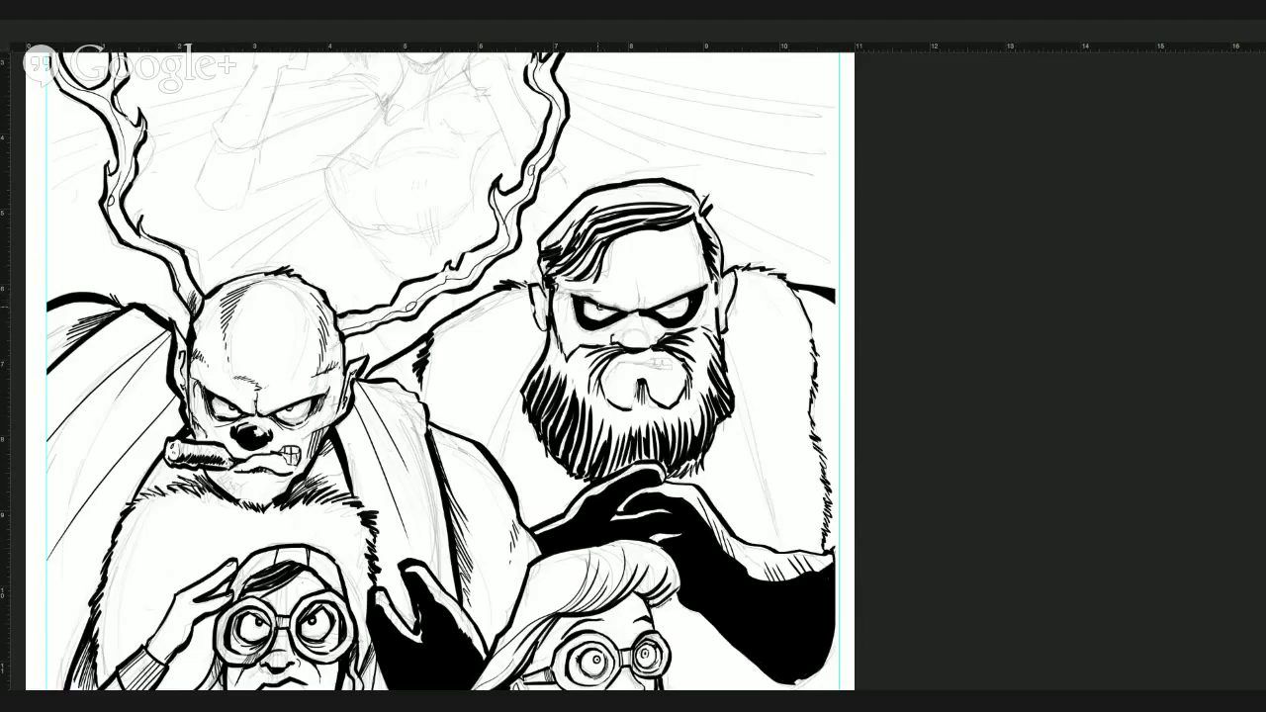
drag(666, 304, 667, 306)
Extend the bearded man's mask to both temples, and ink his ear detail, brow crease and nose.
mouse_move(562, 300)
mouse_down()
mouse_move(577, 292)
mouse_move(556, 288)
mouse_move(574, 307)
mouse_up()
mouse_move(712, 281)
mouse_down()
mouse_move(703, 295)
mouse_move(722, 303)
mouse_move(722, 322)
mouse_move(714, 303)
mouse_up()
mouse_move(638, 307)
mouse_down()
mouse_move(641, 287)
mouse_move(639, 305)
mouse_move(555, 283)
mouse_move(534, 303)
mouse_up()
drag(546, 295, 546, 324)
drag(624, 334, 650, 331)
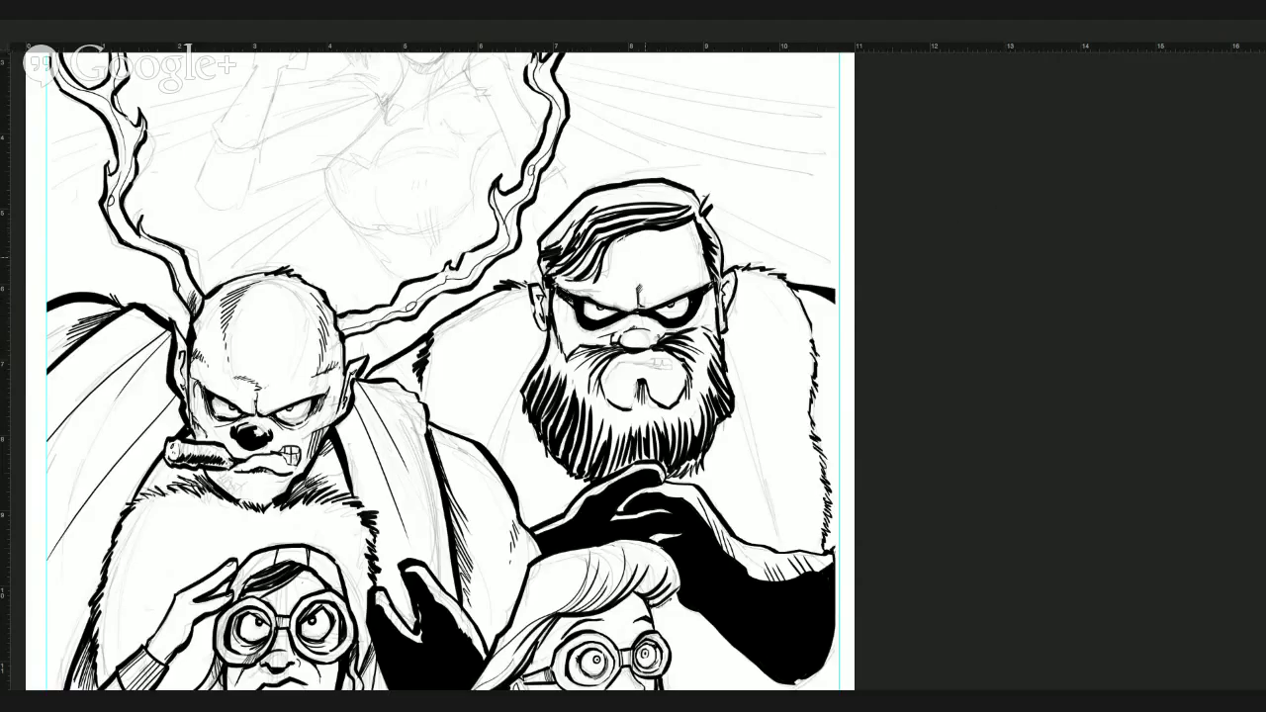
drag(547, 288, 552, 312)
mouse_move(713, 282)
mouse_down()
mouse_move(717, 332)
mouse_move(688, 331)
mouse_up()
Ink the bearded man's snarling mouth and bared teeth, and hide the pencil sketch to check the inks.
mouse_move(615, 365)
mouse_down()
mouse_move(664, 356)
mouse_move(667, 369)
mouse_up()
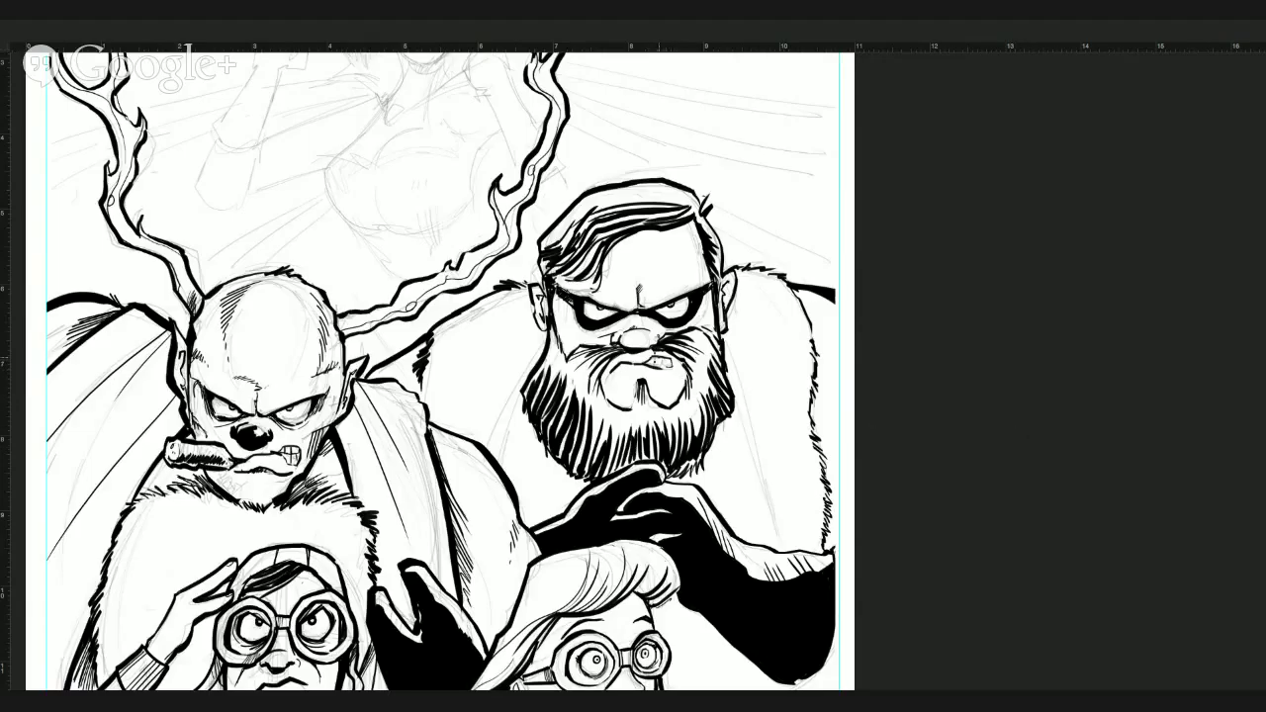
drag(658, 358, 667, 362)
drag(666, 358, 669, 357)
click(1125, 366)
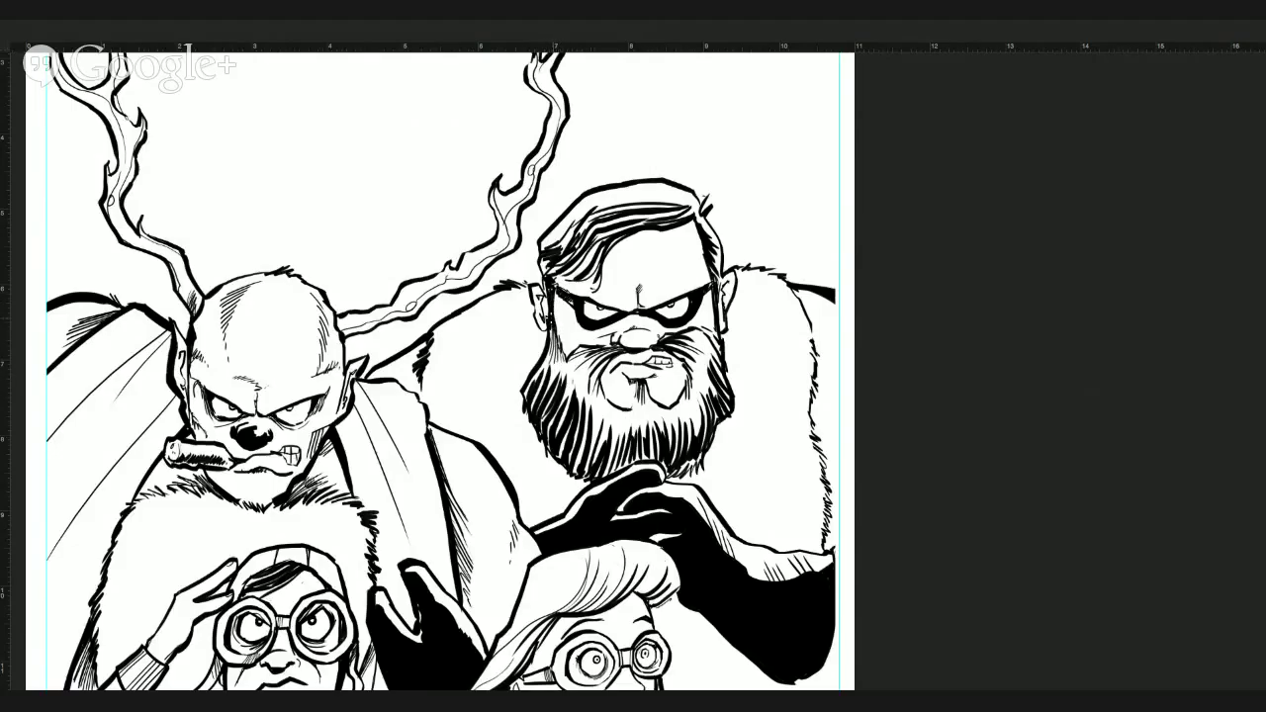
Add fine hair strands along the bearded man's crown and short strokes down his far temple.
mouse_move(542, 247)
mouse_down()
mouse_move(591, 208)
mouse_move(667, 193)
mouse_up()
drag(594, 212, 646, 195)
drag(705, 229, 721, 265)
drag(713, 259, 719, 271)
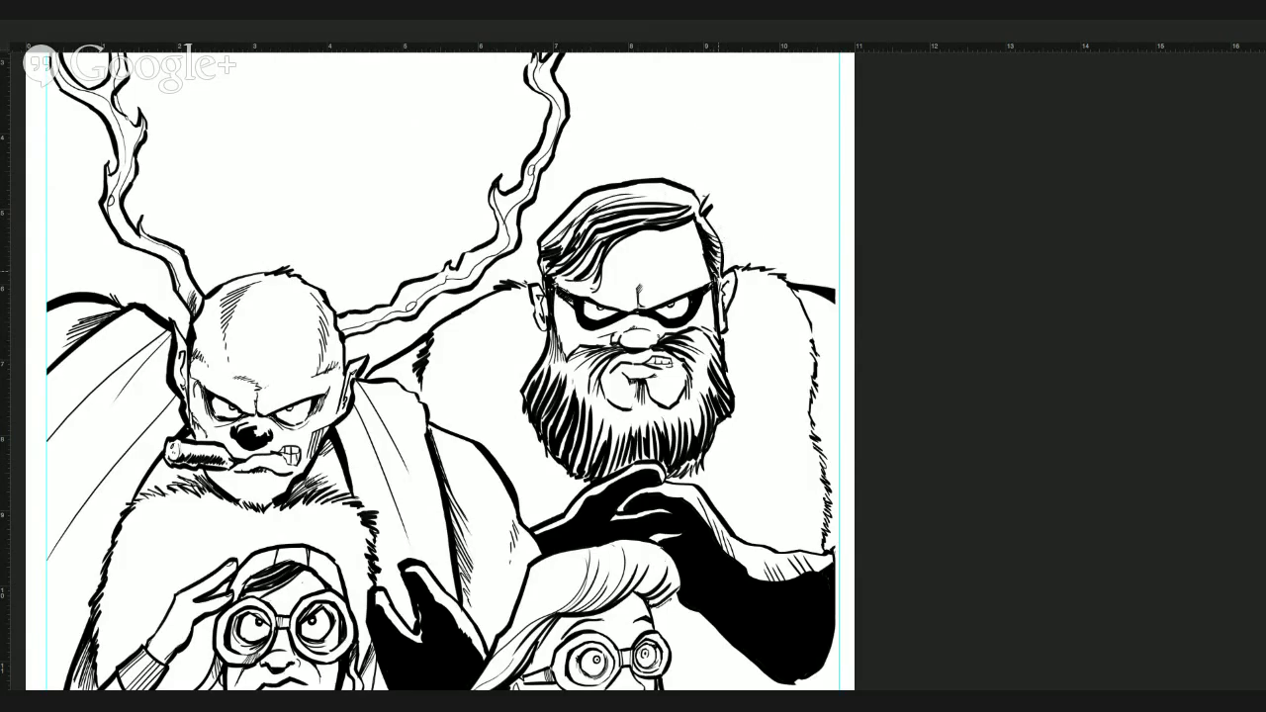
drag(695, 221, 711, 276)
drag(702, 270, 712, 284)
Add fine creases around the bearded man's mask and brow, plus stray hairs and neck hatching along the beard's outer edge.
drag(597, 303, 630, 310)
drag(651, 308, 709, 283)
drag(702, 309, 690, 321)
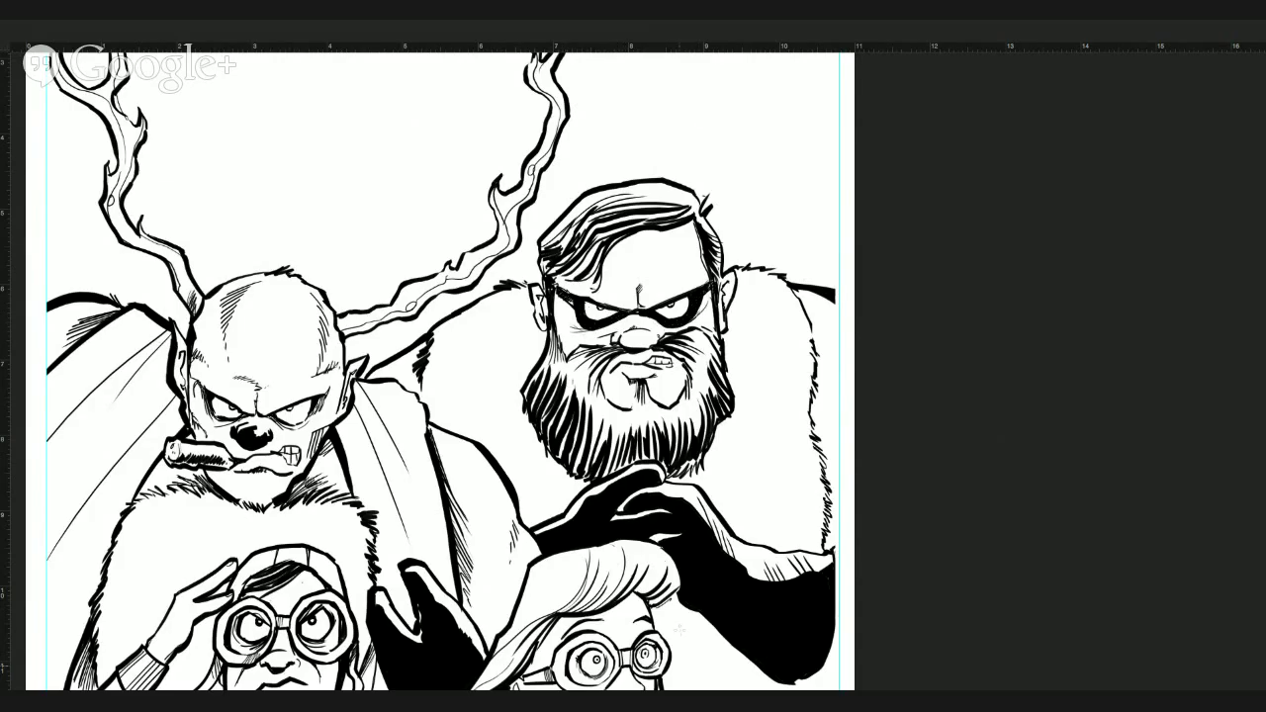
drag(524, 385, 516, 408)
drag(539, 358, 523, 377)
mouse_move(527, 424)
mouse_down()
mouse_move(570, 479)
mouse_move(554, 480)
mouse_move(542, 516)
mouse_up()
drag(555, 468, 559, 484)
drag(569, 475, 556, 493)
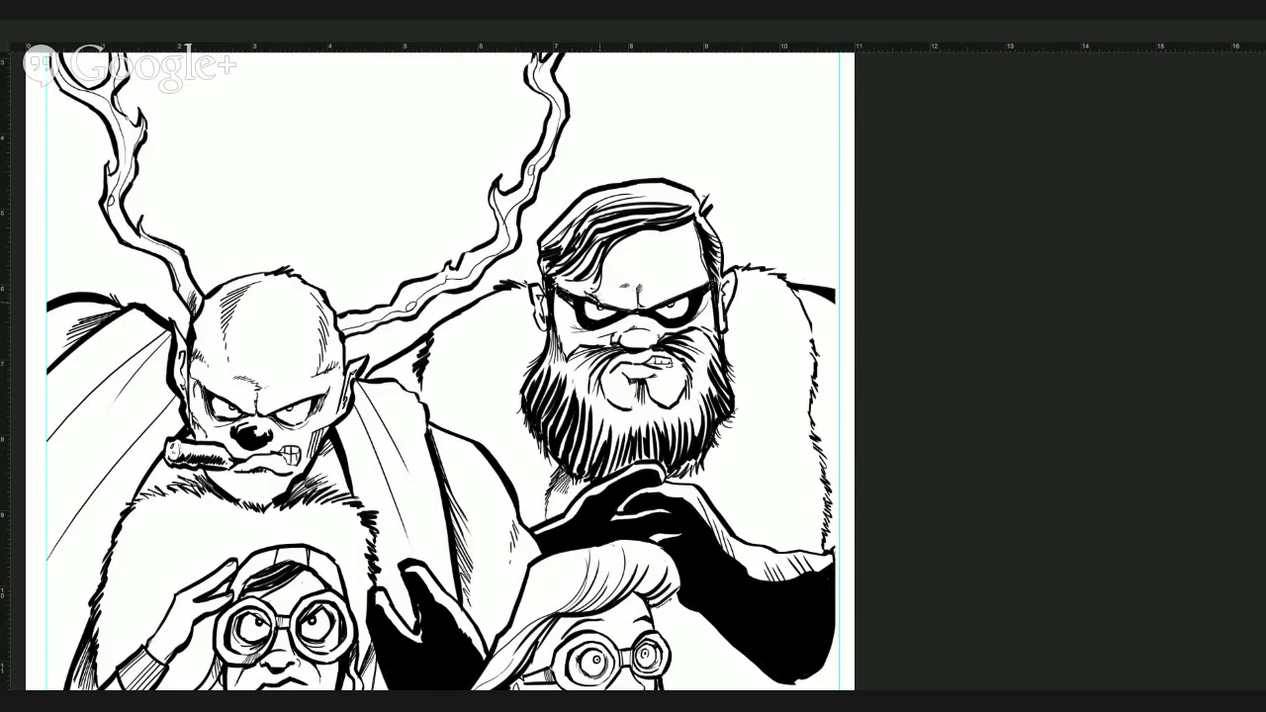
drag(604, 301, 694, 289)
Show the pencils again and ink the bearded man's waist and dark leg behind the woman in round glasses.
key(ctrl+0)
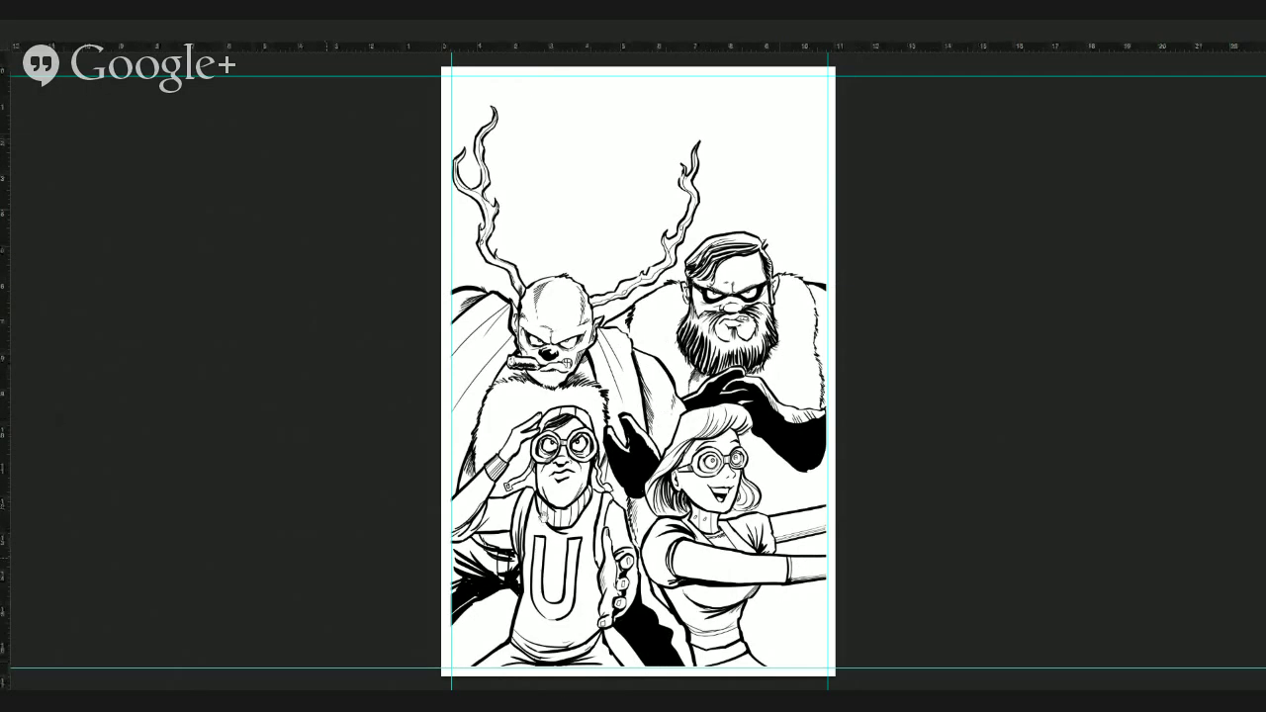
click(1169, 361)
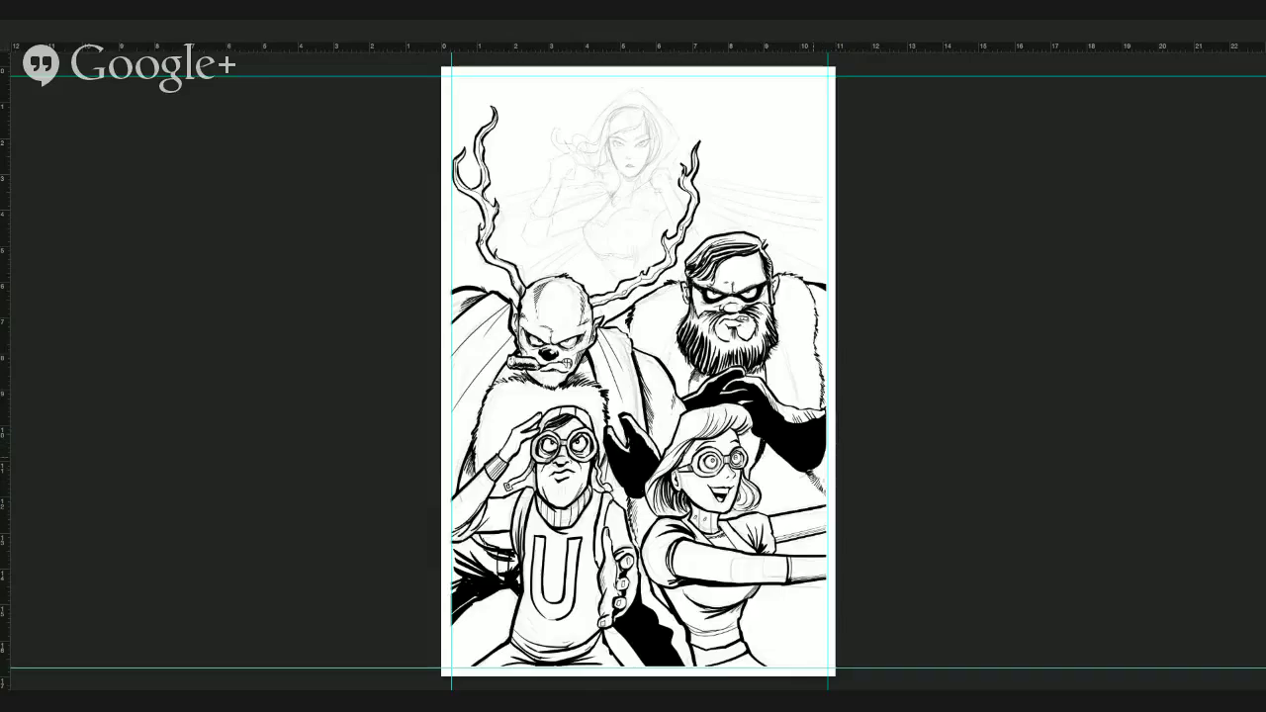
mouse_move(812, 479)
mouse_down()
mouse_move(794, 507)
mouse_move(801, 493)
mouse_up()
mouse_move(756, 598)
mouse_down()
mouse_move(776, 614)
mouse_move(773, 602)
mouse_move(803, 667)
mouse_move(764, 607)
mouse_move(769, 620)
mouse_up()
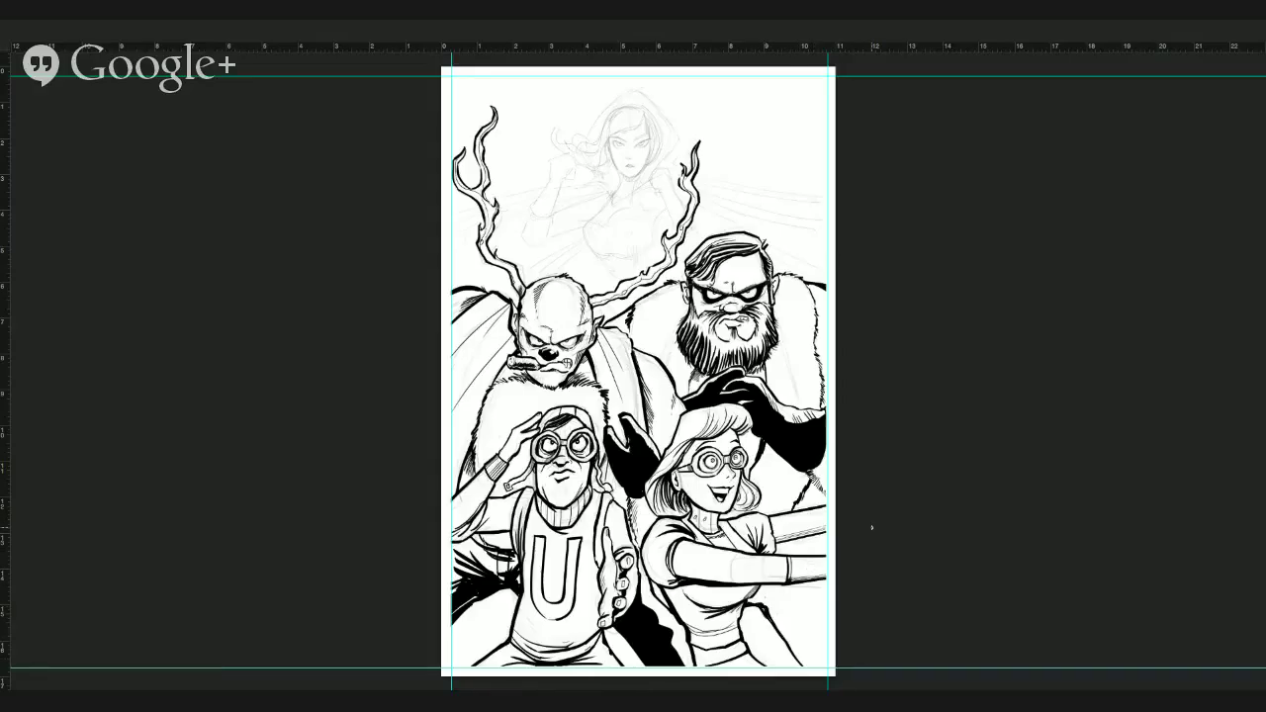
mouse_move(755, 597)
mouse_down()
mouse_move(773, 599)
mouse_move(790, 645)
mouse_move(816, 648)
mouse_move(823, 672)
mouse_move(824, 652)
mouse_move(789, 625)
mouse_move(794, 589)
mouse_up()
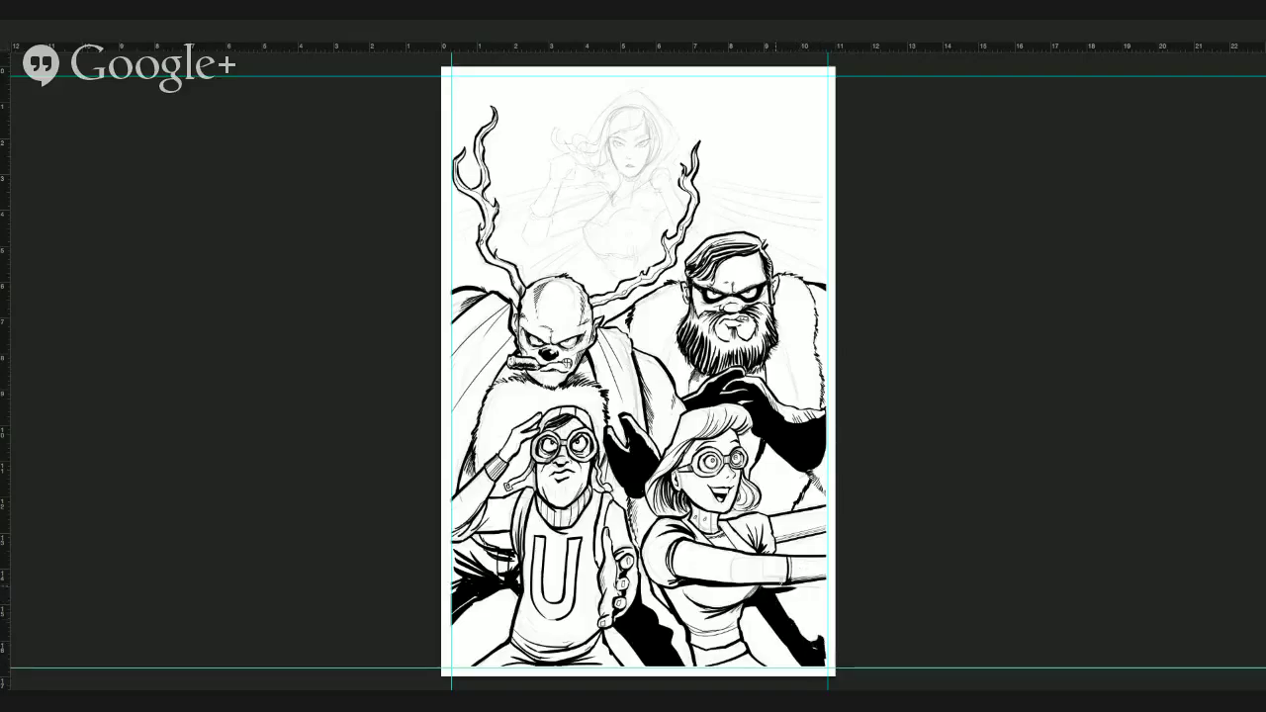
Feather black shading over the bearded man's waist and leg, and ink extra cape folds on the antlered villain.
mouse_move(820, 532)
mouse_down()
mouse_move(773, 562)
mouse_move(775, 588)
mouse_move(764, 588)
mouse_move(778, 605)
mouse_up()
key(ctrl+z)
mouse_move(790, 602)
mouse_down()
mouse_move(779, 610)
mouse_move(800, 634)
mouse_up()
drag(819, 618, 809, 640)
mouse_move(823, 631)
mouse_down()
mouse_move(809, 645)
mouse_move(826, 605)
mouse_move(808, 648)
mouse_up()
drag(814, 481, 810, 504)
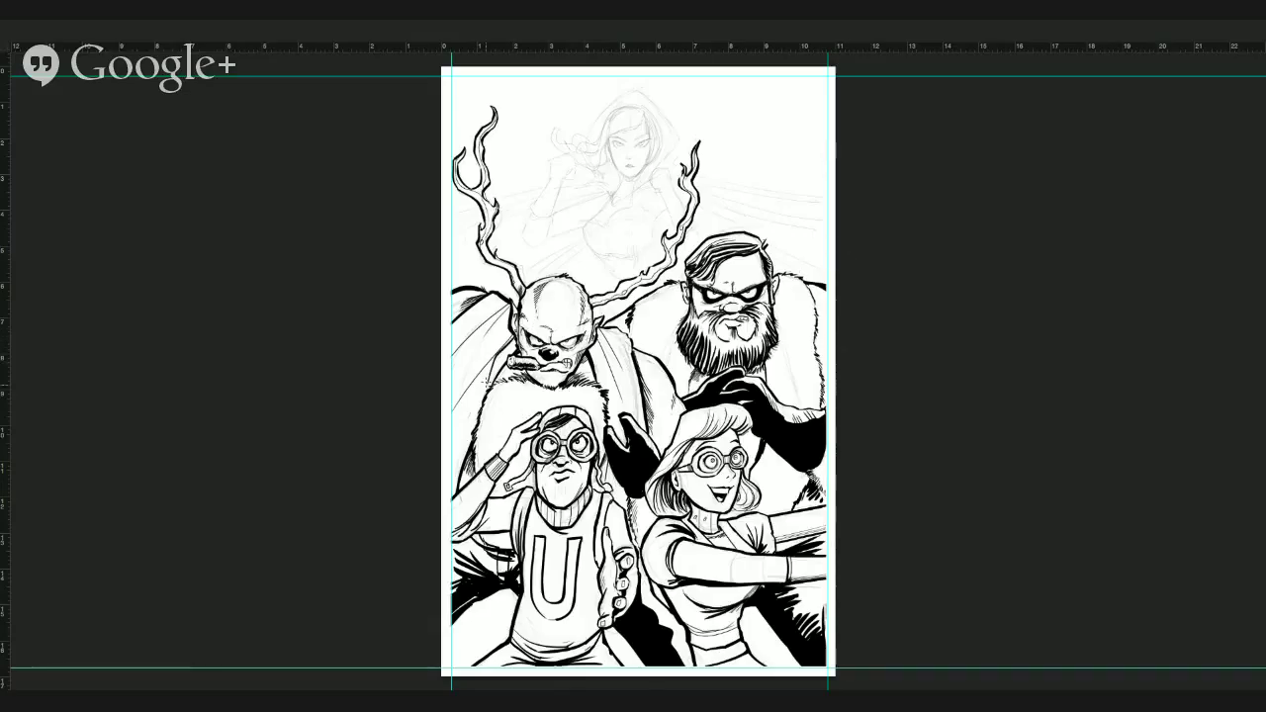
drag(594, 342, 613, 397)
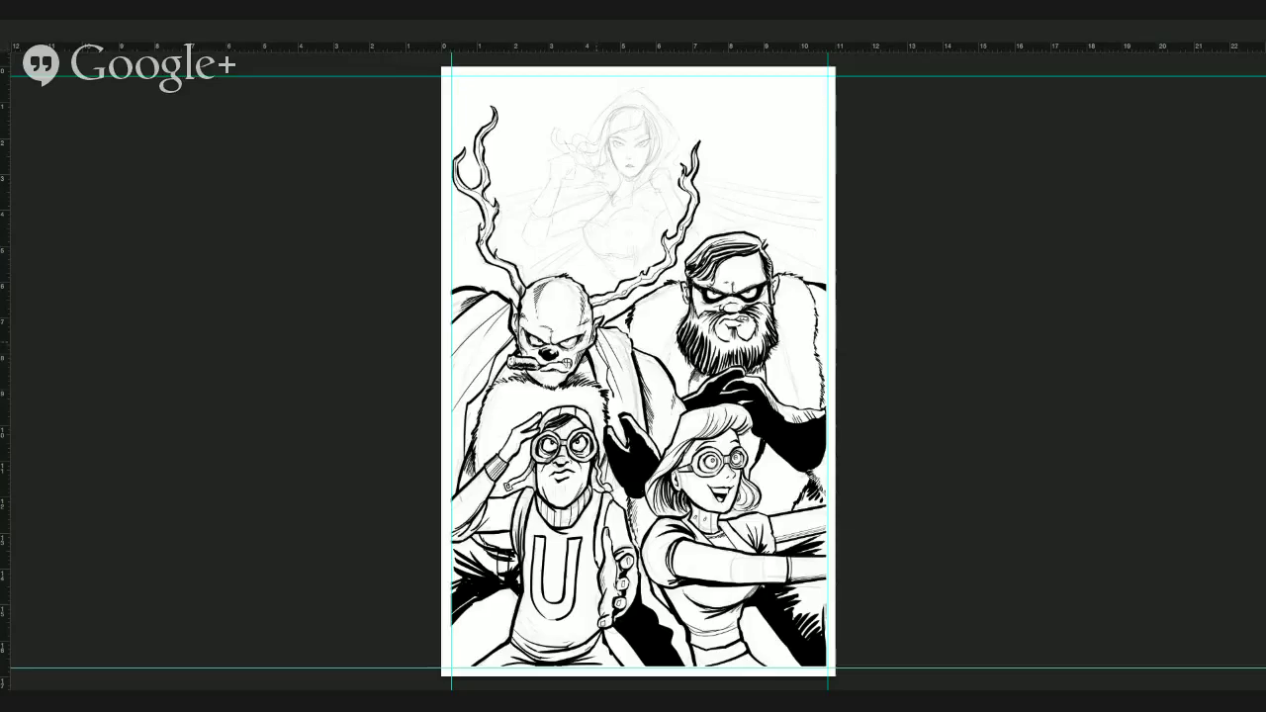
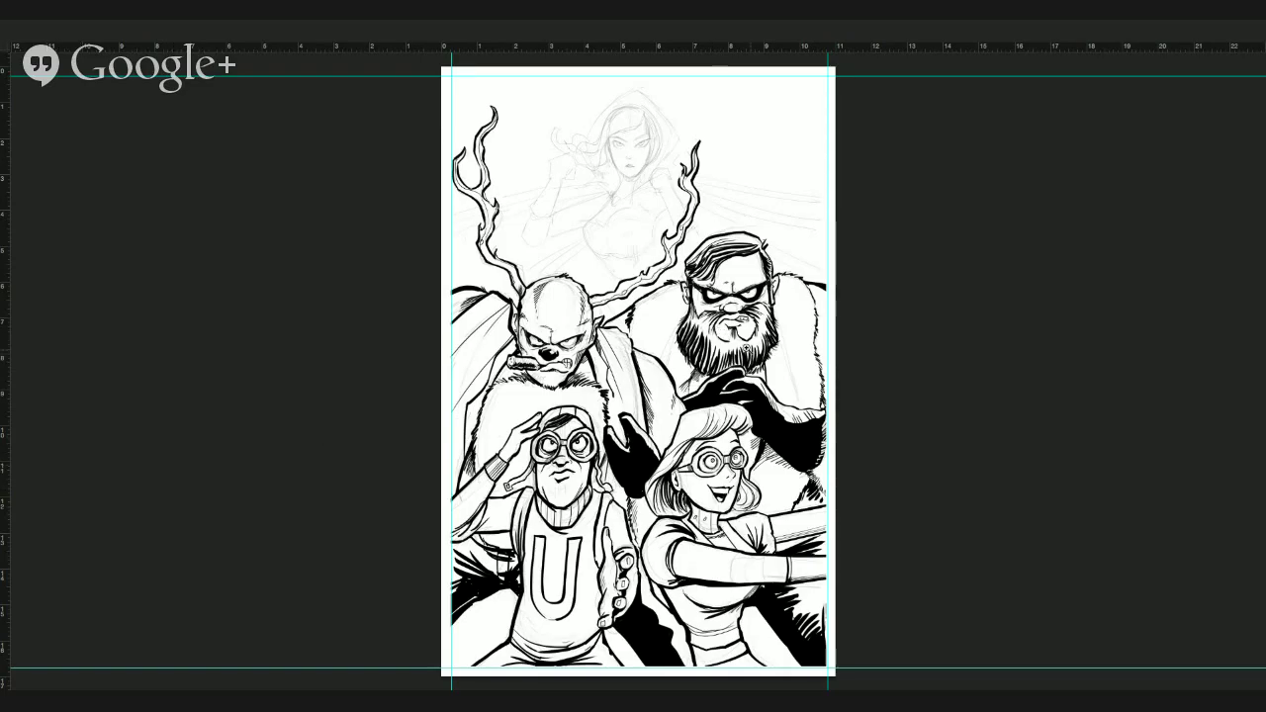
Hide the pencils and add finer hair strokes to the bearded man's moustache, beard and swept-back hair.
scroll(750, 353, up, 3)
scroll(788, 407, up, 1)
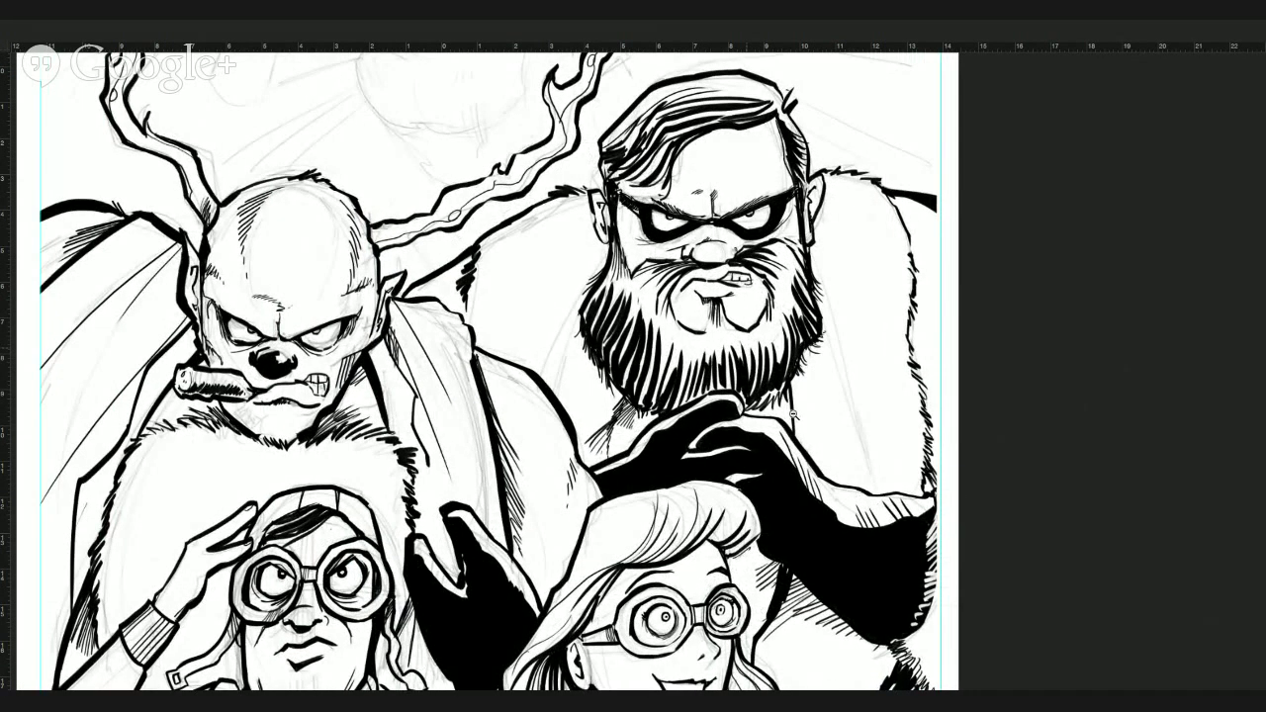
scroll(792, 415, down, 1)
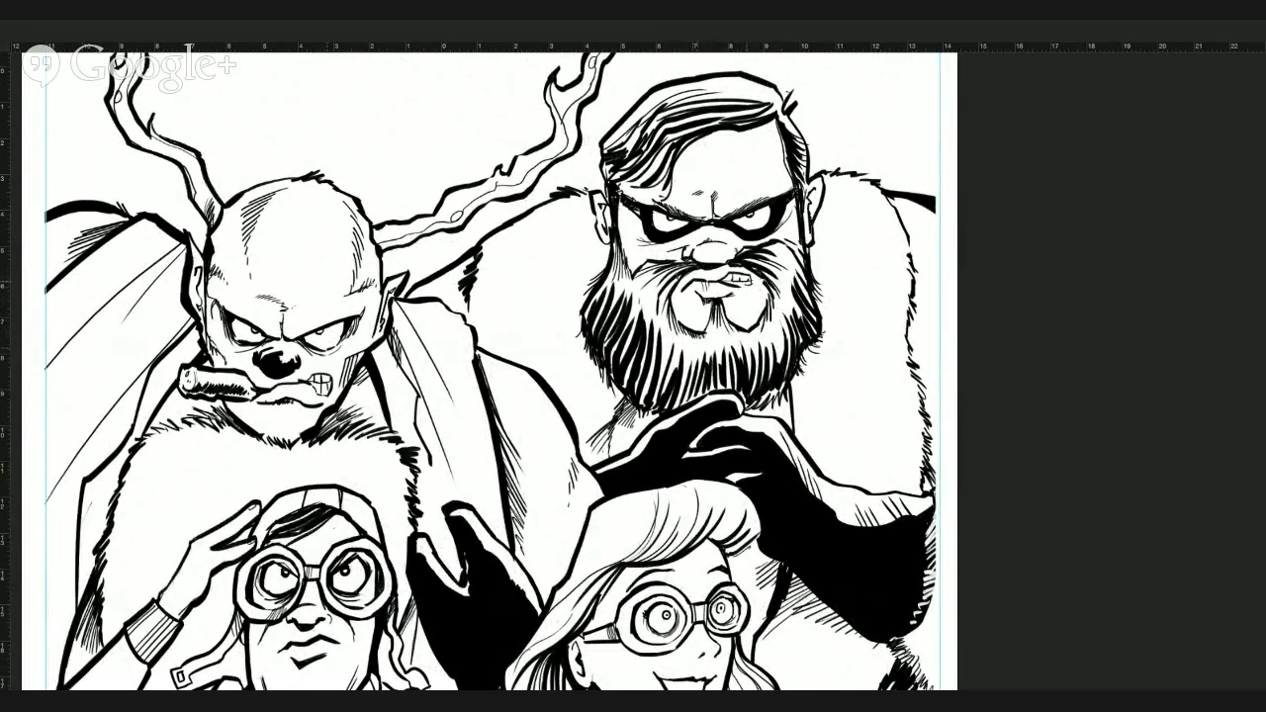
drag(684, 266, 652, 308)
drag(744, 256, 781, 281)
drag(652, 270, 625, 304)
drag(758, 254, 780, 266)
mouse_move(690, 340)
mouse_down()
mouse_move(678, 397)
mouse_move(662, 393)
mouse_up()
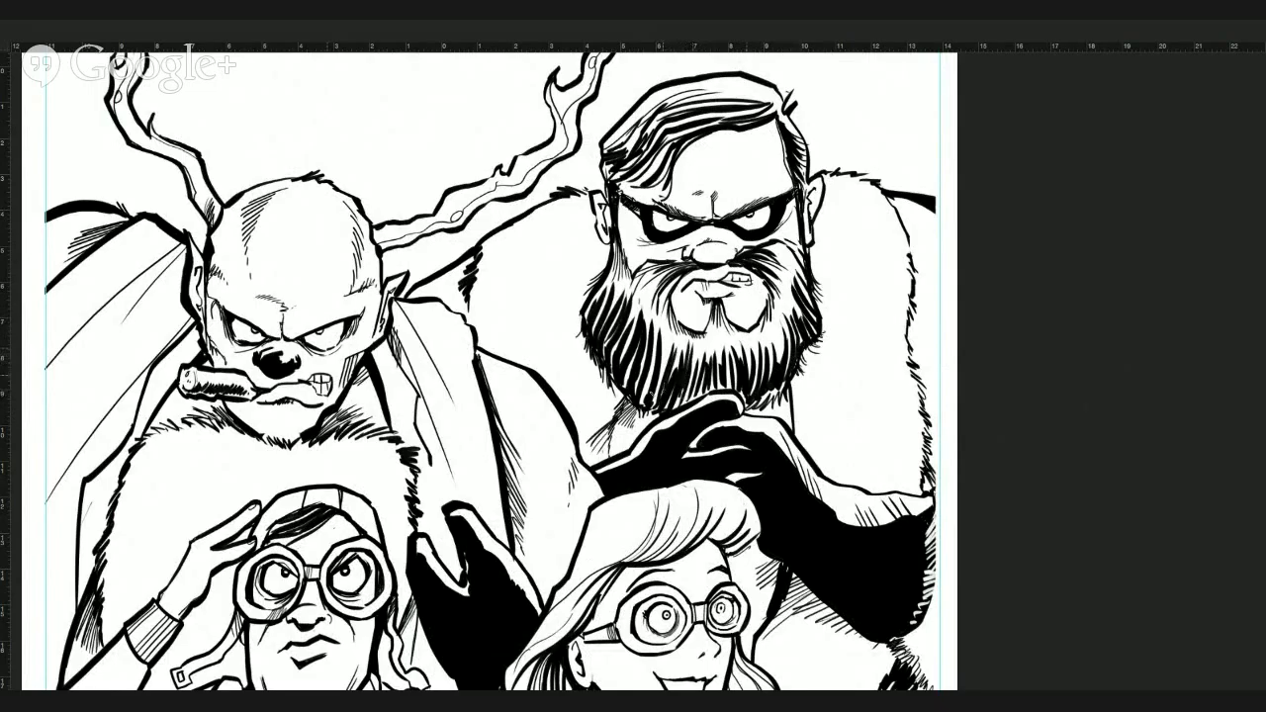
drag(782, 342, 776, 364)
drag(782, 316, 776, 350)
drag(786, 321, 778, 363)
mouse_move(772, 96)
mouse_down()
mouse_move(720, 69)
mouse_move(673, 79)
mouse_move(603, 128)
mouse_up()
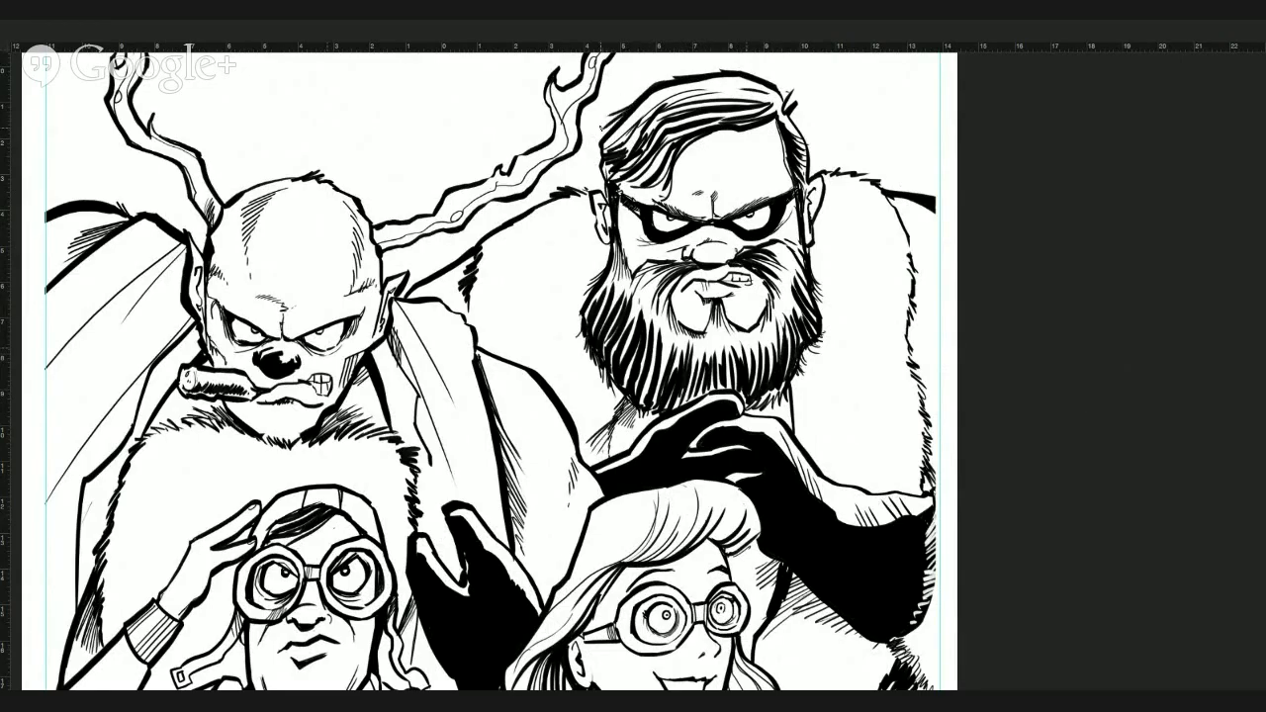
Show the pencils again and ink the hooded woman's windblown hair contour, swept fringe and far side lock.
key(ctrl+0)
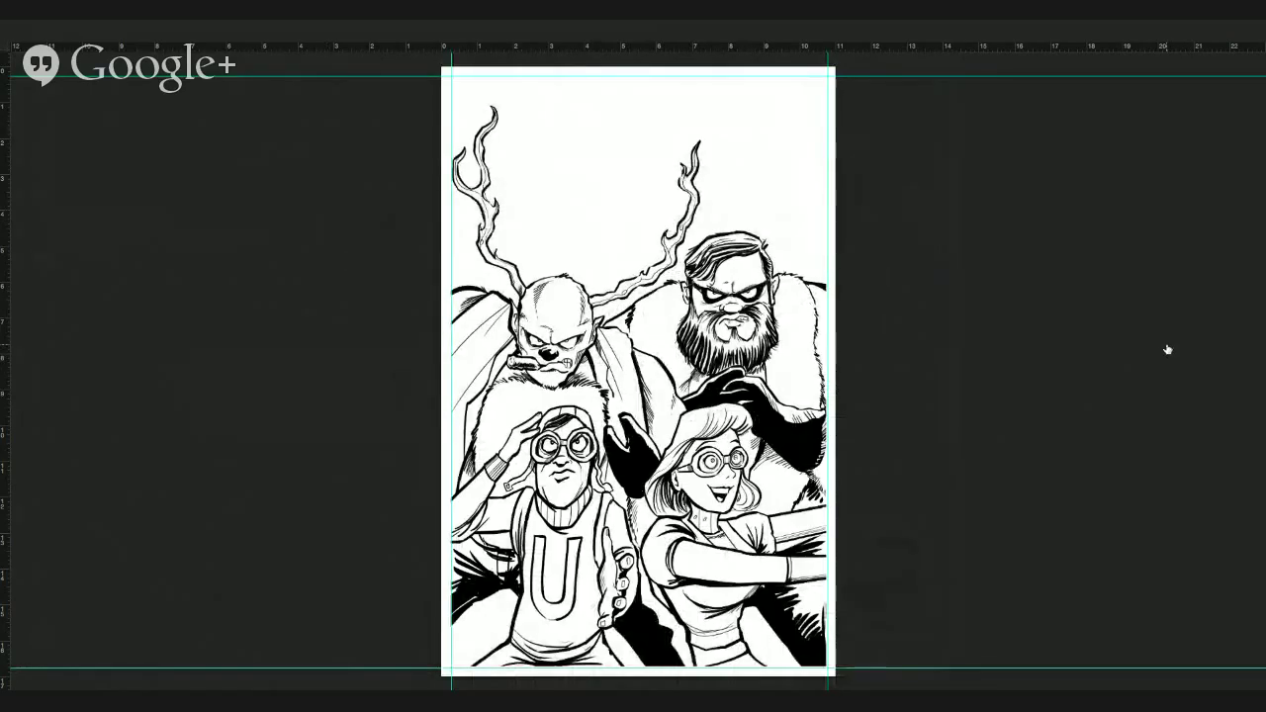
click(1136, 391)
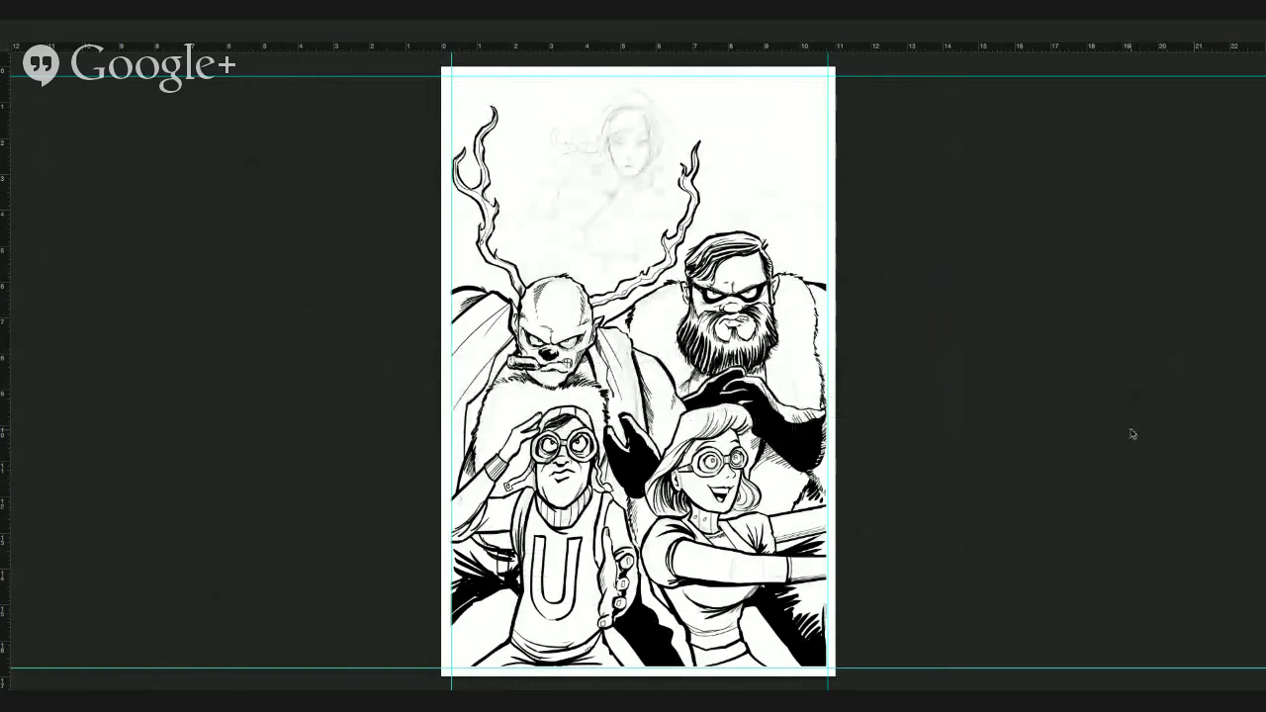
drag(709, 192, 757, 254)
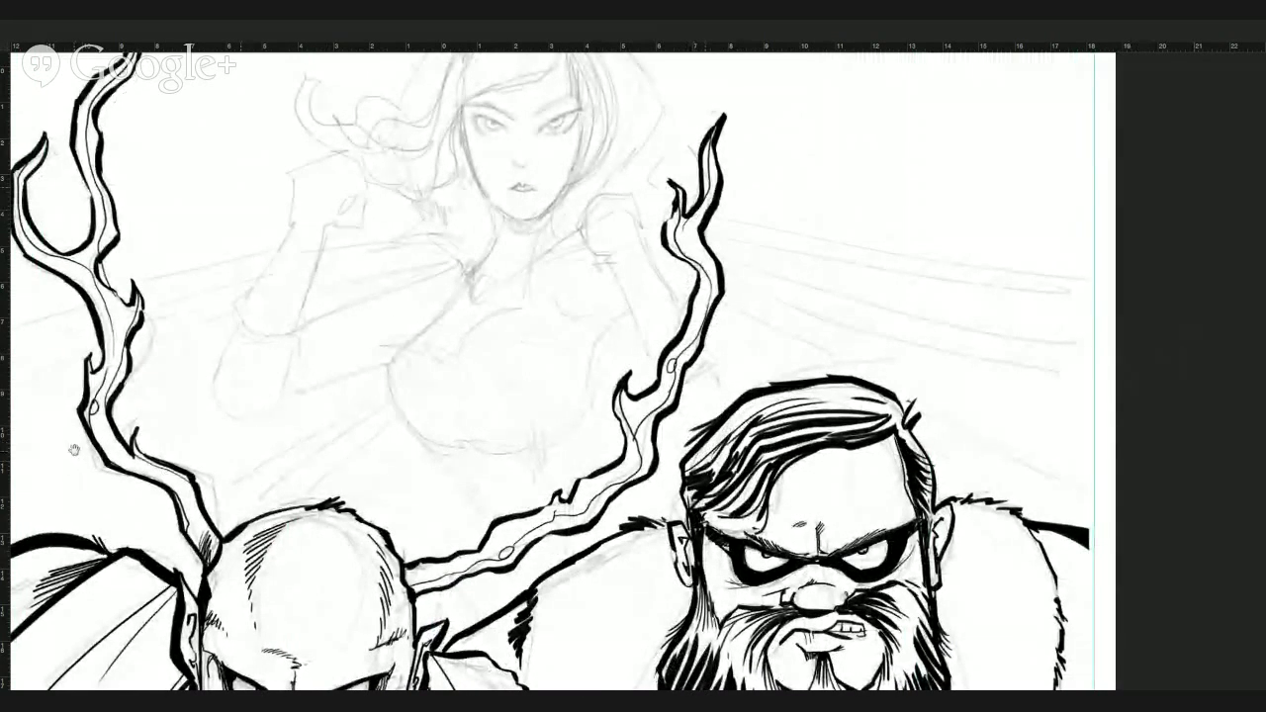
drag(648, 261, 741, 442)
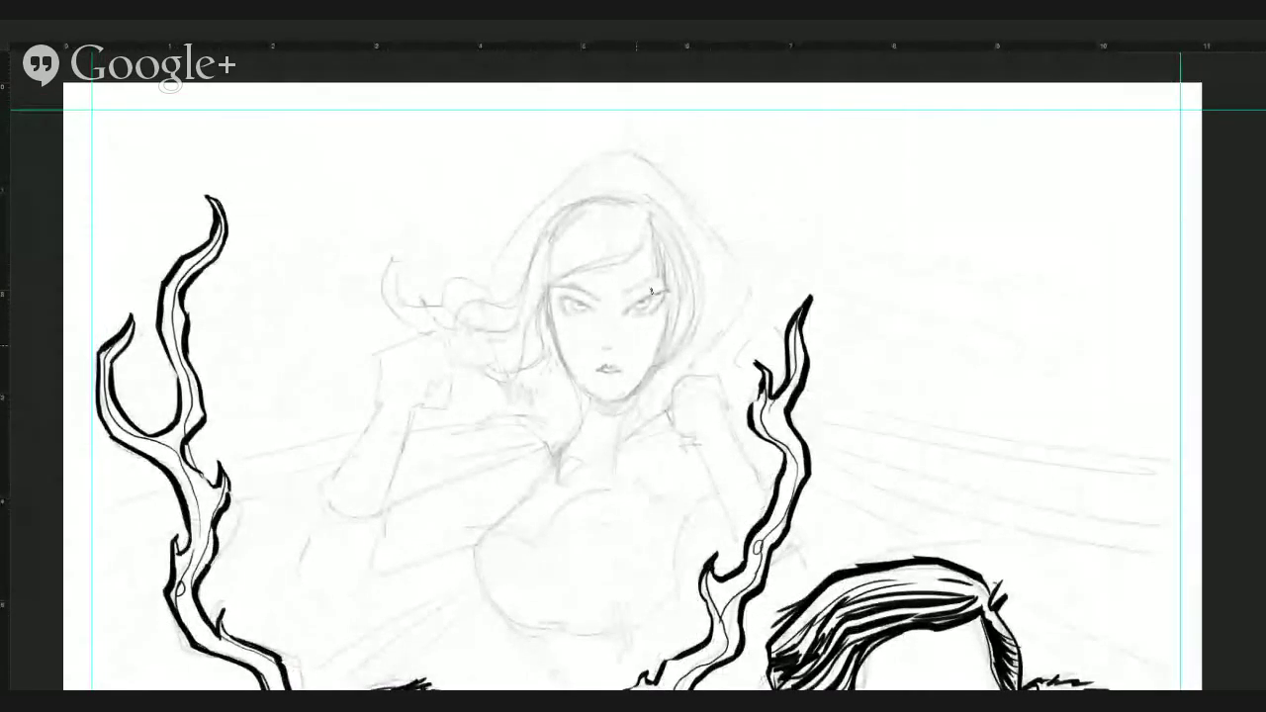
mouse_move(652, 217)
mouse_down()
mouse_move(641, 252)
mouse_move(560, 274)
mouse_move(521, 358)
mouse_move(482, 368)
mouse_move(448, 334)
mouse_move(358, 308)
mouse_move(351, 255)
mouse_move(454, 345)
mouse_move(444, 309)
mouse_move(517, 295)
mouse_move(462, 319)
mouse_move(445, 311)
mouse_move(492, 304)
mouse_up()
mouse_move(536, 269)
mouse_down()
mouse_move(613, 188)
mouse_move(647, 198)
mouse_move(676, 230)
mouse_move(697, 341)
mouse_move(665, 384)
mouse_up()
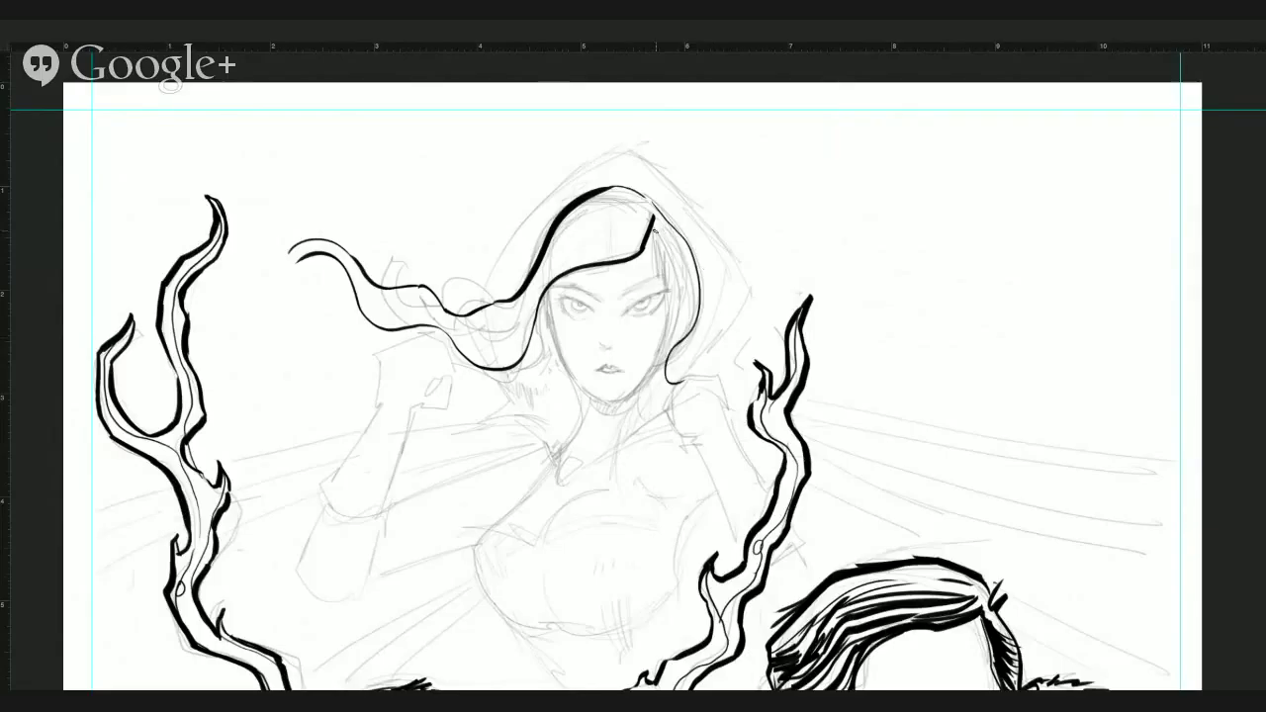
mouse_move(652, 228)
mouse_down()
mouse_move(666, 327)
mouse_move(651, 369)
mouse_move(669, 407)
mouse_move(655, 387)
mouse_up()
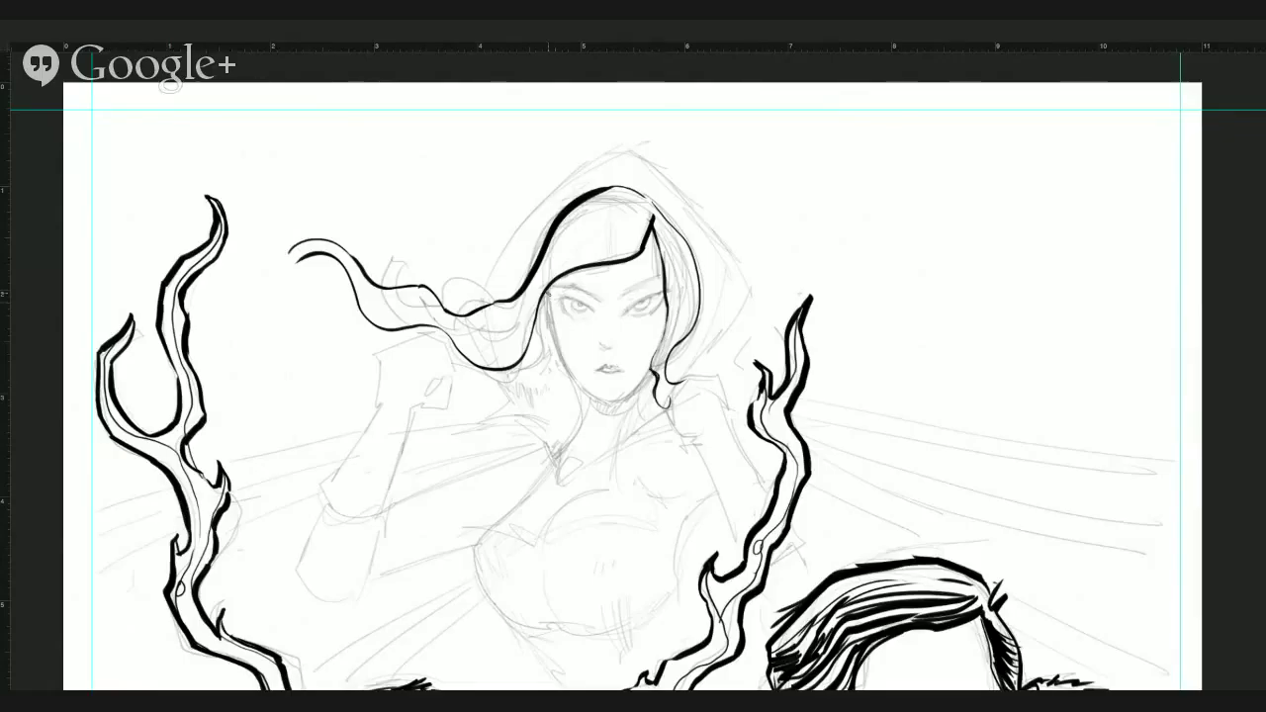
Ink the hooded woman's cheek and jaw outline, the lower hair wave, and the dark lines beside her neck.
drag(550, 295, 554, 360)
mouse_move(551, 303)
mouse_down()
mouse_move(591, 399)
mouse_move(617, 404)
mouse_move(651, 371)
mouse_up()
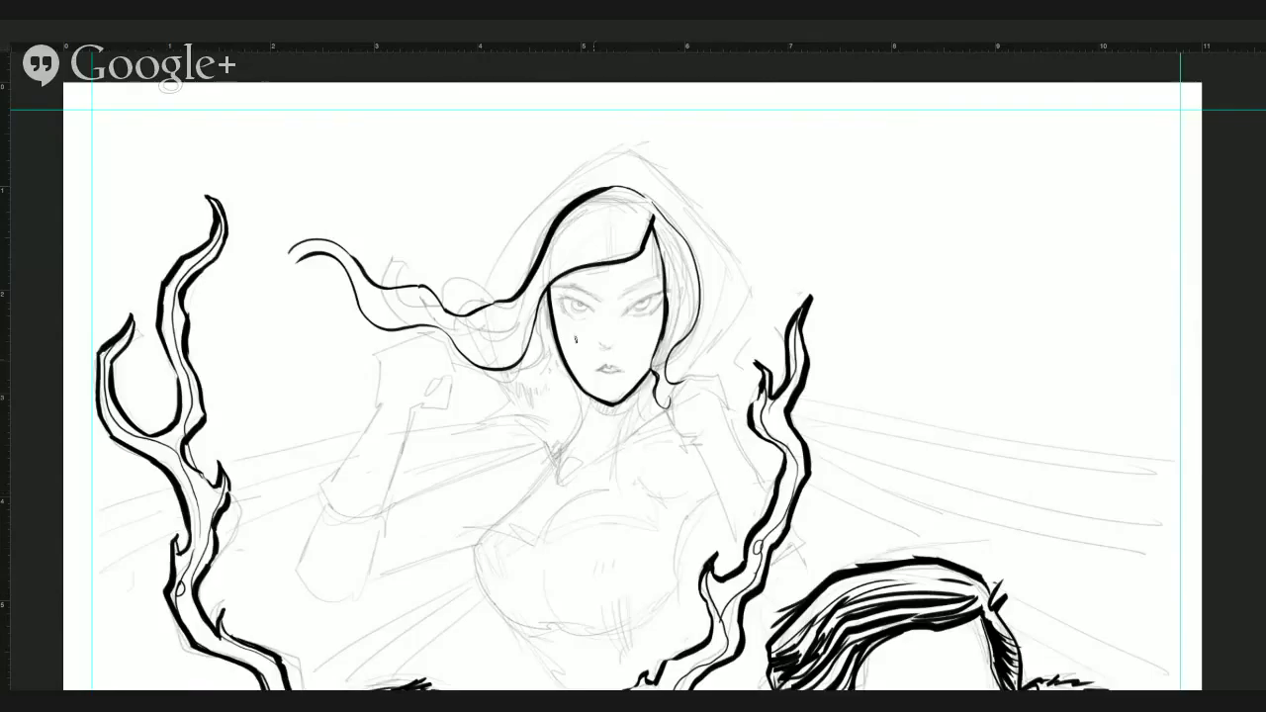
mouse_move(550, 295)
mouse_down()
mouse_move(532, 370)
mouse_move(485, 385)
mouse_up()
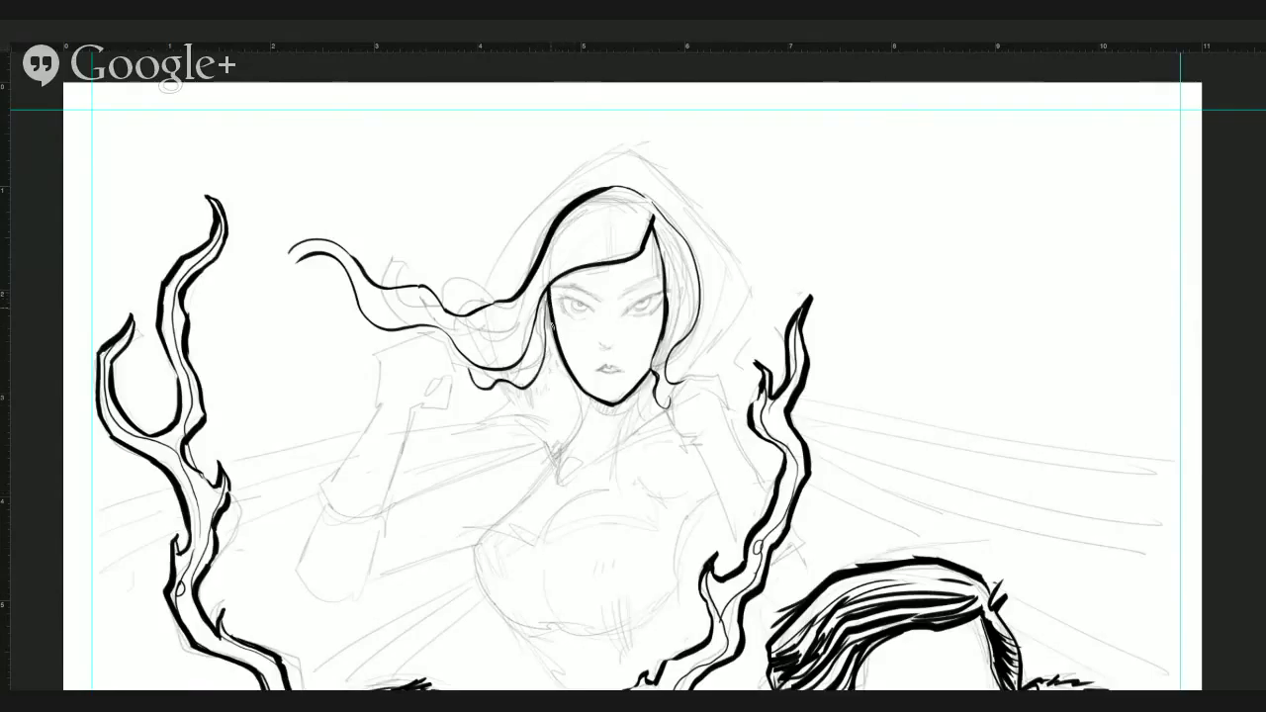
drag(529, 388, 554, 451)
mouse_move(553, 342)
mouse_down()
mouse_move(575, 424)
mouse_move(564, 379)
mouse_move(575, 413)
mouse_up()
mouse_move(552, 344)
mouse_down()
mouse_move(570, 393)
mouse_move(568, 444)
mouse_up()
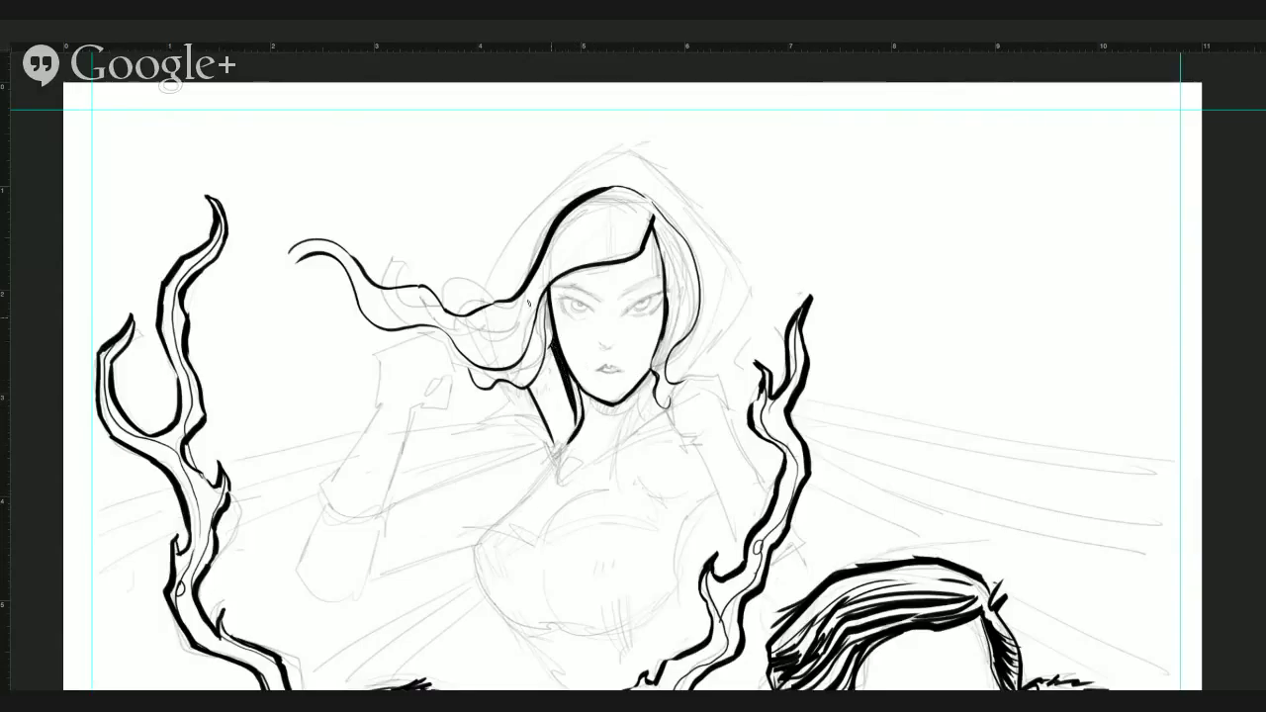
Ink the curled end of the hooded woman's flowing hair, the pointed hood outline, and thin shadow lines beside her neck.
mouse_move(491, 297)
mouse_down()
mouse_move(460, 302)
mouse_move(421, 275)
mouse_move(379, 273)
mouse_move(314, 228)
mouse_up()
mouse_move(312, 275)
mouse_down()
mouse_move(280, 255)
mouse_move(324, 231)
mouse_up()
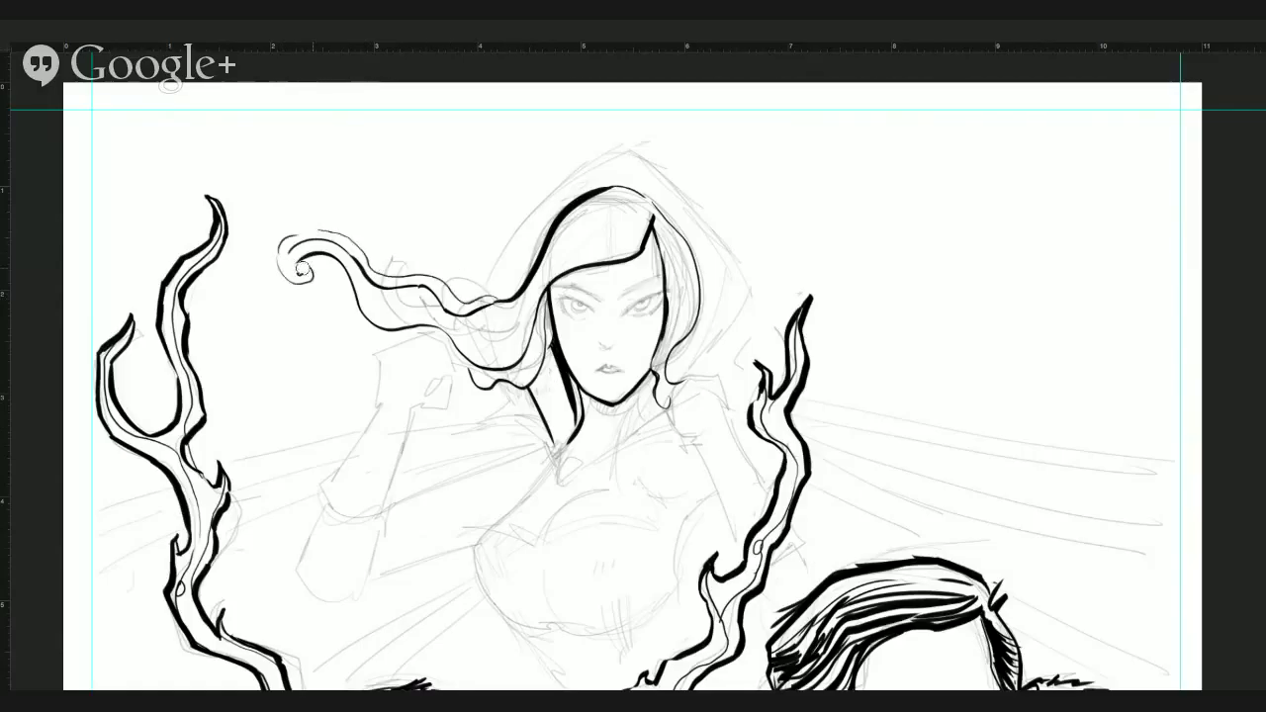
mouse_move(487, 289)
mouse_down()
mouse_move(596, 146)
mouse_move(633, 150)
mouse_move(703, 226)
mouse_move(738, 314)
mouse_move(685, 379)
mouse_up()
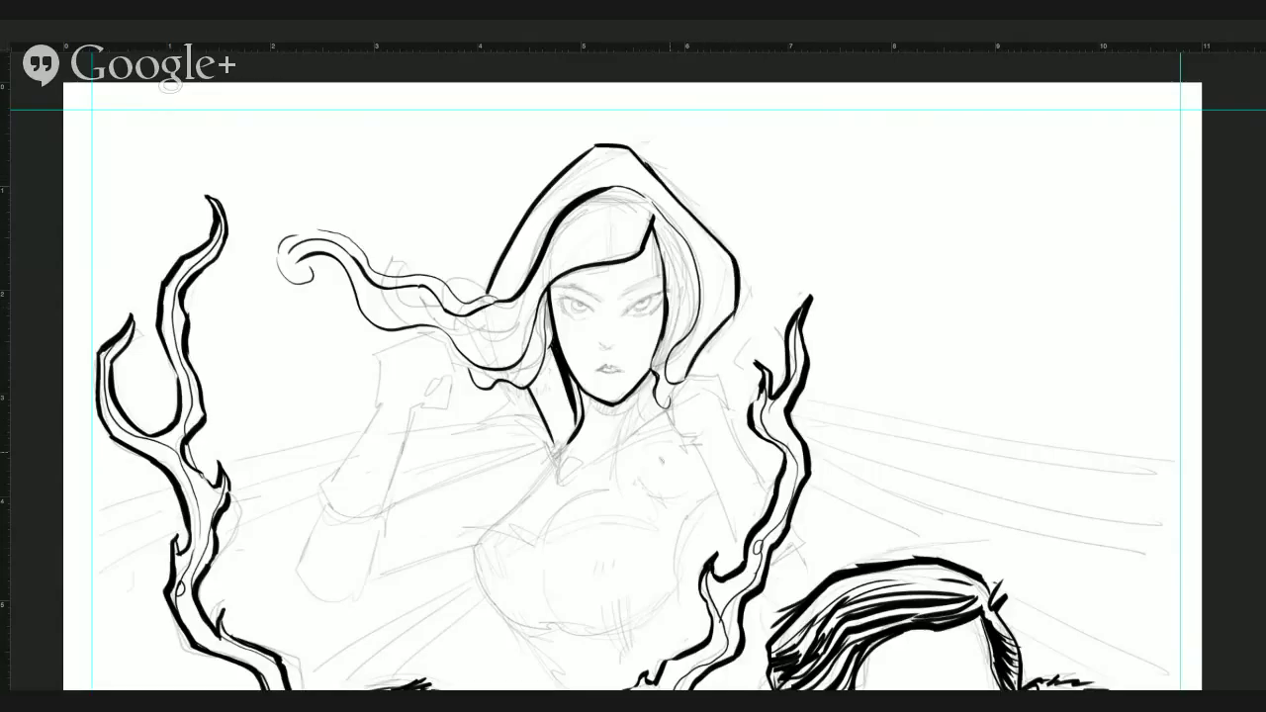
drag(548, 357, 568, 413)
drag(542, 366, 565, 412)
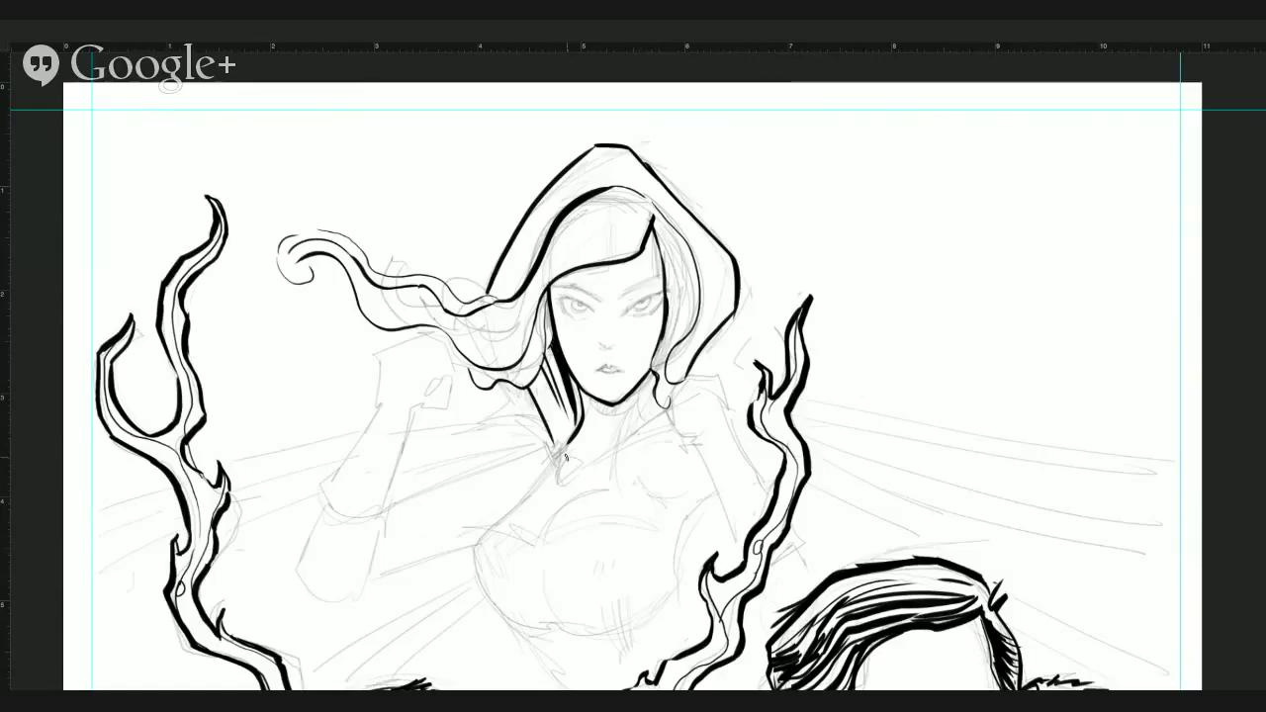
Ink the hooded woman's cape clasp below her neck and the cape edges running from it to the far shoulder.
mouse_move(565, 455)
mouse_down()
mouse_move(579, 458)
mouse_move(562, 448)
mouse_up()
mouse_move(555, 453)
mouse_down()
mouse_move(555, 481)
mouse_move(633, 436)
mouse_up()
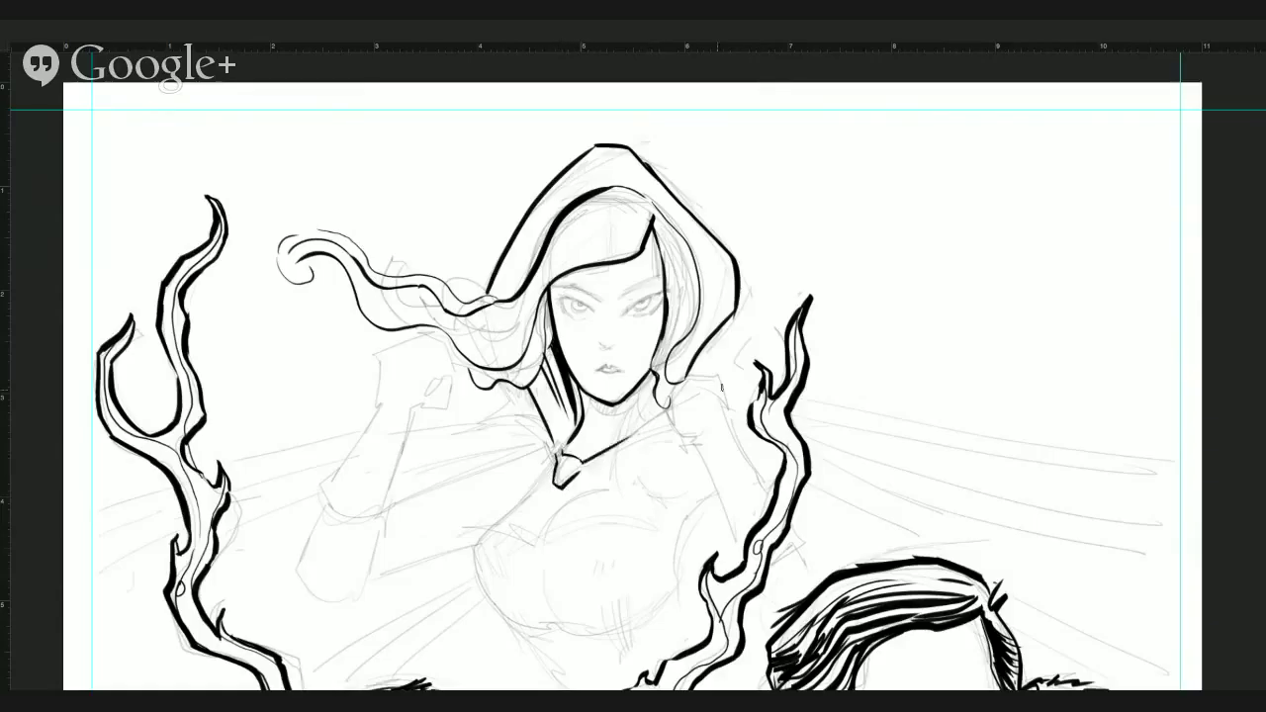
mouse_move(571, 479)
mouse_down()
mouse_move(667, 437)
mouse_move(649, 424)
mouse_move(709, 387)
mouse_up()
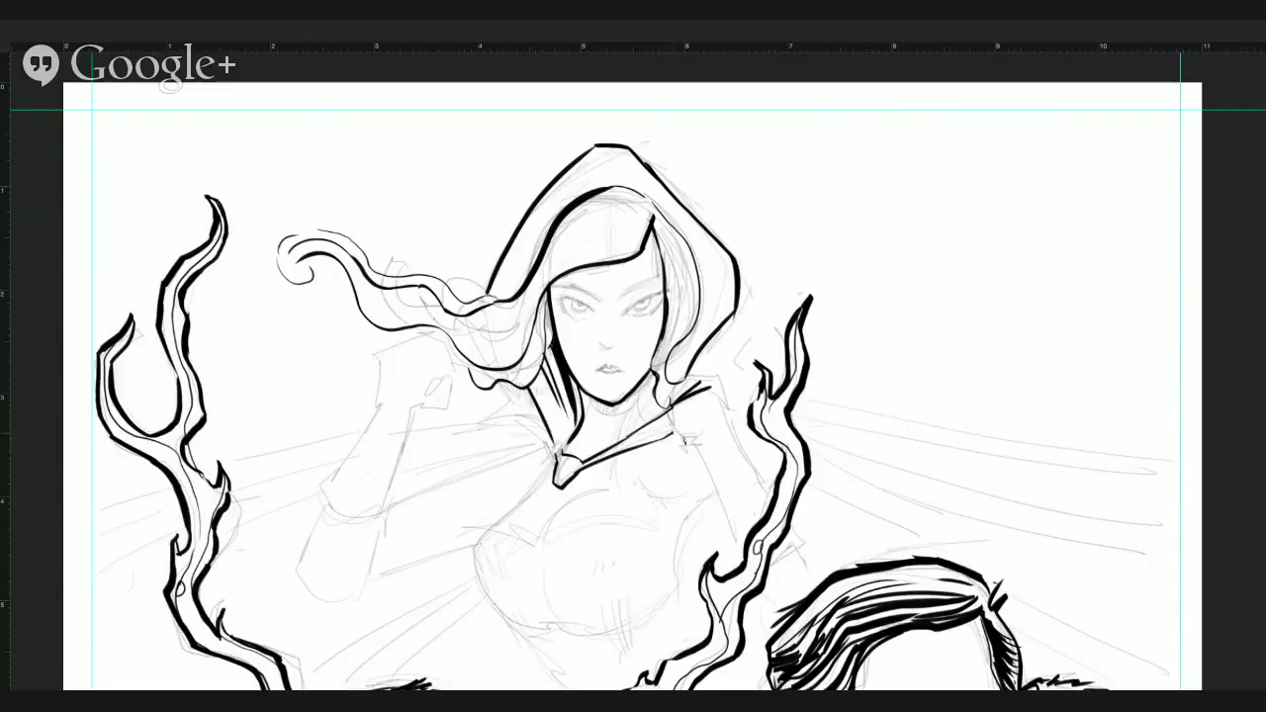
Ink the hooded woman's bodice with its notched top edge, rounded cups and centre seam, plus the chest side lines running into it.
mouse_move(554, 457)
mouse_down()
mouse_move(482, 529)
mouse_move(536, 549)
mouse_up()
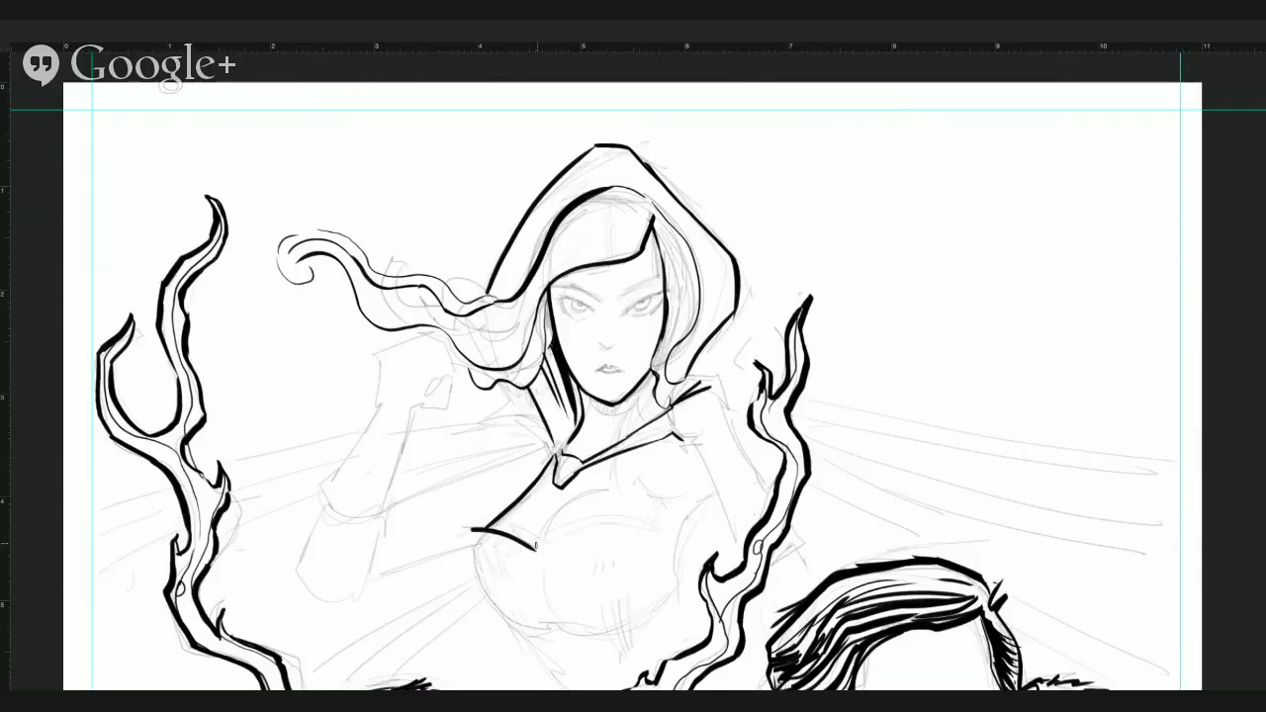
mouse_move(536, 549)
mouse_down()
mouse_move(631, 523)
mouse_move(681, 542)
mouse_up()
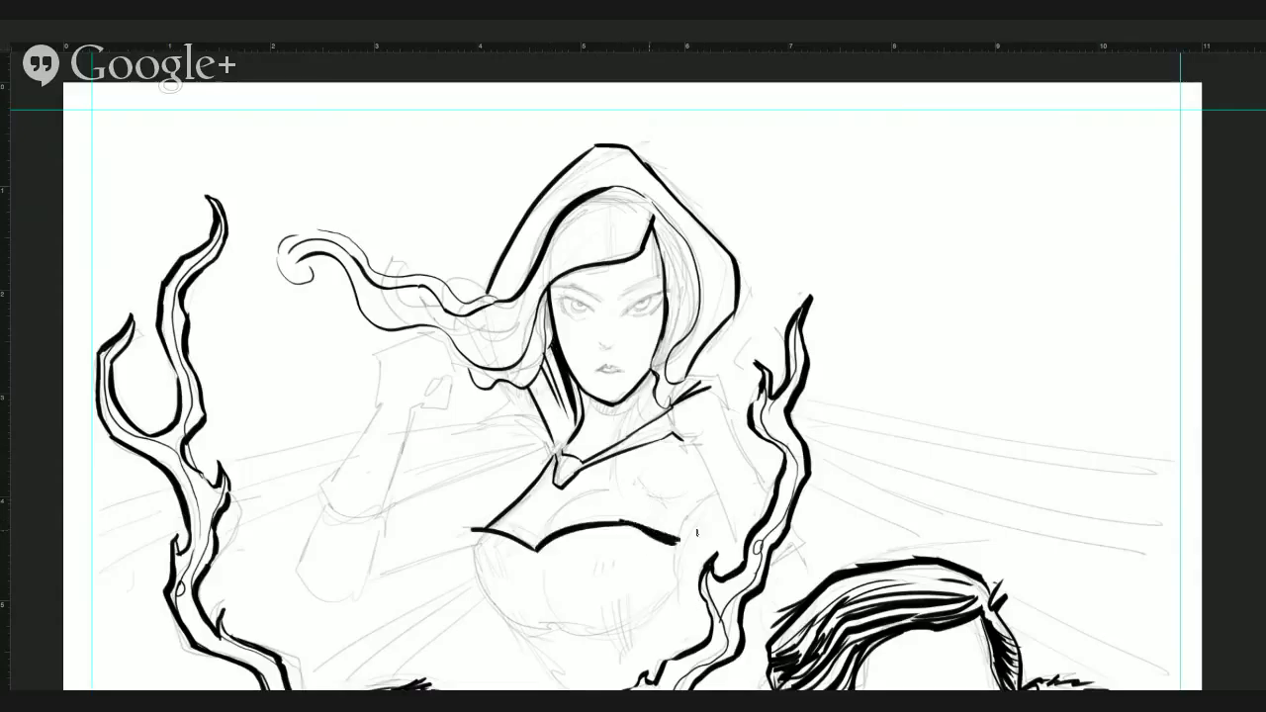
key(e)
mouse_move(621, 516)
mouse_down()
mouse_move(687, 539)
mouse_move(607, 522)
mouse_up()
key(b)
mouse_move(473, 531)
mouse_down()
mouse_move(488, 606)
mouse_move(558, 607)
mouse_move(486, 606)
mouse_move(518, 621)
mouse_move(510, 614)
mouse_move(556, 616)
mouse_up()
mouse_move(535, 566)
mouse_down()
mouse_move(592, 611)
mouse_move(653, 610)
mouse_up()
mouse_move(572, 620)
mouse_down()
mouse_move(659, 598)
mouse_move(712, 497)
mouse_up()
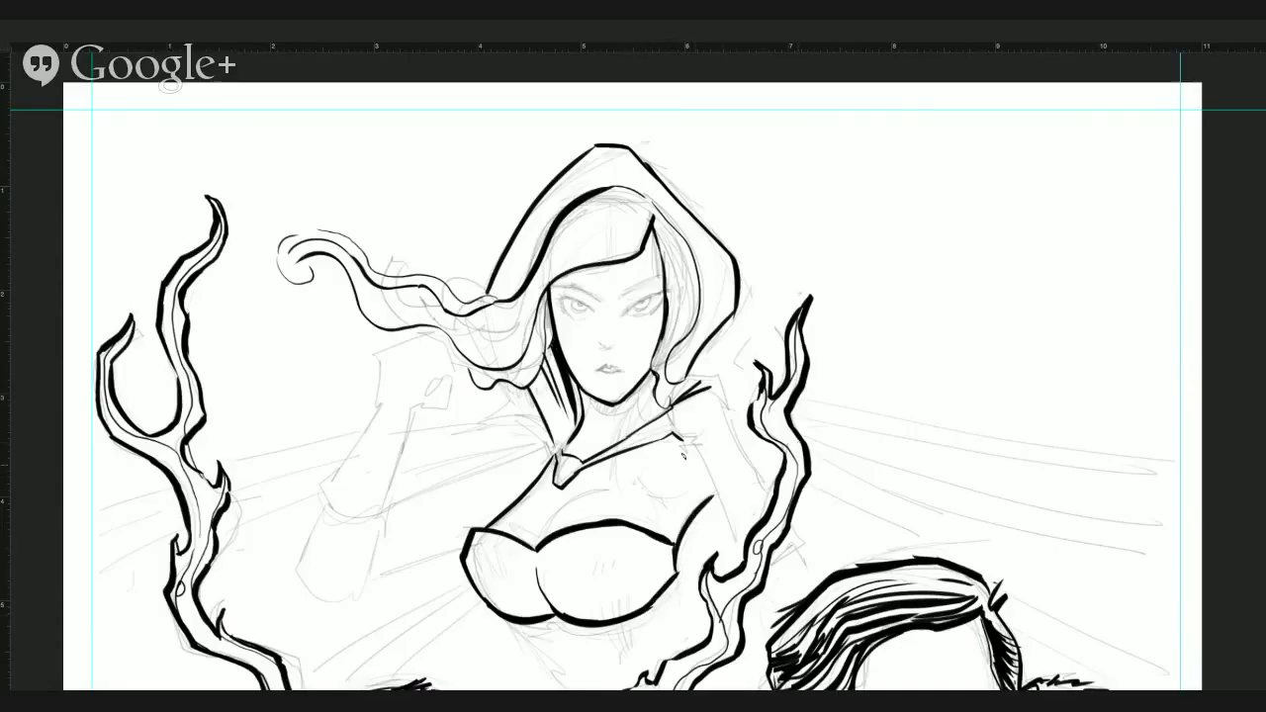
Add dark hair strokes beside the far side of her neck and outline the clenched fist under the flowing hair.
drag(643, 374, 648, 421)
drag(644, 373, 646, 410)
mouse_move(382, 388)
mouse_down()
mouse_move(383, 357)
mouse_move(422, 334)
mouse_move(407, 342)
mouse_move(443, 355)
mouse_move(414, 342)
mouse_move(448, 380)
mouse_move(425, 410)
mouse_up()
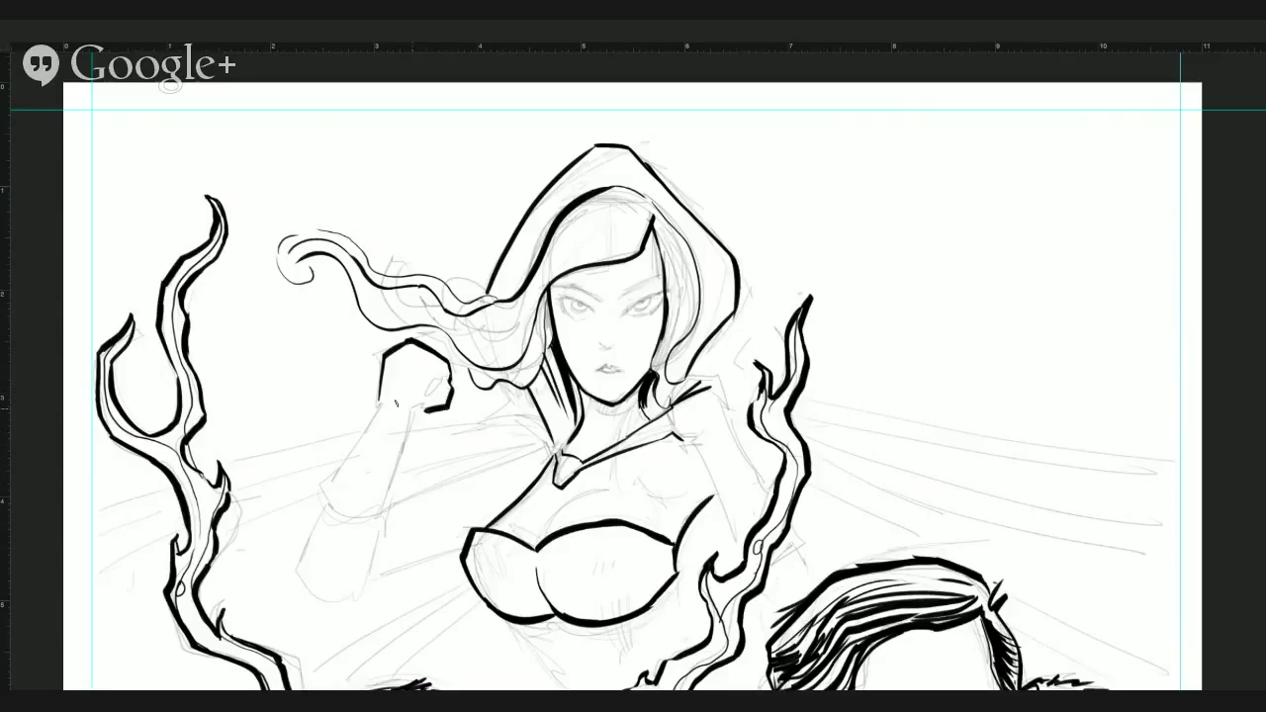
Ink the raised forearm below that fist, with its glove cuff, bent elbow and upper arm reaching to the shoulder.
mouse_move(382, 374)
mouse_down()
mouse_move(293, 547)
mouse_move(322, 505)
mouse_move(316, 514)
mouse_move(384, 532)
mouse_move(339, 541)
mouse_move(382, 553)
mouse_move(346, 540)
mouse_move(377, 543)
mouse_up()
key(ctrl+z)
key(ctrl+z)
mouse_move(427, 411)
mouse_down()
mouse_move(378, 541)
mouse_move(297, 571)
mouse_move(312, 611)
mouse_move(348, 603)
mouse_up()
key(ctrl+z)
drag(301, 611, 457, 555)
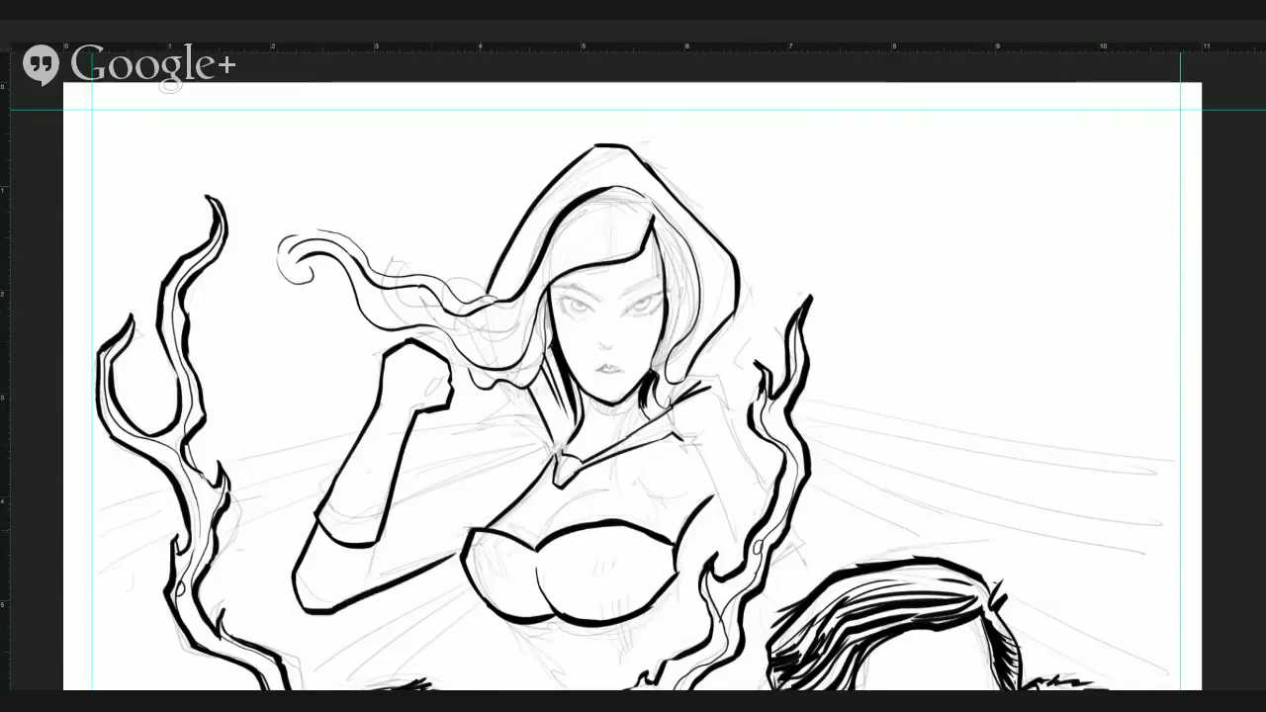
mouse_move(377, 541)
mouse_down()
mouse_move(370, 575)
mouse_move(372, 561)
mouse_up()
drag(386, 519, 539, 447)
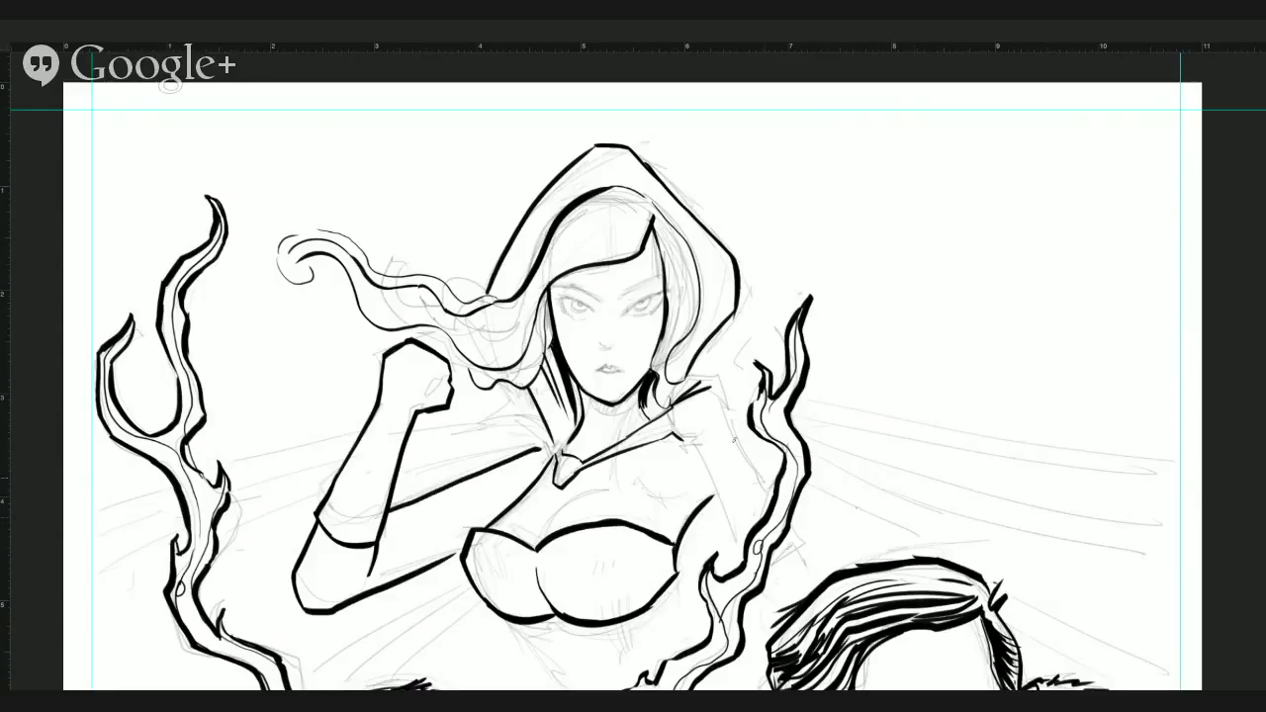
Ink the hooded woman's other fist and forearm behind the flame tendril, ending in the cuff and elbow near the bearded man's hair.
key(e)
mouse_move(707, 386)
mouse_down()
mouse_move(676, 403)
mouse_move(669, 435)
mouse_move(694, 421)
mouse_move(678, 435)
mouse_move(742, 560)
mouse_up()
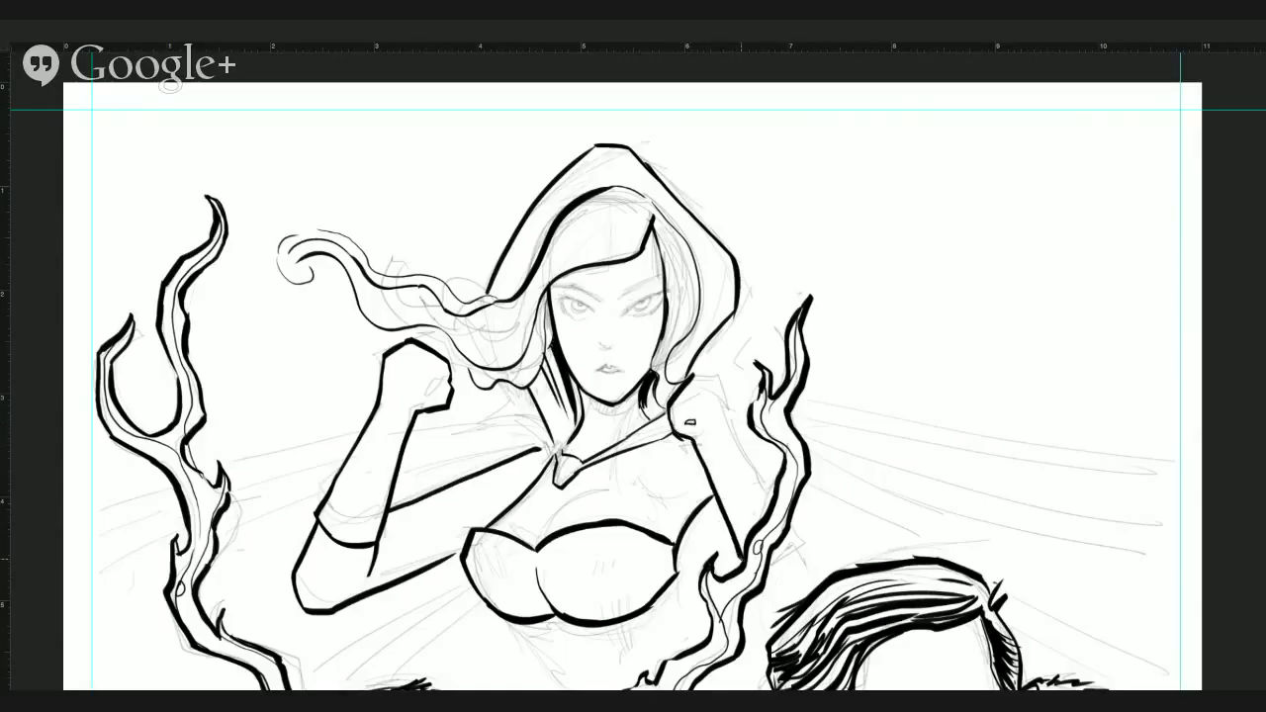
mouse_move(692, 377)
mouse_down()
mouse_move(722, 371)
mouse_move(734, 423)
mouse_move(813, 558)
mouse_up()
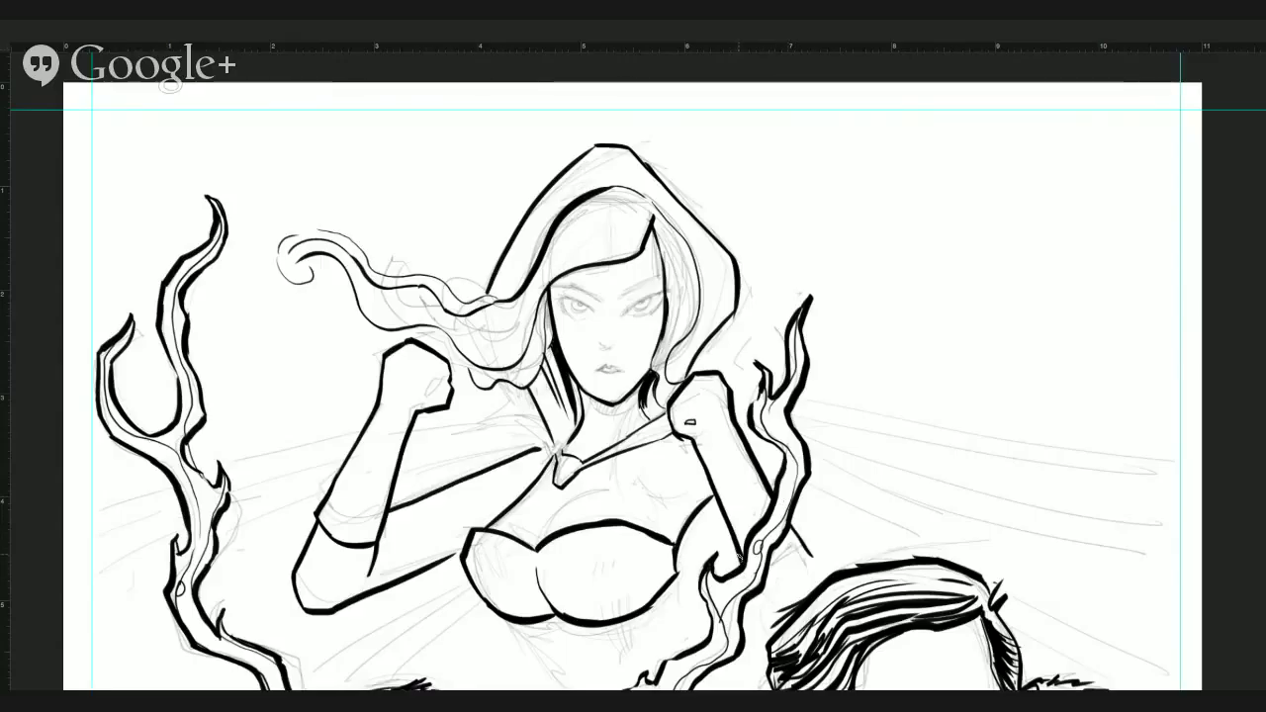
mouse_move(753, 600)
mouse_down()
mouse_move(781, 599)
mouse_move(817, 556)
mouse_move(825, 586)
mouse_move(772, 654)
mouse_up()
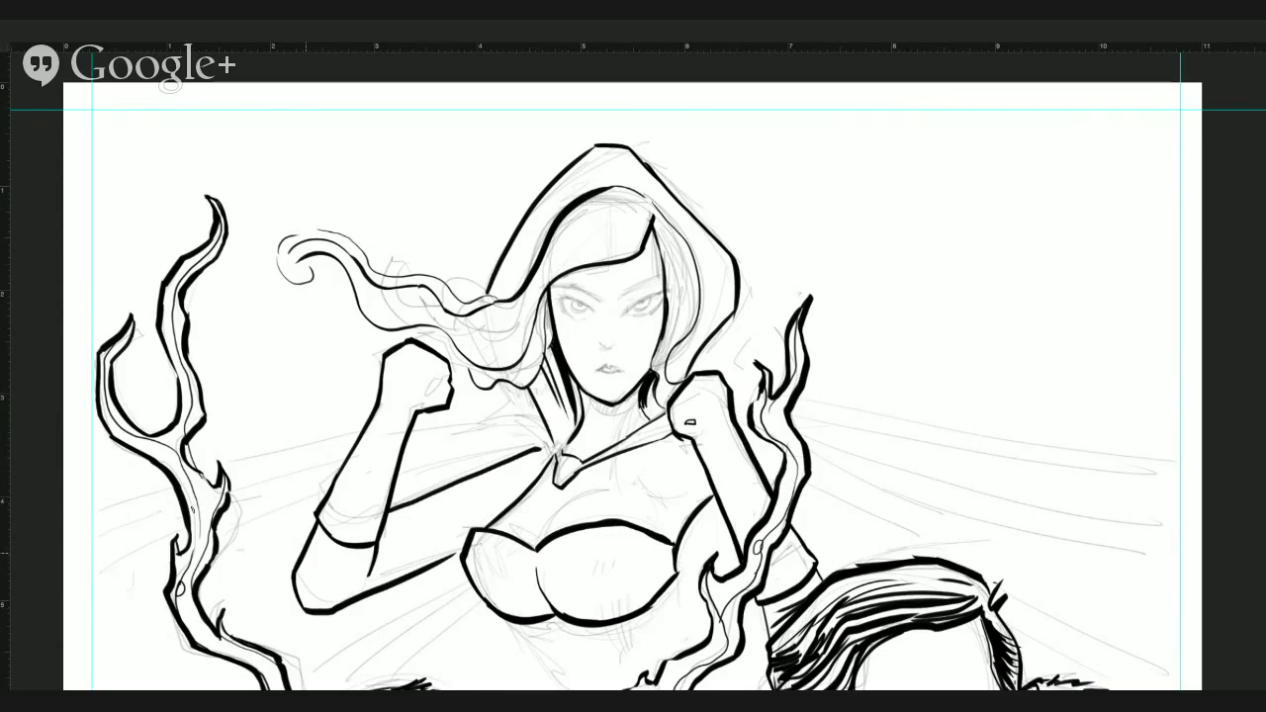
Ink both sides of the hooded woman's waist from below the bodice down behind the tendril.
drag(751, 479, 734, 284)
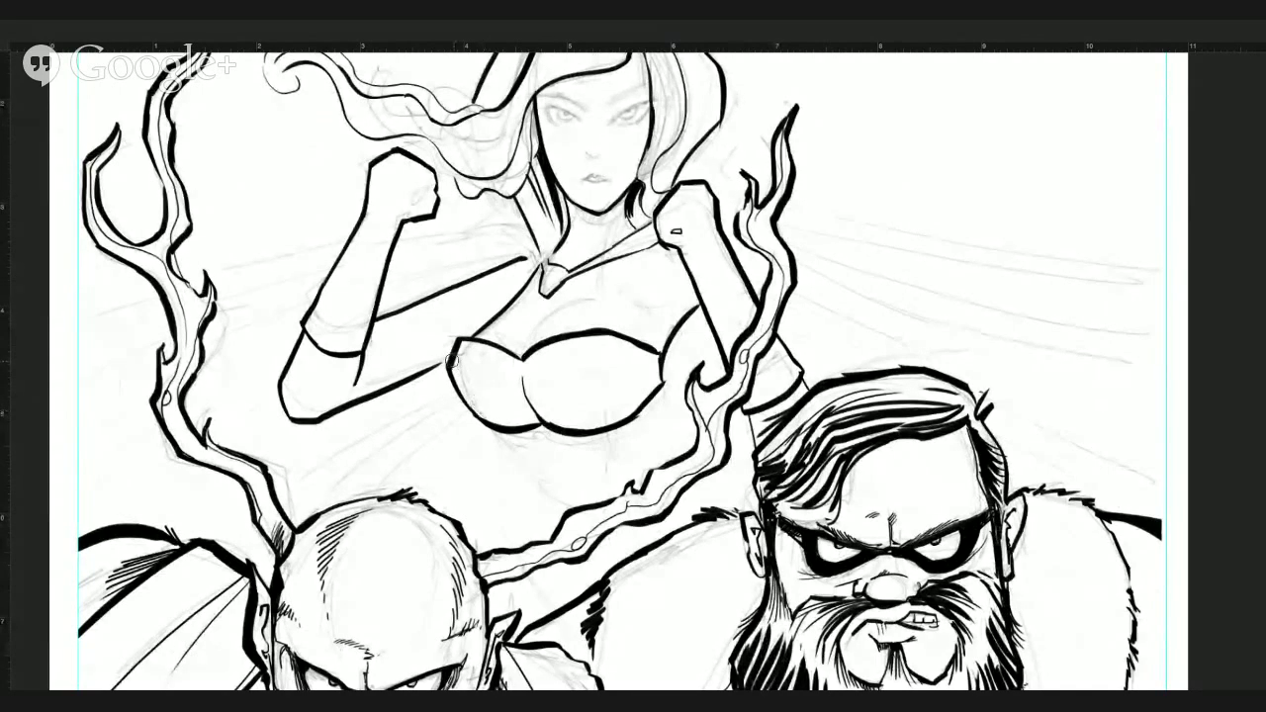
mouse_move(451, 359)
mouse_down()
mouse_move(474, 419)
mouse_move(559, 532)
mouse_up()
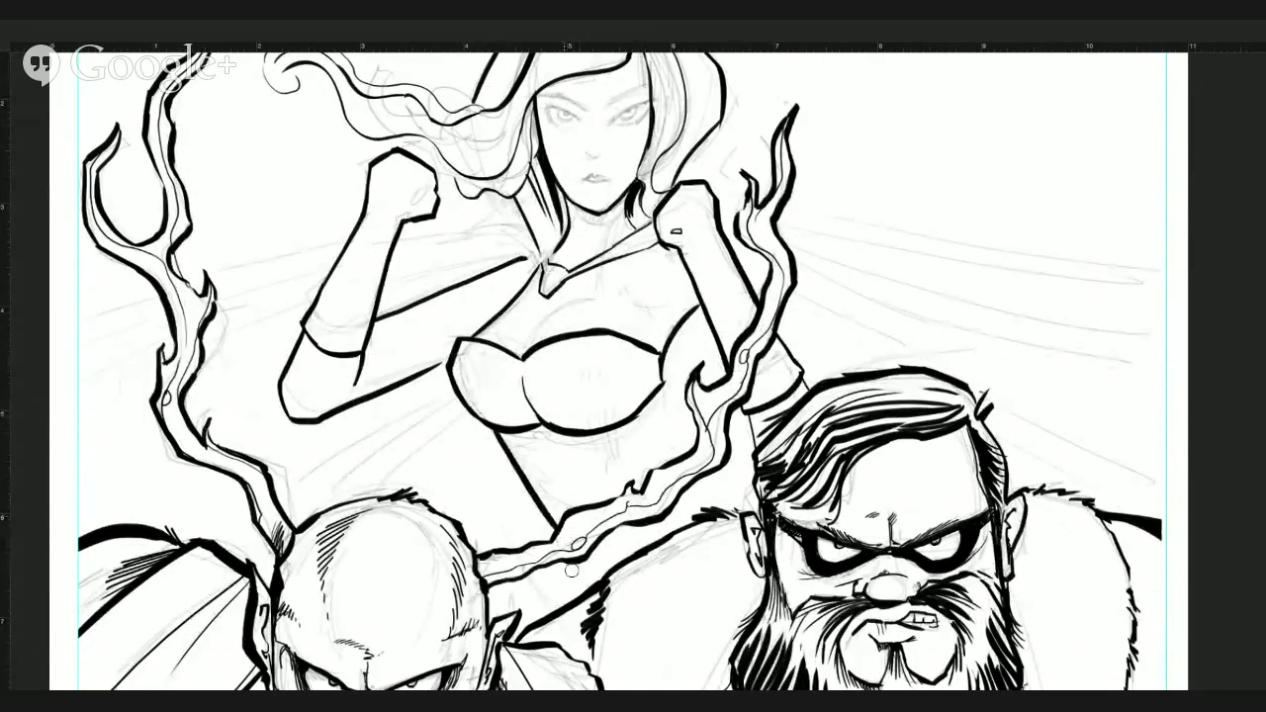
drag(581, 579, 589, 588)
drag(661, 354, 682, 522)
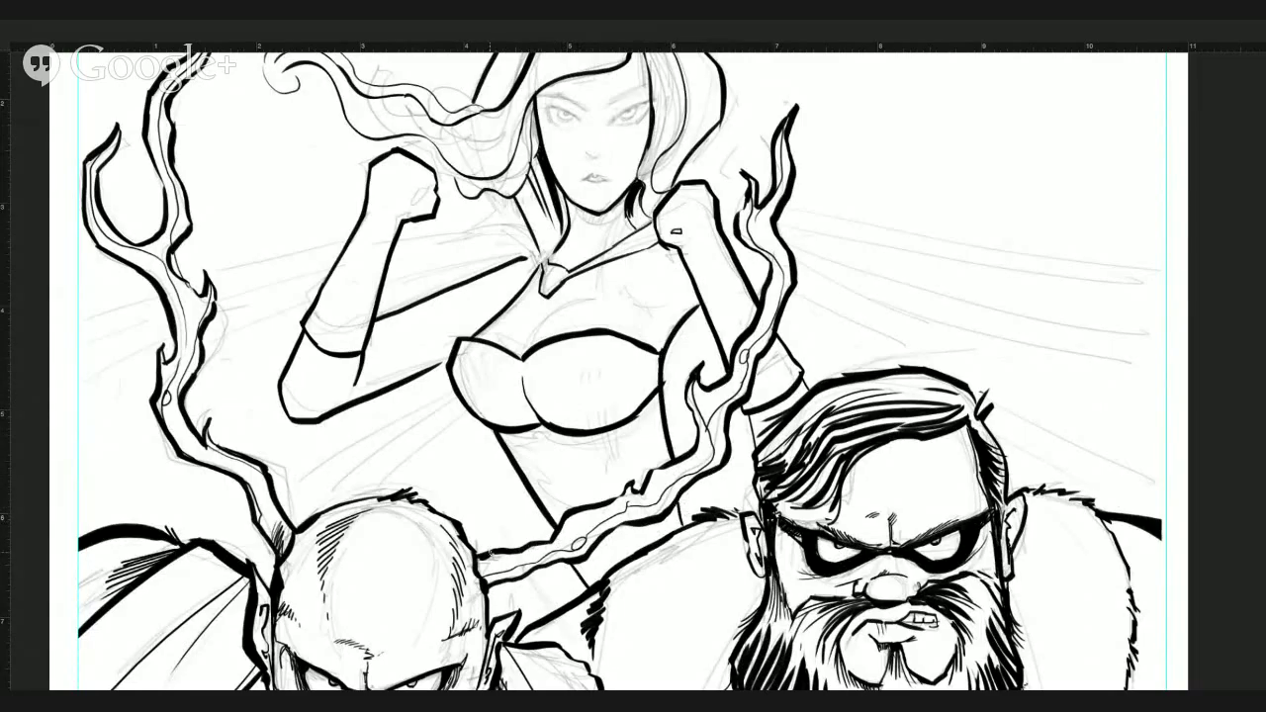
Ink the cape's upper edge from the hooded woman's shoulder, behind her raised forearm and out toward the page edge.
drag(534, 228, 395, 238)
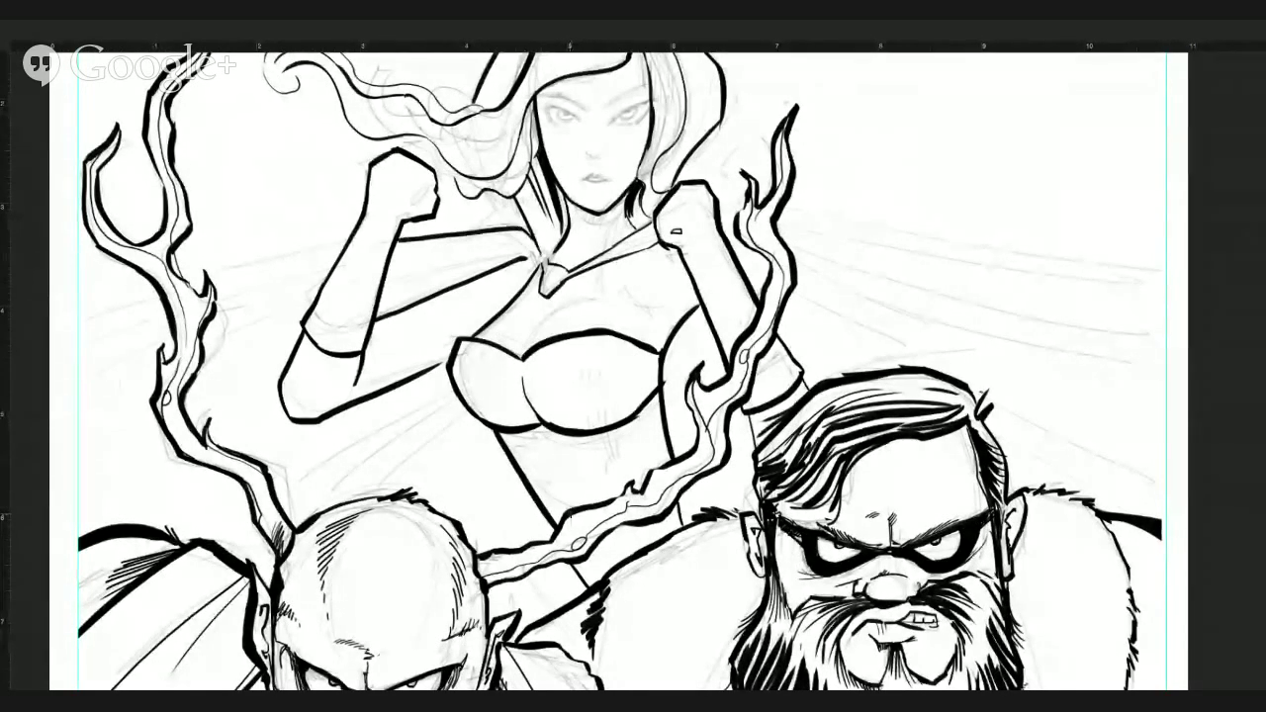
key(r)
drag(260, 390, 480, 596)
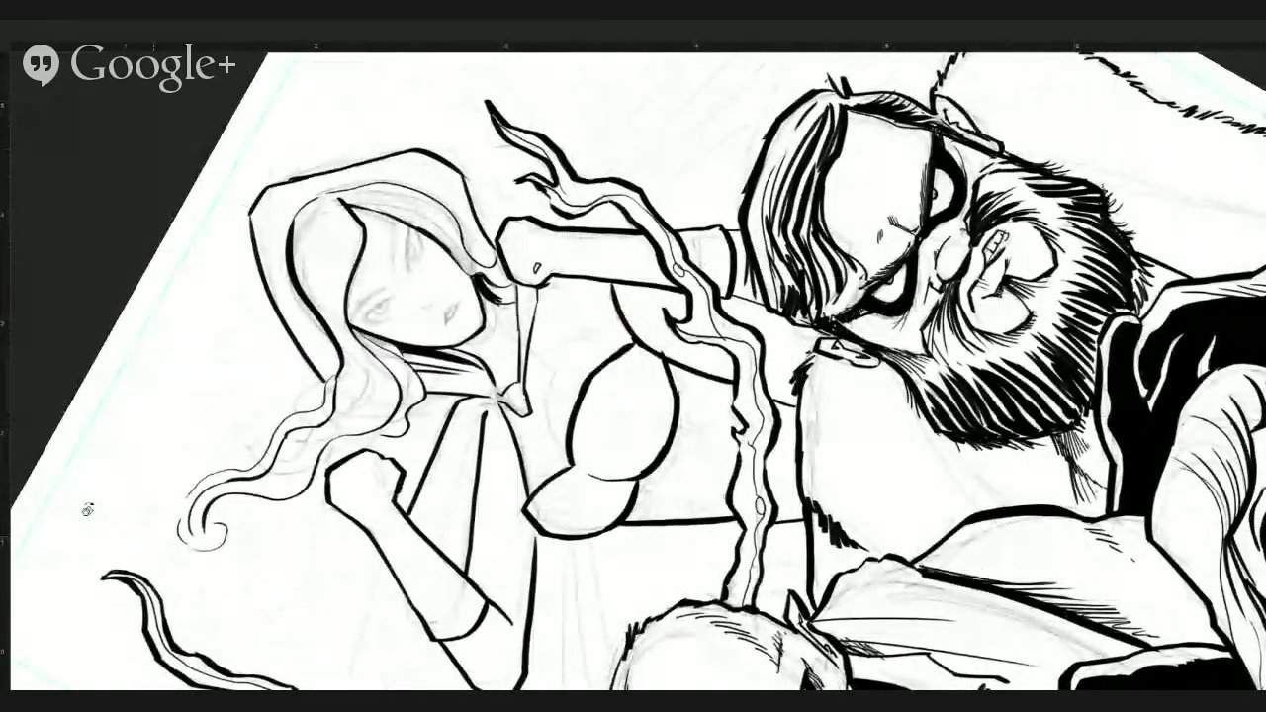
key(z)
drag(620, 534, 359, 494)
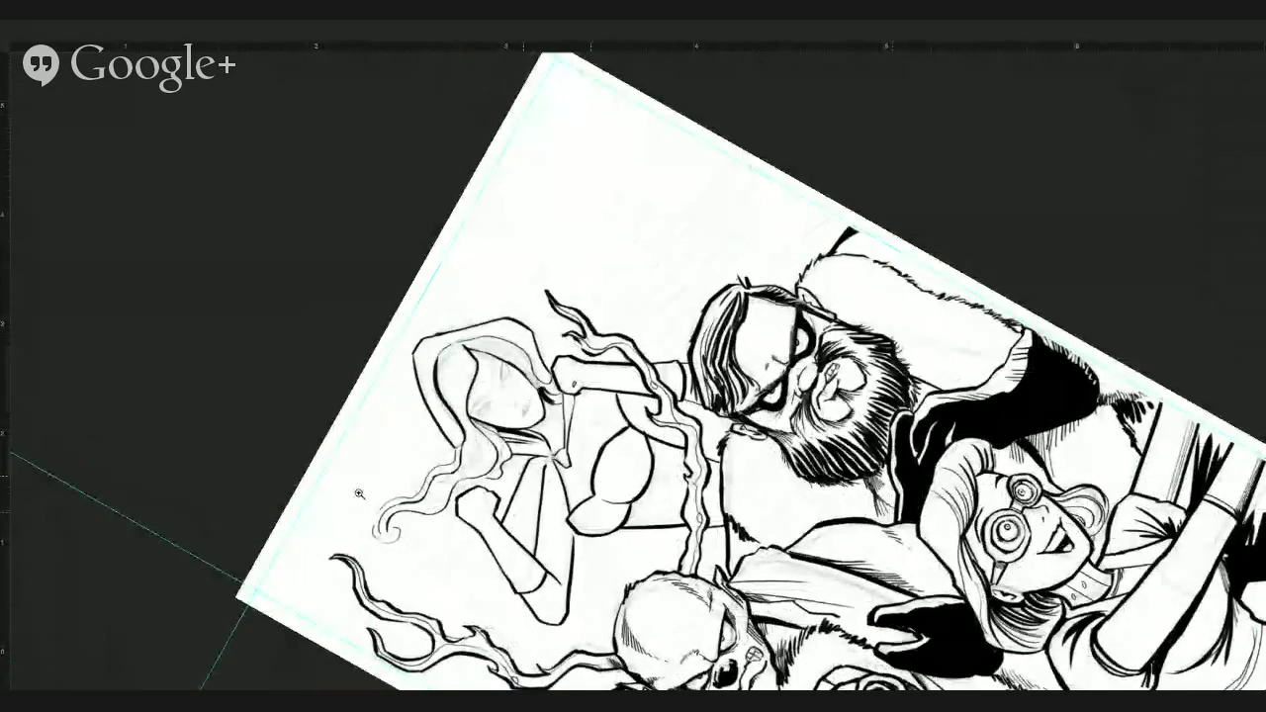
scroll(65, 454, up, 2)
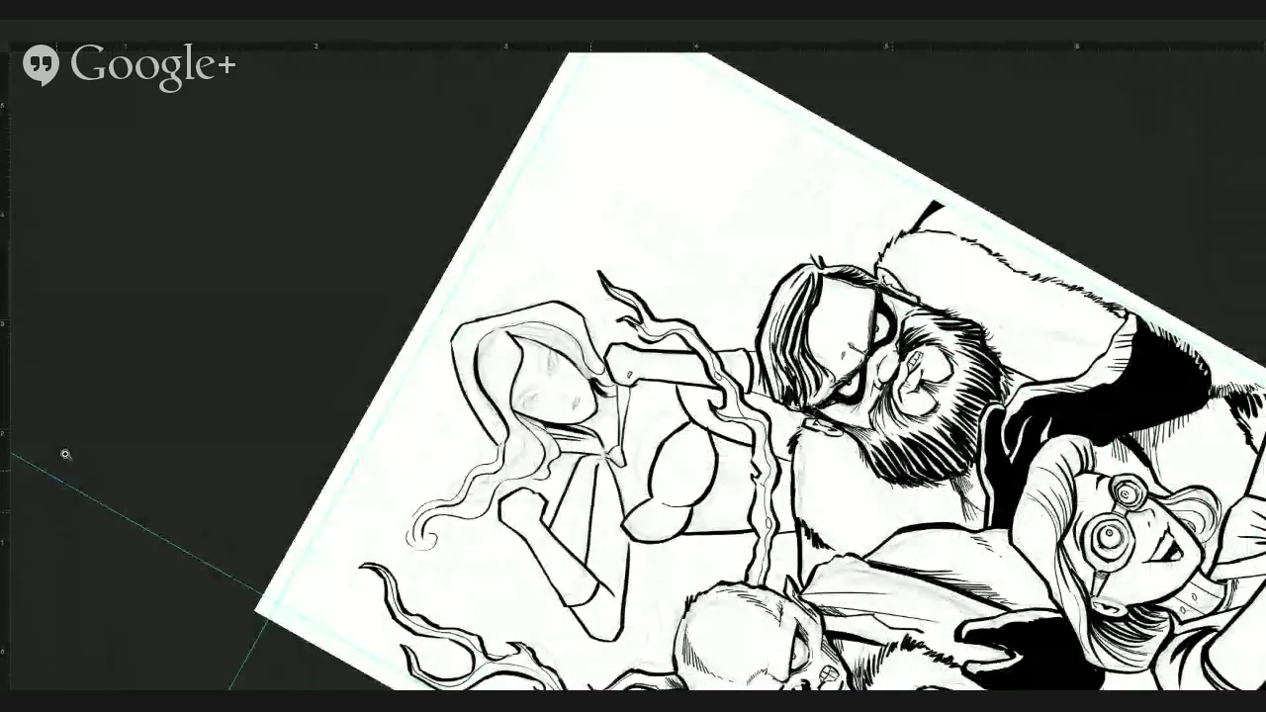
scroll(66, 454, down, 2)
drag(530, 564, 650, 404)
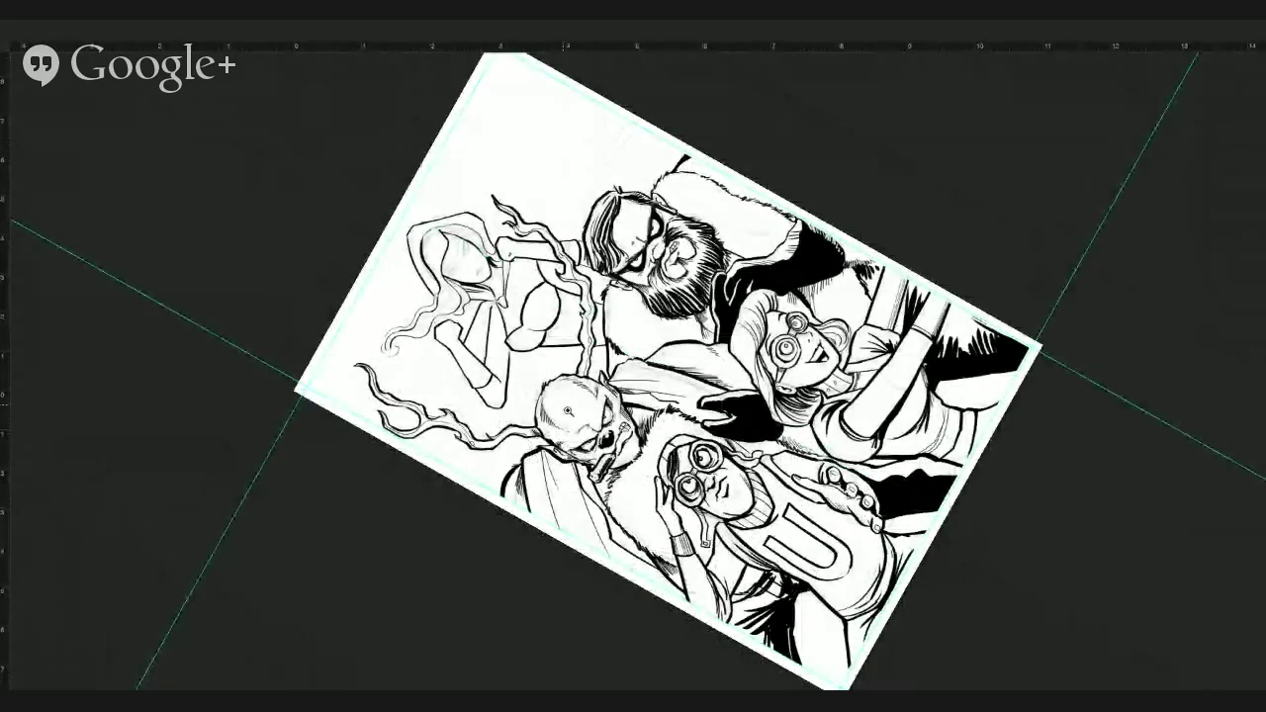
scroll(567, 409, up, 2)
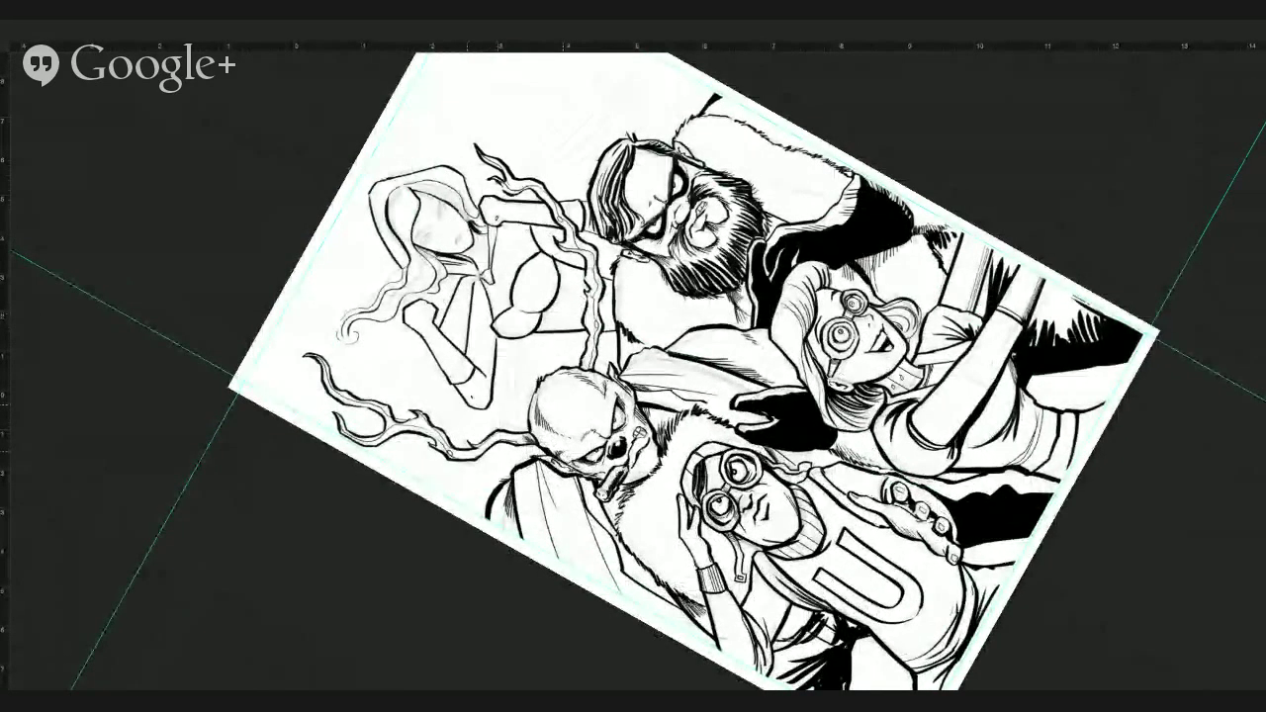
drag(431, 344, 384, 461)
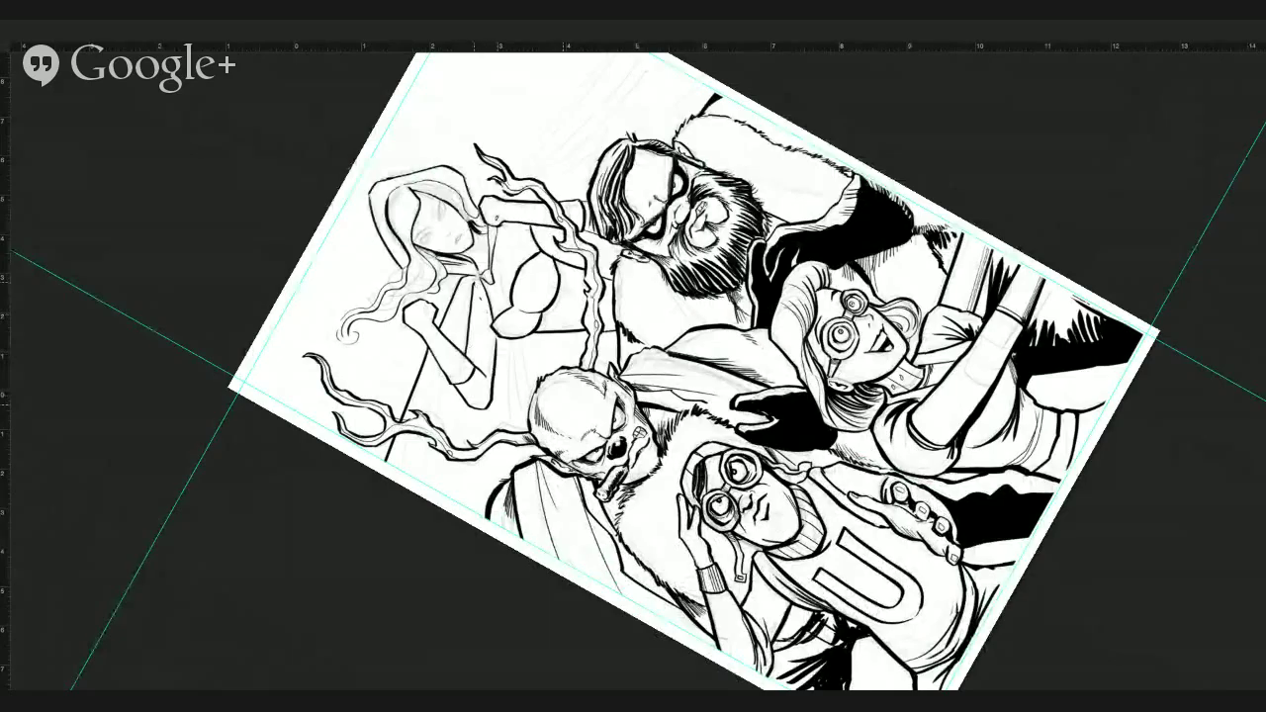
Ink the cape's fold lines between her elbow and waist, and the shorter folds fanning from the shoulder behind her forearm.
drag(509, 337, 513, 397)
drag(511, 397, 521, 502)
drag(520, 339, 532, 425)
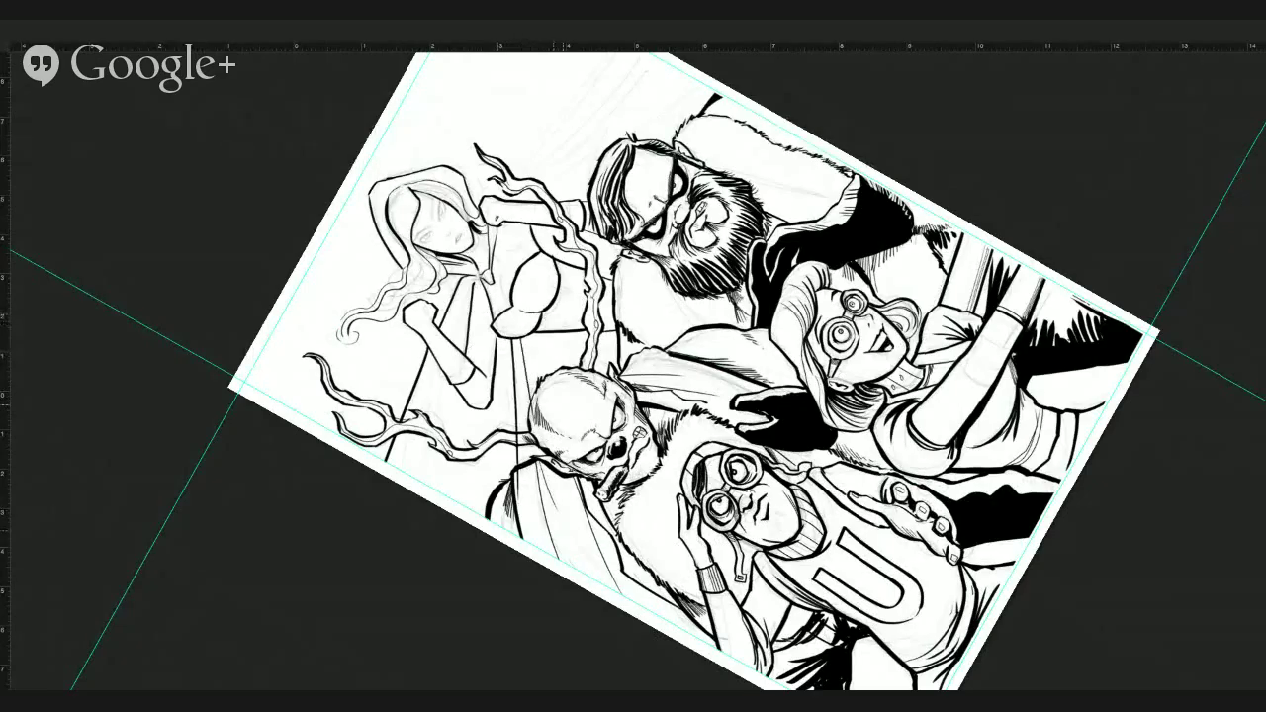
drag(536, 334, 528, 370)
drag(475, 277, 427, 384)
drag(473, 291, 455, 332)
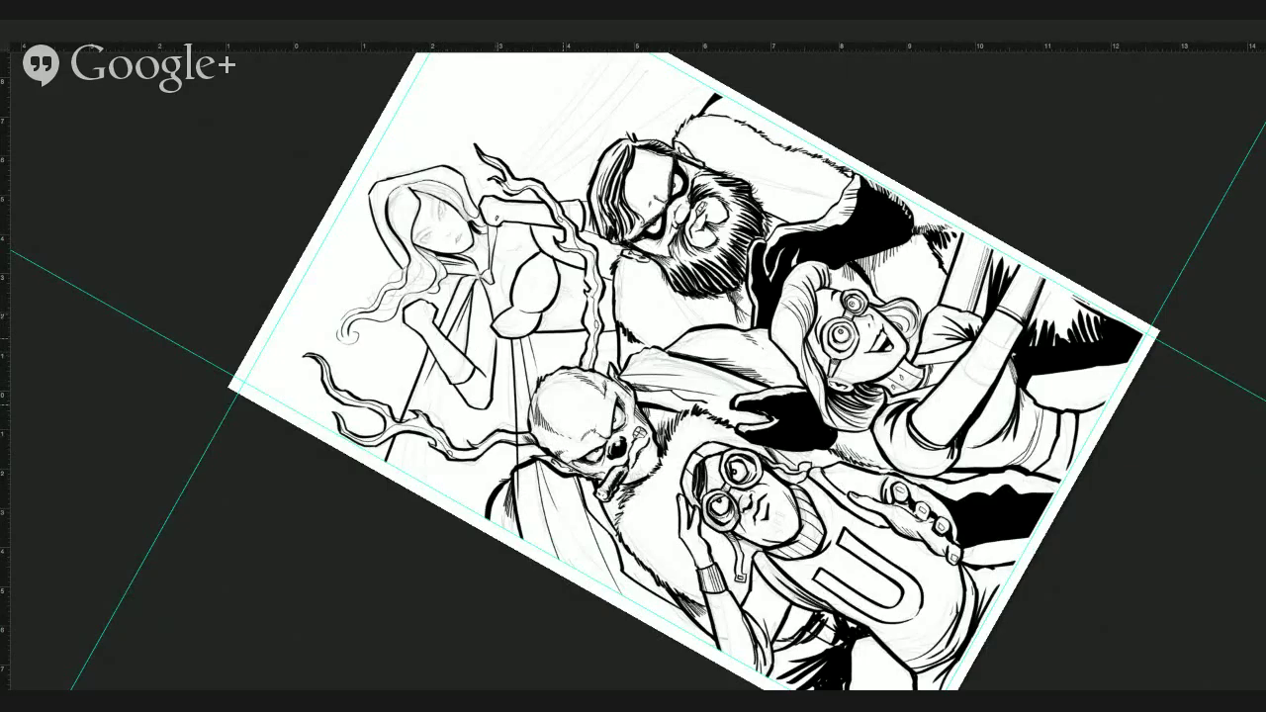